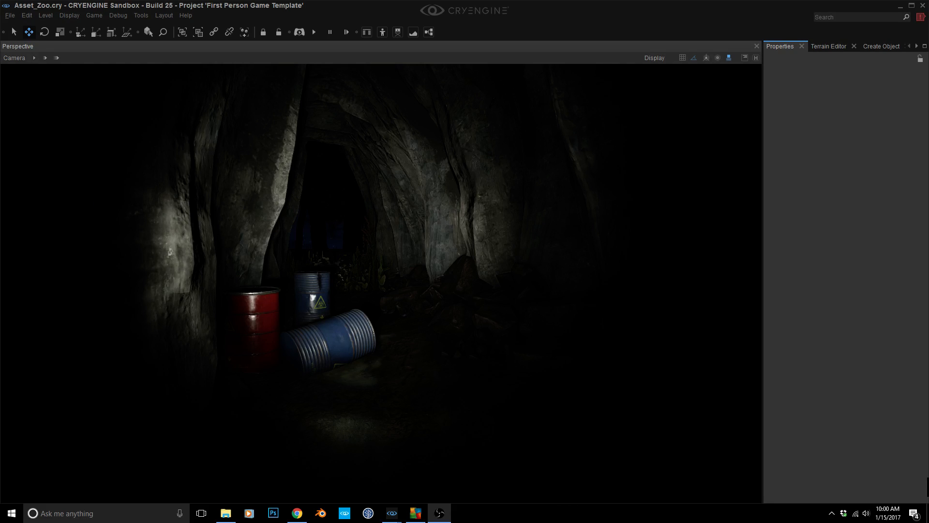
- Fly through the level from the dark cave to the hedge-lined path with benches and look at its cracked paving
{"action": "right_click_drag", "start_coordinate": [623, 259], "coordinate": [620, 267]}
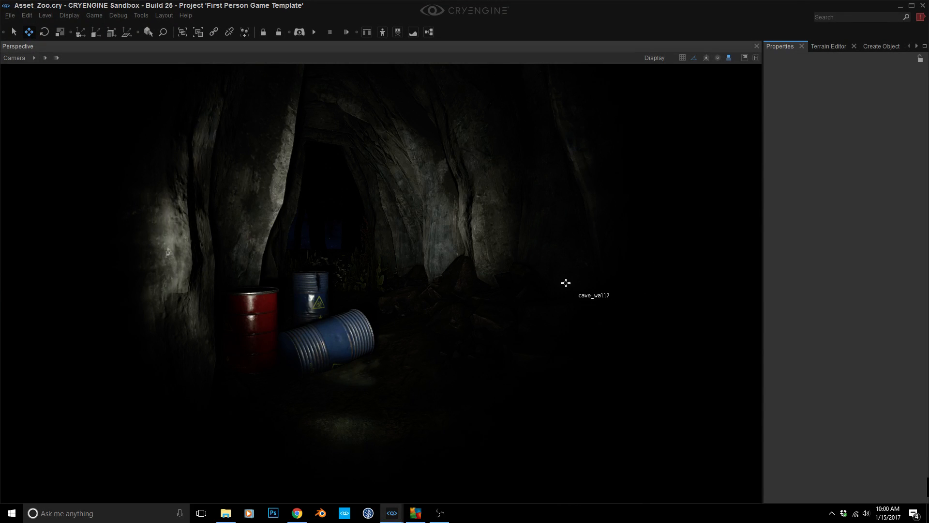
{"action": "right_click_drag", "start_coordinate": [564, 282], "coordinate": [552, 278]}
{"action": "scroll", "coordinate": [552, 279], "scroll_direction": "down", "scroll_amount": 2}
{"action": "key", "text": "s"}
{"action": "right_click_drag", "start_coordinate": [489, 298], "coordinate": [461, 329]}
{"action": "key", "text": "w"}
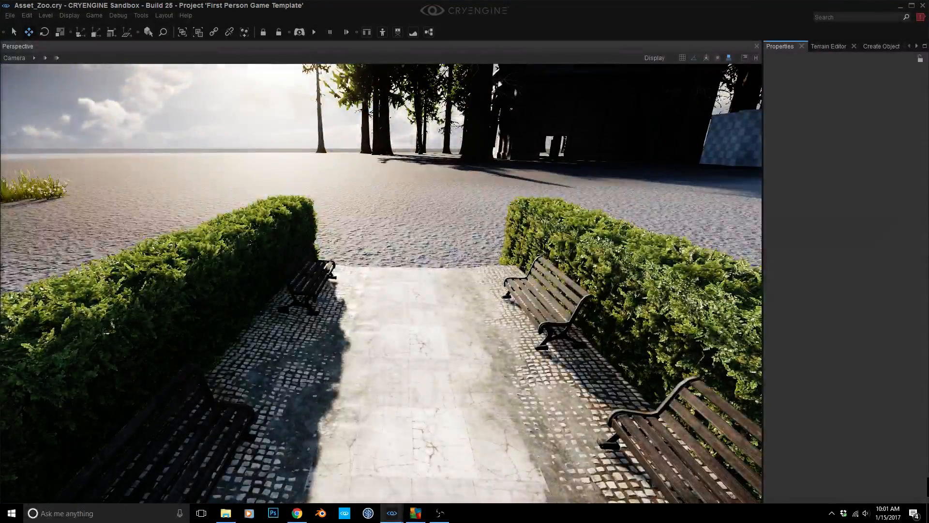
{"action": "right_click_drag", "start_coordinate": [380, 283], "coordinate": [381, 335]}
{"action": "left_click", "coordinate": [36, 62]}
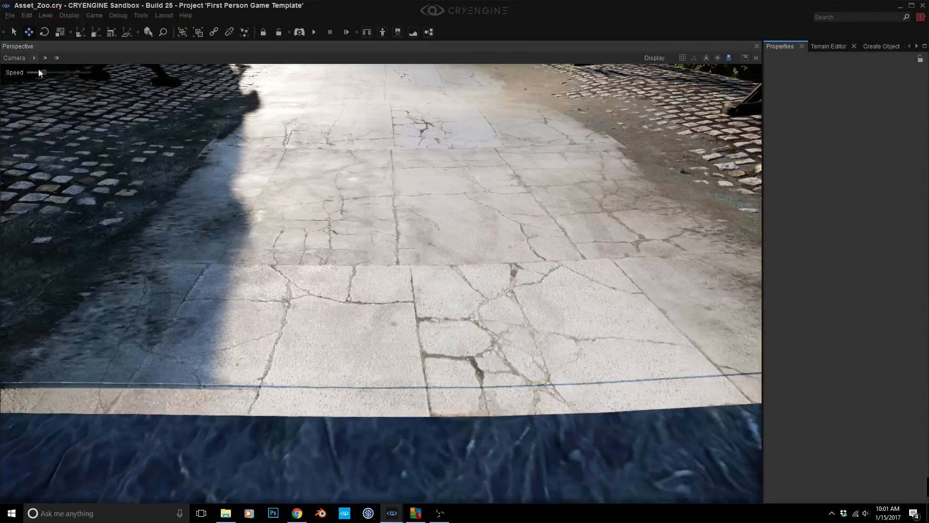
- Arrange the level editor window beside the browser chat window so both are in view
{"action": "left_click_drag", "start_coordinate": [283, 10], "coordinate": [526, 16]}
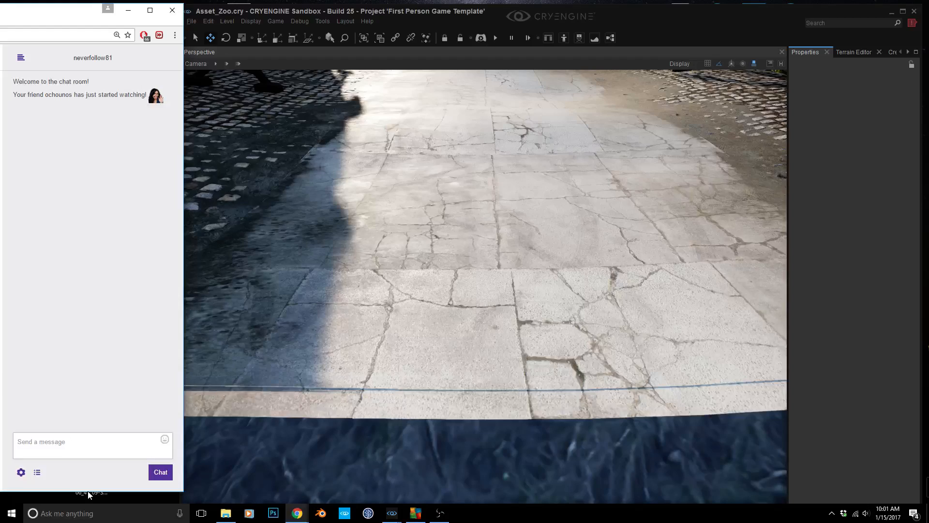
{"action": "left_click_drag", "start_coordinate": [87, 492], "coordinate": [87, 506]}
- Fly to the dark alleyway and select its cobblestone ground brush, back_alleyway_ground2
{"action": "right_click_drag", "start_coordinate": [320, 382], "coordinate": [484, 382]}
{"action": "key", "text": "w"}
{"action": "key", "text": "w"}
{"action": "key", "text": "w"}
{"action": "key", "text": "s"}
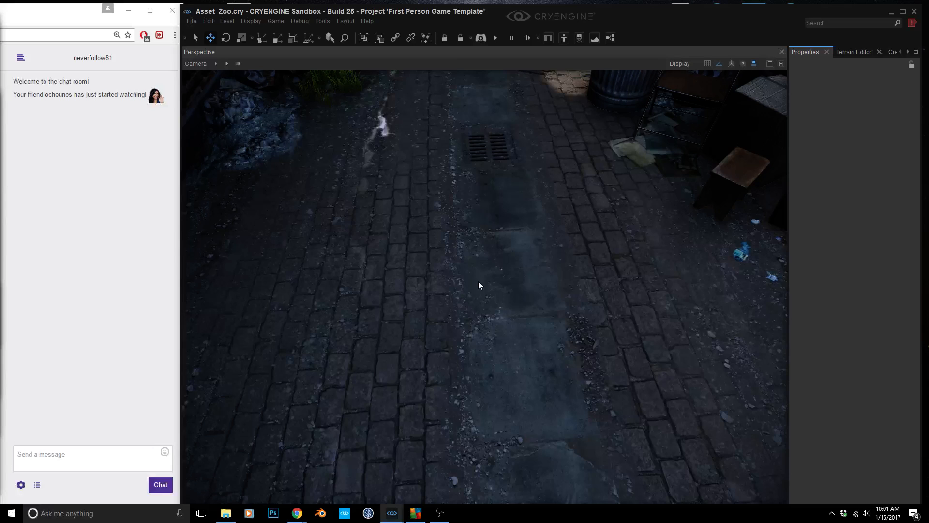
{"action": "left_click", "coordinate": [479, 284]}
{"action": "right_click_drag", "start_coordinate": [478, 284], "coordinate": [488, 259]}
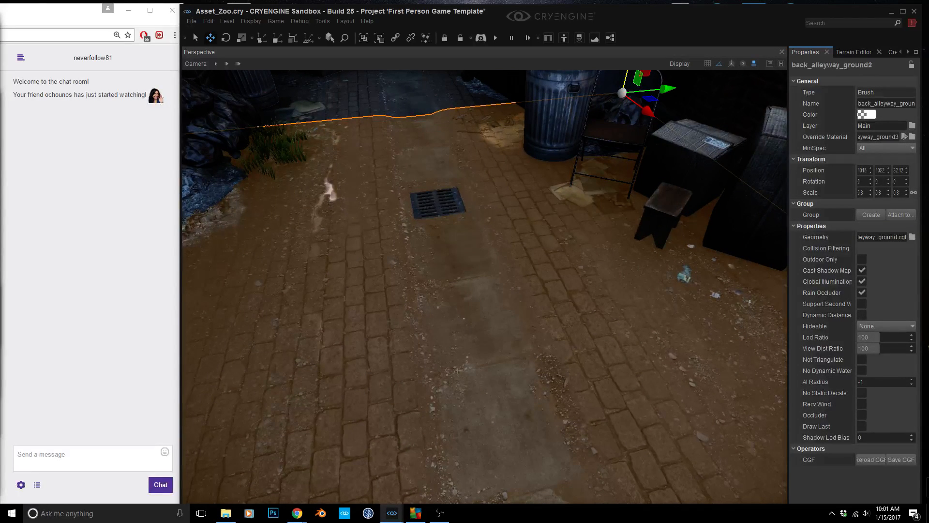
{"action": "mouse_move", "coordinate": [503, 262]}
{"action": "right_mouse_down"}
{"action": "mouse_move", "coordinate": [517, 241]}
{"action": "mouse_move", "coordinate": [506, 266]}
{"action": "right_mouse_up"}
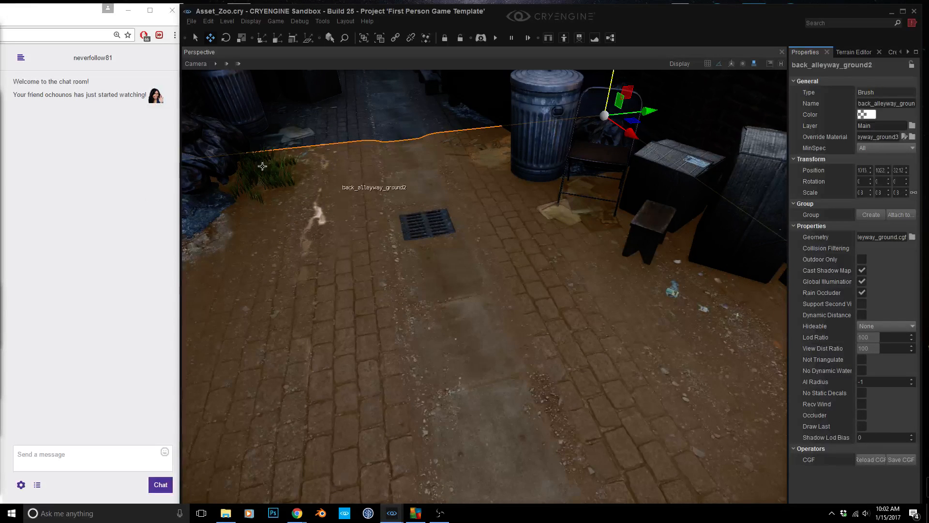
{"action": "right_click", "coordinate": [388, 243]}
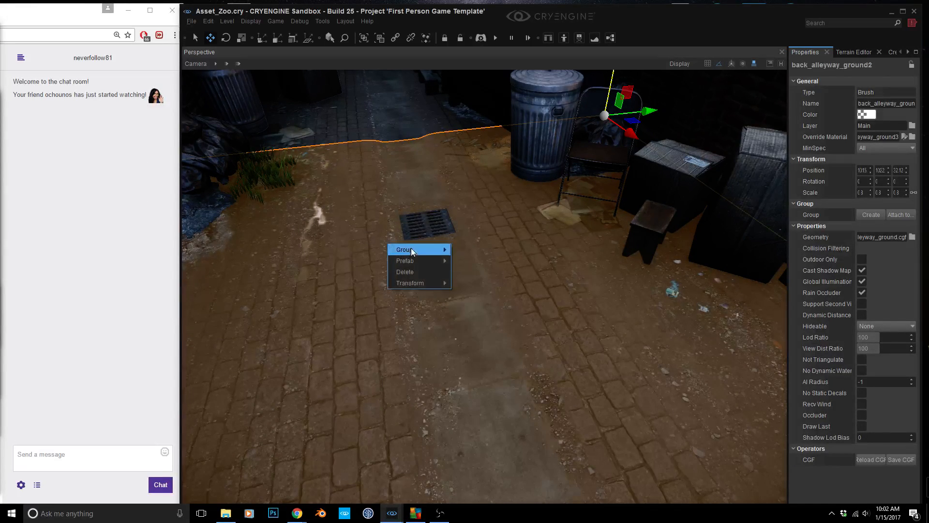
{"action": "key", "text": "Escape"}
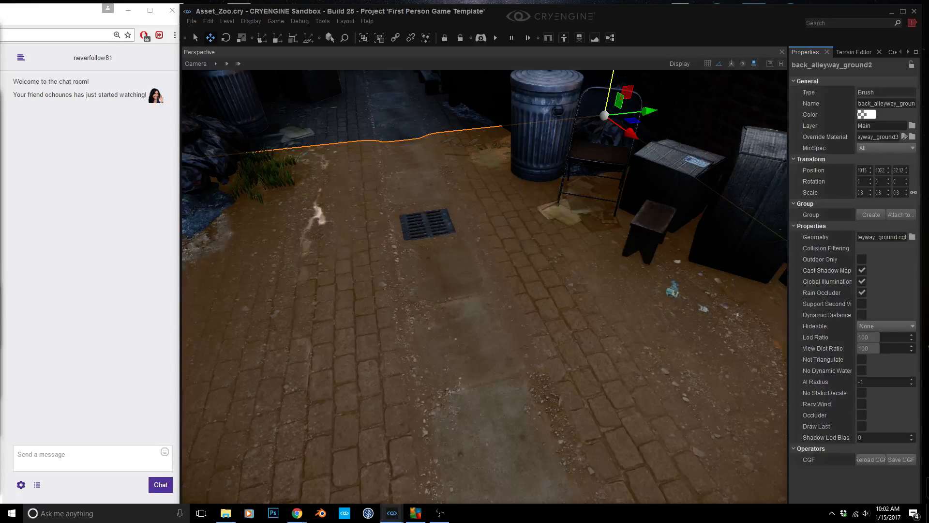
- Open the back_alleyway_ground3 material in the Material Editor, place its window clear of the alleyway, and select the ground sub-material
{"action": "left_click_drag", "start_coordinate": [0, 96], "coordinate": [492, 196]}
{"action": "left_click", "coordinate": [284, 213]}
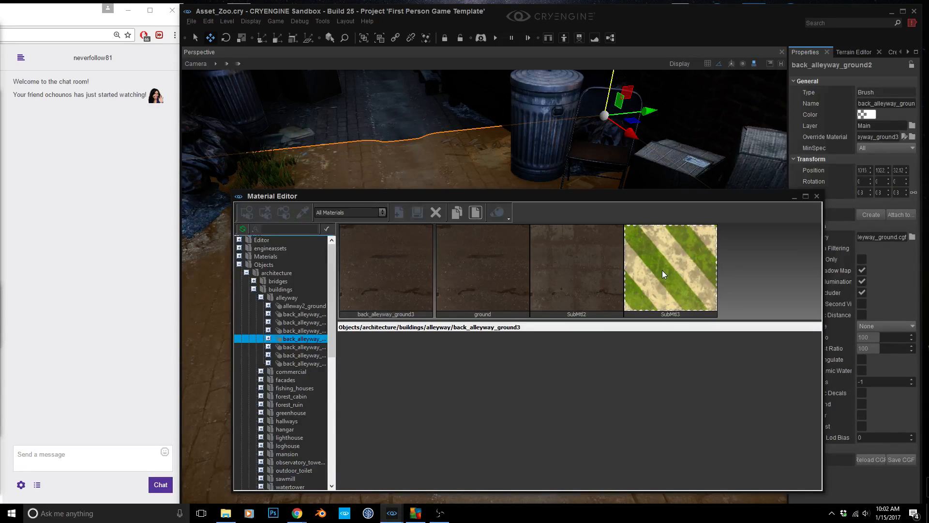
{"action": "left_click", "coordinate": [512, 276]}
{"action": "left_click_drag", "start_coordinate": [506, 197], "coordinate": [788, 246]}
{"action": "right_click_drag", "start_coordinate": [417, 267], "coordinate": [415, 262]}
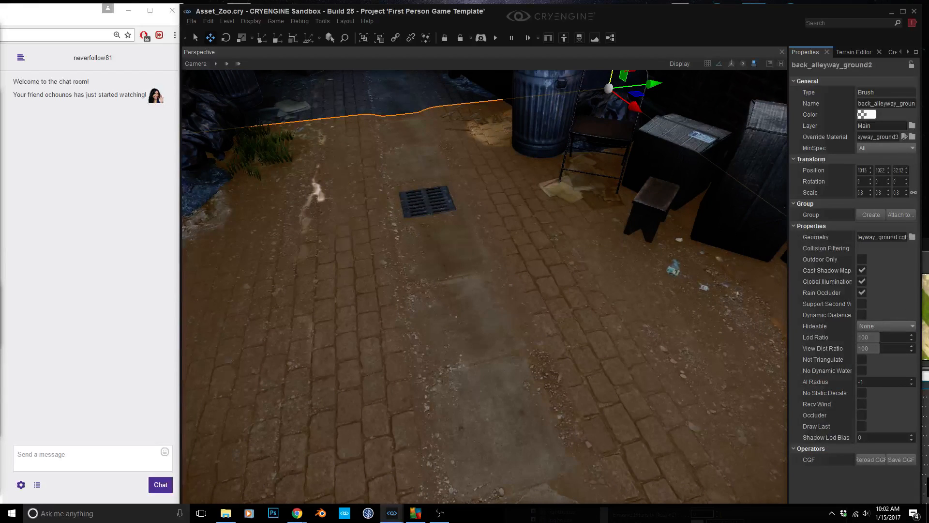
{"action": "key", "text": "m"}
{"action": "left_click", "coordinate": [744, 318]}
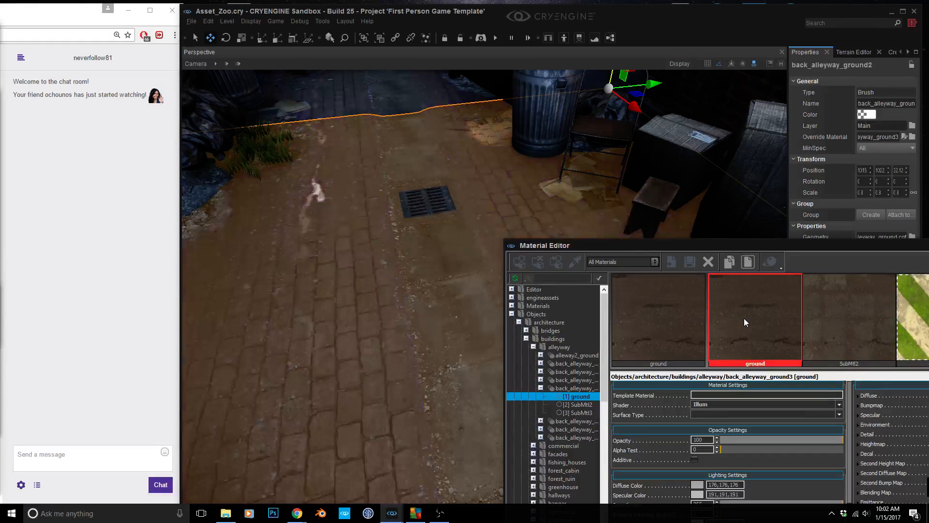
- Deselect the alleyway ground brush and highlight the surface that uses the ground sub-material
{"action": "right_click_drag", "start_coordinate": [438, 236], "coordinate": [424, 244]}
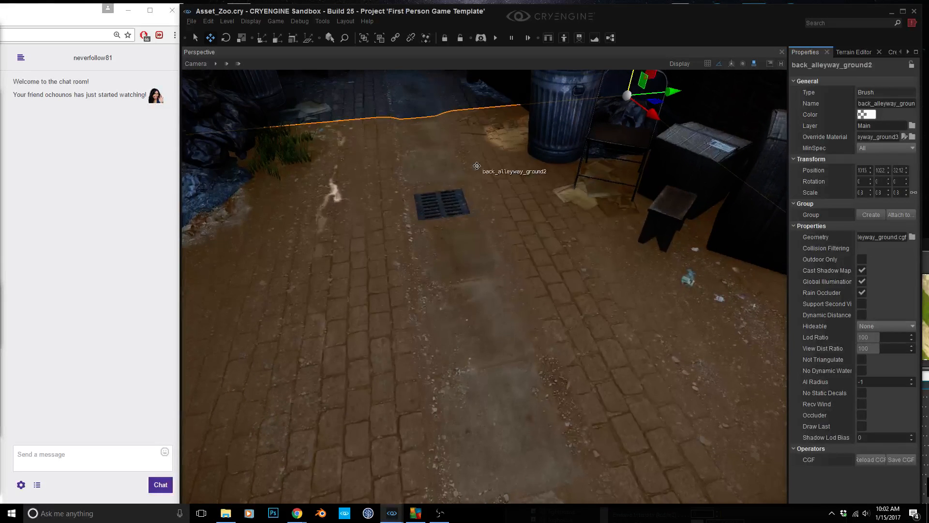
{"action": "key", "text": "Escape"}
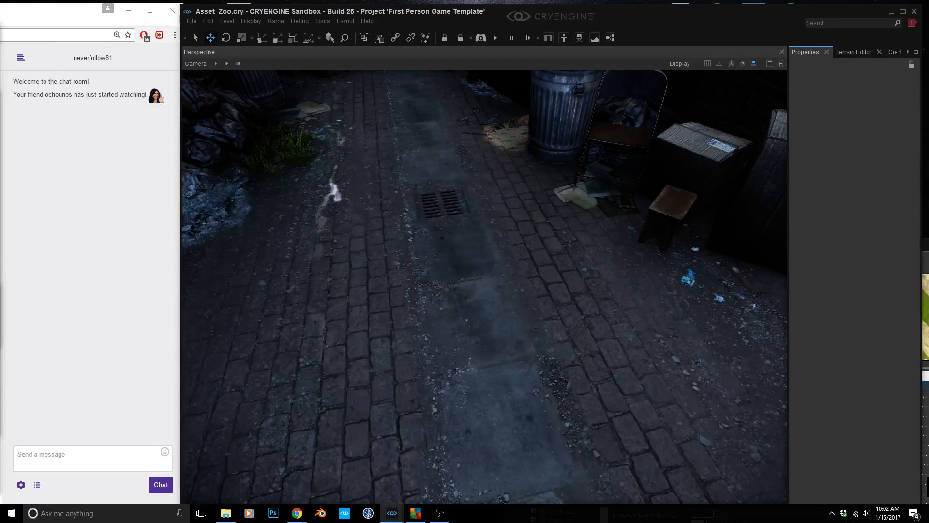
{"action": "key", "text": "m"}
{"action": "left_click", "coordinate": [752, 320]}
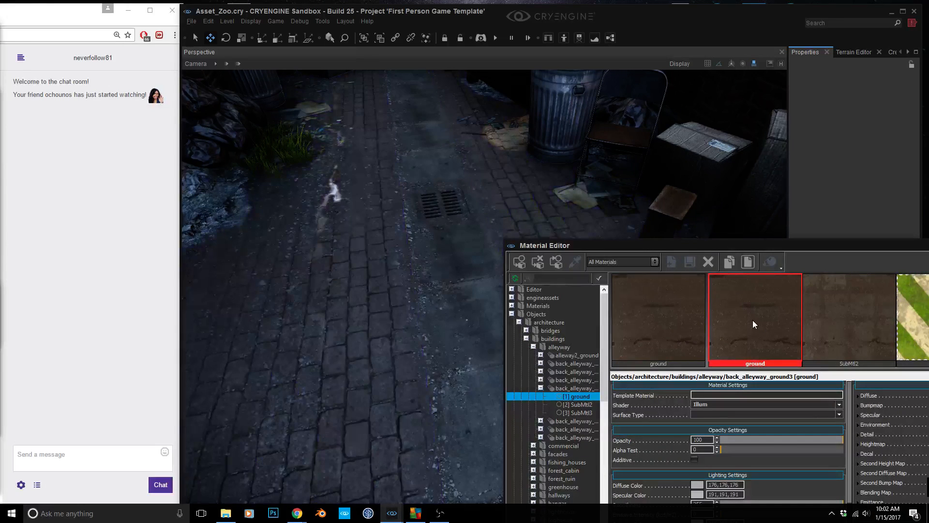
{"action": "right_click_drag", "start_coordinate": [429, 326], "coordinate": [409, 337]}
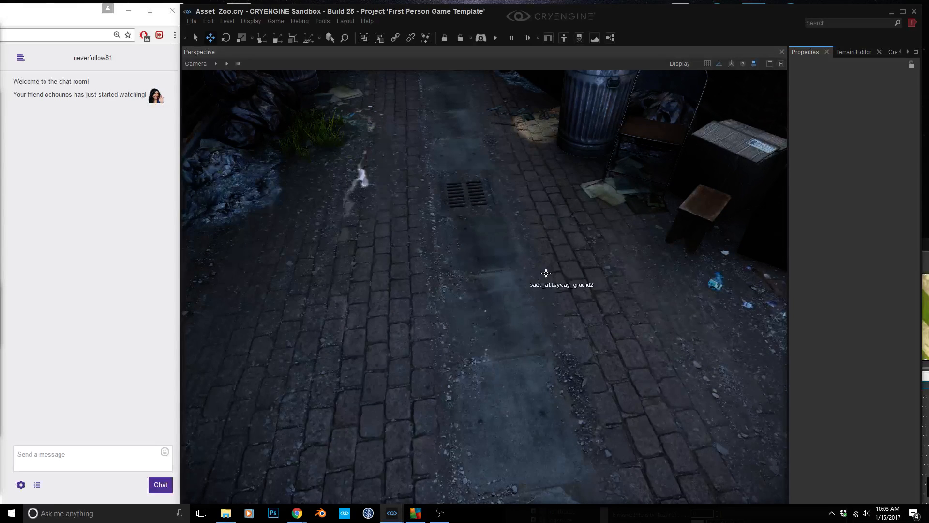
{"action": "key", "text": "m"}
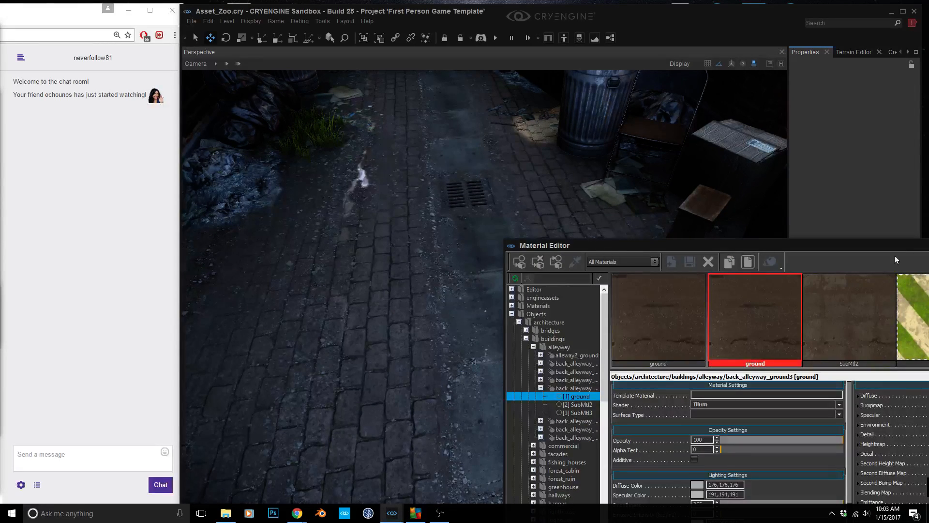
{"action": "left_click", "coordinate": [752, 317]}
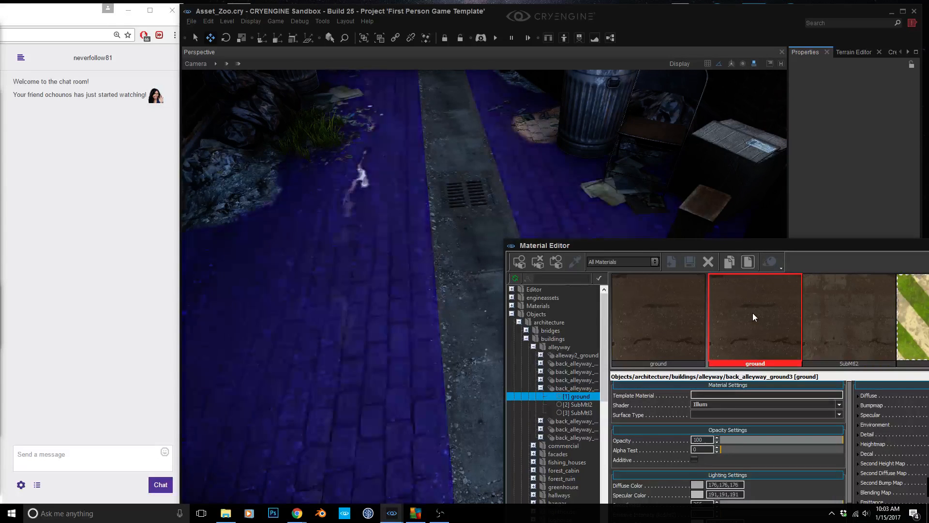
- Examine the ground sub-material's texture maps, previewing the blending map and the heightmap
{"action": "left_click_drag", "start_coordinate": [666, 245], "coordinate": [492, 148]}
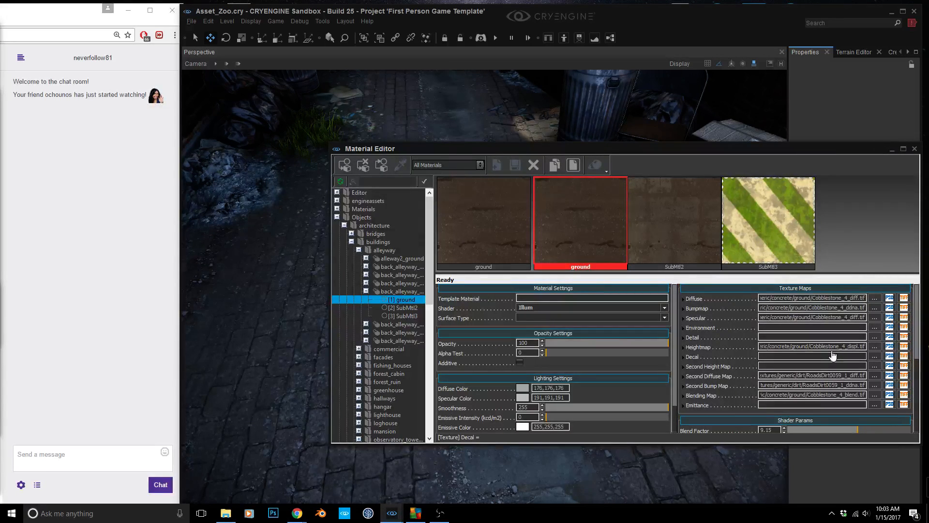
{"action": "scroll", "coordinate": [841, 367], "scroll_direction": "down", "scroll_amount": 1}
{"action": "scroll", "coordinate": [812, 337], "scroll_direction": "down", "scroll_amount": 1}
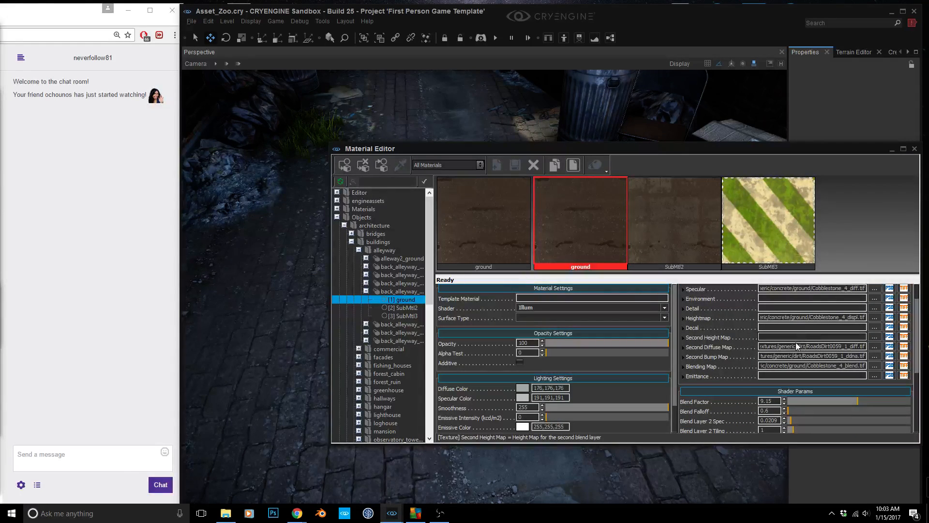
{"action": "mouse_move", "coordinate": [781, 362]}
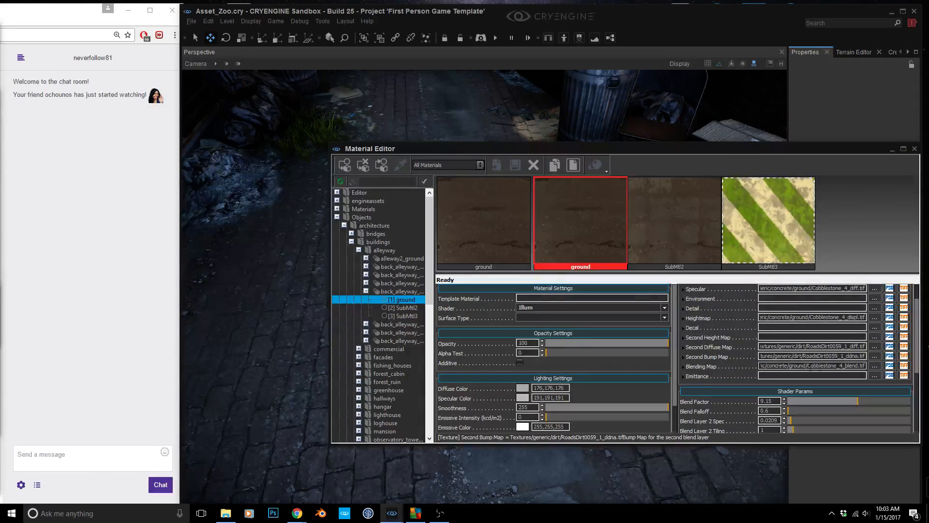
{"action": "mouse_move", "coordinate": [823, 366]}
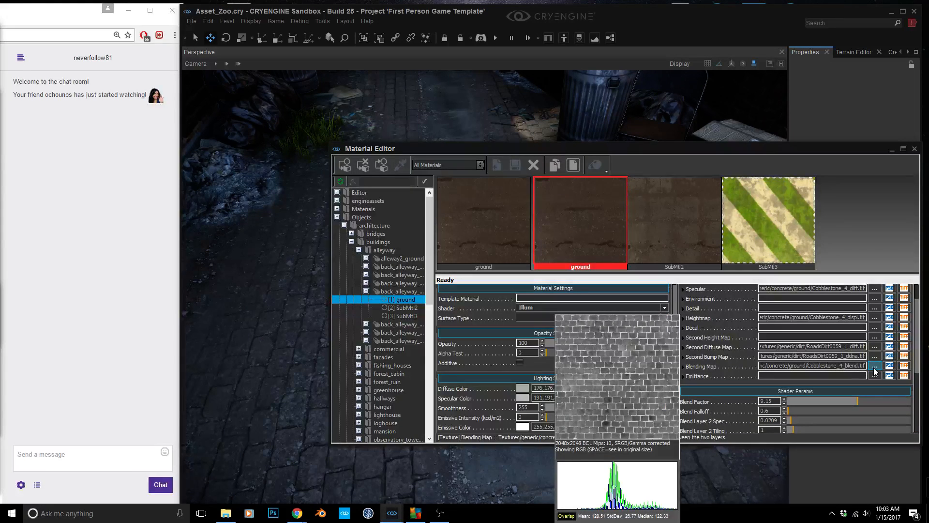
{"action": "key", "text": "space"}
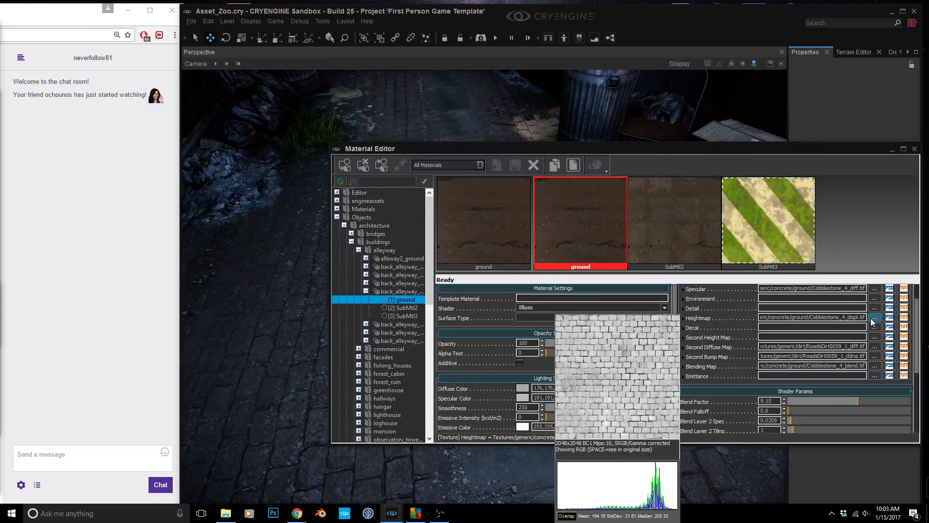
- View the alleyway cobblestones up close with the Material Editor reopened as a narrower window beside them
{"action": "right_click_drag", "start_coordinate": [309, 330], "coordinate": [264, 339]}
{"action": "key", "text": "w"}
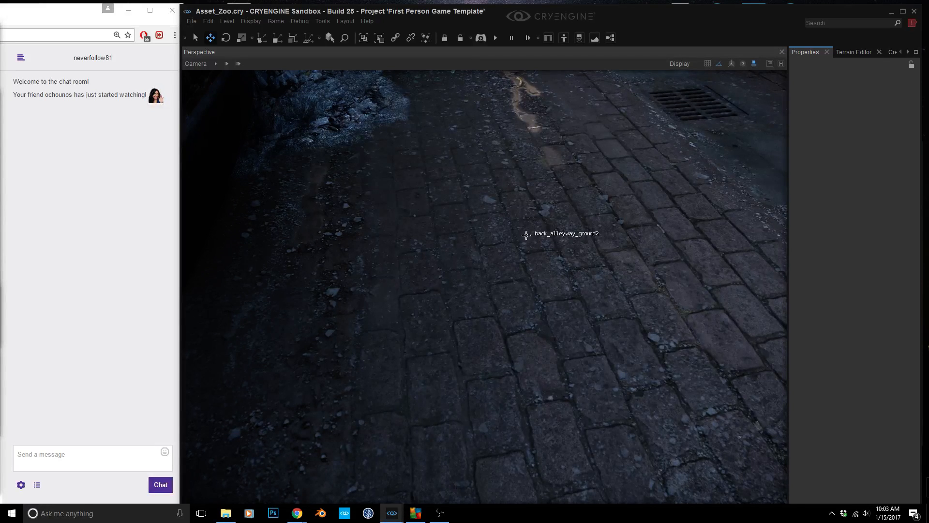
{"action": "mouse_move", "coordinate": [393, 511]}
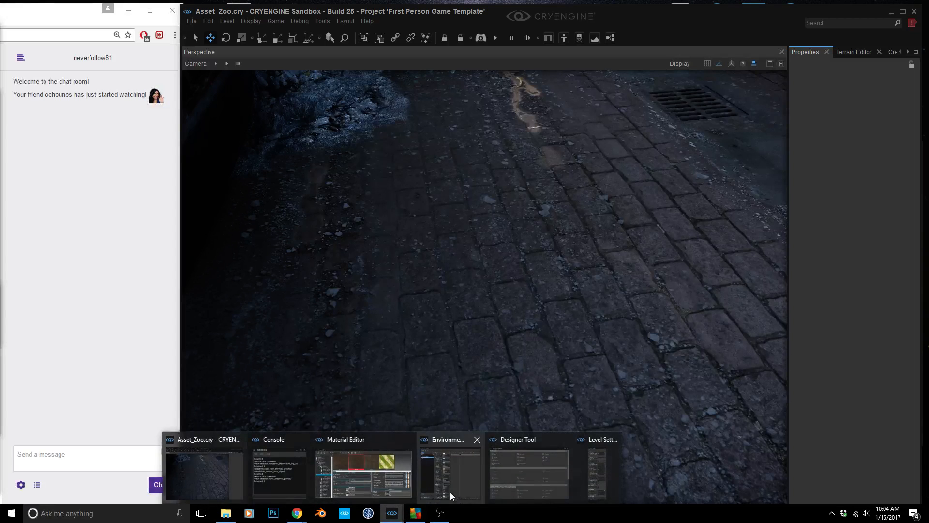
{"action": "left_click", "coordinate": [369, 468]}
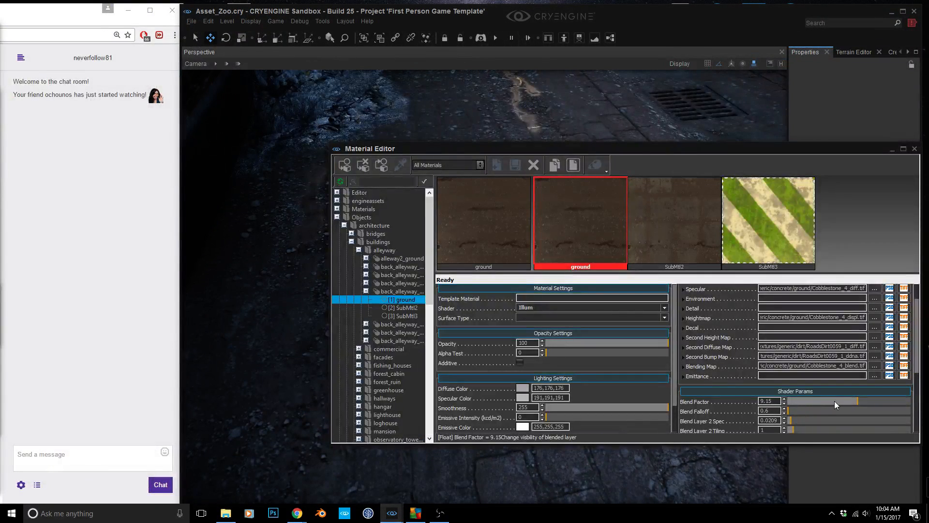
{"action": "left_click_drag", "start_coordinate": [630, 173], "coordinate": [928, 203]}
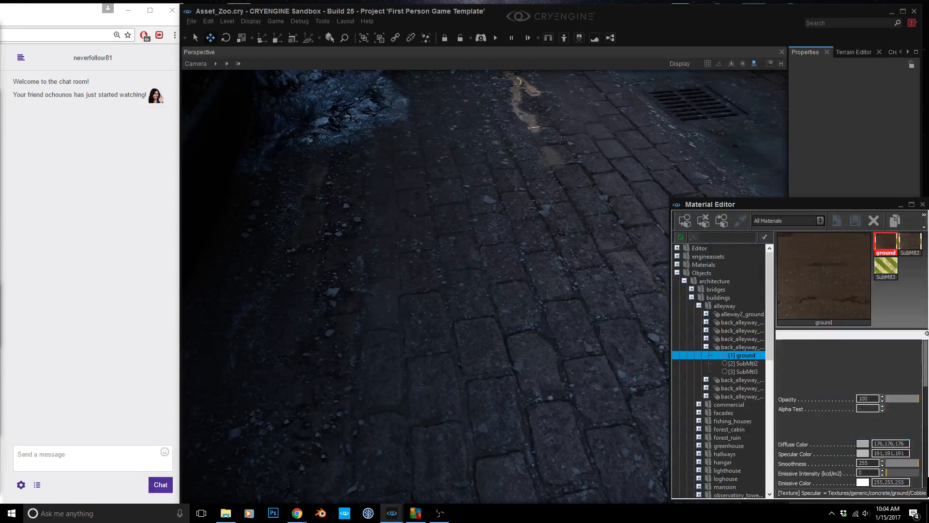
{"action": "left_click_drag", "start_coordinate": [926, 333], "coordinate": [928, 333]}
{"action": "left_click_drag", "start_coordinate": [811, 202], "coordinate": [789, 96]}
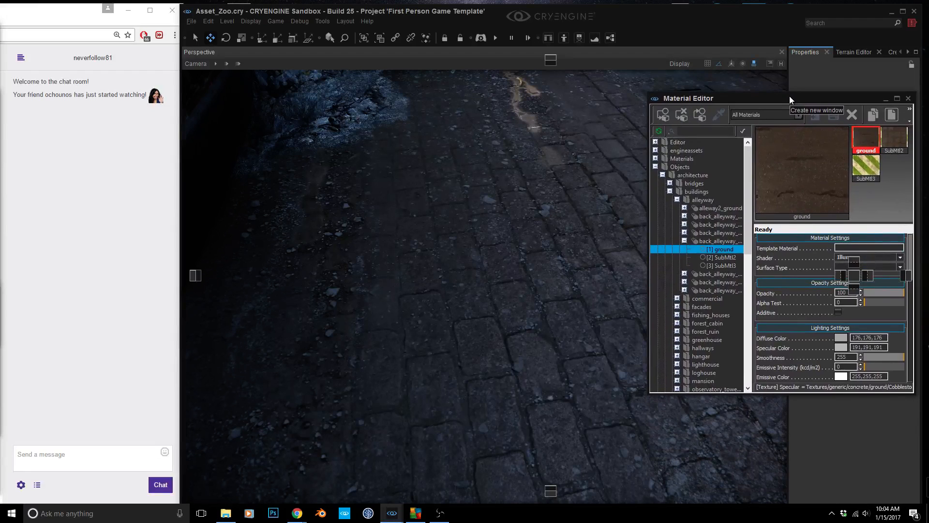
- Lower the ground sub-material's Blend Factor to 0, and raise it to 8.57 to compare the dirt blending
{"action": "left_click_drag", "start_coordinate": [911, 264], "coordinate": [911, 345]}
{"action": "left_click_drag", "start_coordinate": [884, 271], "coordinate": [884, 272]}
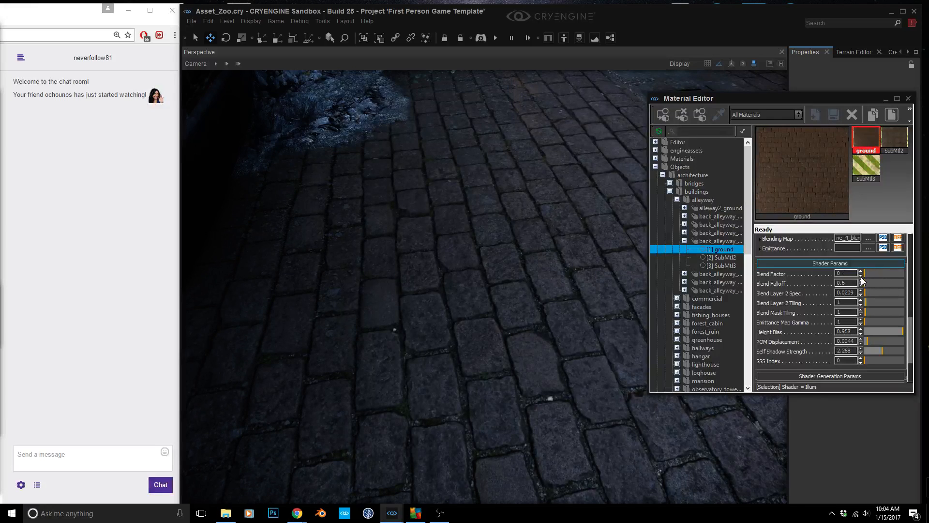
{"action": "left_click_drag", "start_coordinate": [862, 280], "coordinate": [887, 280]}
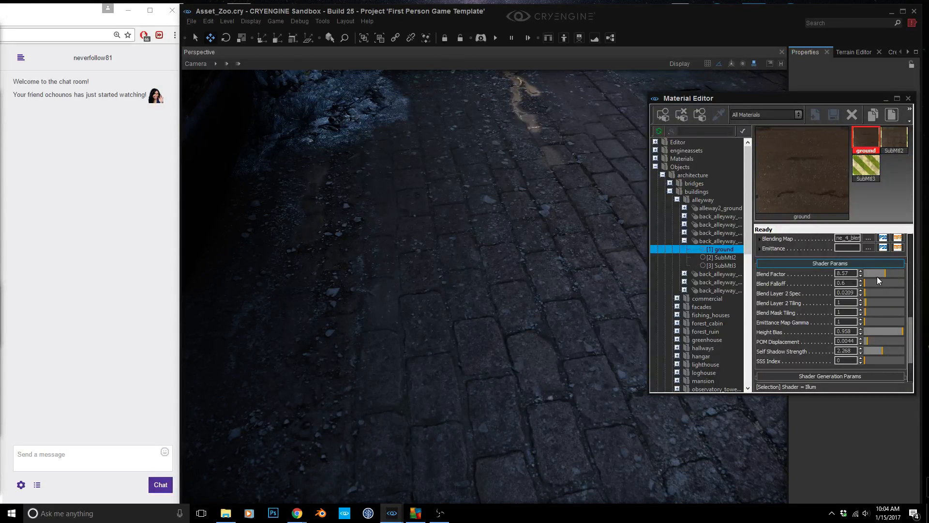
- Check the cobblestones from closer, and set the ground sub-material's Blend Factor to 7.62
{"action": "right_click_drag", "start_coordinate": [587, 272], "coordinate": [635, 231]}
{"action": "key", "text": "w"}
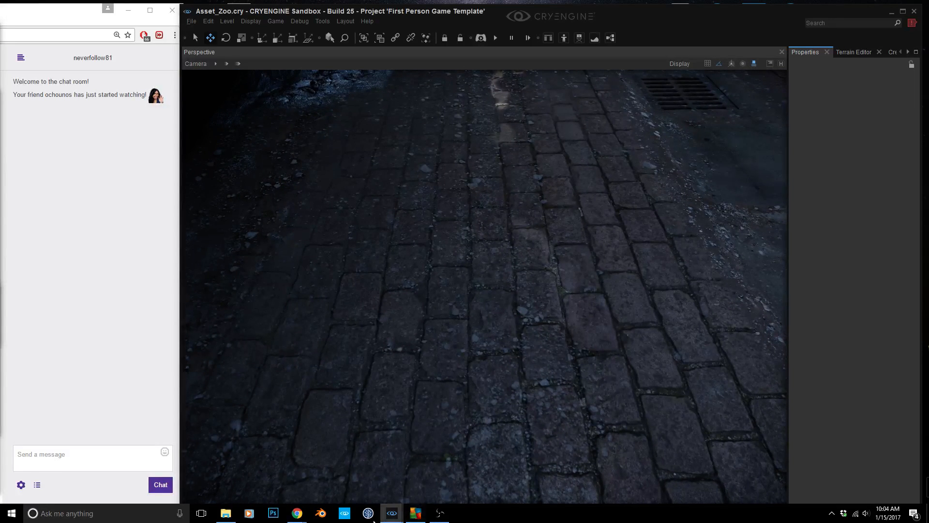
{"action": "mouse_move", "coordinate": [391, 513]}
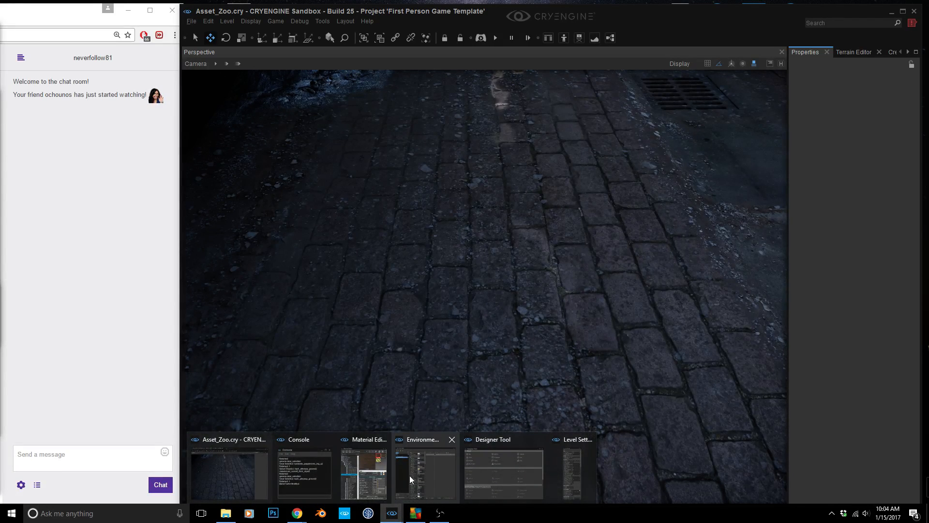
{"action": "left_click", "coordinate": [364, 472]}
{"action": "mouse_move", "coordinate": [883, 273]}
{"action": "left_mouse_down"}
{"action": "mouse_move", "coordinate": [925, 273]}
{"action": "mouse_move", "coordinate": [884, 275]}
{"action": "left_mouse_up"}
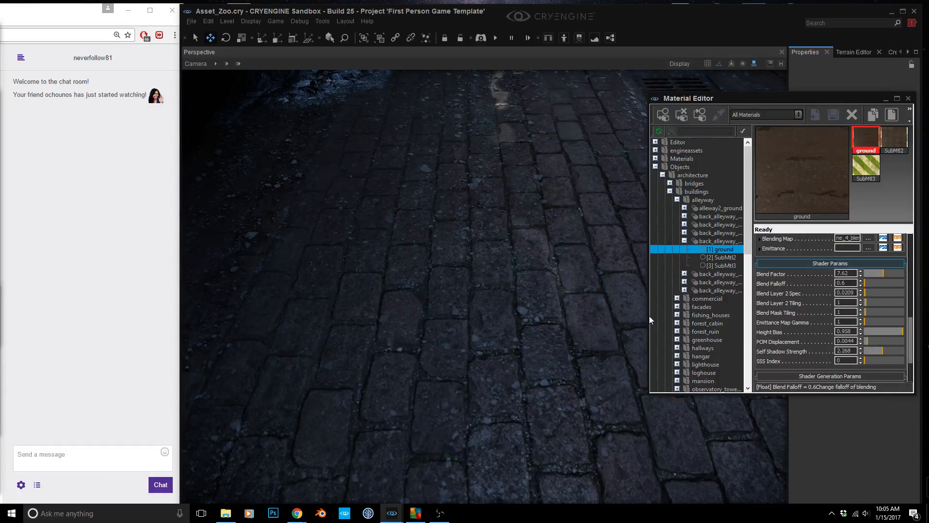
- Select the SubMtl2 sub-material in the Material Editor and lower its Blend Factor to 0 to compare the concrete strip without dirt
{"action": "left_click", "coordinate": [889, 144]}
{"action": "right_click_drag", "start_coordinate": [543, 288], "coordinate": [588, 286]}
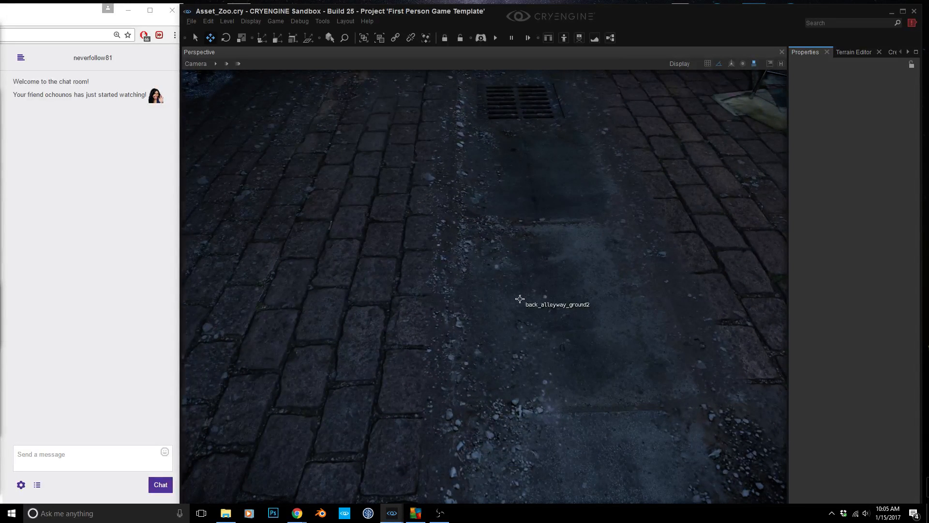
{"action": "mouse_move", "coordinate": [384, 520]}
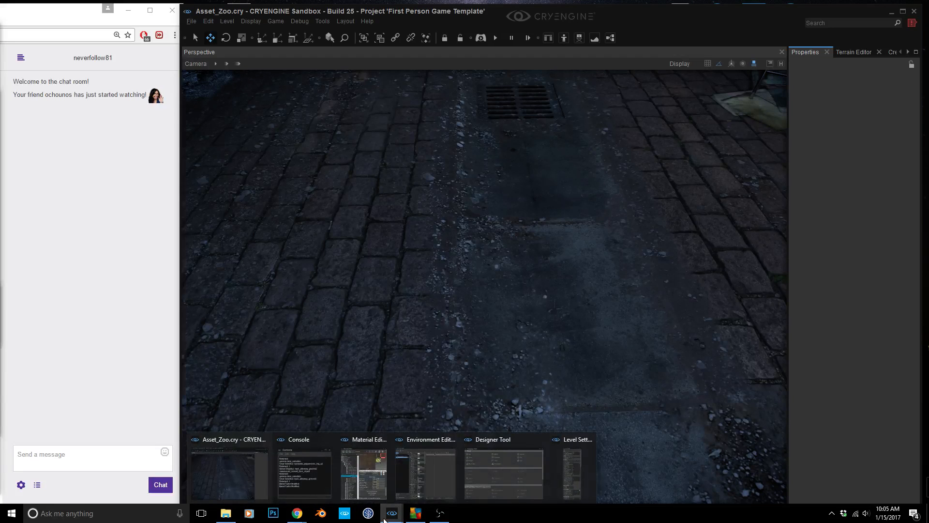
{"action": "left_click", "coordinate": [373, 483]}
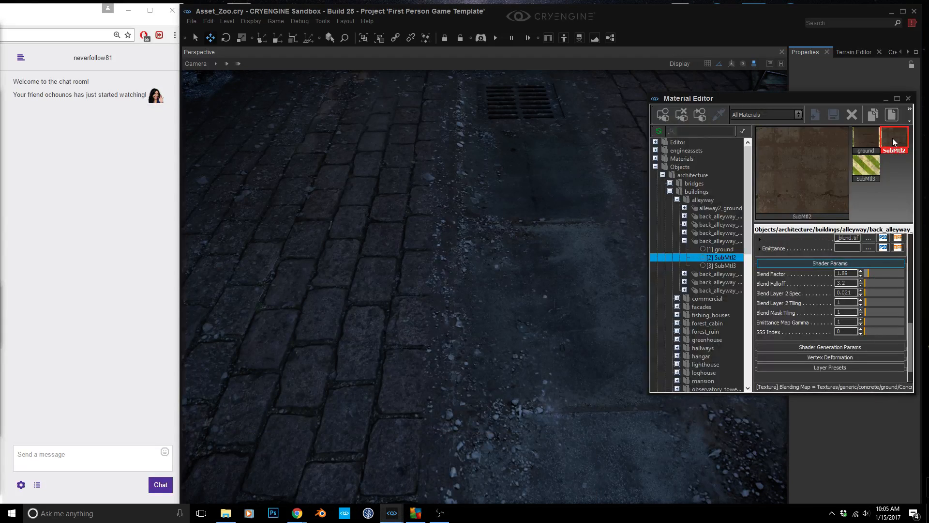
{"action": "mouse_move", "coordinate": [870, 275]}
{"action": "left_mouse_down"}
{"action": "mouse_move", "coordinate": [918, 276]}
{"action": "mouse_move", "coordinate": [863, 281]}
{"action": "left_mouse_up"}
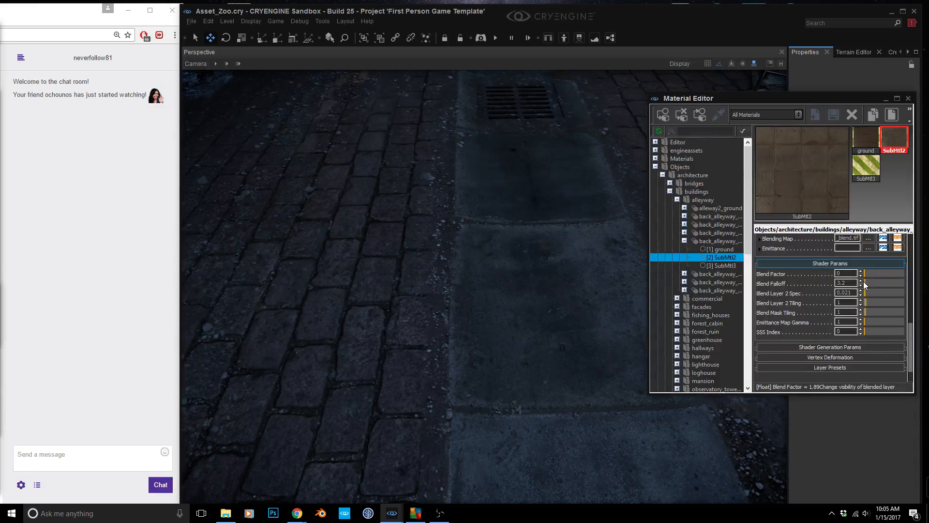
{"action": "left_click_drag", "start_coordinate": [867, 281], "coordinate": [868, 281]}
- Lower the ground sub-material's Blend Factor to 0 and inspect the edge between bare cobblestones and concrete up close
{"action": "left_click", "coordinate": [865, 145]}
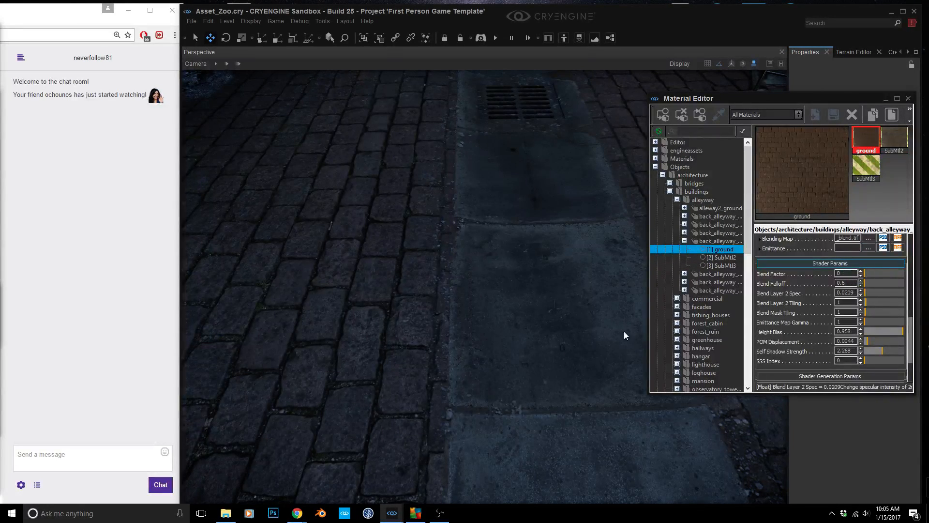
{"action": "right_click_drag", "start_coordinate": [452, 389], "coordinate": [455, 408]}
{"action": "key", "text": "w"}
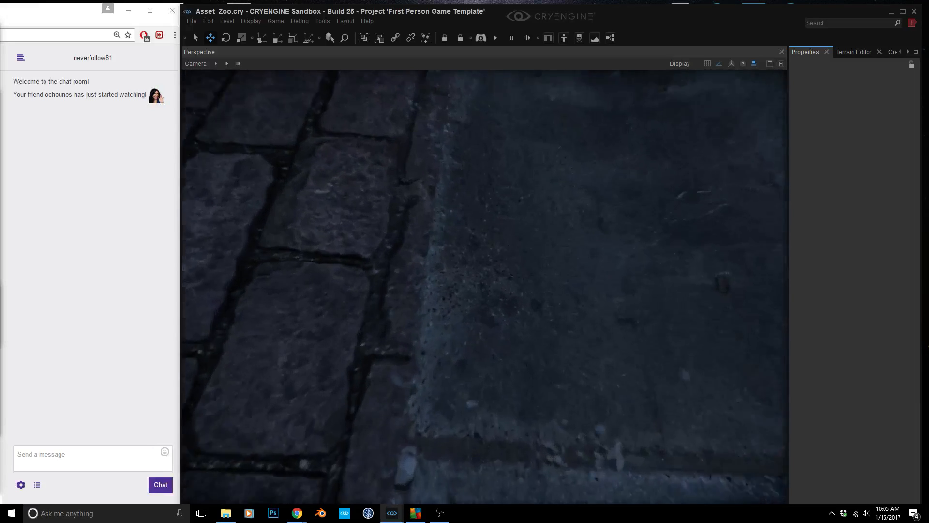
{"action": "key", "text": "s"}
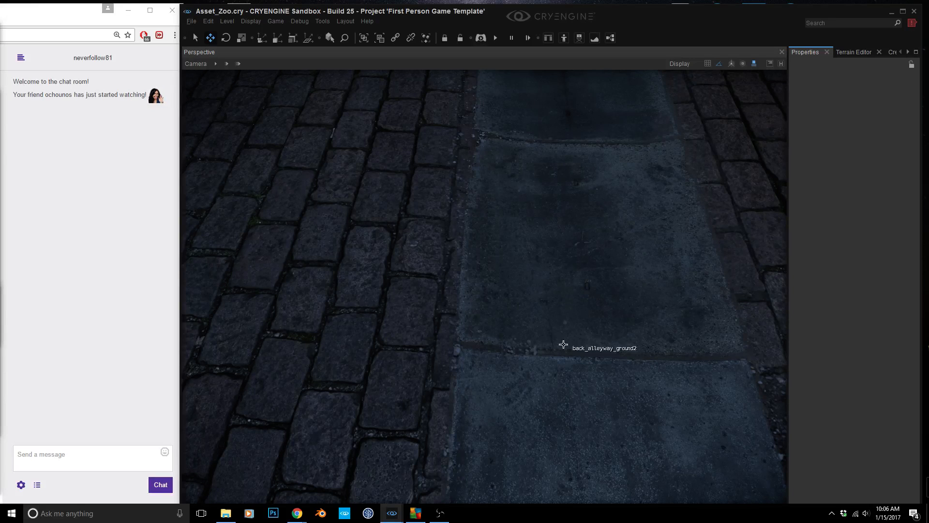
- Raise the ground sub-material's Blend Factor to bring back the dirt, and set SubMtl2's Blend Factor to 2.29
{"action": "mouse_move", "coordinate": [392, 513]}
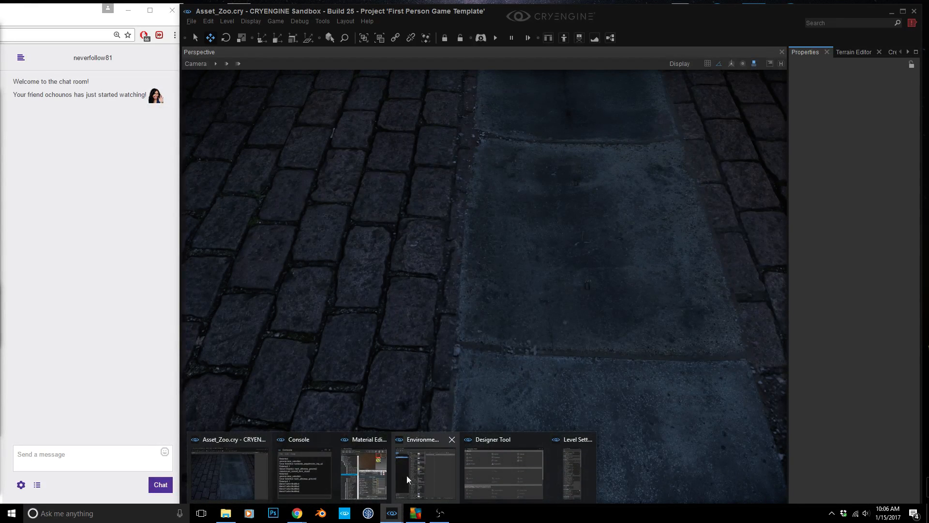
{"action": "left_click", "coordinate": [365, 477]}
{"action": "mouse_move", "coordinate": [863, 273]}
{"action": "left_mouse_down"}
{"action": "mouse_move", "coordinate": [916, 271]}
{"action": "mouse_move", "coordinate": [872, 280]}
{"action": "left_mouse_up"}
{"action": "left_click", "coordinate": [898, 147]}
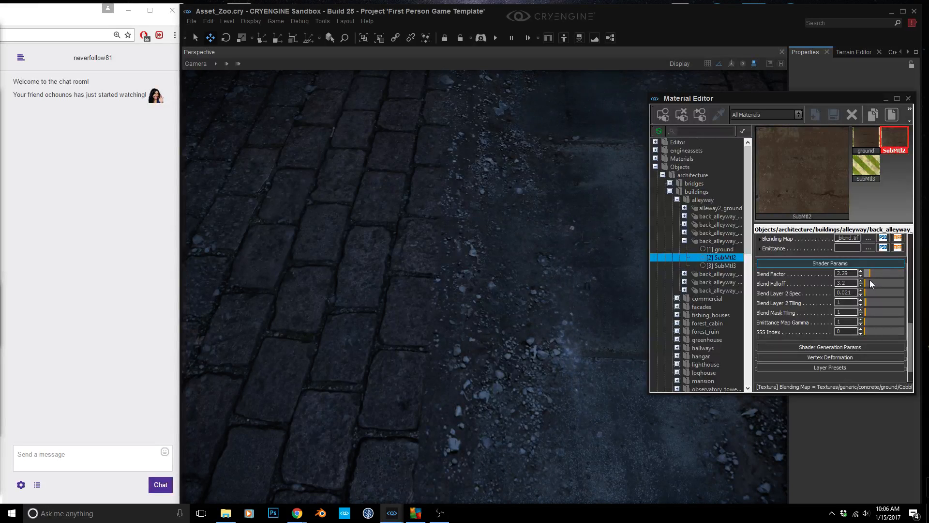
- Set the ground sub-material's Blend Factor to 6.29 and its POM Displacement to 0.0113
{"action": "right_click_drag", "start_coordinate": [566, 288], "coordinate": [452, 420]}
{"action": "mouse_move", "coordinate": [392, 512]}
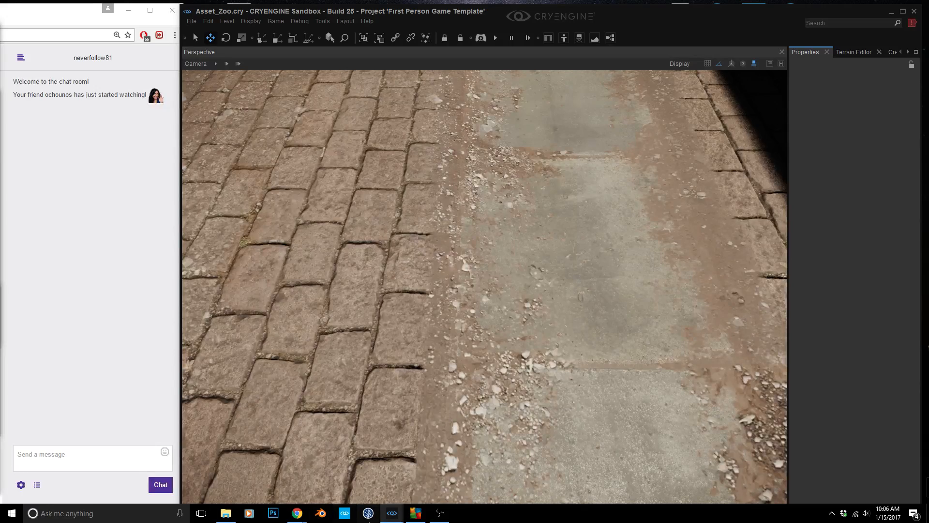
{"action": "left_click", "coordinate": [358, 474]}
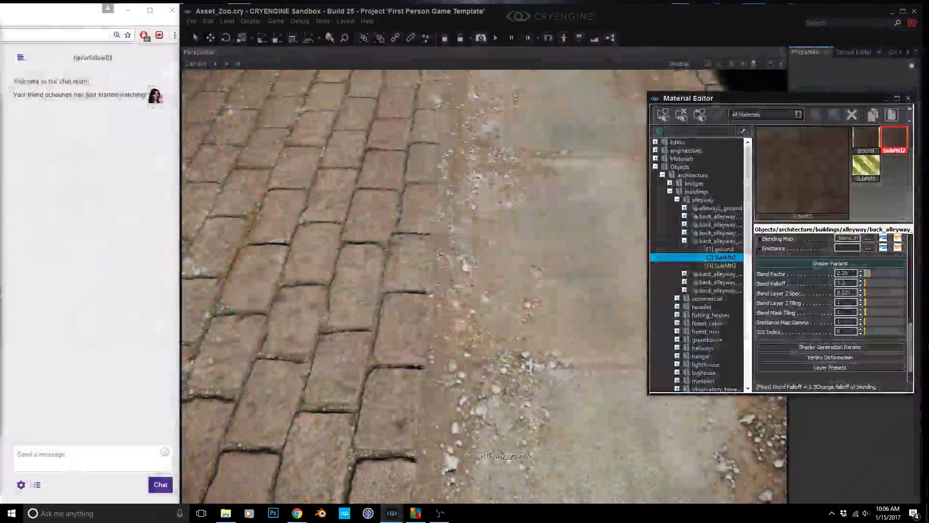
{"action": "mouse_move", "coordinate": [869, 271]}
{"action": "left_mouse_down"}
{"action": "mouse_move", "coordinate": [885, 273]}
{"action": "mouse_move", "coordinate": [861, 275]}
{"action": "mouse_move", "coordinate": [913, 274]}
{"action": "mouse_move", "coordinate": [869, 275]}
{"action": "mouse_move", "coordinate": [880, 274]}
{"action": "left_mouse_up"}
{"action": "left_click", "coordinate": [867, 136]}
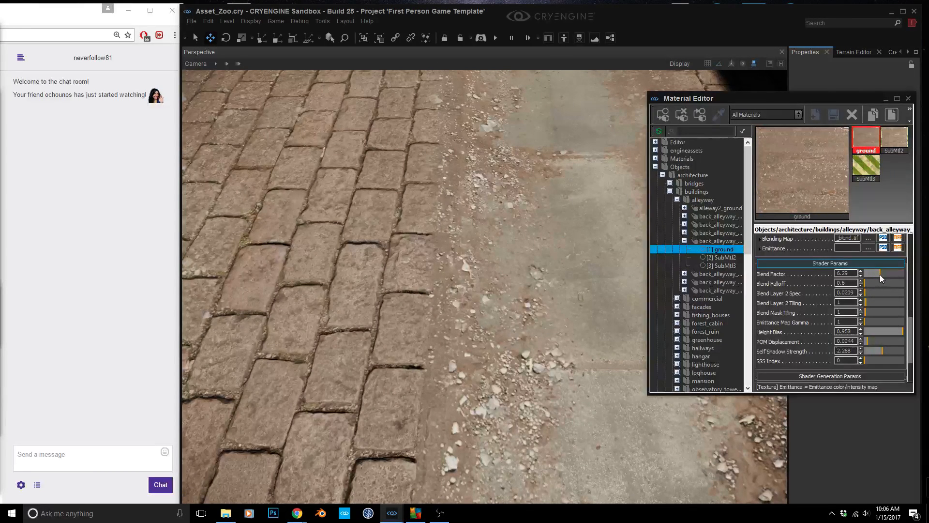
{"action": "mouse_move", "coordinate": [867, 341]}
{"action": "left_mouse_down"}
{"action": "mouse_move", "coordinate": [891, 342]}
{"action": "mouse_move", "coordinate": [860, 347]}
{"action": "mouse_move", "coordinate": [885, 343]}
{"action": "mouse_move", "coordinate": [873, 347]}
{"action": "left_mouse_up"}
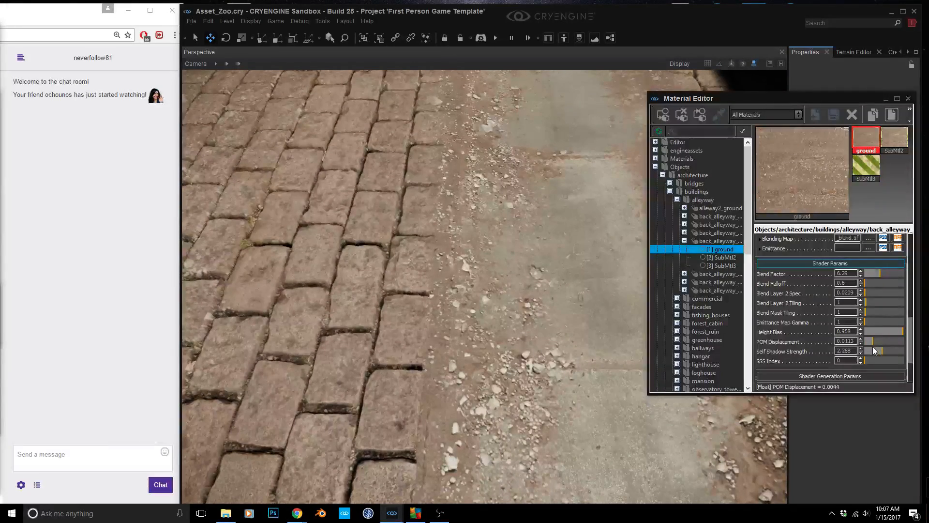
- Examine the displaced cobblestones from several angles and turn on the viewport's performance statistics overlay
{"action": "right_click_drag", "start_coordinate": [624, 330], "coordinate": [505, 421]}
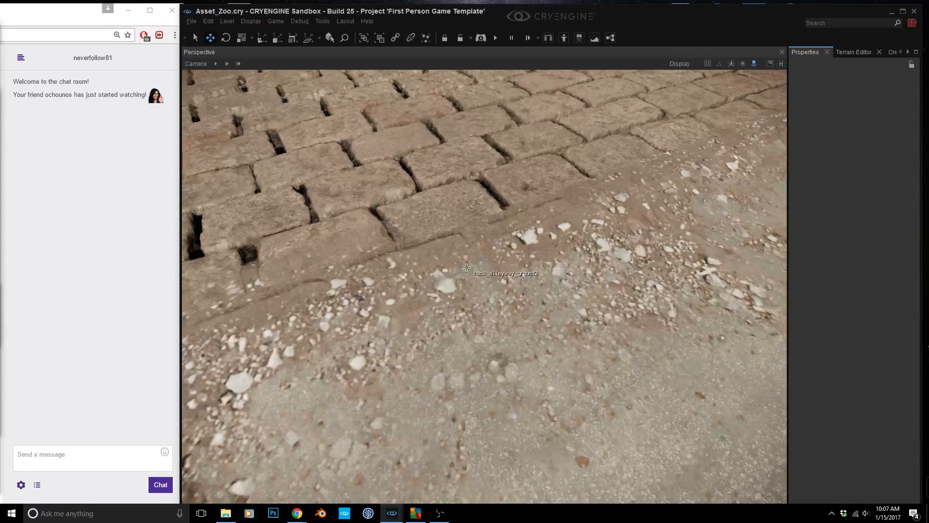
{"action": "mouse_move", "coordinate": [514, 249]}
{"action": "right_mouse_down"}
{"action": "mouse_move", "coordinate": [515, 230]}
{"action": "mouse_move", "coordinate": [530, 256]}
{"action": "mouse_move", "coordinate": [506, 256]}
{"action": "right_mouse_up"}
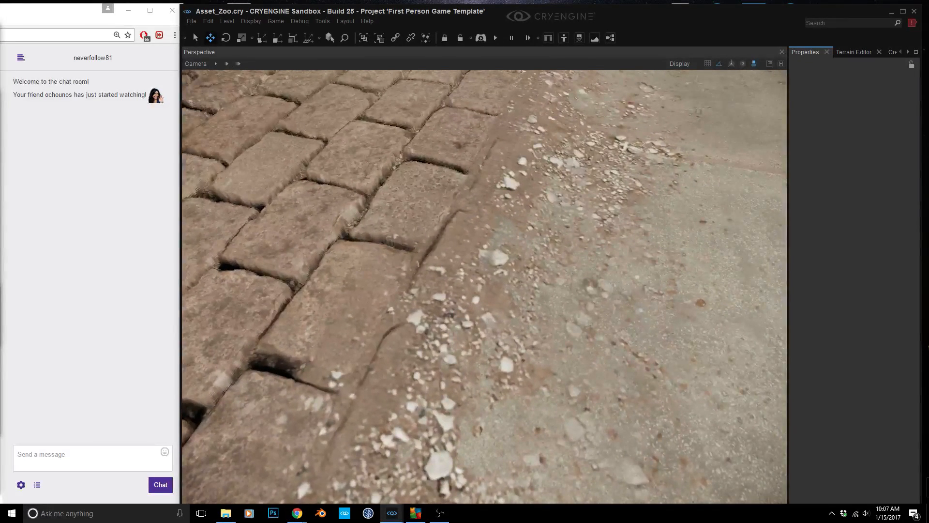
{"action": "right_click_drag", "start_coordinate": [446, 272], "coordinate": [445, 253]}
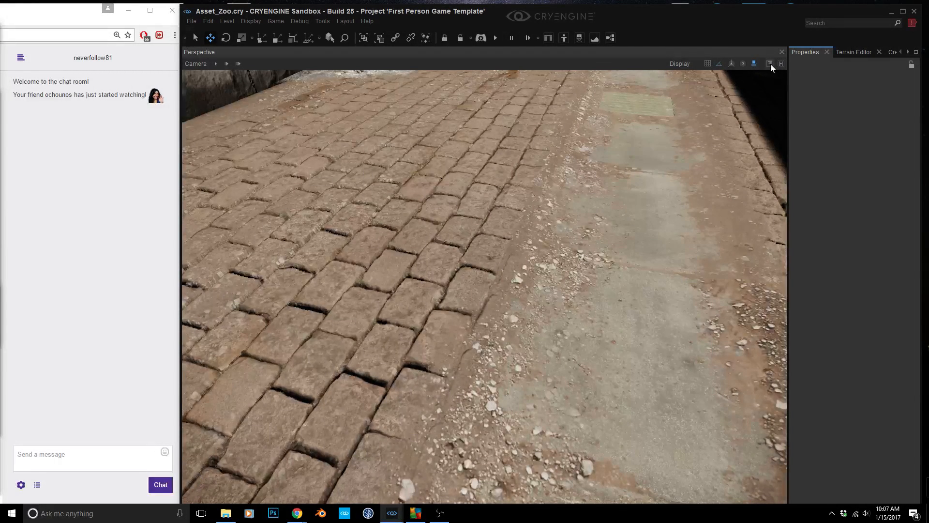
{"action": "left_click", "coordinate": [771, 64]}
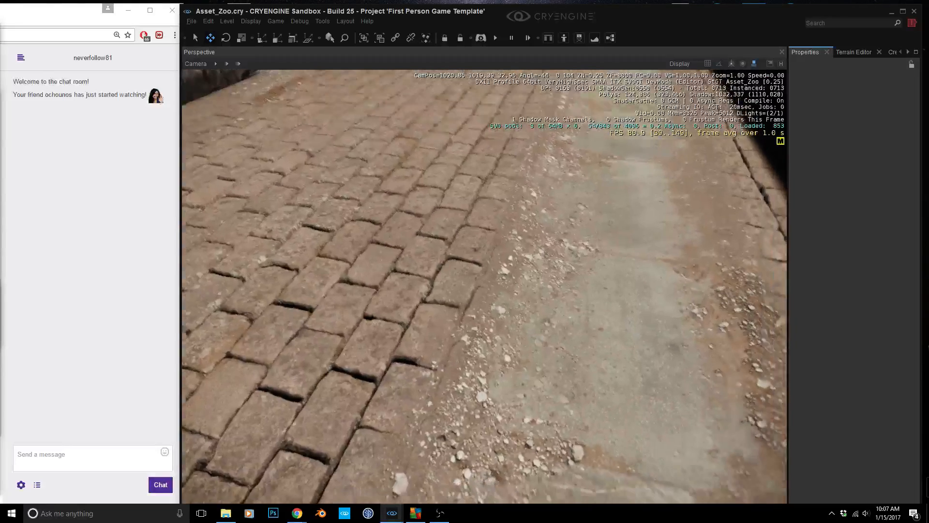
{"action": "key", "text": "a"}
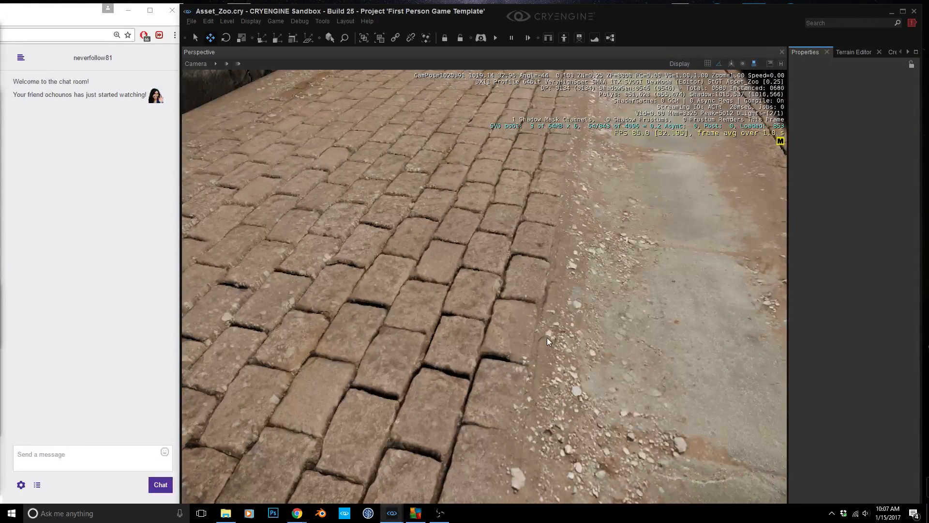
- Set the ground sub-material's Height Bias to 1 and check the gaps between the cobblestones from near and far
{"action": "mouse_move", "coordinate": [392, 513]}
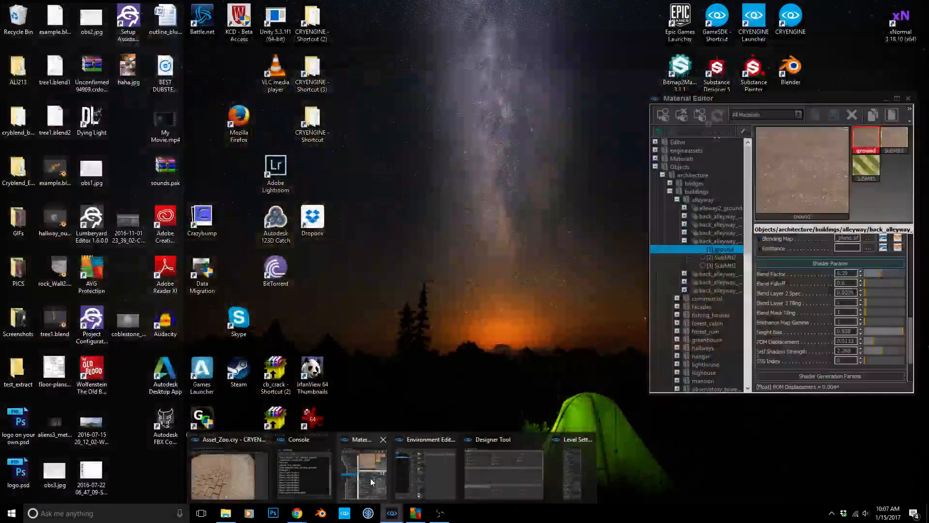
{"action": "left_click", "coordinate": [367, 478]}
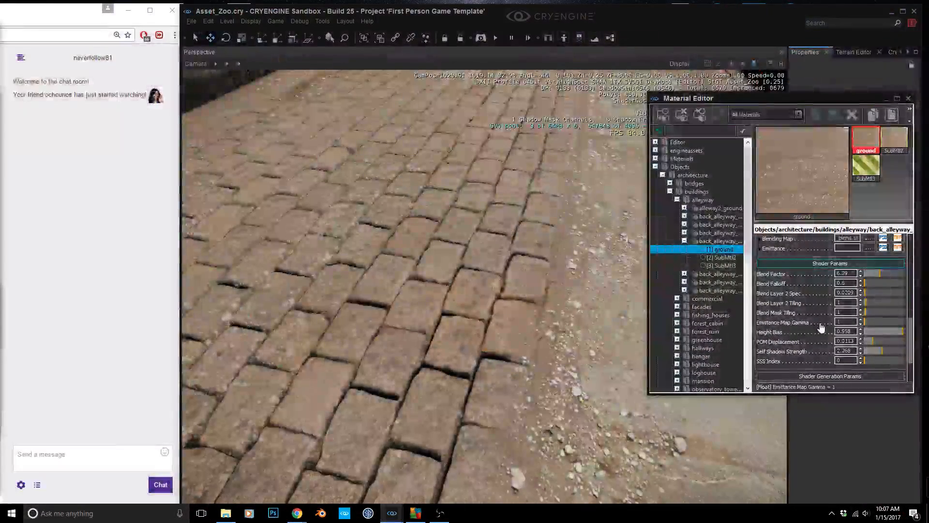
{"action": "mouse_move", "coordinate": [893, 332]}
{"action": "left_mouse_down"}
{"action": "mouse_move", "coordinate": [853, 338]}
{"action": "mouse_move", "coordinate": [904, 332]}
{"action": "left_mouse_up"}
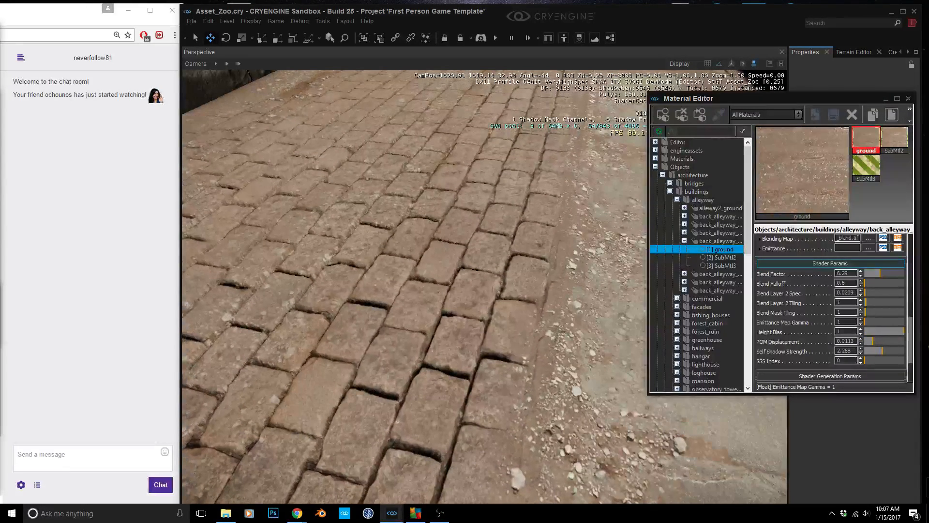
{"action": "right_click_drag", "start_coordinate": [590, 373], "coordinate": [537, 384]}
{"action": "key", "text": "d"}
{"action": "key", "text": "w"}
{"action": "key", "text": "w"}
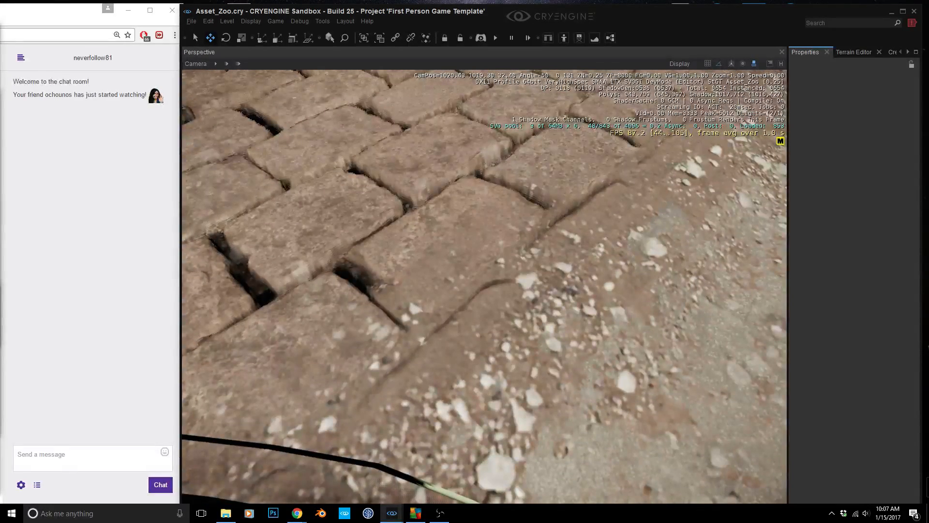
{"action": "key", "text": "s"}
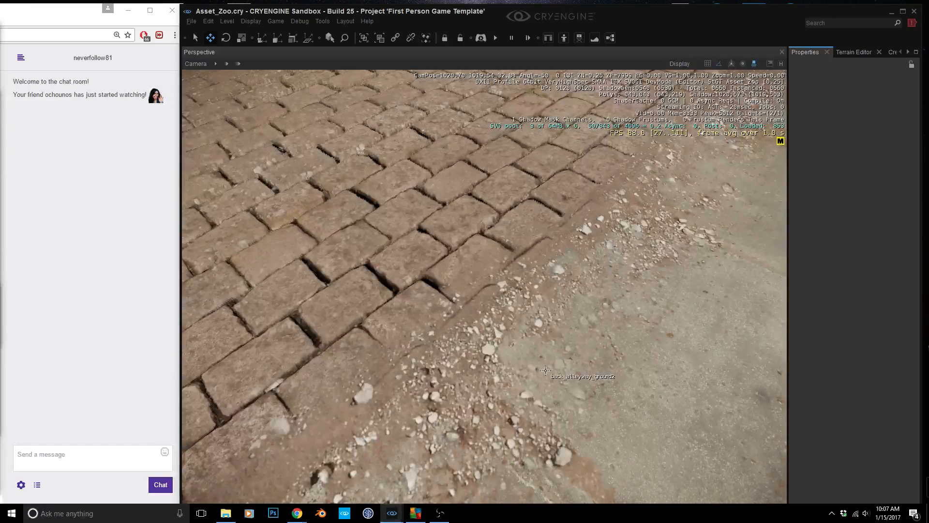
{"action": "right_click_drag", "start_coordinate": [533, 277], "coordinate": [589, 260]}
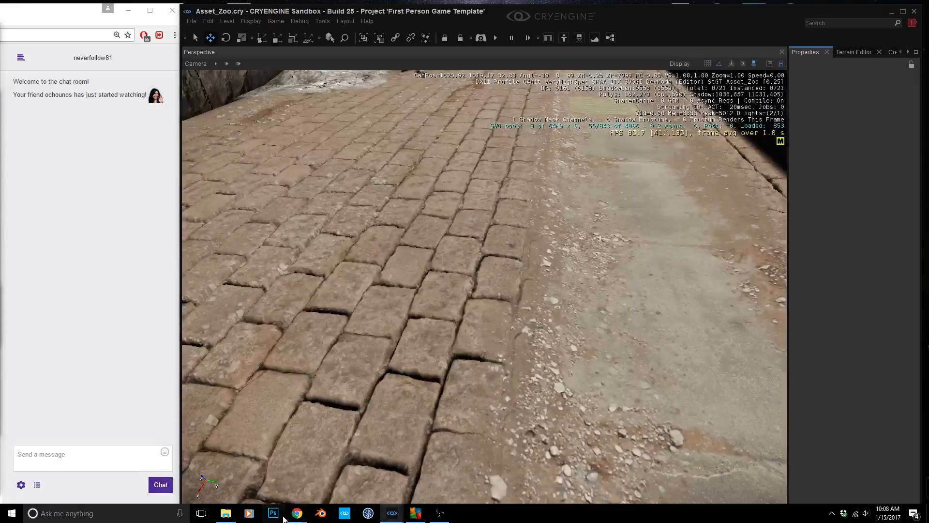
- Reduce the ground sub-material's POM Displacement to 0.006 and its Self Shadow Strength to 2.024
{"action": "mouse_move", "coordinate": [297, 514]}
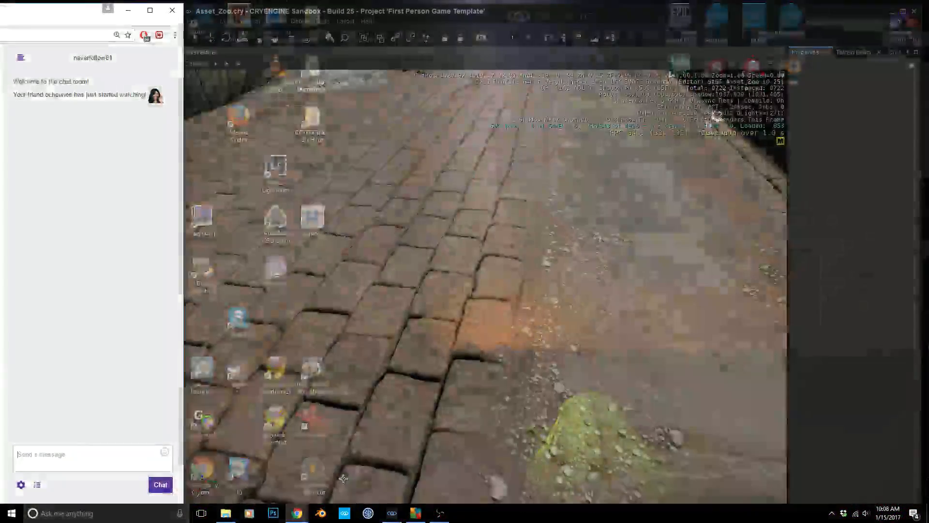
{"action": "left_click", "coordinate": [348, 479]}
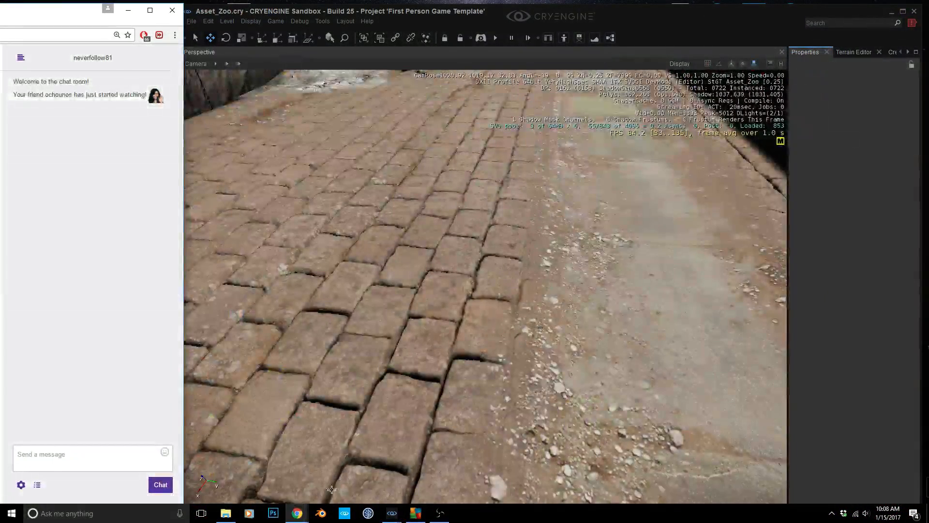
{"action": "mouse_move", "coordinate": [393, 512]}
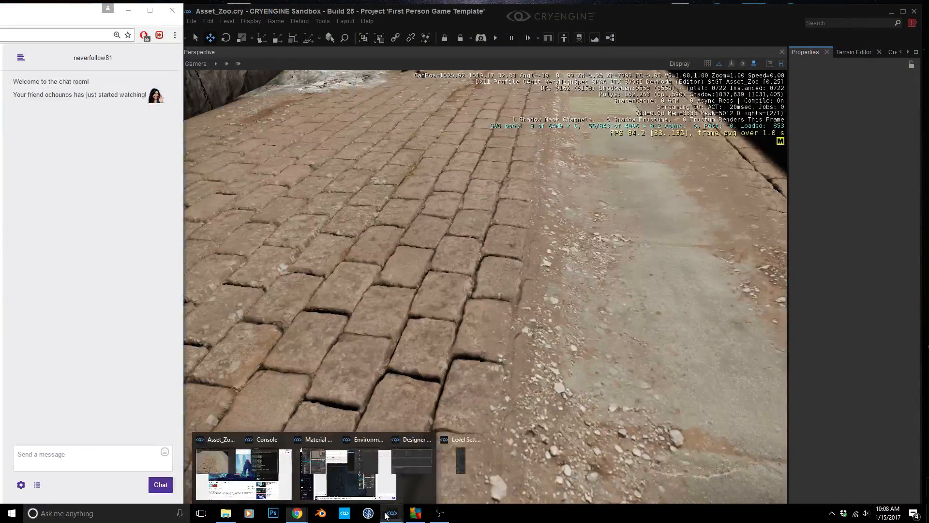
{"action": "left_click", "coordinate": [362, 478]}
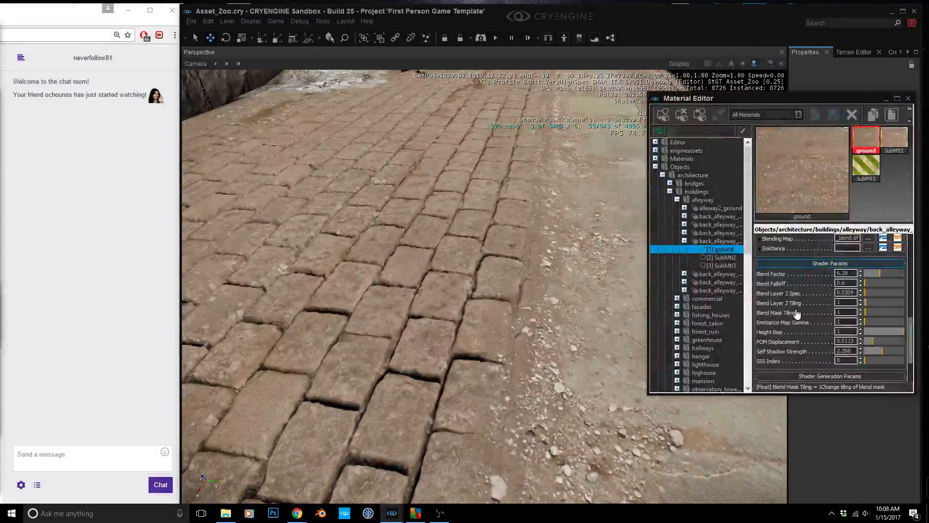
{"action": "left_click", "coordinate": [895, 330]}
{"action": "mouse_move", "coordinate": [873, 340]}
{"action": "left_mouse_down"}
{"action": "mouse_move", "coordinate": [878, 350]}
{"action": "mouse_move", "coordinate": [864, 350]}
{"action": "mouse_move", "coordinate": [918, 350]}
{"action": "mouse_move", "coordinate": [873, 351]}
{"action": "mouse_move", "coordinate": [881, 351]}
{"action": "left_mouse_up"}
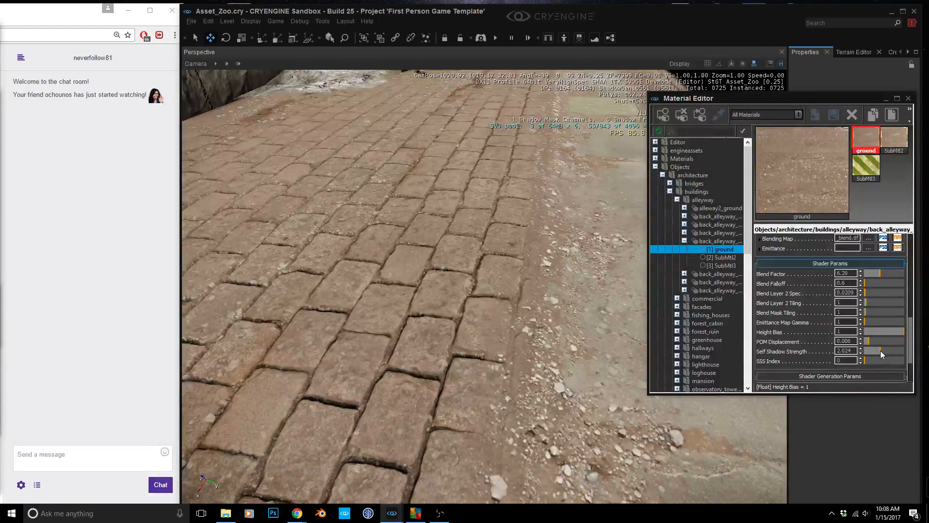
- Inspect the alleyway cobblestones with the reduced displacement, from an overview down to a low close-up
{"action": "right_click_drag", "start_coordinate": [576, 309], "coordinate": [583, 305]}
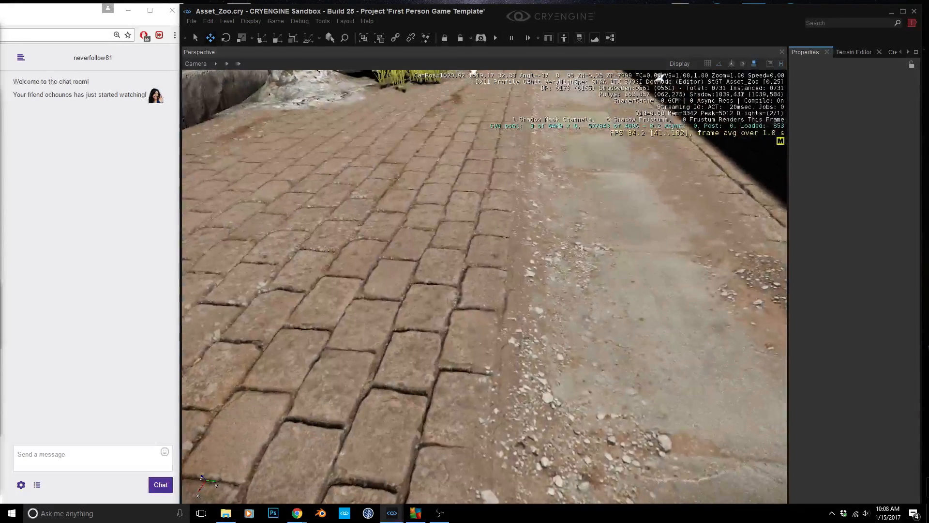
{"action": "key", "text": "s"}
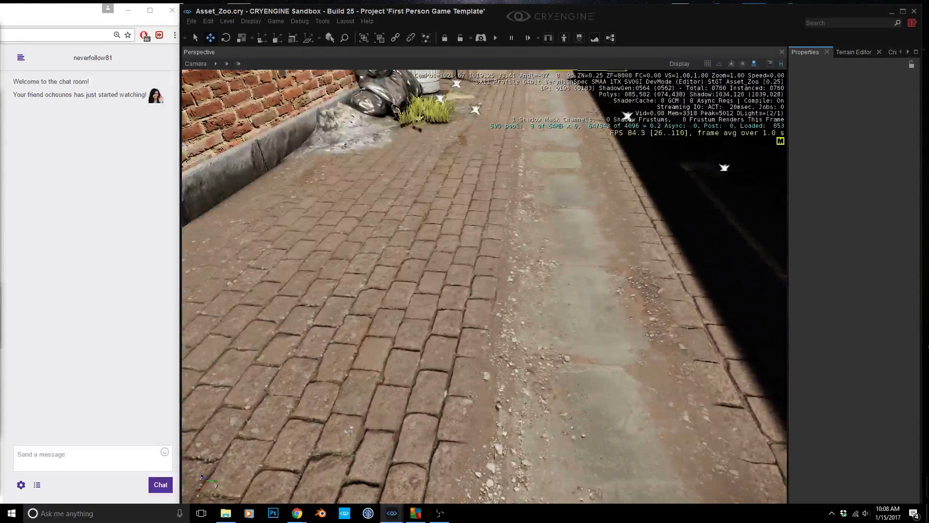
{"action": "key", "text": "a"}
{"action": "right_click_drag", "start_coordinate": [583, 305], "coordinate": [647, 281]}
{"action": "key", "text": "w"}
{"action": "key", "text": "s"}
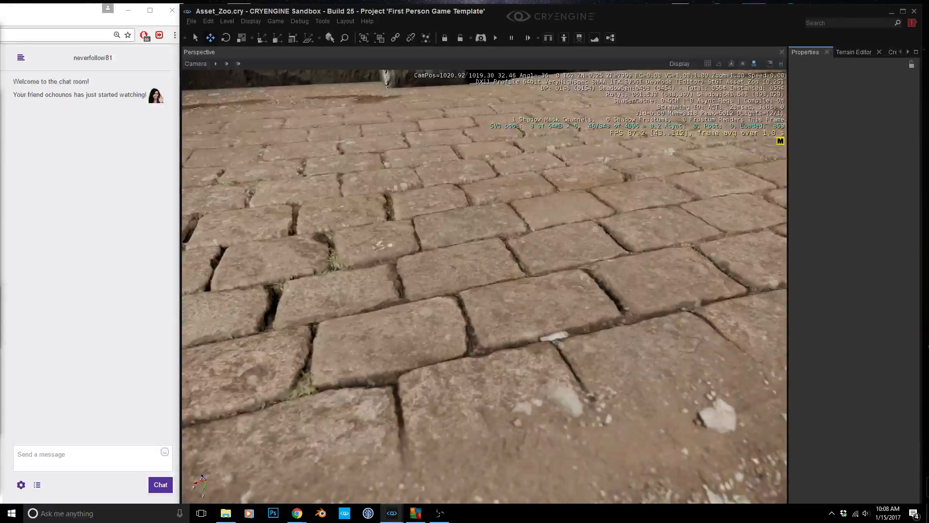
- Fly across the level to the cracked pavement bordered by small cobblestones between the benches
{"action": "key", "text": "w"}
{"action": "key", "text": "a"}
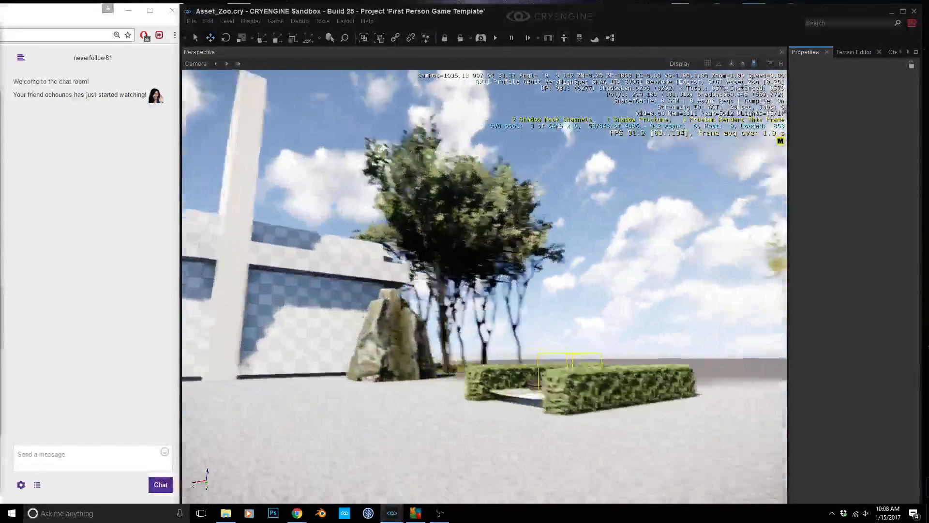
{"action": "key", "text": "w"}
{"action": "key", "text": "a"}
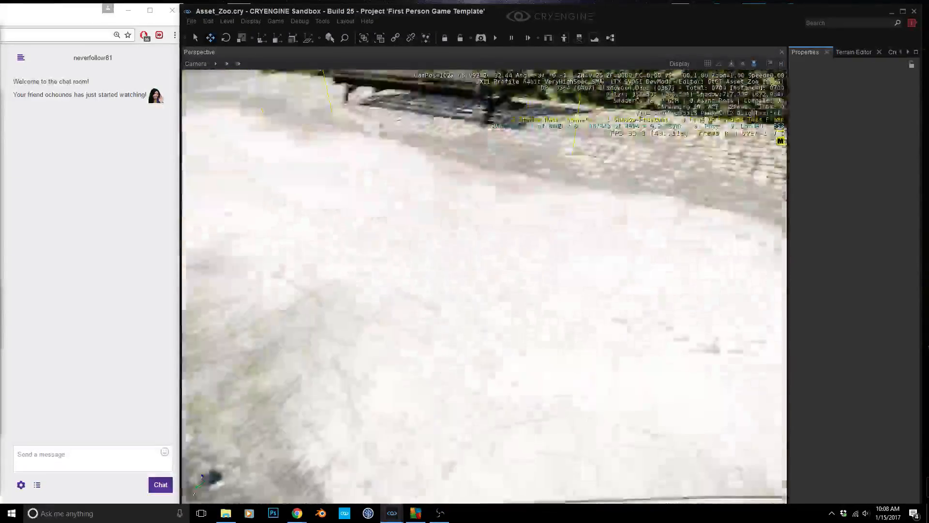
{"action": "key", "text": "s"}
{"action": "key", "text": "a"}
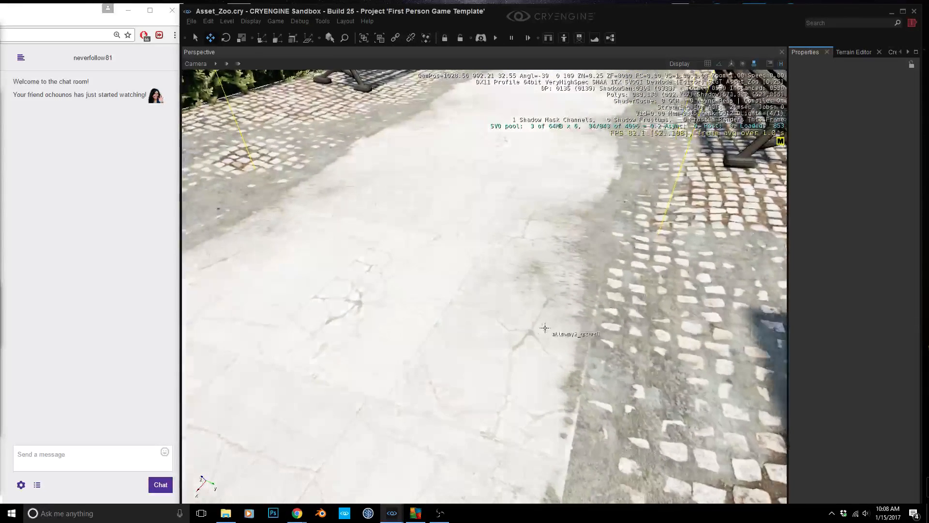
- Select the alleyway ground brush and set the Blend Factor of its SubMtl2 cobblestone sub-material to 8.38 in the Material Editor
{"action": "left_click", "coordinate": [538, 329]}
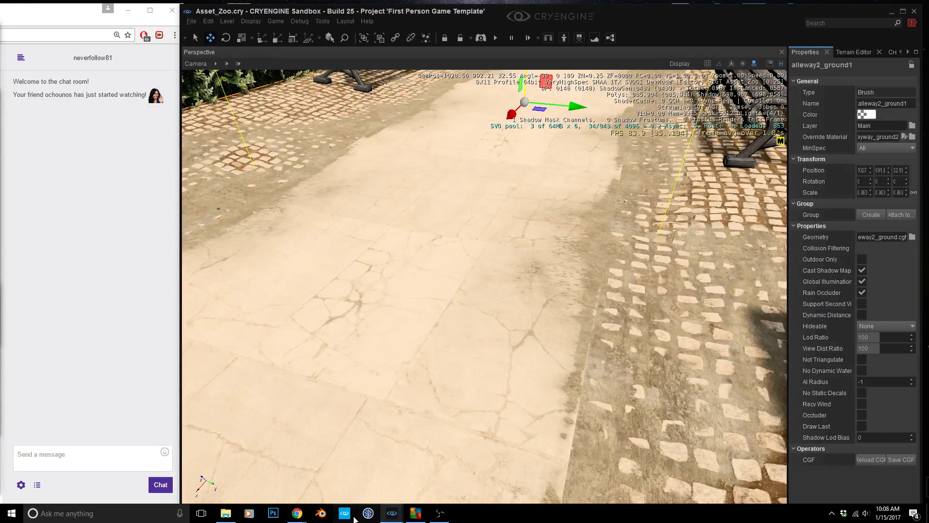
{"action": "mouse_move", "coordinate": [392, 513]}
{"action": "left_click", "coordinate": [372, 482]}
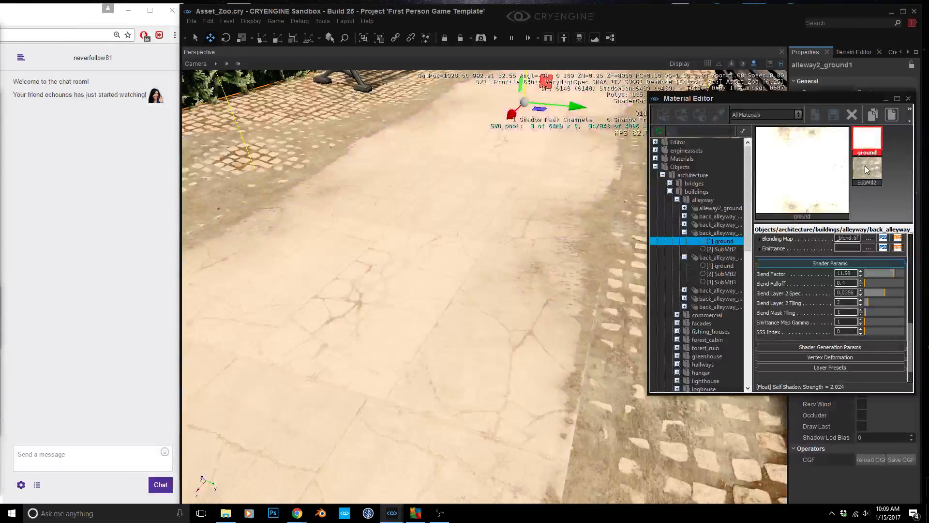
{"action": "left_click", "coordinate": [865, 168]}
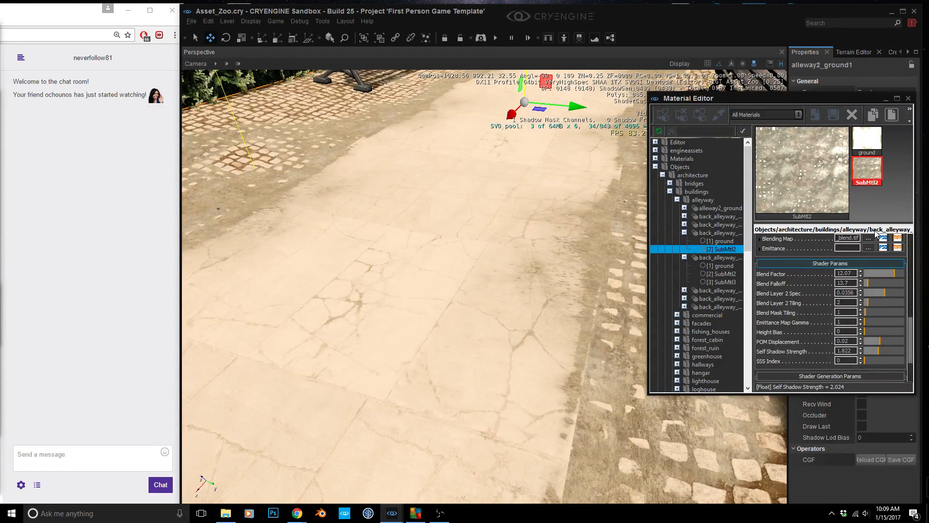
{"action": "left_click", "coordinate": [887, 272]}
{"action": "mouse_move", "coordinate": [885, 272]}
{"action": "left_mouse_down"}
{"action": "mouse_move", "coordinate": [864, 277]}
{"action": "mouse_move", "coordinate": [896, 270]}
{"action": "mouse_move", "coordinate": [869, 287]}
{"action": "mouse_move", "coordinate": [896, 282]}
{"action": "mouse_move", "coordinate": [885, 287]}
{"action": "left_mouse_up"}
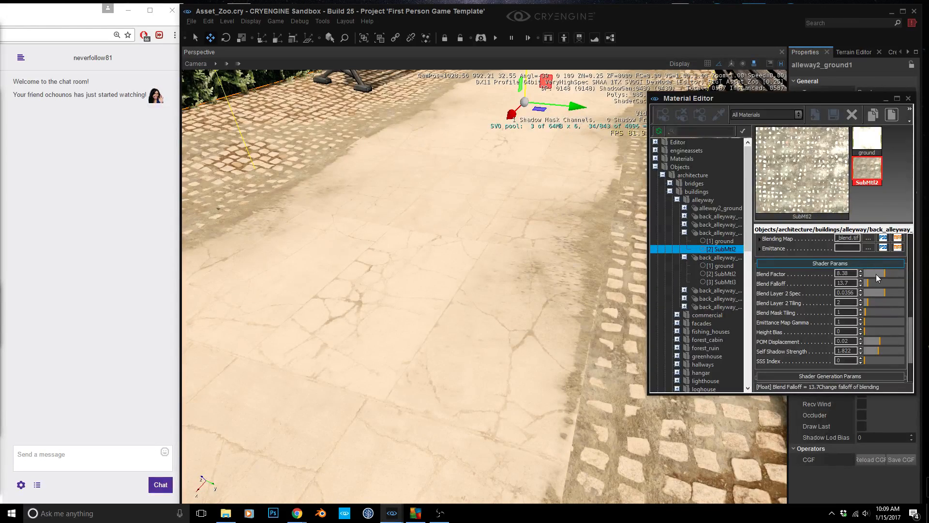
- Review the height, second-layer and blending texture maps of the SubMtl2 and ground sub-materials
{"action": "scroll", "coordinate": [912, 326], "scroll_direction": "up", "scroll_amount": 2}
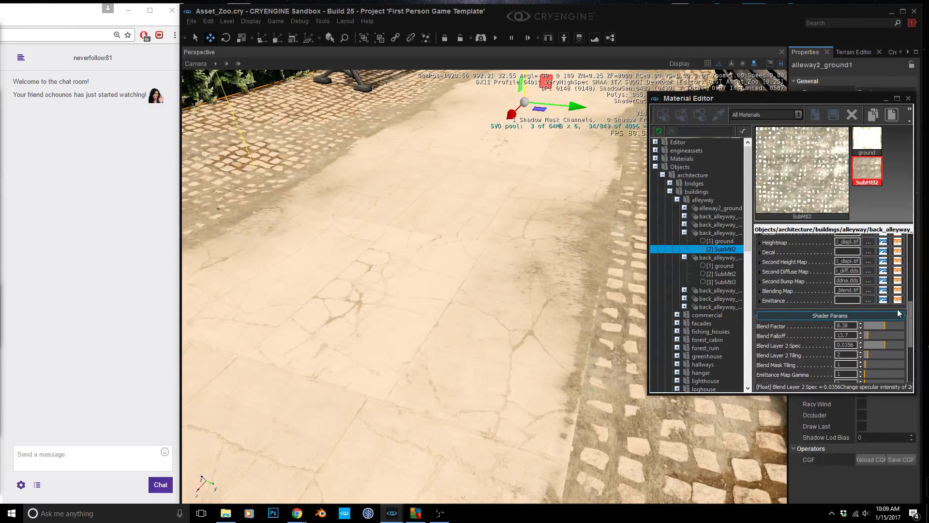
{"action": "left_click_drag", "start_coordinate": [650, 228], "coordinate": [366, 228]}
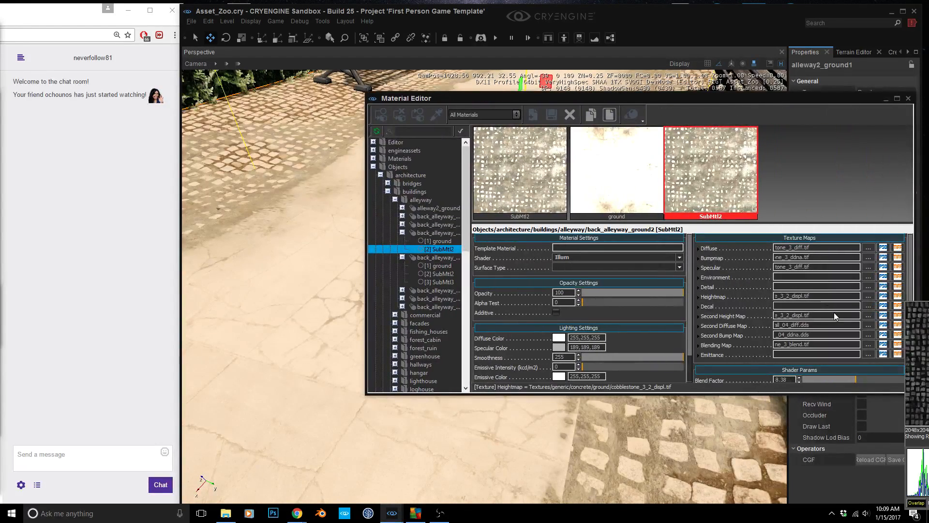
{"action": "left_click", "coordinate": [804, 316]}
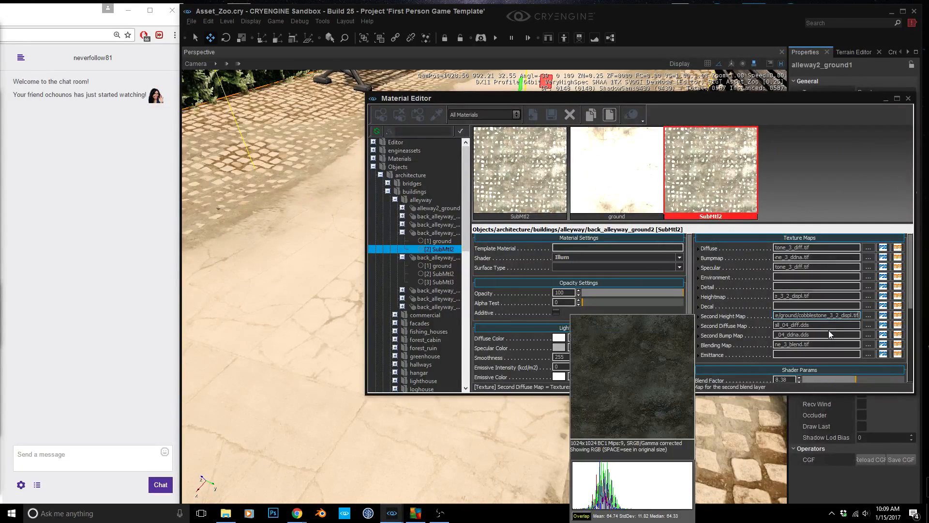
{"action": "left_click", "coordinate": [829, 344]}
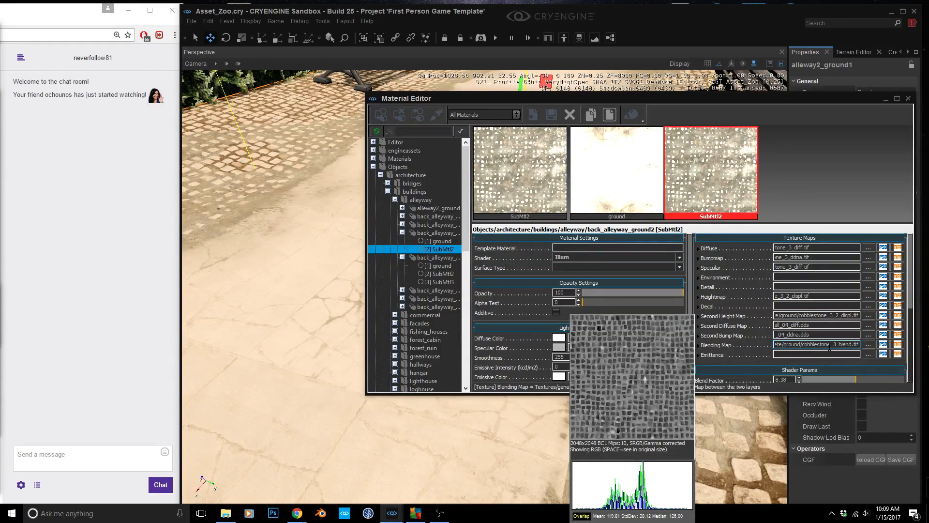
{"action": "left_click", "coordinate": [638, 178]}
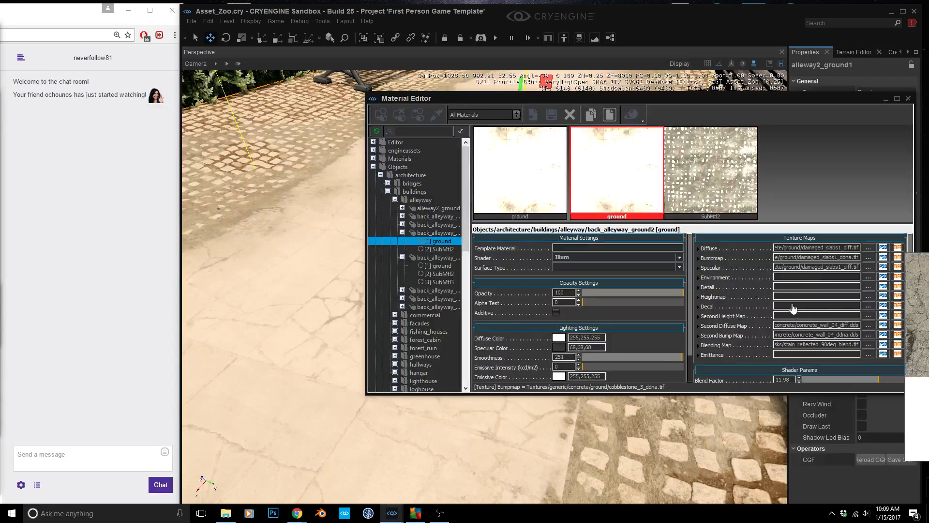
{"action": "mouse_move", "coordinate": [807, 344]}
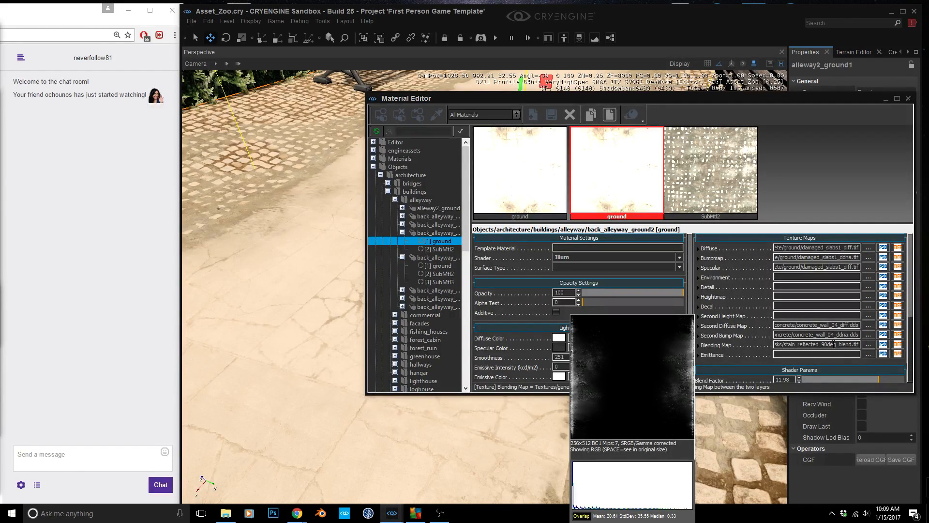
- Move the Material Editor out of view and inspect the blended dirt edge between the cracked slabs and the cobblestones
{"action": "left_click_drag", "start_coordinate": [511, 100], "coordinate": [928, 137]}
{"action": "right_click_drag", "start_coordinate": [513, 271], "coordinate": [537, 303]}
{"action": "key", "text": "s"}
{"action": "key", "text": "w"}
{"action": "right_click_drag", "start_coordinate": [528, 252], "coordinate": [516, 264]}
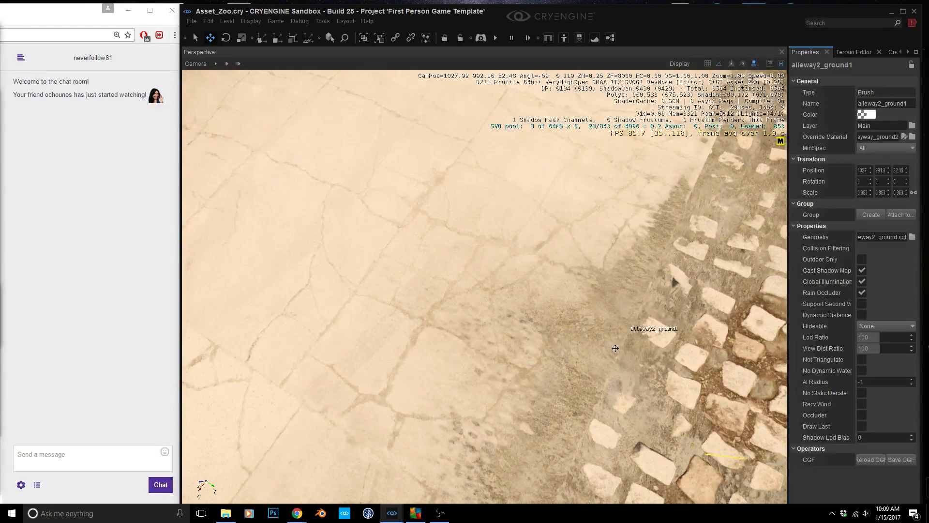
{"action": "scroll", "coordinate": [636, 298], "scroll_direction": "down", "scroll_amount": 1}
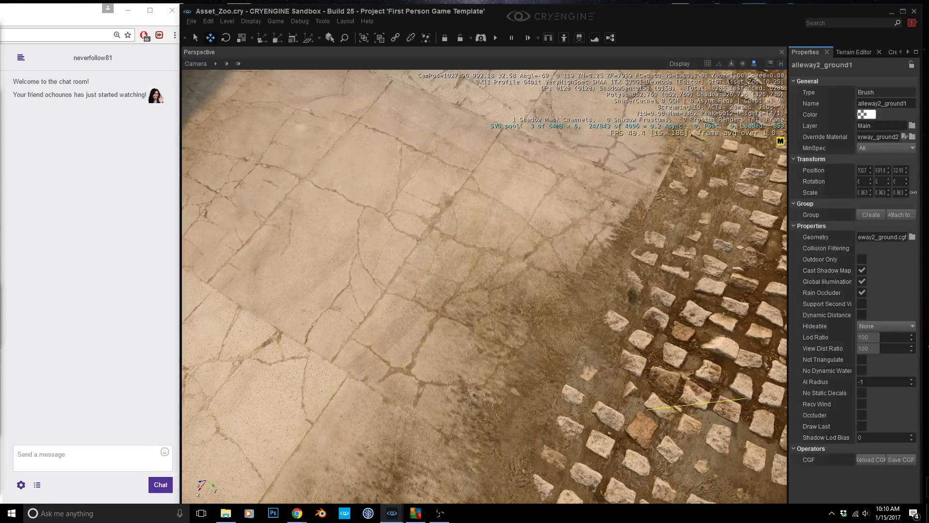
{"action": "right_click_drag", "start_coordinate": [678, 339], "coordinate": [774, 350]}
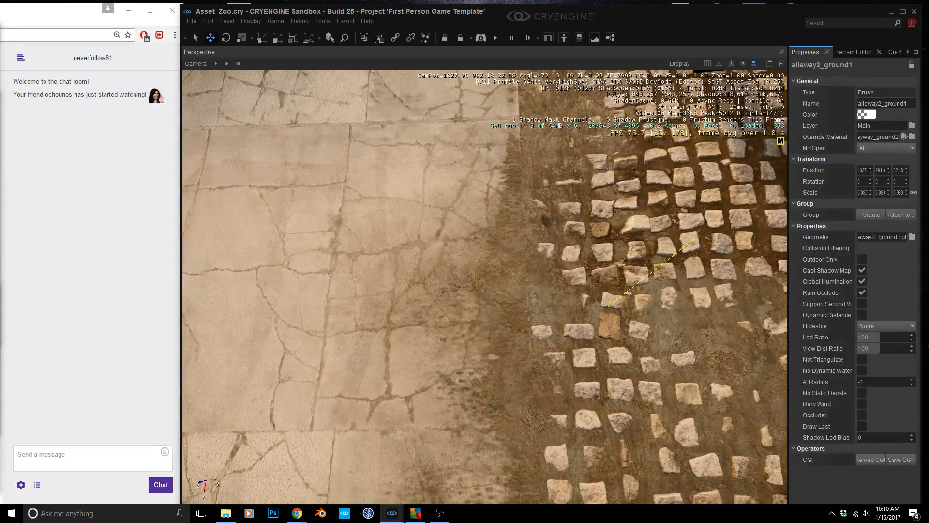
{"action": "right_click_drag", "start_coordinate": [511, 396], "coordinate": [464, 334]}
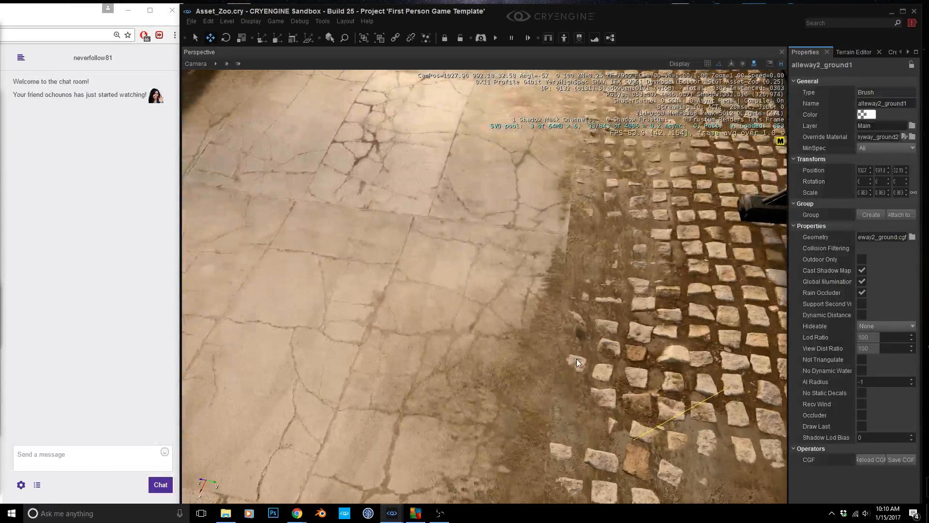
- Switch to Blender, fit its window beside the chat and add a plane to the empty scene
{"action": "left_click", "coordinate": [320, 513]}
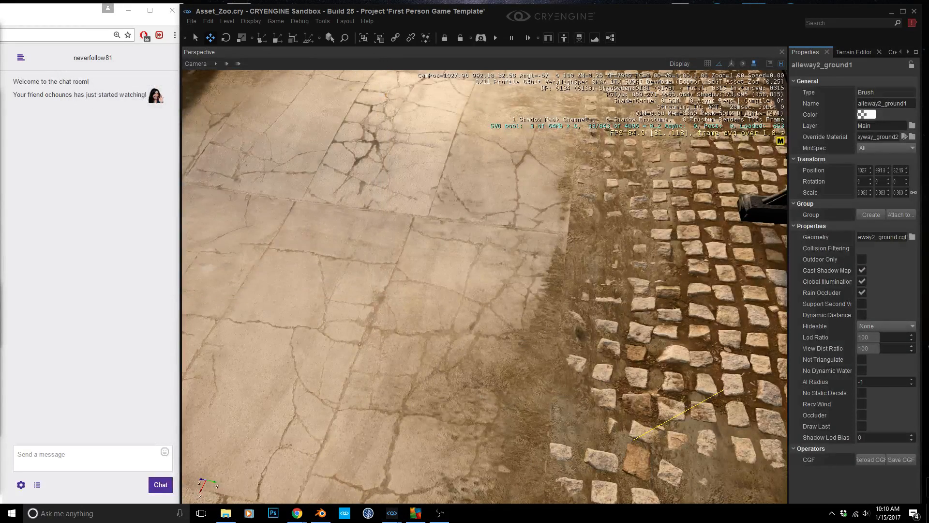
{"action": "left_click_drag", "start_coordinate": [928, 97], "coordinate": [488, 8]}
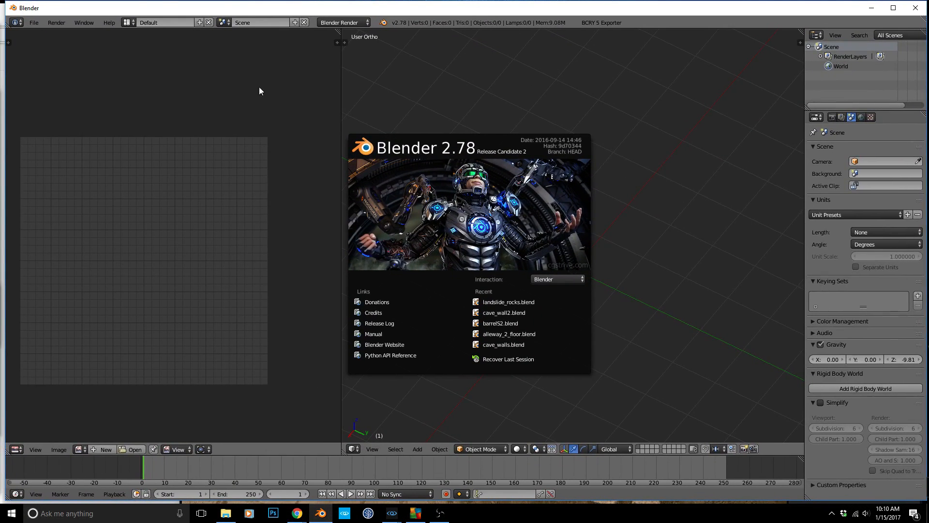
{"action": "left_click_drag", "start_coordinate": [6, 135], "coordinate": [173, 135]}
{"action": "left_click", "coordinate": [486, 224]}
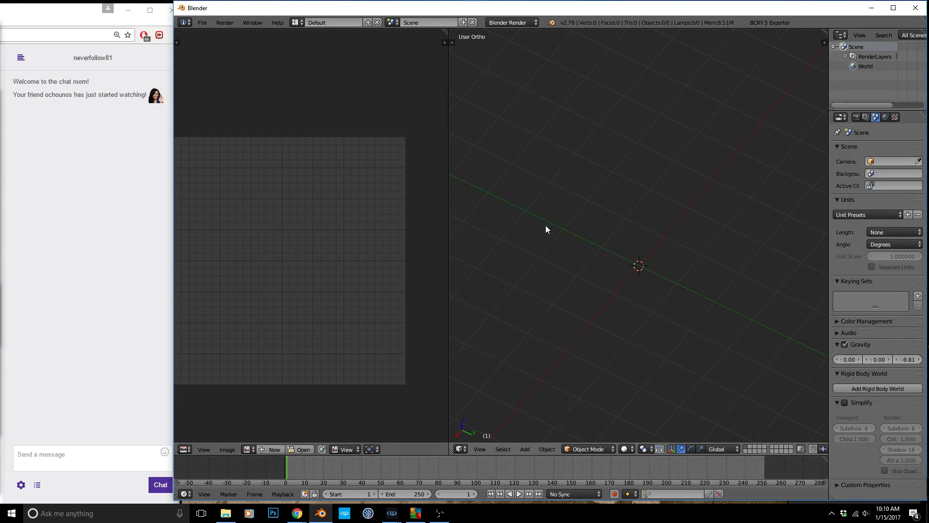
{"action": "scroll", "coordinate": [636, 221], "scroll_direction": "down", "scroll_amount": 4}
{"action": "scroll", "coordinate": [637, 253], "scroll_direction": "up", "scroll_amount": 3}
{"action": "key", "text": "shift+a"}
{"action": "left_click", "coordinate": [665, 247]}
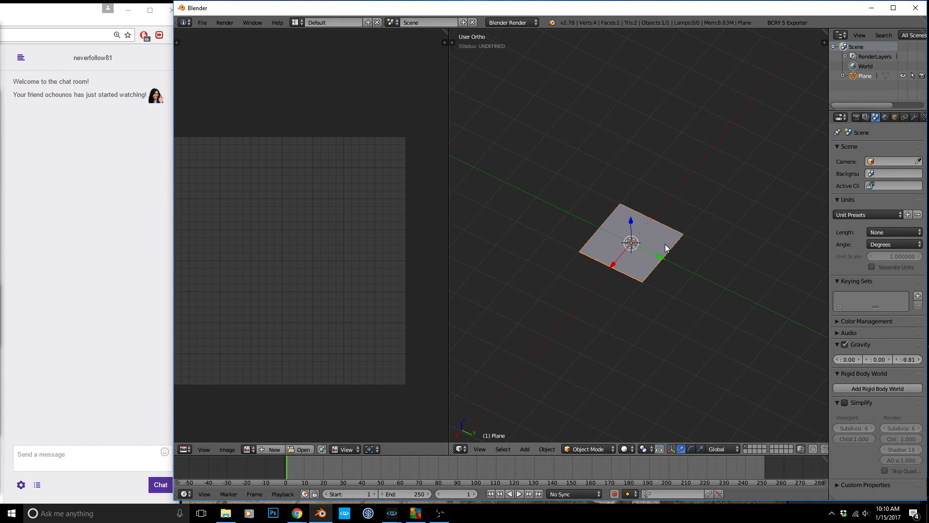
- Switch back to the CRYENGINE level and view the slab walkway with its cobblestone sides between the benches
{"action": "middle_click_drag", "start_coordinate": [544, 192], "coordinate": [617, 201]}
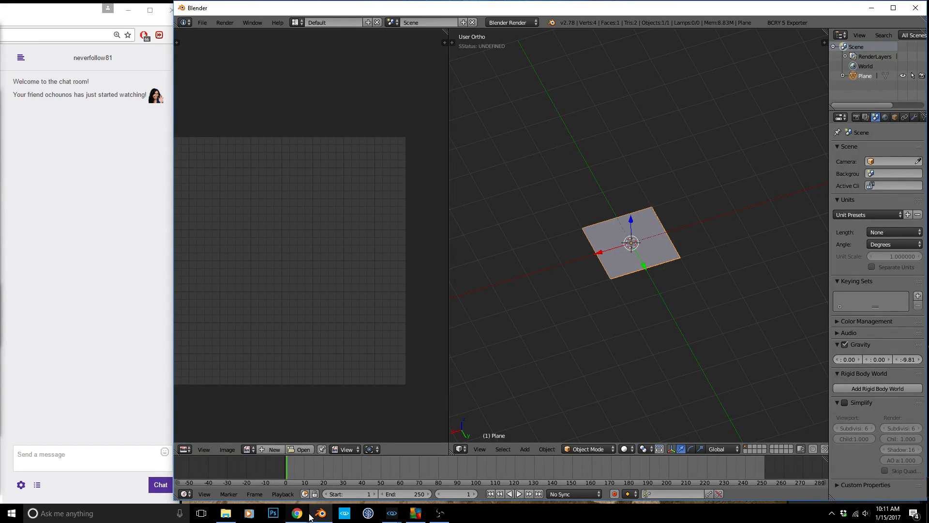
{"action": "mouse_move", "coordinate": [392, 511]}
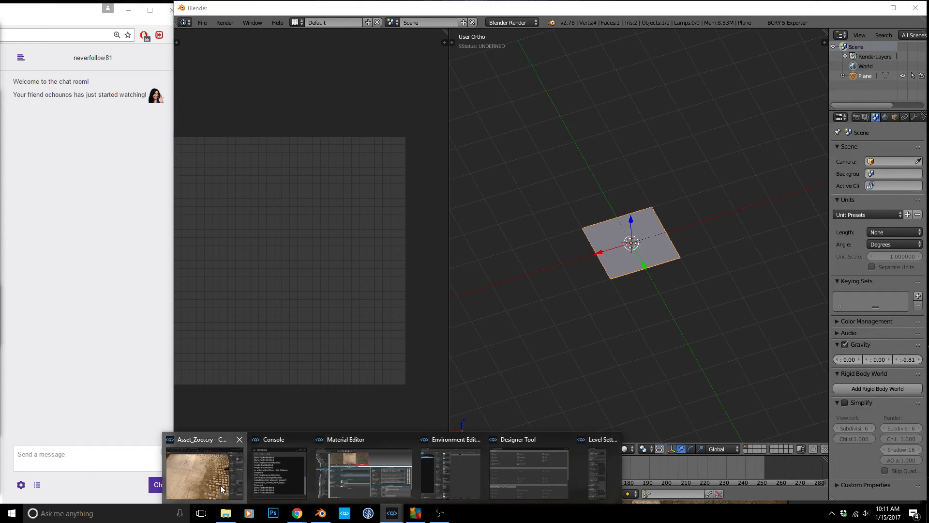
{"action": "left_click", "coordinate": [203, 464]}
{"action": "right_click_drag", "start_coordinate": [408, 401], "coordinate": [614, 202]}
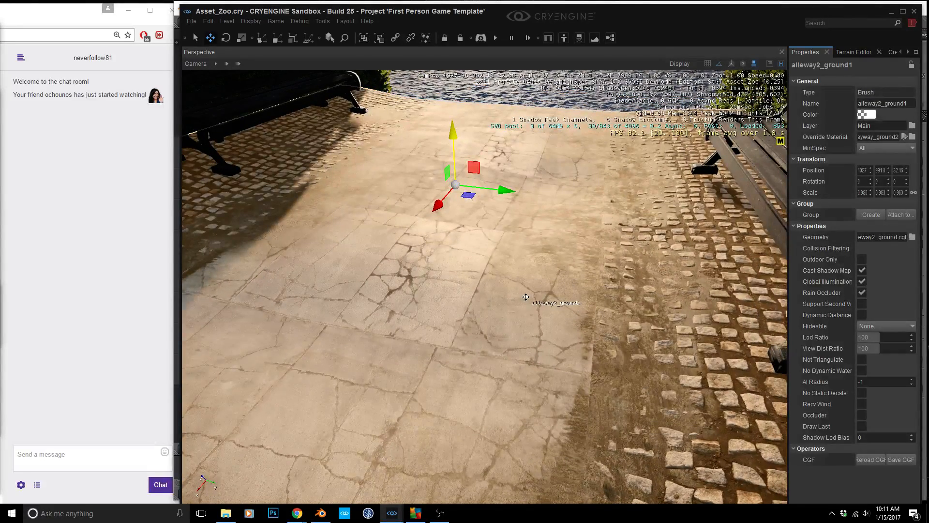
- Return to Blender and scale the plane uniformly by 2
{"action": "left_click", "coordinate": [320, 512]}
{"action": "scroll", "coordinate": [629, 245], "scroll_direction": "up", "scroll_amount": 3}
{"action": "scroll", "coordinate": [628, 244], "scroll_direction": "down", "scroll_amount": 2}
{"action": "key", "text": "s"}
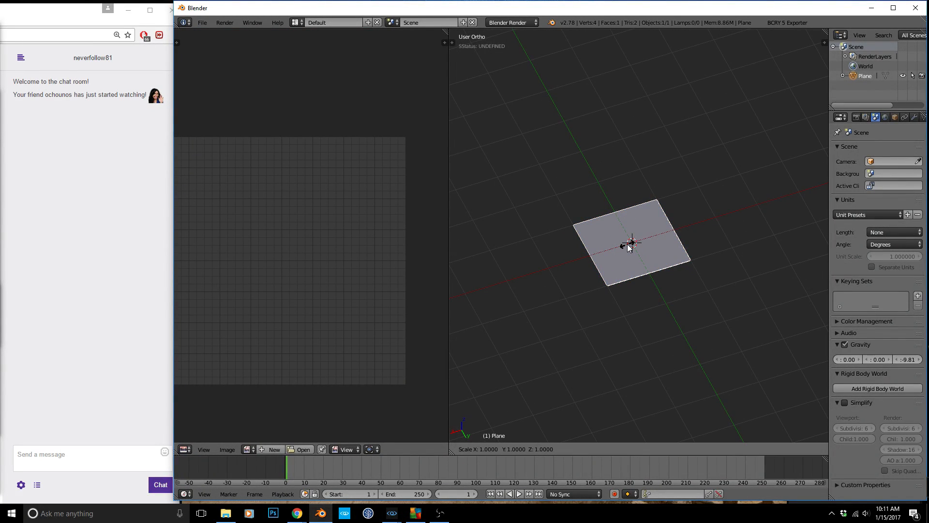
{"action": "key", "text": "2"}
{"action": "key", "text": "Return"}
- Scale the plane by 2 along the Y axis and apply its rotation and scale
{"action": "key", "text": "s"}
{"action": "key", "text": "y"}
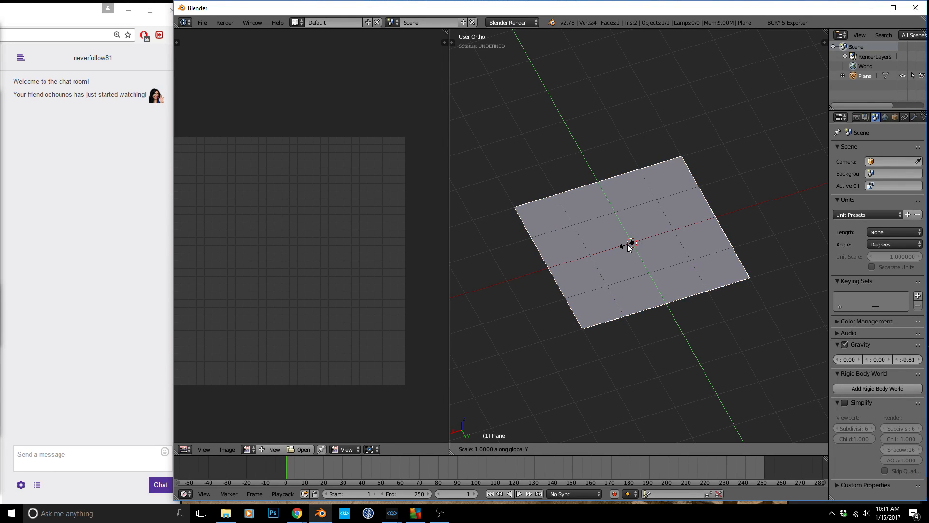
{"action": "key", "text": "2"}
{"action": "key", "text": "Return"}
{"action": "key", "text": "ctrl+a"}
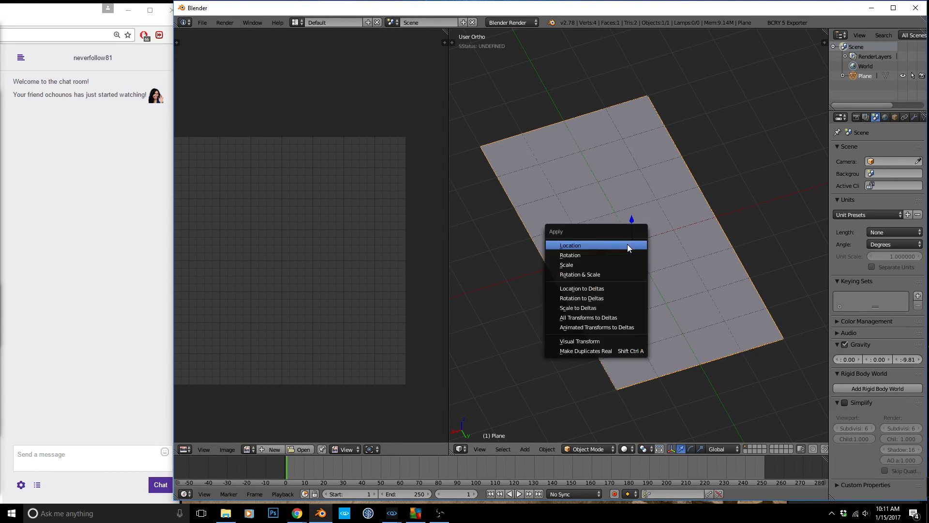
{"action": "left_click", "coordinate": [605, 271]}
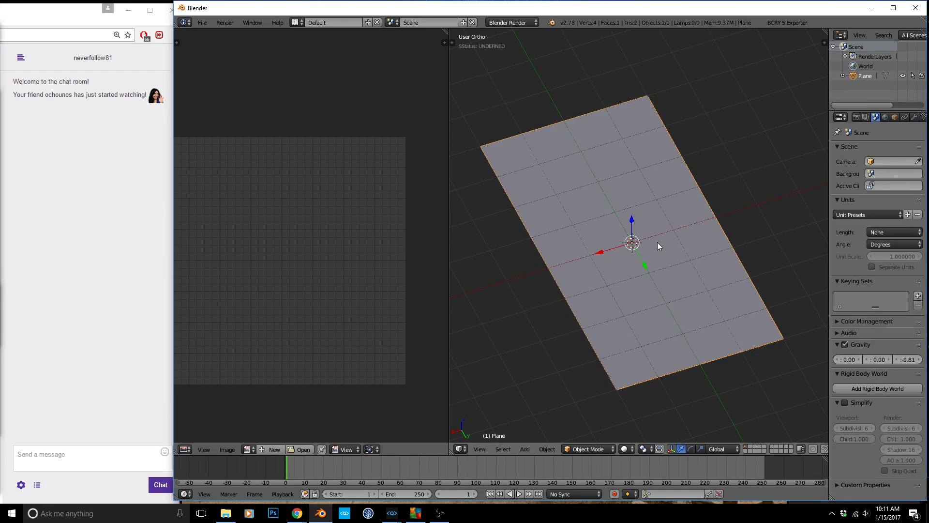
- Add two evenly spaced loop cuts along the plane's length to divide it into three strips
{"action": "middle_click_drag", "start_coordinate": [657, 243], "coordinate": [650, 216]}
{"action": "scroll", "coordinate": [585, 174], "scroll_direction": "up", "scroll_amount": 3}
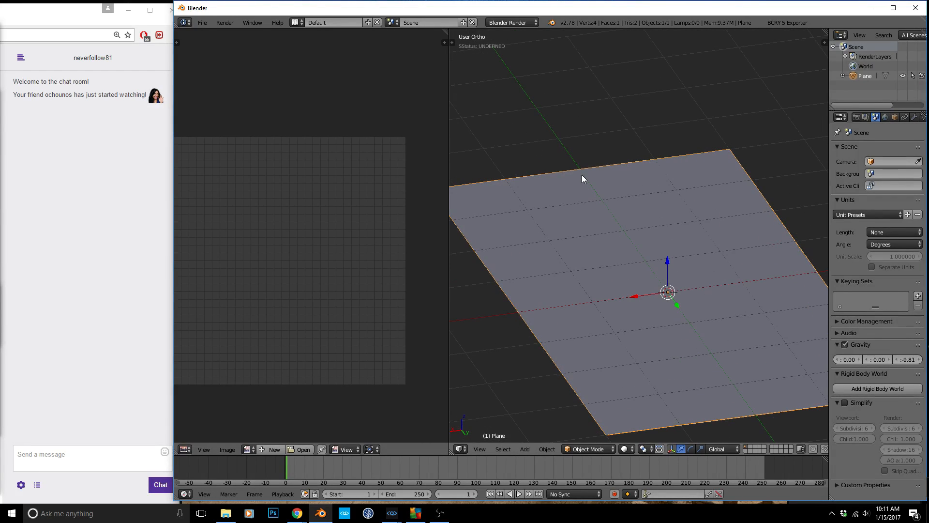
{"action": "key", "text": "Tab"}
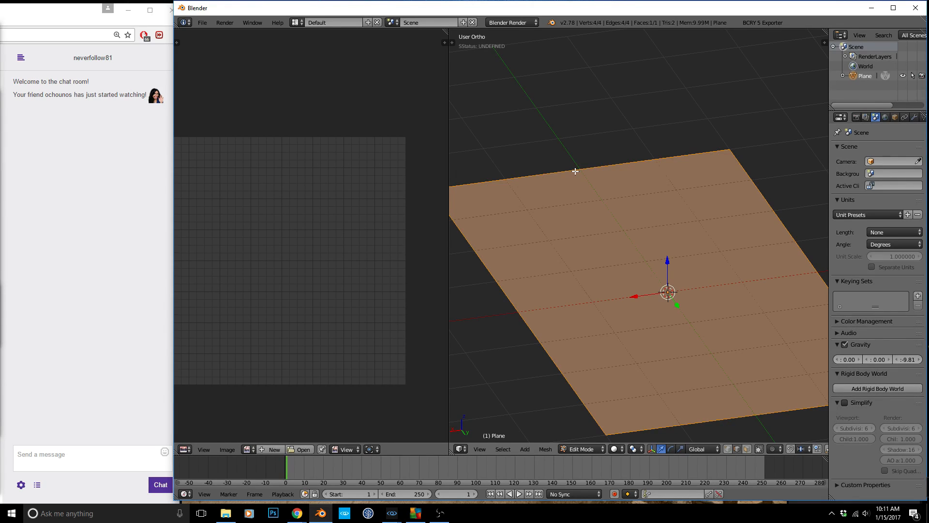
{"action": "key", "text": "ctrl+r"}
{"action": "scroll", "coordinate": [582, 171], "scroll_direction": "up", "scroll_amount": 3}
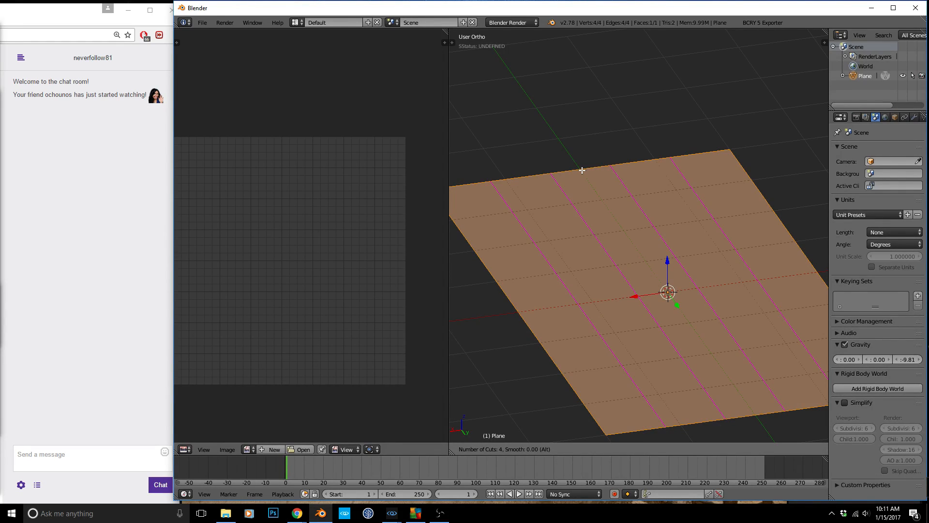
{"action": "scroll", "coordinate": [582, 170], "scroll_direction": "down", "scroll_amount": 2}
{"action": "left_click", "coordinate": [583, 170]}
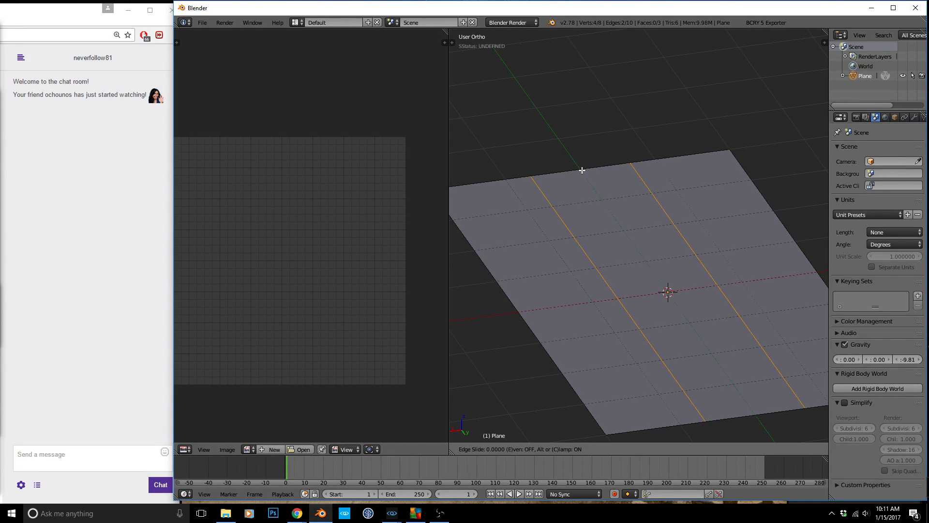
{"action": "right_click", "coordinate": [578, 171]}
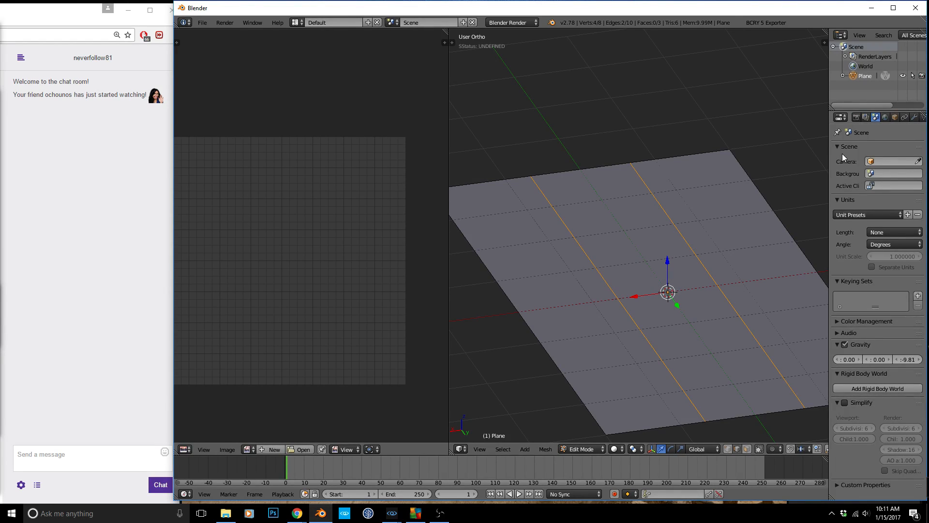
- Widen the properties area and give the plane a new material named gutter
{"action": "left_click", "coordinate": [885, 118]}
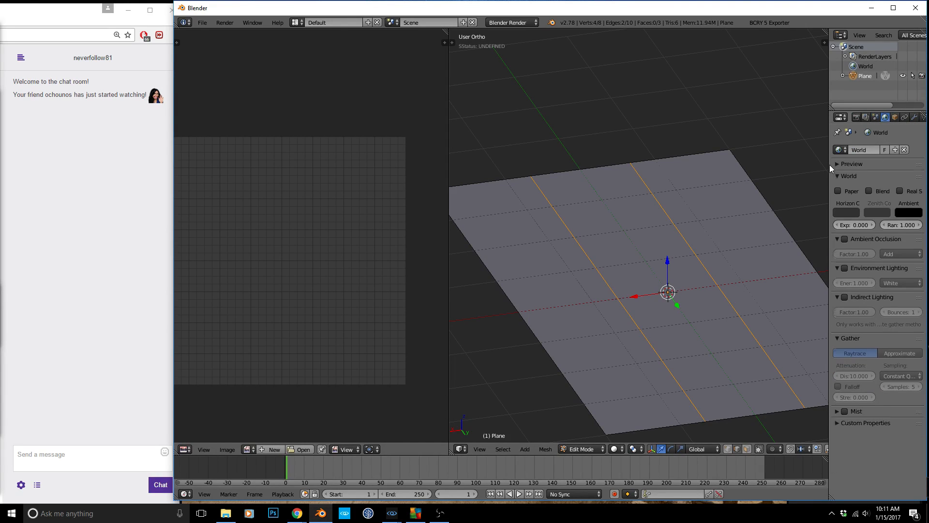
{"action": "left_click_drag", "start_coordinate": [829, 164], "coordinate": [784, 165]}
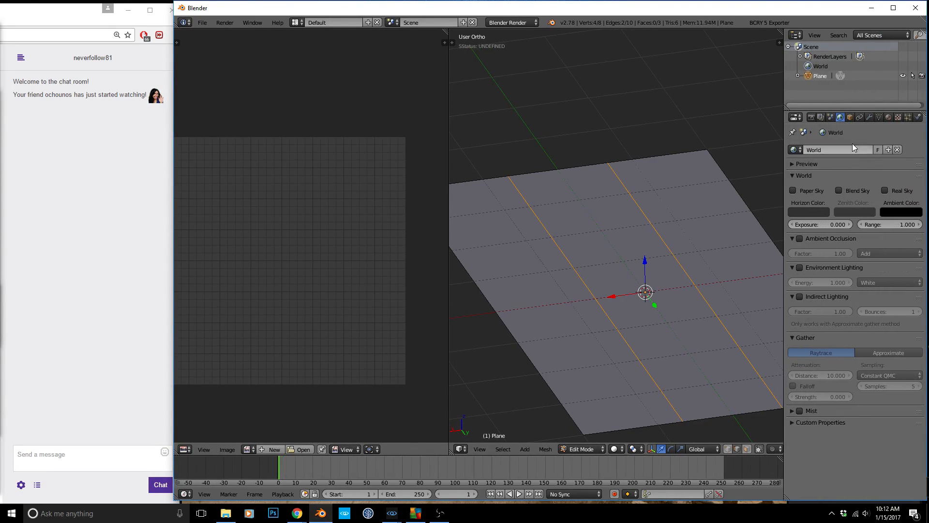
{"action": "left_click", "coordinate": [889, 118]}
{"action": "left_click", "coordinate": [827, 193]}
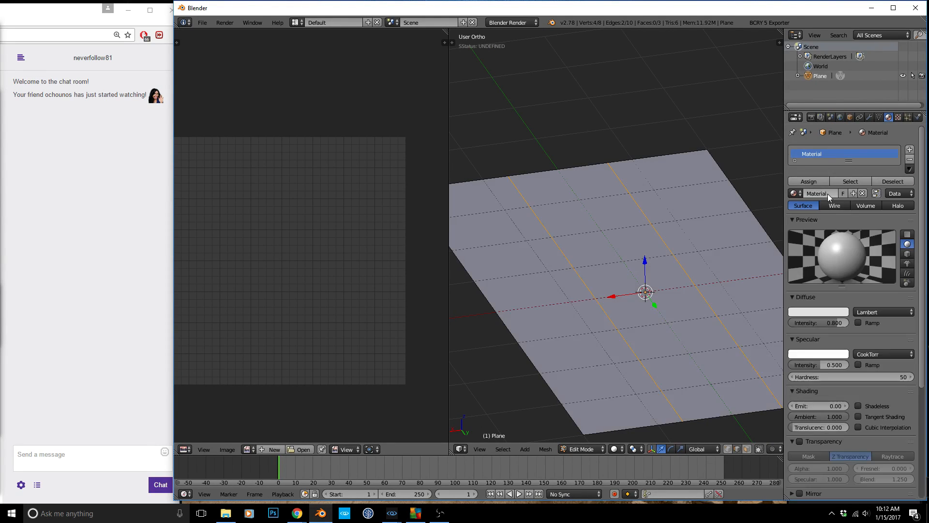
{"action": "left_click", "coordinate": [820, 193]}
{"action": "type", "text": "gutter"}
{"action": "key", "text": "Return"}
- Select the plane's middle strip in face select mode and turn on the on-screen key display
{"action": "key", "text": "ctrl+Tab"}
{"action": "left_click", "coordinate": [646, 258]}
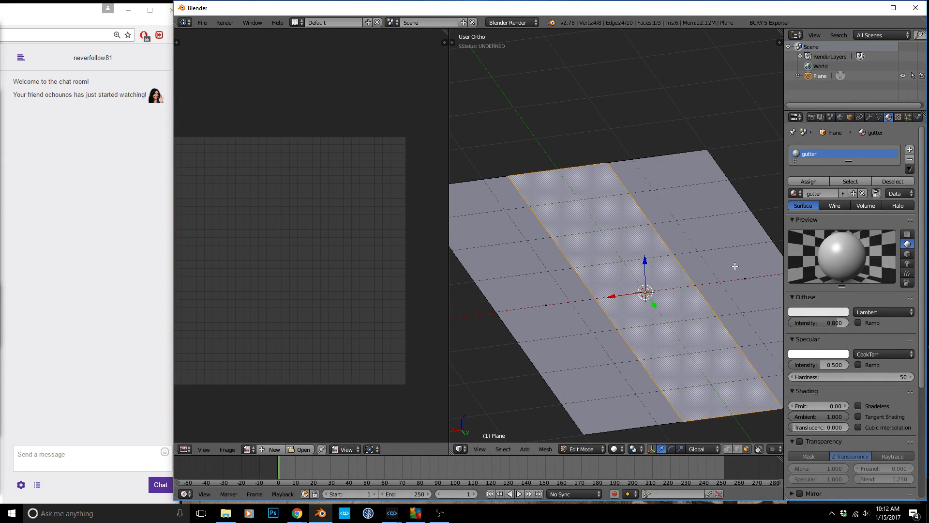
{"action": "key", "text": "n"}
{"action": "scroll", "coordinate": [735, 376], "scroll_direction": "down", "scroll_amount": 8}
{"action": "left_click", "coordinate": [740, 433]}
{"action": "key", "text": "n"}
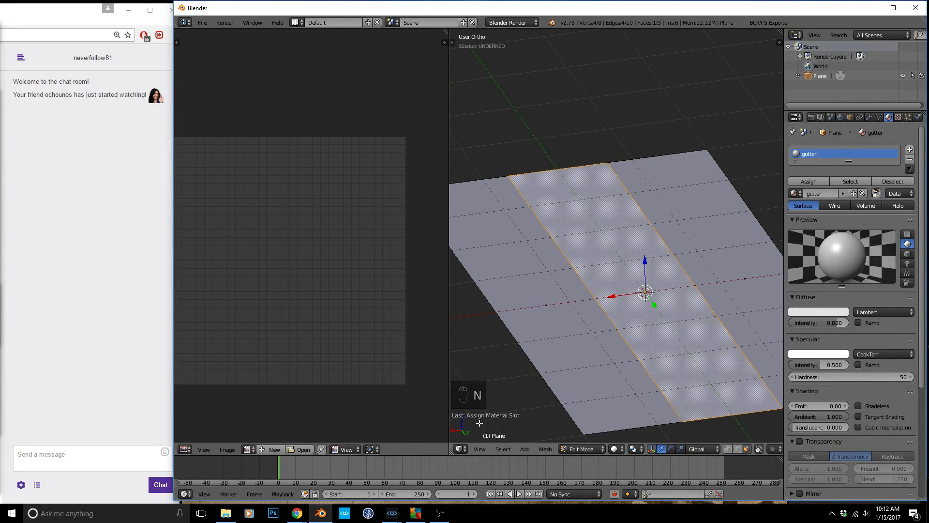
- Select the plane's two outer strips and assign them a new second material named sides
{"action": "key", "text": "ctrl+i"}
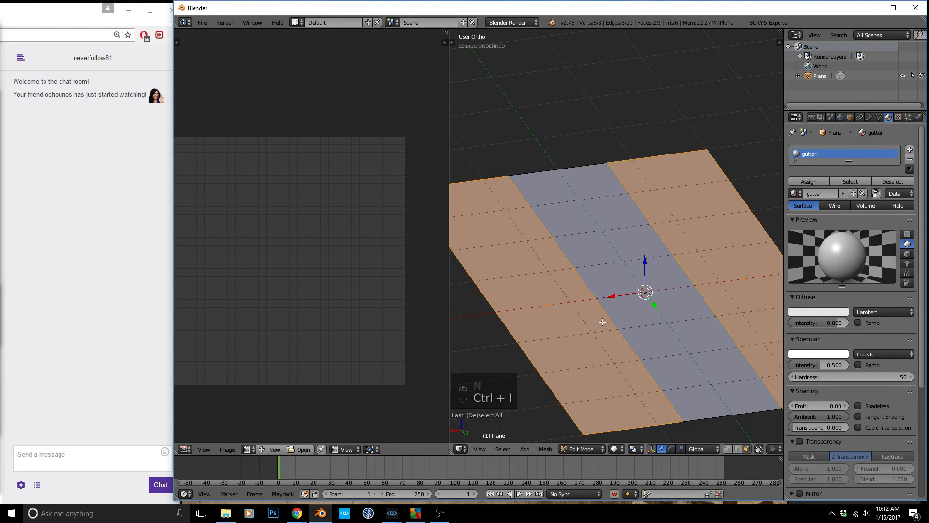
{"action": "left_click", "coordinate": [909, 151]}
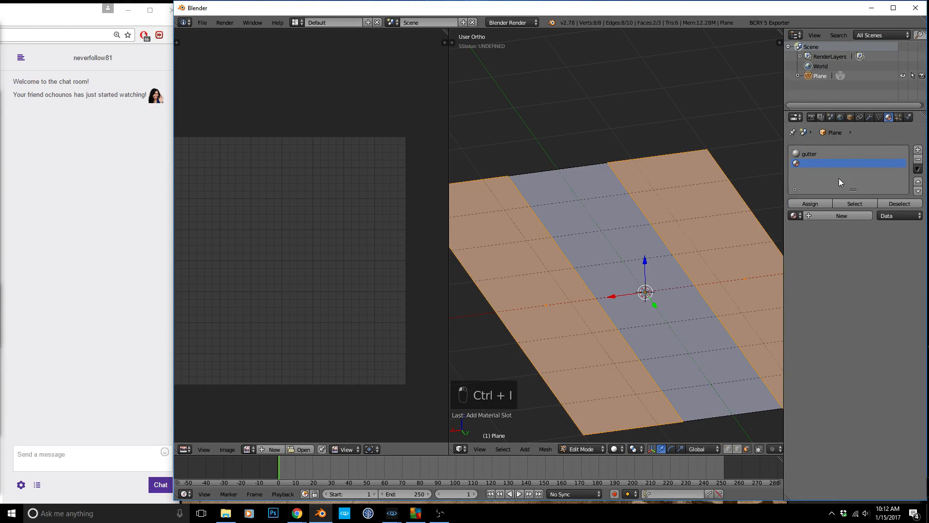
{"action": "left_click", "coordinate": [835, 216]}
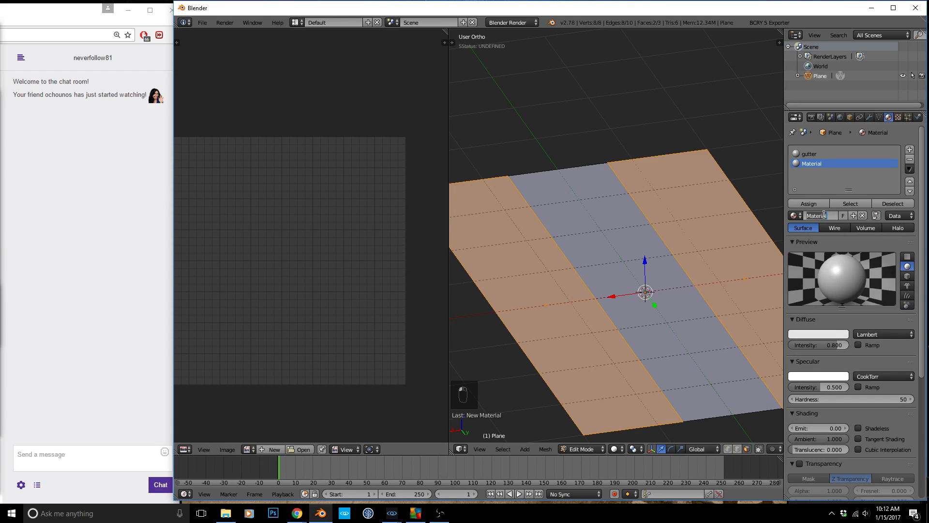
{"action": "left_click", "coordinate": [824, 215]}
{"action": "type", "text": "sides"}
{"action": "key", "text": "Return"}
{"action": "left_click", "coordinate": [808, 204]}
{"action": "middle_click_drag", "start_coordinate": [612, 273], "coordinate": [611, 278]}
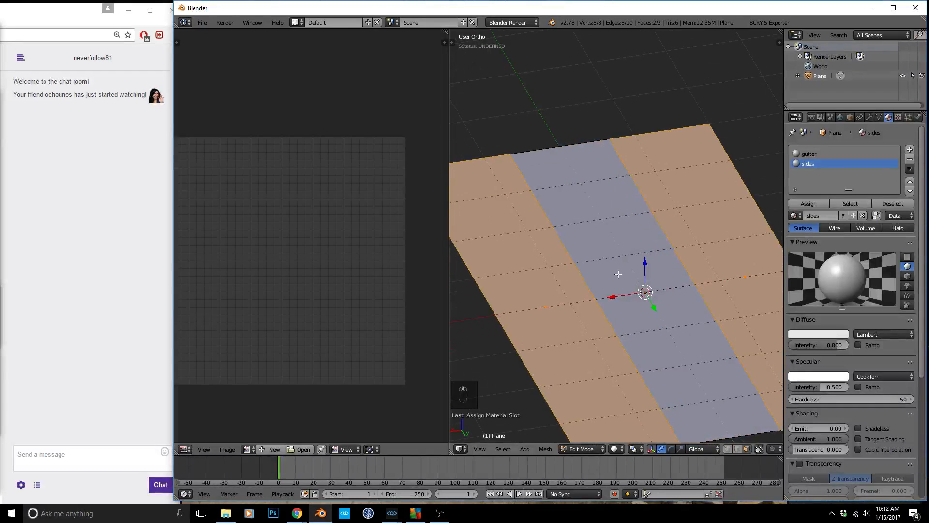
- Rotate the whole plane a quarter turn in top view so its strips run horizontally
{"action": "right_click", "coordinate": [640, 294]}
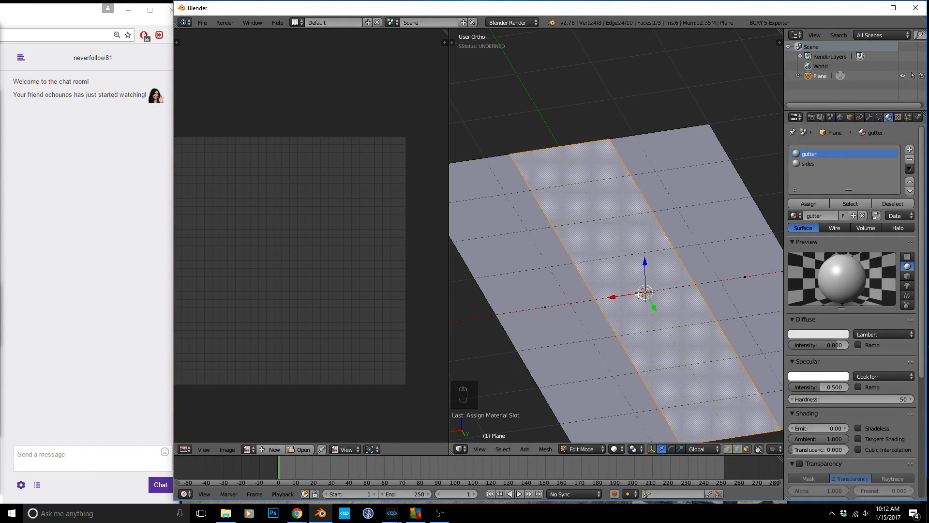
{"action": "key", "text": "KP_7"}
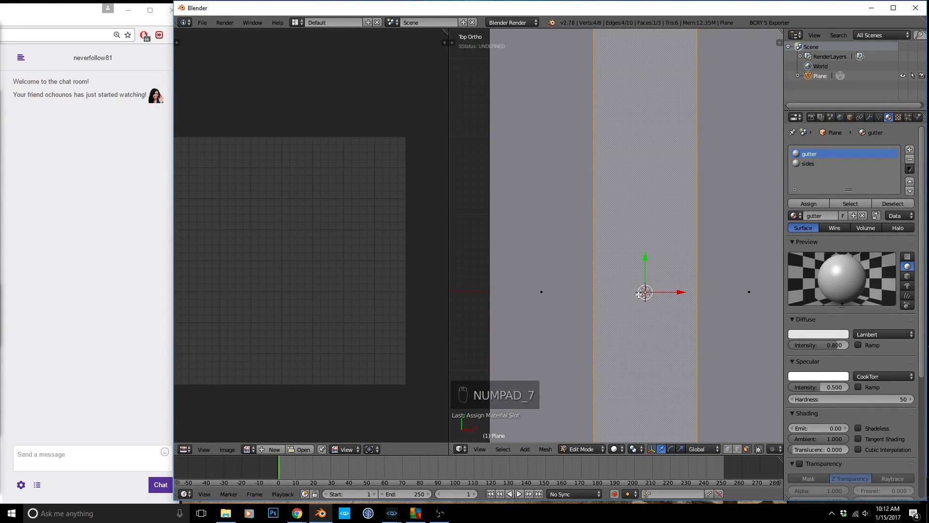
{"action": "key", "text": "a"}
{"action": "key", "text": "a"}
{"action": "key", "text": "a"}
{"action": "key", "text": "a"}
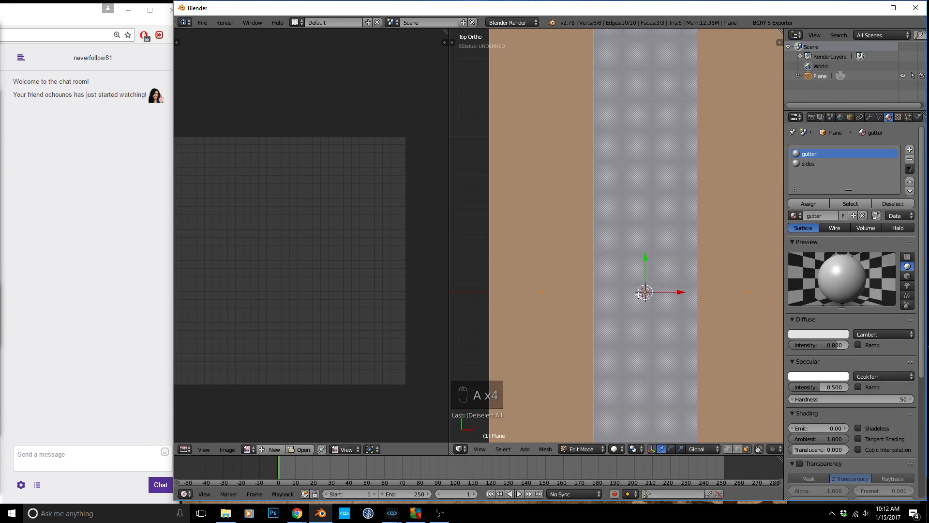
{"action": "key", "text": "r"}
{"action": "left_click", "coordinate": [638, 293]}
{"action": "scroll", "coordinate": [638, 293], "scroll_direction": "down", "scroll_amount": 3}
{"action": "scroll", "coordinate": [629, 290], "scroll_direction": "up", "scroll_amount": 1}
- Select the plane's middle strip and unwrap it with the standard Unwrap
{"action": "right_click", "coordinate": [615, 290]}
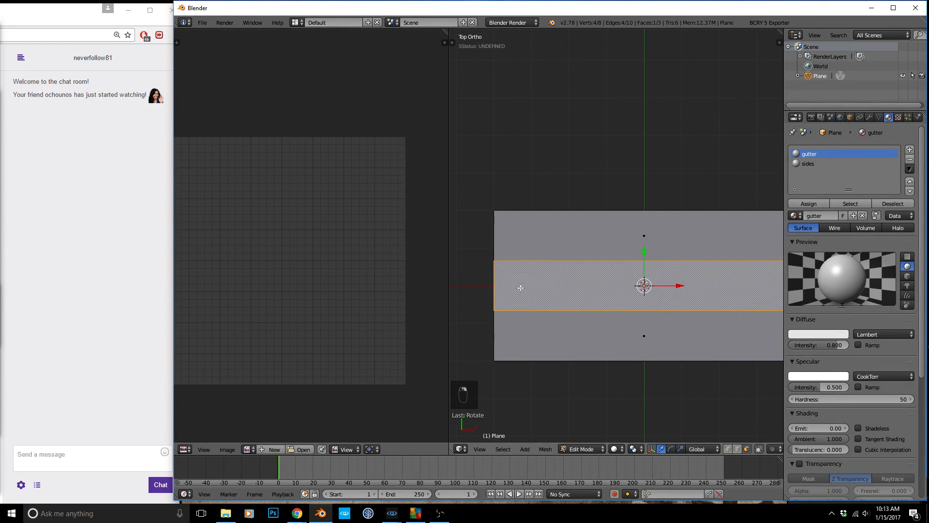
{"action": "key", "text": "u"}
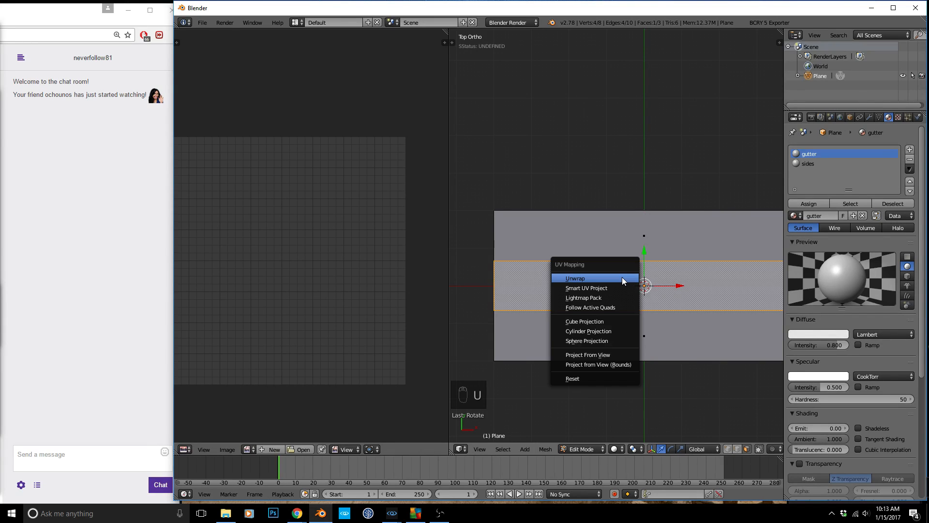
{"action": "left_click", "coordinate": [622, 276]}
{"action": "scroll", "coordinate": [388, 317], "scroll_direction": "up", "scroll_amount": 1}
{"action": "scroll", "coordinate": [389, 320], "scroll_direction": "down", "scroll_amount": 2}
- Scale up and move the middle strip's UV island until its height roughly matches the UV square
{"action": "key", "text": "s"}
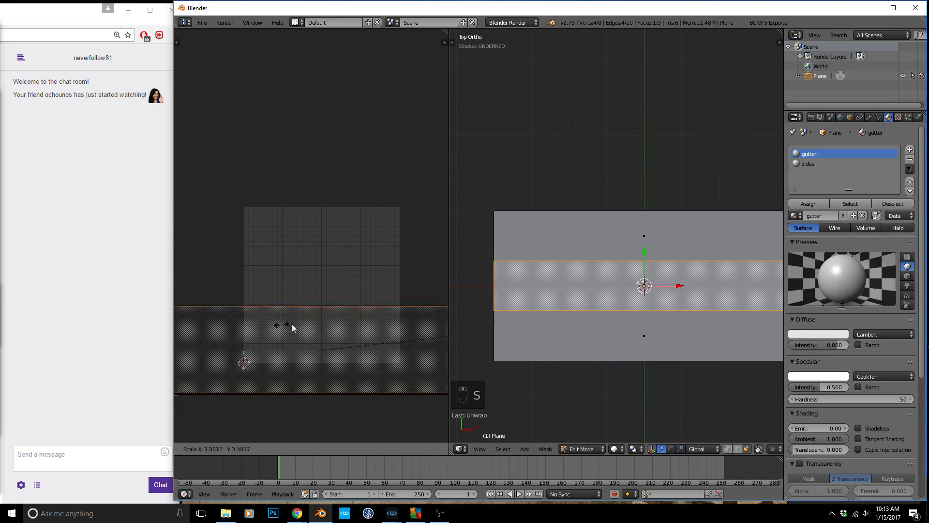
{"action": "left_click", "coordinate": [417, 317]}
{"action": "key", "text": "g"}
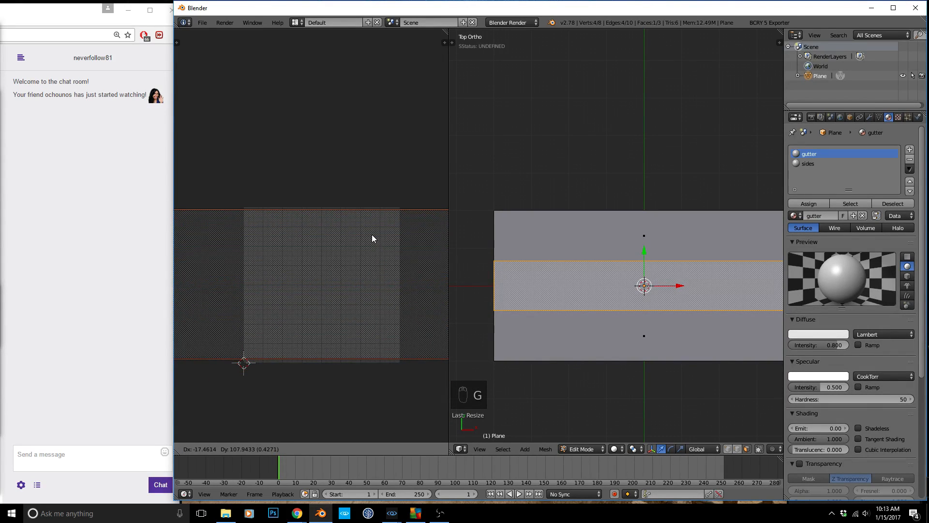
{"action": "left_click", "coordinate": [370, 236]}
{"action": "scroll", "coordinate": [358, 233], "scroll_direction": "up", "scroll_amount": 2}
{"action": "scroll", "coordinate": [355, 231], "scroll_direction": "down", "scroll_amount": 1}
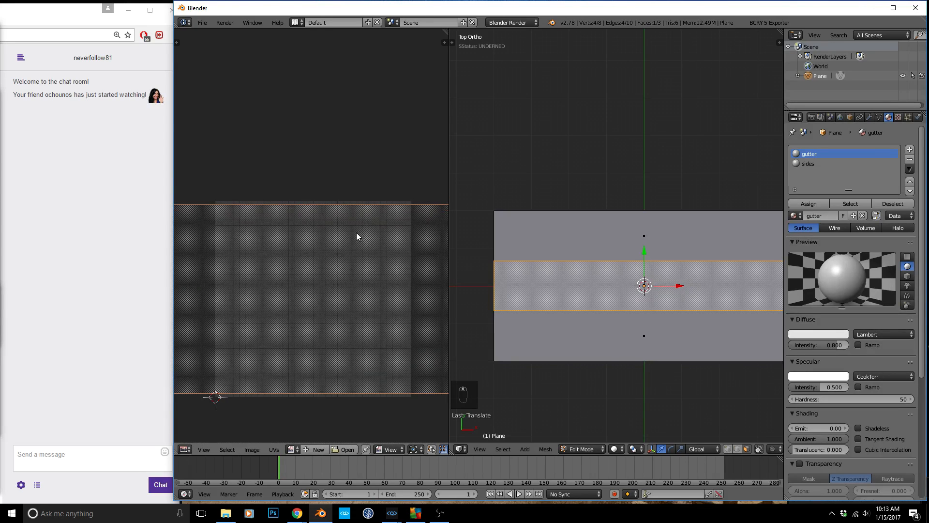
{"action": "key", "text": "s"}
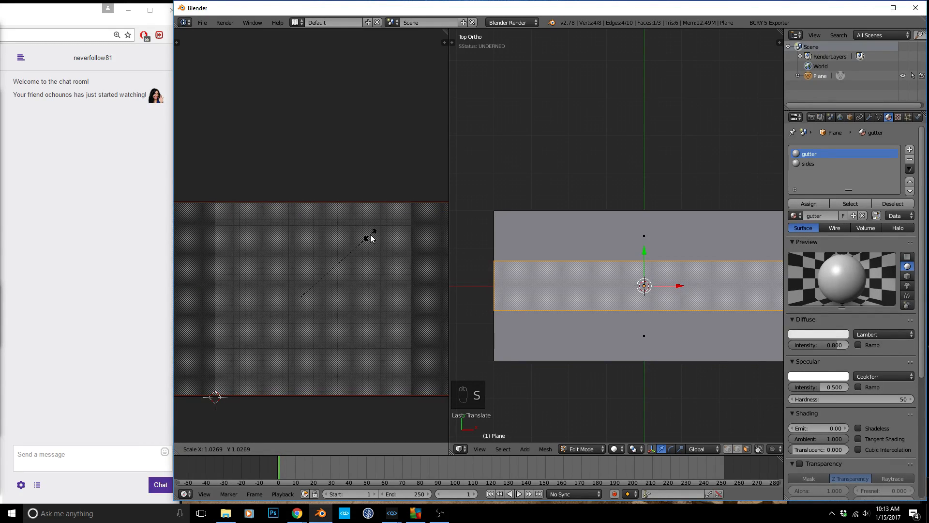
{"action": "left_click", "coordinate": [371, 237]}
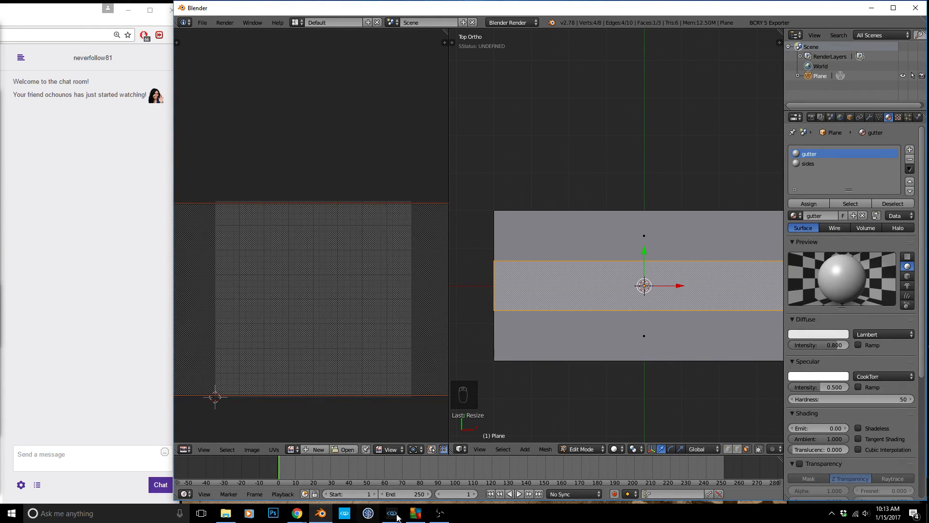
- Switch to CRYENGINE Sandbox and examine the texture maps of the alleyway ground's SubMtl2 and ground submaterials in the Material Editor
{"action": "mouse_move", "coordinate": [392, 517]}
{"action": "left_click", "coordinate": [208, 471]}
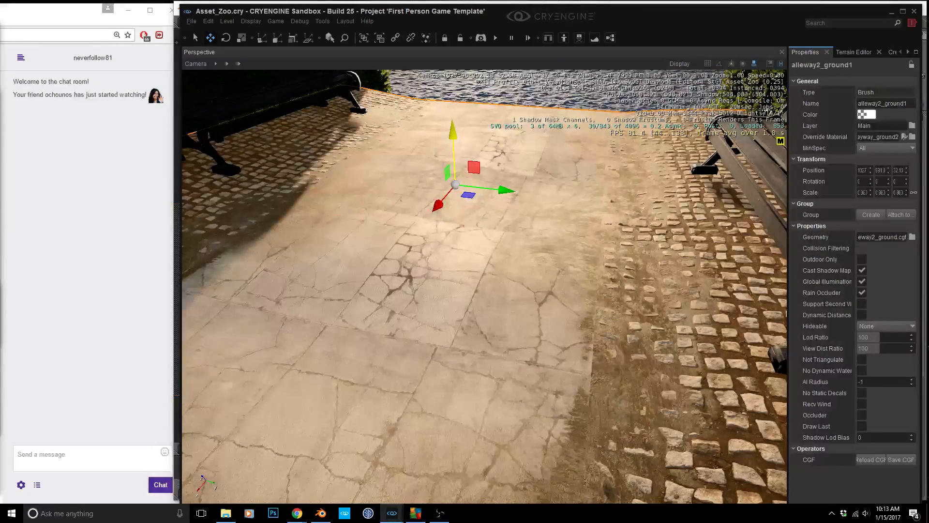
{"action": "key", "text": "m"}
{"action": "left_click_drag", "start_coordinate": [625, 150], "coordinate": [416, 109]}
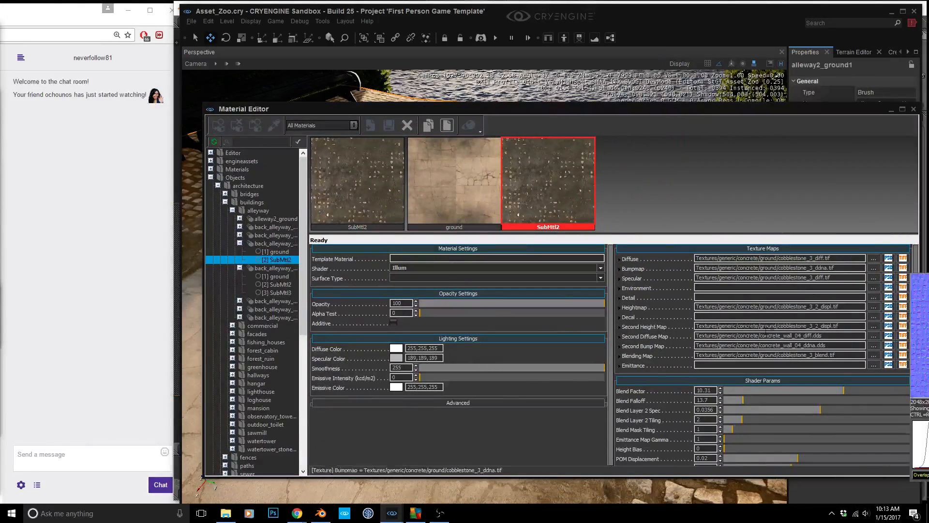
{"action": "mouse_move", "coordinate": [775, 345]}
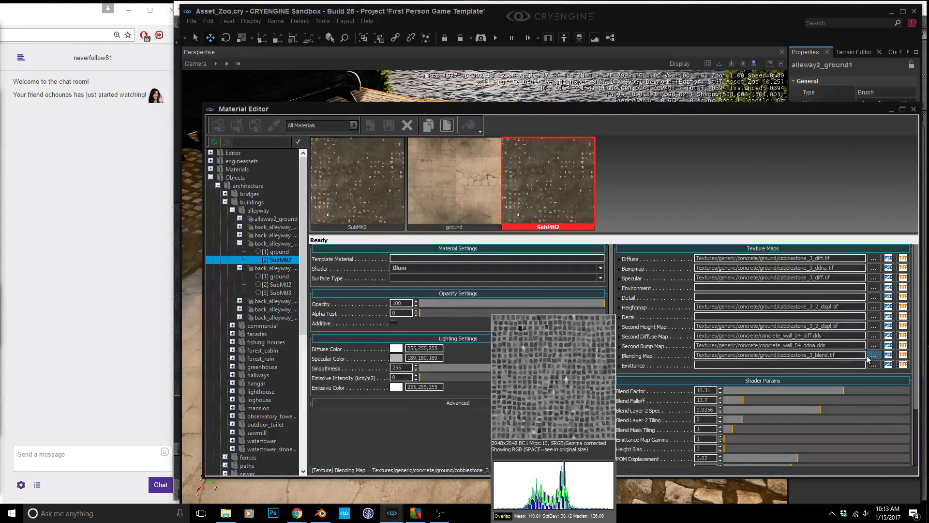
{"action": "left_click", "coordinate": [437, 195]}
{"action": "mouse_move", "coordinate": [873, 358]}
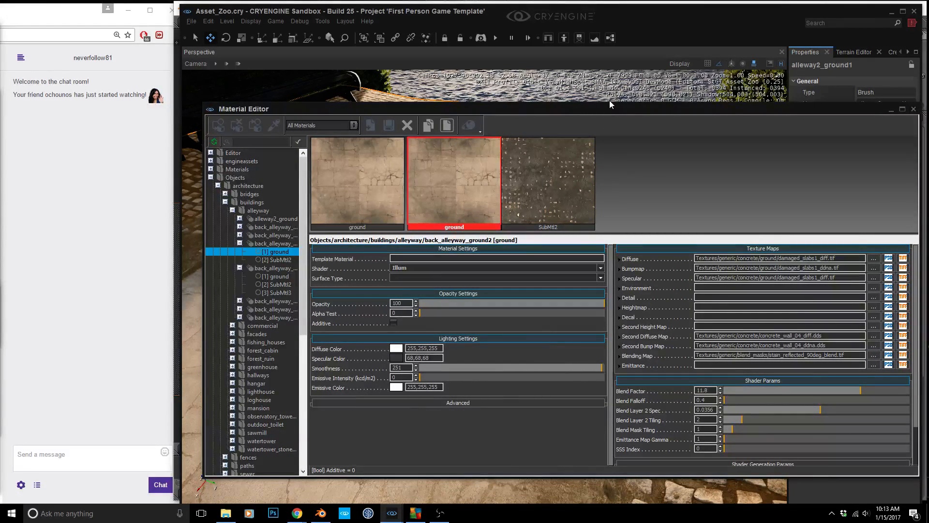
- Set the diffuse map tiling of the ground submaterial to 2 in both U and V
{"action": "left_click_drag", "start_coordinate": [558, 109], "coordinate": [646, 130]}
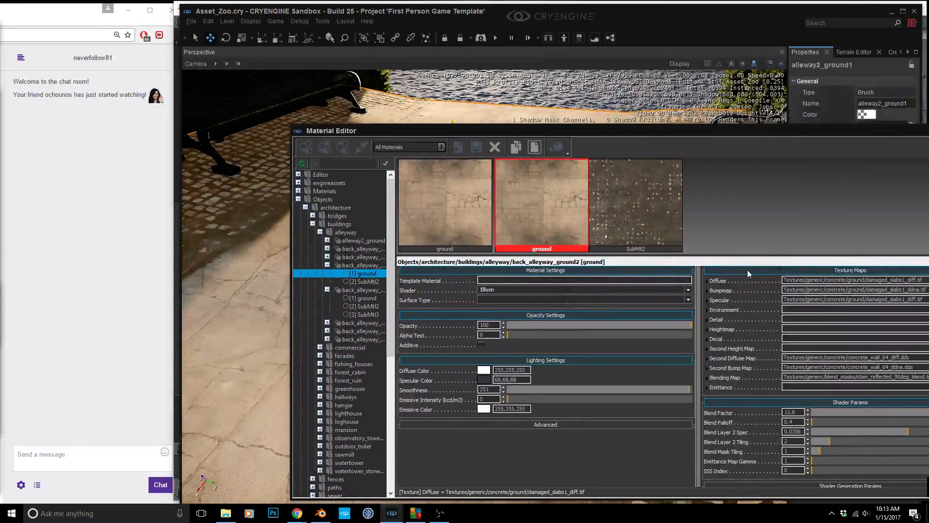
{"action": "left_click", "coordinate": [706, 281]}
{"action": "left_click", "coordinate": [715, 329]}
{"action": "left_click", "coordinate": [817, 357]}
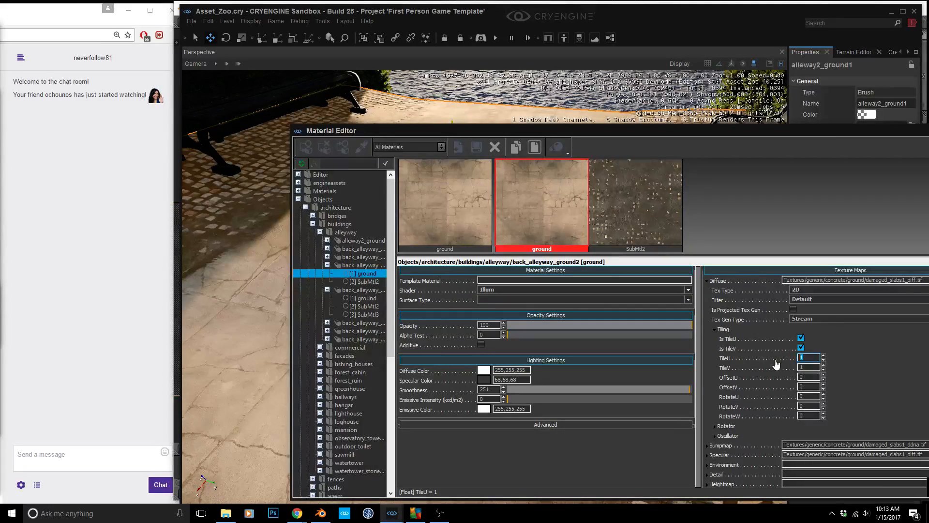
{"action": "type", "text": "2"}
{"action": "key", "text": "Tab"}
{"action": "type", "text": "2"}
{"action": "key", "text": "Return"}
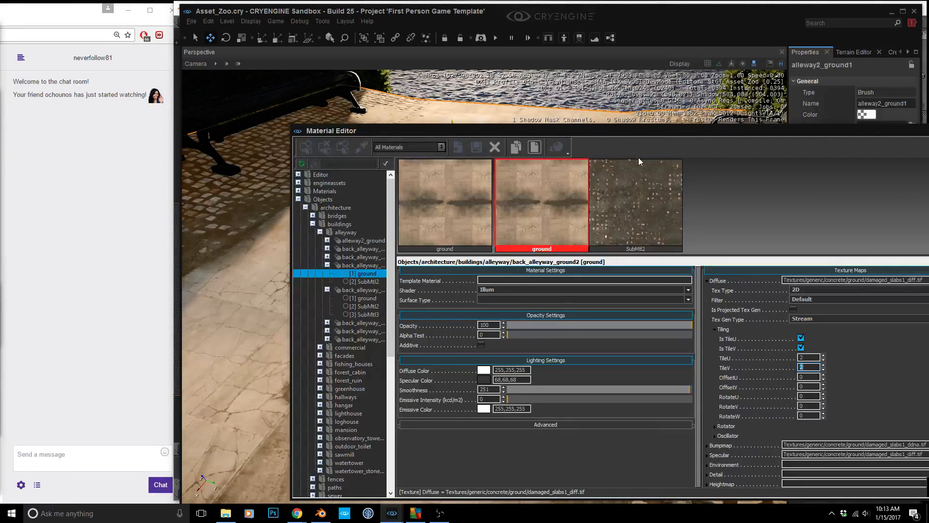
- Examine the slab texture's repetition along the alleyway from above, with the ground object deselected
{"action": "left_click_drag", "start_coordinate": [637, 131], "coordinate": [928, 199]}
{"action": "right_click_drag", "start_coordinate": [605, 245], "coordinate": [641, 348]}
{"action": "key", "text": "a"}
{"action": "key", "text": "d"}
{"action": "key", "text": "s"}
{"action": "key", "text": "a"}
{"action": "key", "text": "s"}
{"action": "right_click_drag", "start_coordinate": [511, 394], "coordinate": [516, 341]}
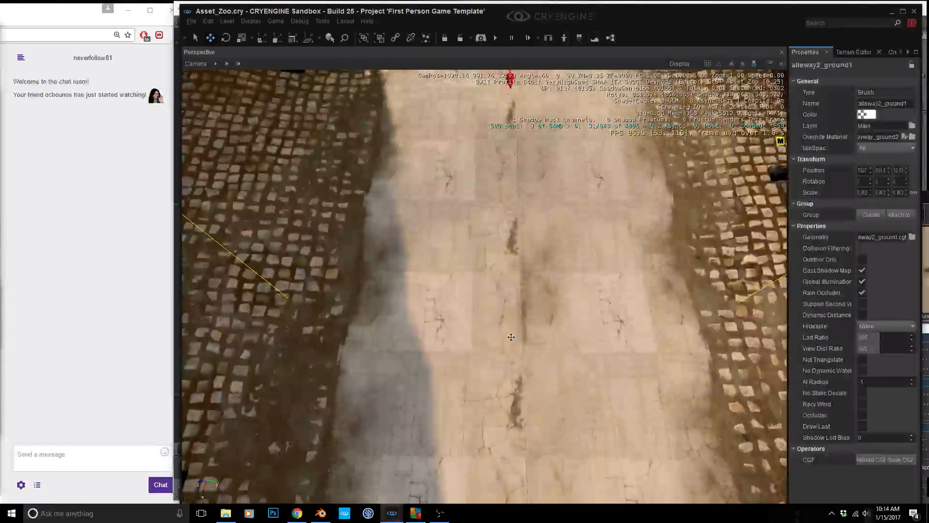
{"action": "left_click", "coordinate": [516, 335]}
{"action": "right_click_drag", "start_coordinate": [515, 238], "coordinate": [515, 228]}
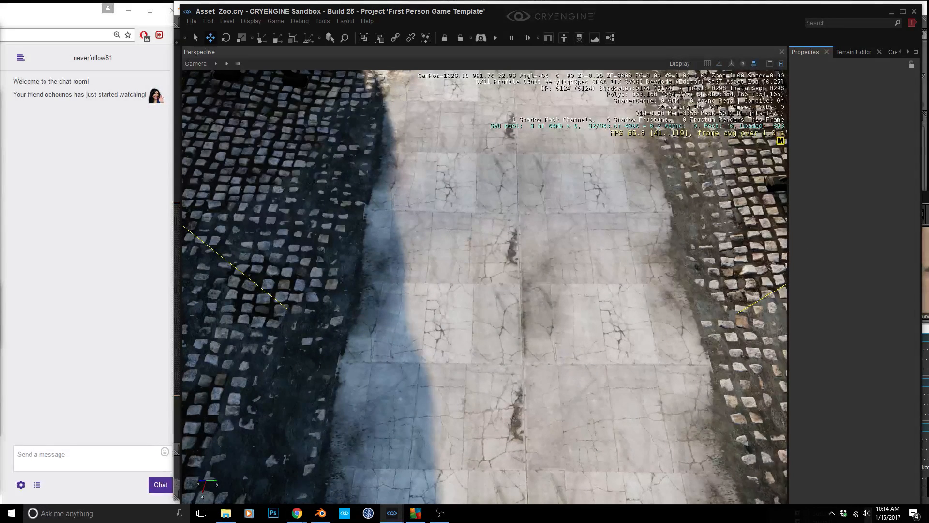
- Restore the ground submaterial's diffuse TileU and TileV to 1 and move the Material Editor clear of the viewport
{"action": "key", "text": "m"}
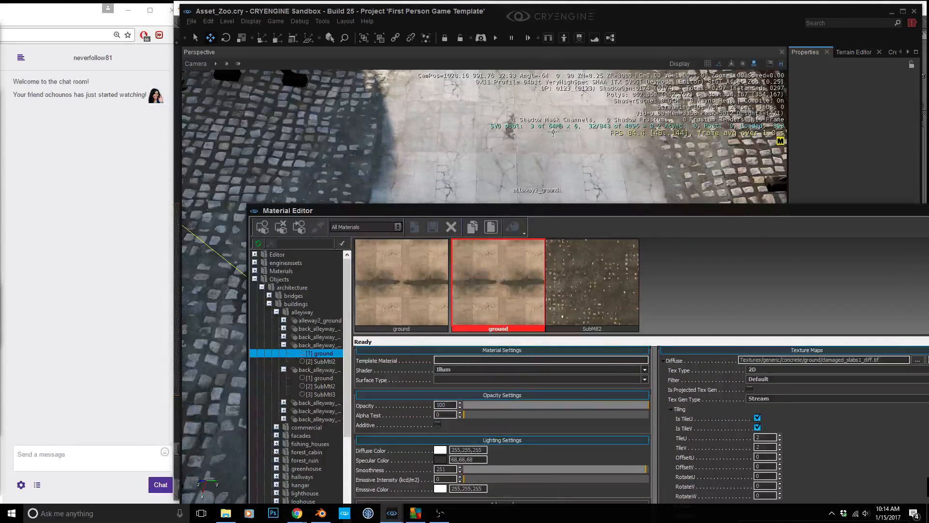
{"action": "double_click", "coordinate": [758, 437]}
{"action": "type", "text": "1"}
{"action": "key", "text": "Tab"}
{"action": "type", "text": "1"}
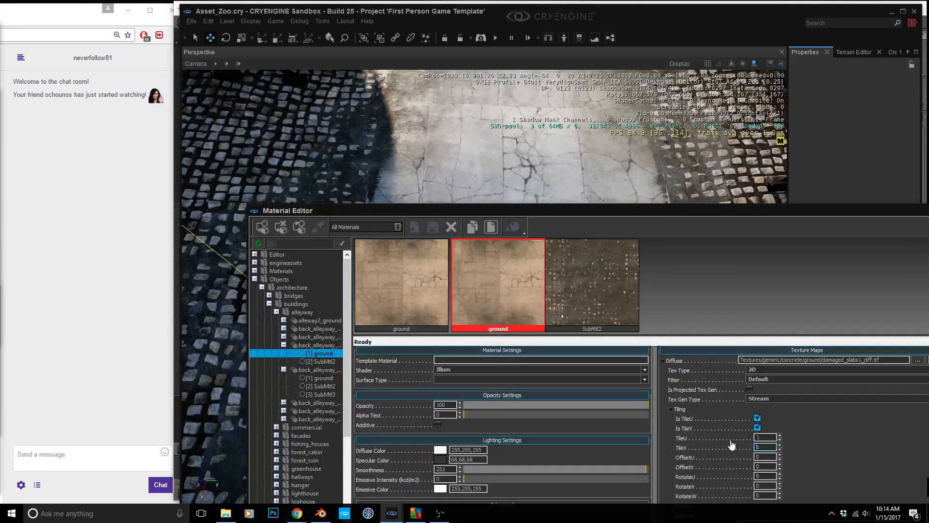
{"action": "left_click_drag", "start_coordinate": [537, 215], "coordinate": [928, 107]}
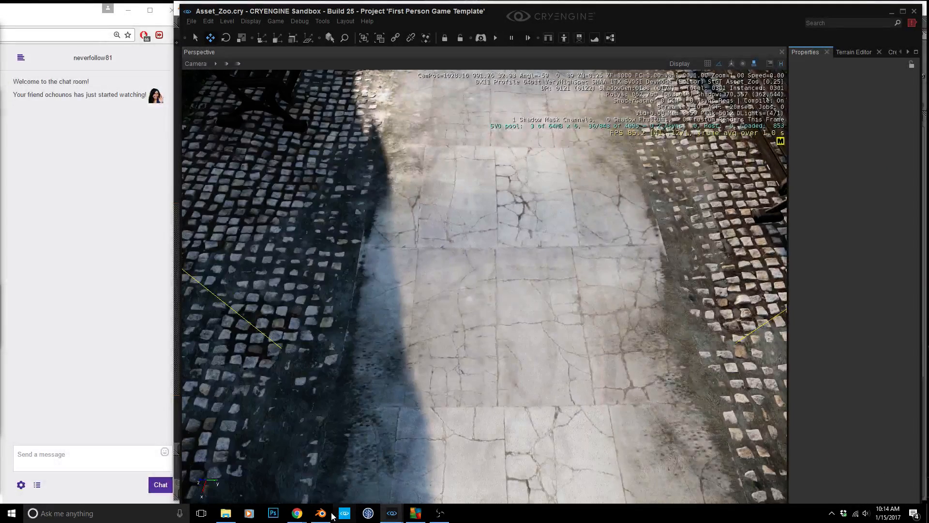
- Switch back to Blender, maximize the UV editor and set its selection mode to Edge
{"action": "left_click", "coordinate": [322, 514]}
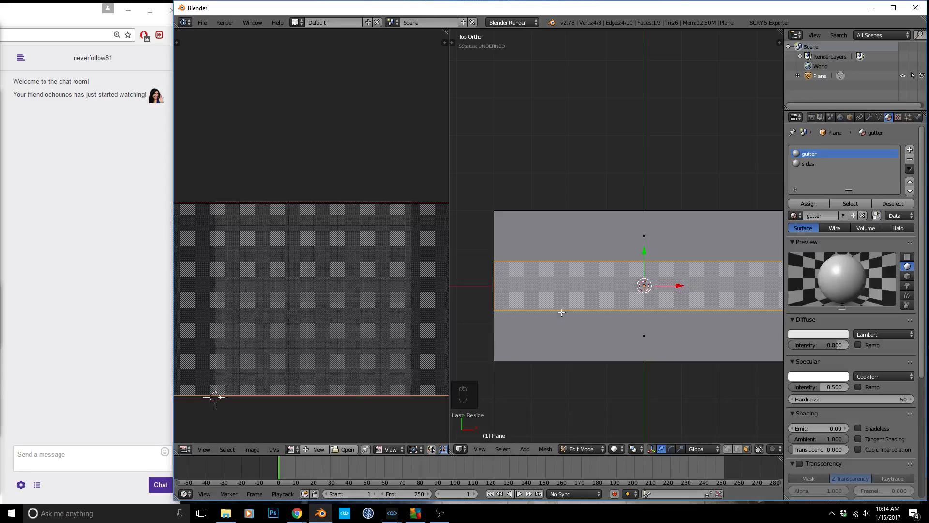
{"action": "key", "text": "ctrl+space"}
{"action": "scroll", "coordinate": [572, 238], "scroll_direction": "up", "scroll_amount": 5}
{"action": "key", "text": "ctrl+Tab"}
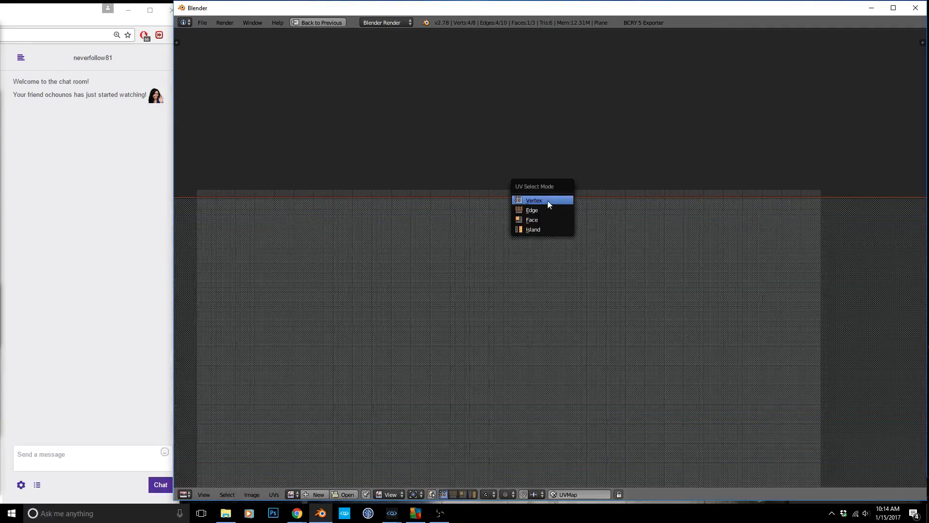
{"action": "left_click", "coordinate": [537, 209]}
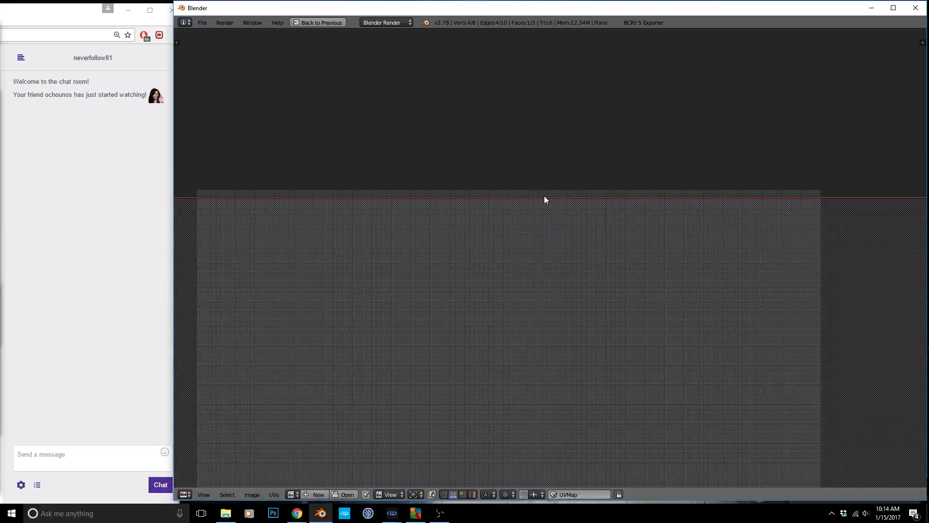
{"action": "key", "text": "g"}
{"action": "key", "text": "y"}
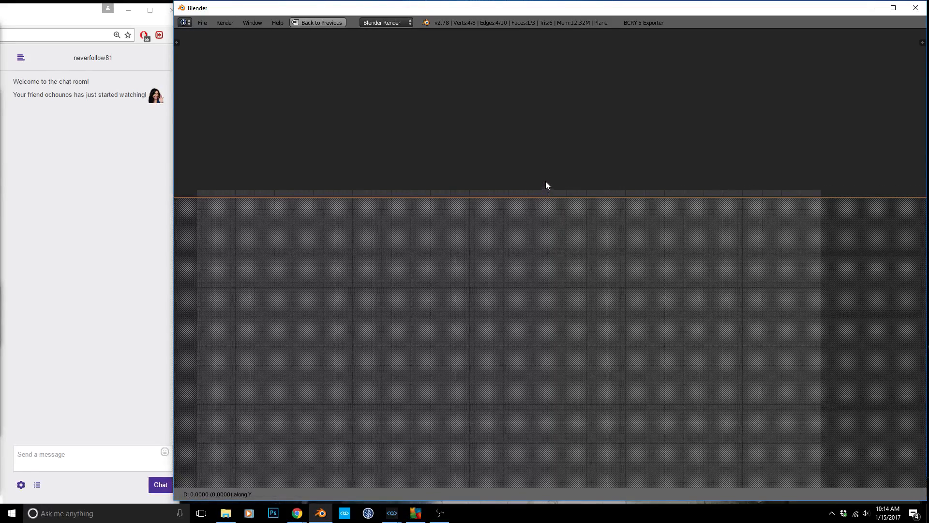
{"action": "right_click", "coordinate": [548, 175]}
- Move the UV island's top edge up along Y to the UV square's upper border and select the island's bottom edge
{"action": "scroll", "coordinate": [527, 205], "scroll_direction": "up", "scroll_amount": 2}
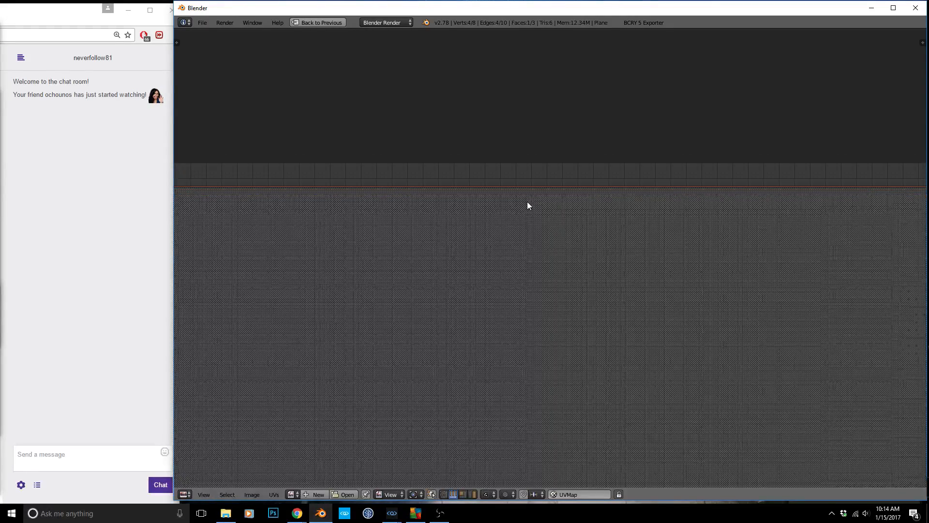
{"action": "key", "text": "g"}
{"action": "key", "text": "y"}
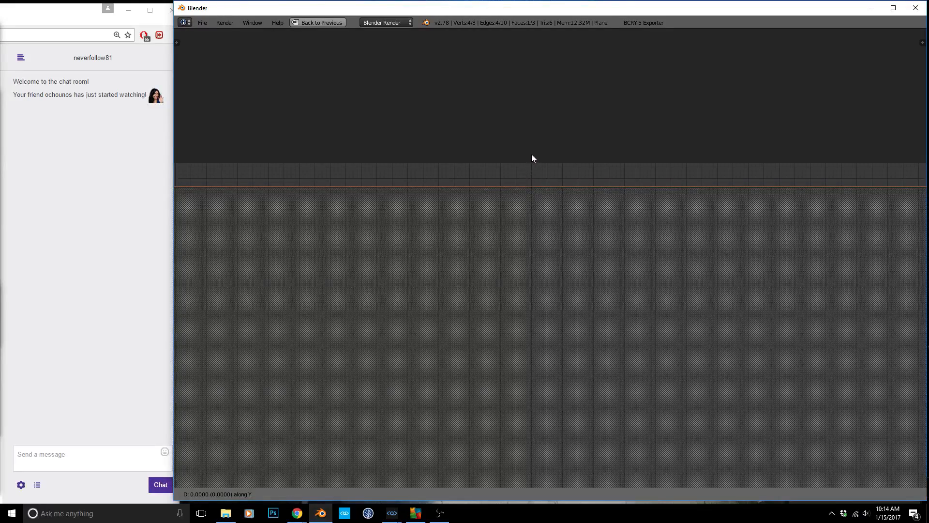
{"action": "left_click", "coordinate": [524, 182]}
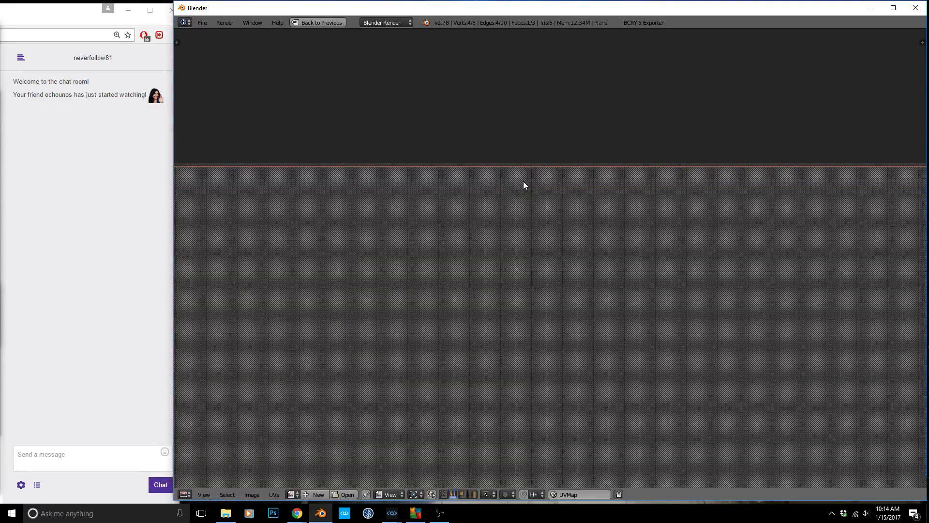
{"action": "scroll", "coordinate": [538, 121], "scroll_direction": "down", "scroll_amount": 4}
{"action": "scroll", "coordinate": [709, 463], "scroll_direction": "up", "scroll_amount": 4}
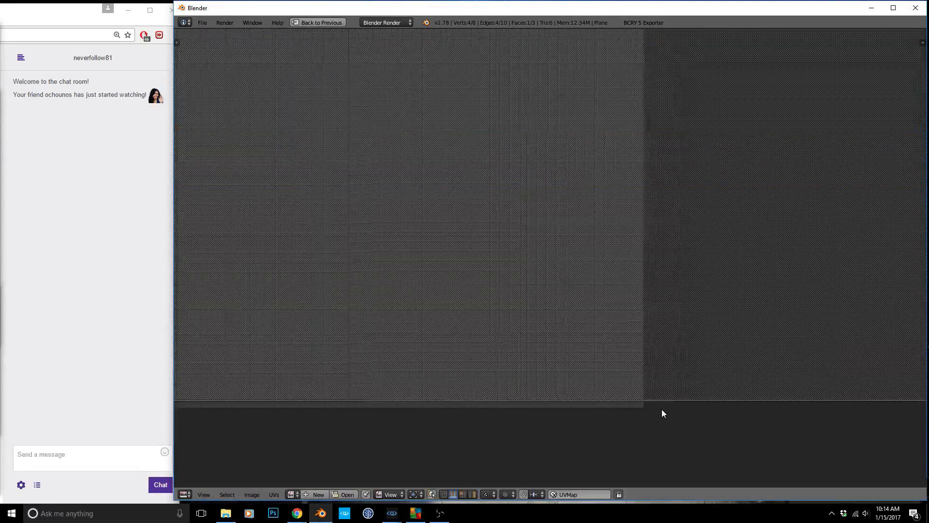
{"action": "scroll", "coordinate": [605, 352], "scroll_direction": "down", "scroll_amount": 5}
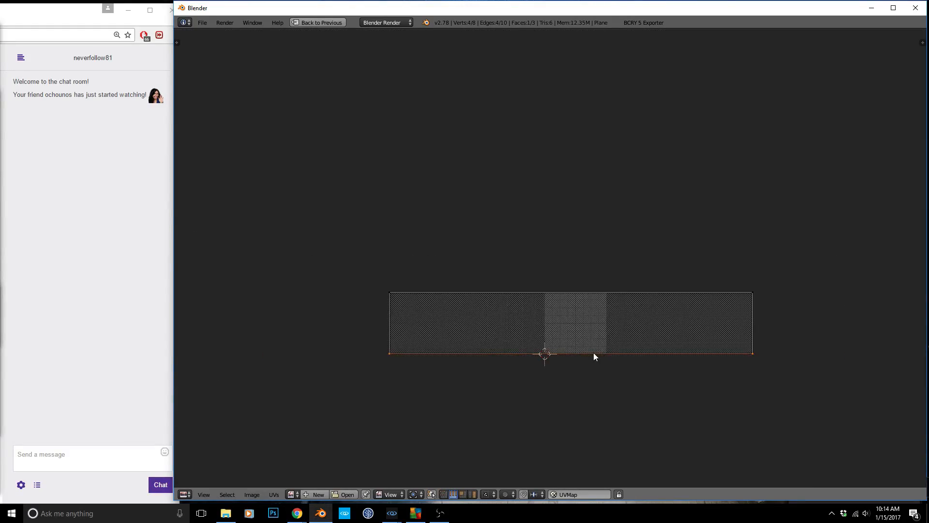
- Move the UV island's bottom edge along Y onto the UV square's lower border and restore the split layout
{"action": "scroll", "coordinate": [595, 354], "scroll_direction": "up", "scroll_amount": 6}
{"action": "scroll", "coordinate": [622, 352], "scroll_direction": "up", "scroll_amount": 2}
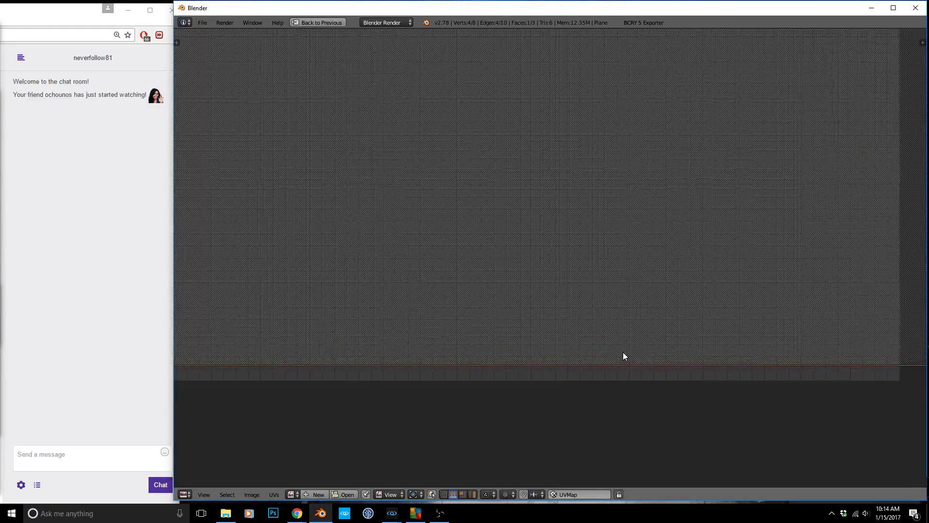
{"action": "key", "text": "g"}
{"action": "key", "text": "y"}
{"action": "left_click", "coordinate": [619, 366]}
{"action": "scroll", "coordinate": [604, 401], "scroll_direction": "down", "scroll_amount": 5}
{"action": "scroll", "coordinate": [605, 403], "scroll_direction": "down", "scroll_amount": 3}
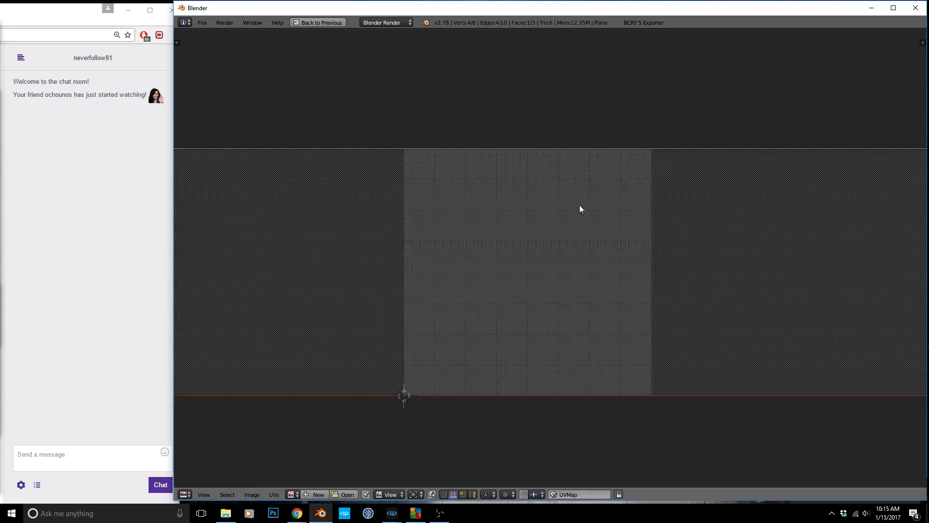
{"action": "scroll", "coordinate": [455, 270], "scroll_direction": "down", "scroll_amount": 3}
{"action": "key", "text": "shift+space"}
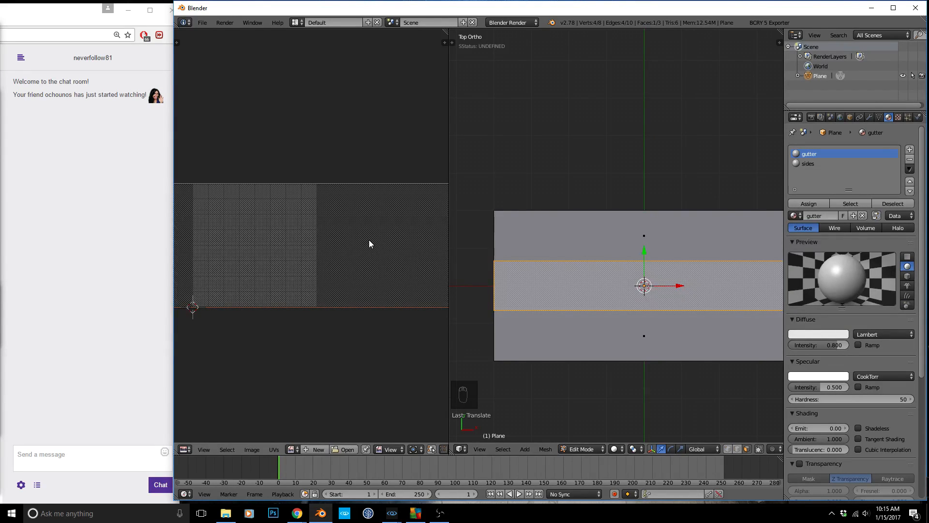
- Pin all of the gutter strip's UVs, add both side strips to the face selection and unwrap the whole plane
{"action": "key", "text": "a"}
{"action": "key", "text": "a"}
{"action": "key", "text": "a"}
{"action": "key", "text": "p"}
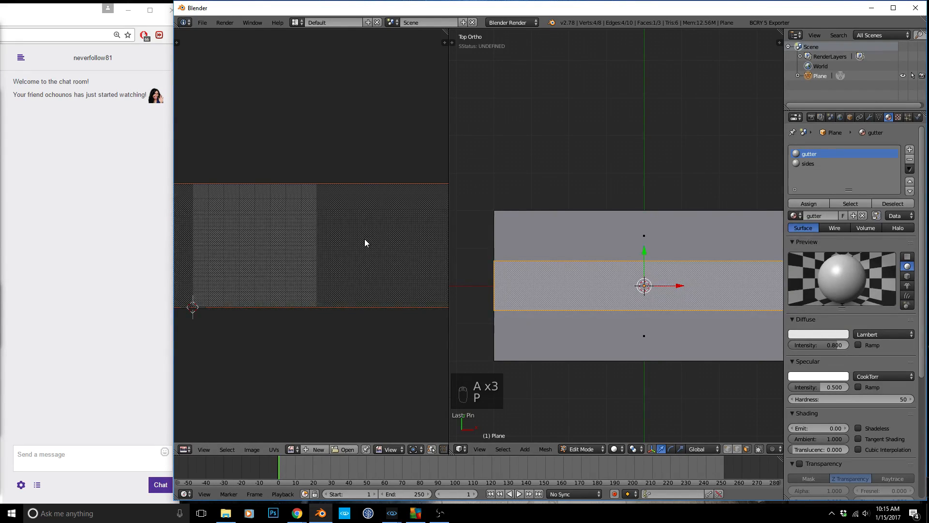
{"action": "right_click", "coordinate": [663, 244], "text": "shift"}
{"action": "right_click", "coordinate": [640, 341], "text": "shift"}
{"action": "key", "text": "e"}
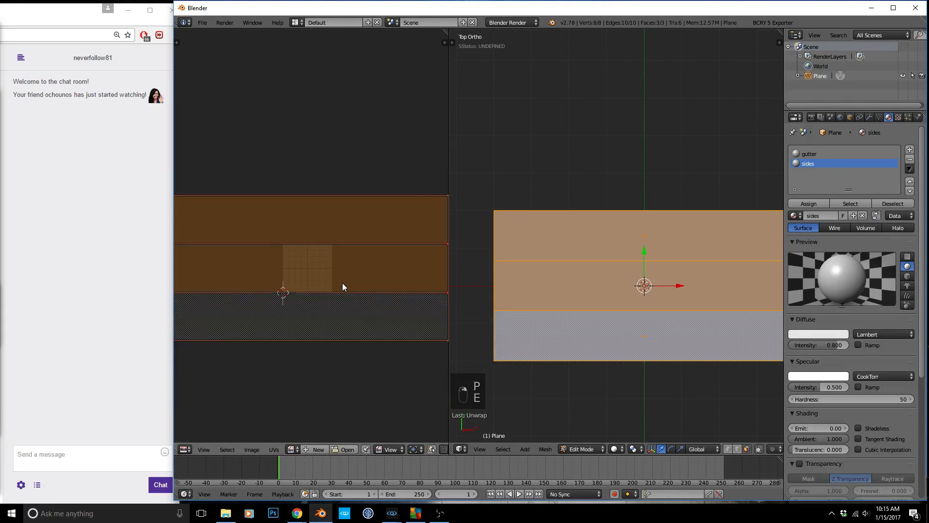
{"action": "scroll", "coordinate": [320, 232], "scroll_direction": "up", "scroll_amount": 5}
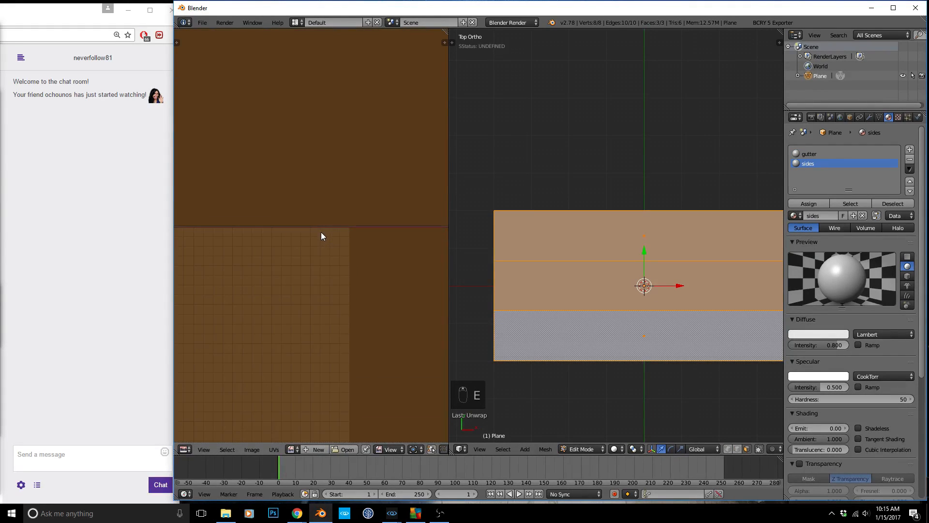
{"action": "scroll", "coordinate": [360, 221], "scroll_direction": "down", "scroll_amount": 5}
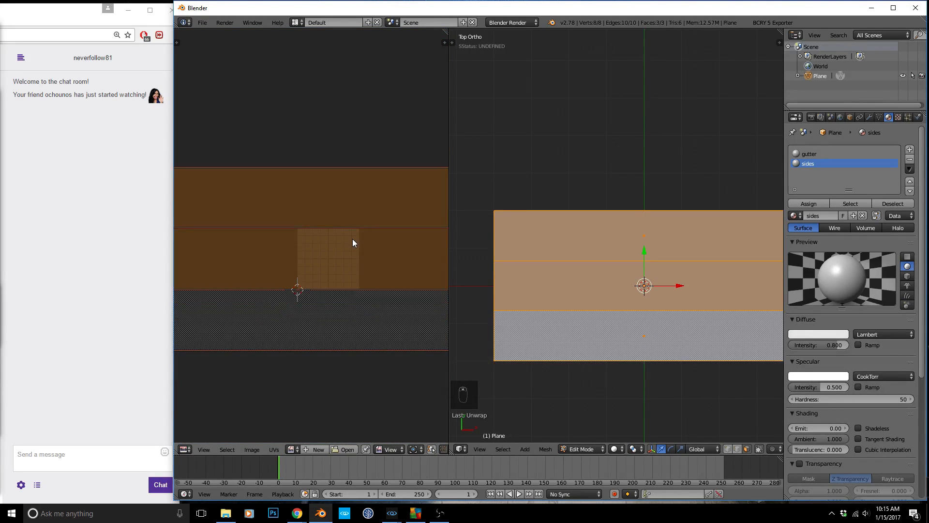
{"action": "scroll", "coordinate": [357, 225], "scroll_direction": "up", "scroll_amount": 4}
{"action": "scroll", "coordinate": [636, 285], "scroll_direction": "down", "scroll_amount": 3}
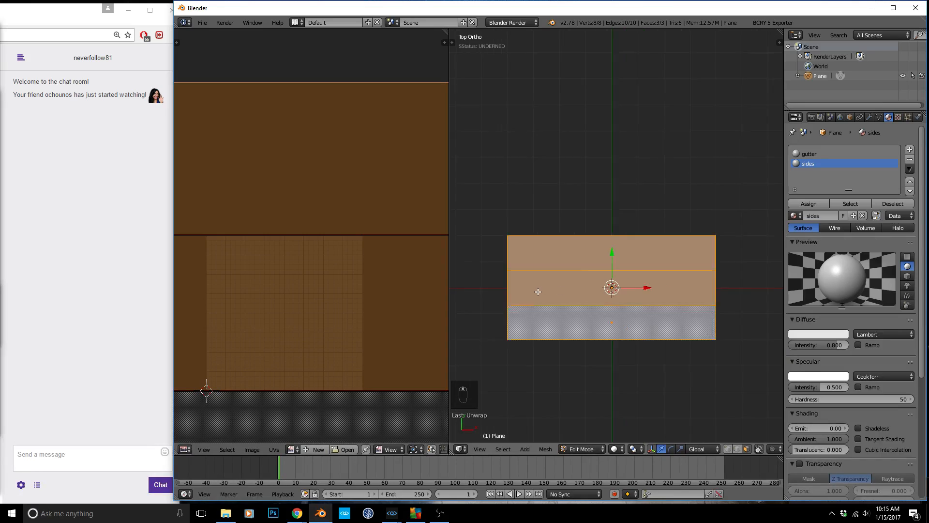
- Maximize the 3D viewport and examine the three-strip plane from an angled view in Object and Edit Mode
{"action": "key", "text": "shift+space"}
{"action": "scroll", "coordinate": [532, 347], "scroll_direction": "up", "scroll_amount": 4}
{"action": "middle_click_drag", "start_coordinate": [502, 367], "coordinate": [554, 319]}
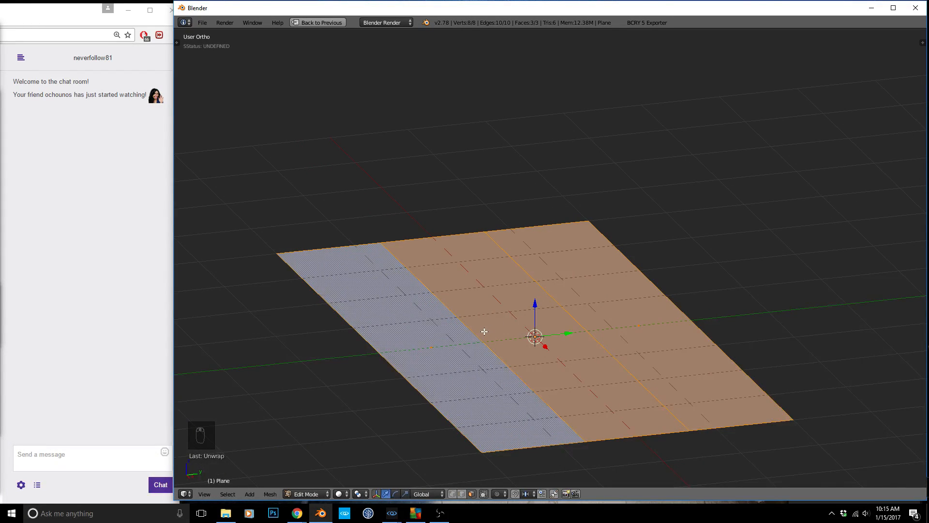
{"action": "scroll", "coordinate": [484, 331], "scroll_direction": "up", "scroll_amount": 3}
{"action": "key", "text": "Tab"}
{"action": "scroll", "coordinate": [603, 299], "scroll_direction": "down", "scroll_amount": 3}
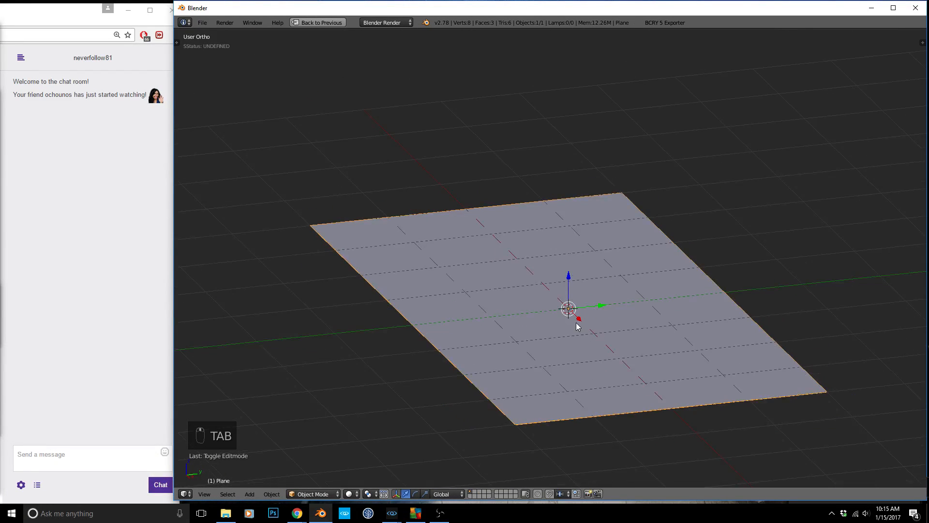
{"action": "key", "text": "Tab"}
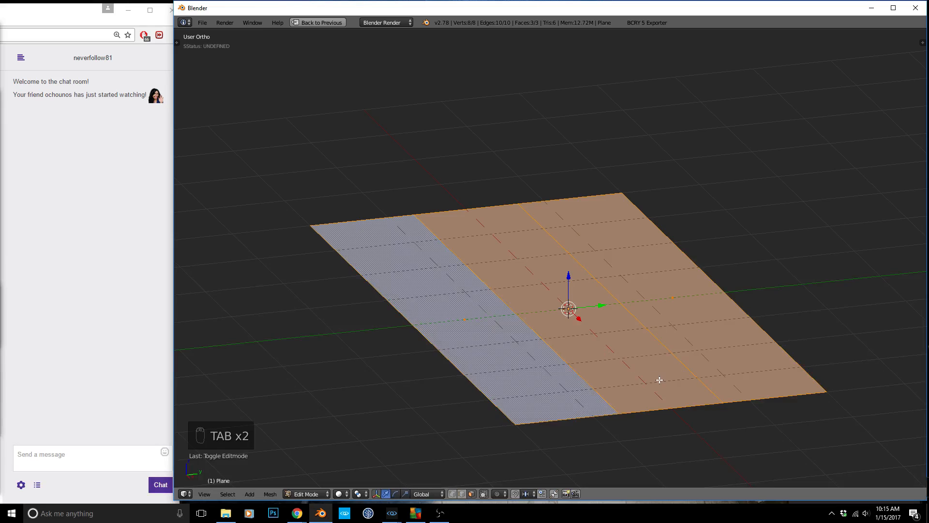
{"action": "scroll", "coordinate": [731, 409], "scroll_direction": "up", "scroll_amount": 2}
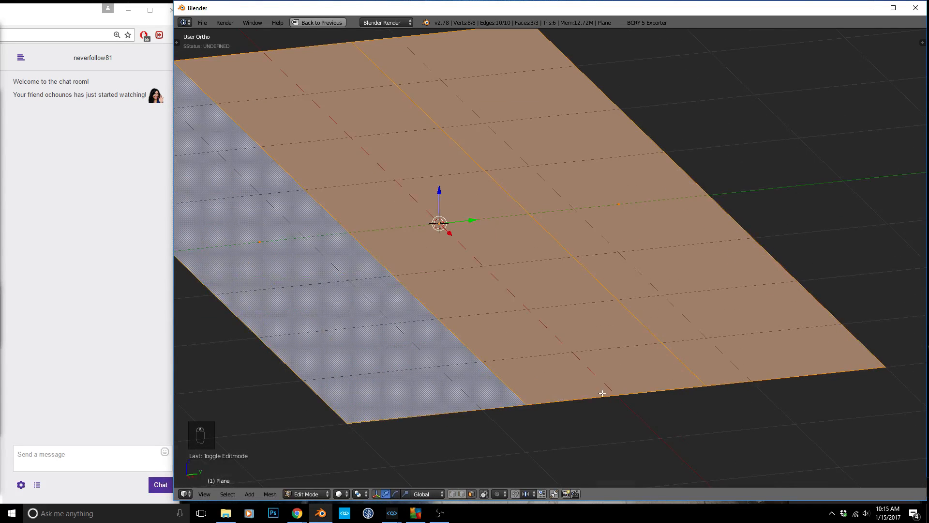
- Try a two-cut lengthwise loop cut in the middle gutter strip and undo it
{"action": "key", "text": "ctrl+r"}
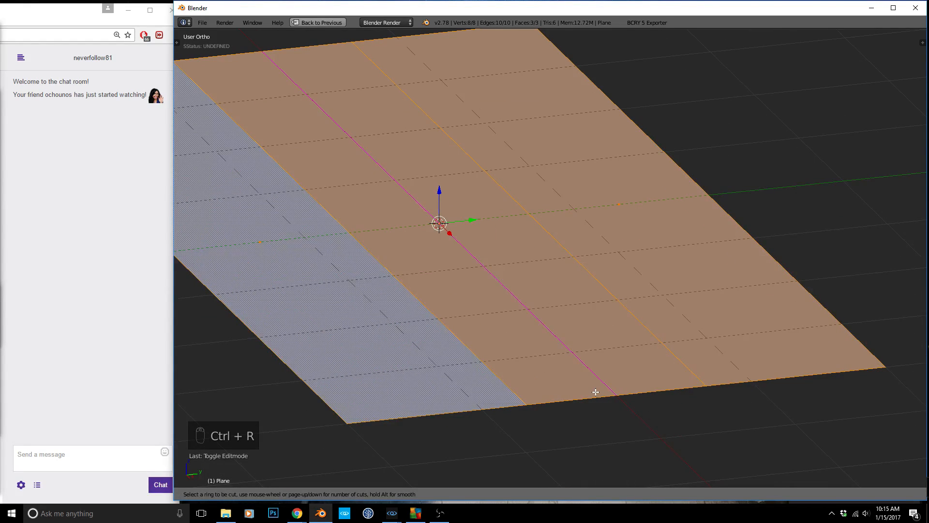
{"action": "scroll", "coordinate": [595, 392], "scroll_direction": "up", "scroll_amount": 1}
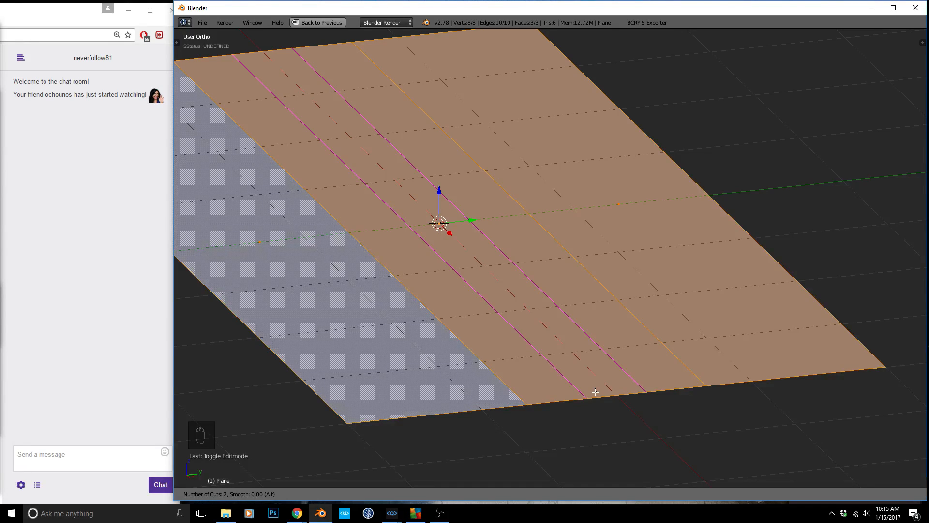
{"action": "left_click", "coordinate": [596, 392]}
{"action": "scroll", "coordinate": [520, 371], "scroll_direction": "down", "scroll_amount": 2}
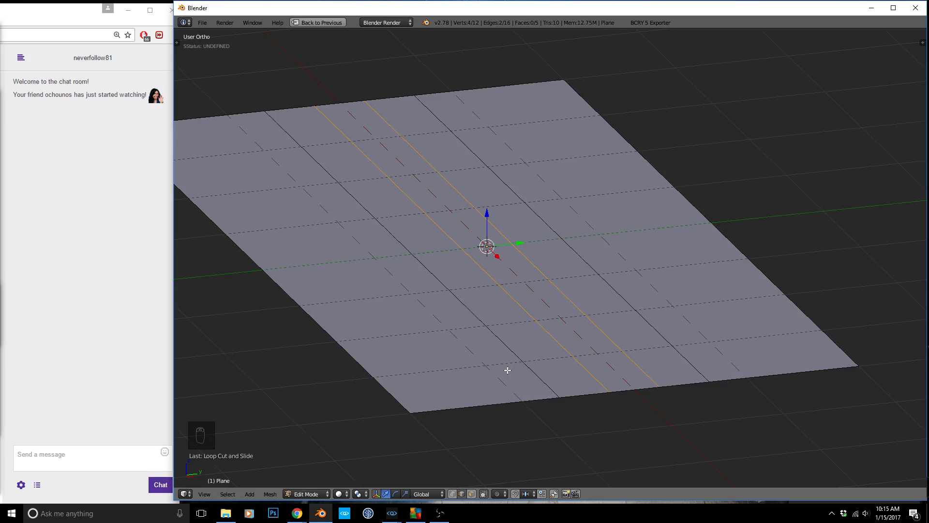
{"action": "key", "text": "ctrl+z"}
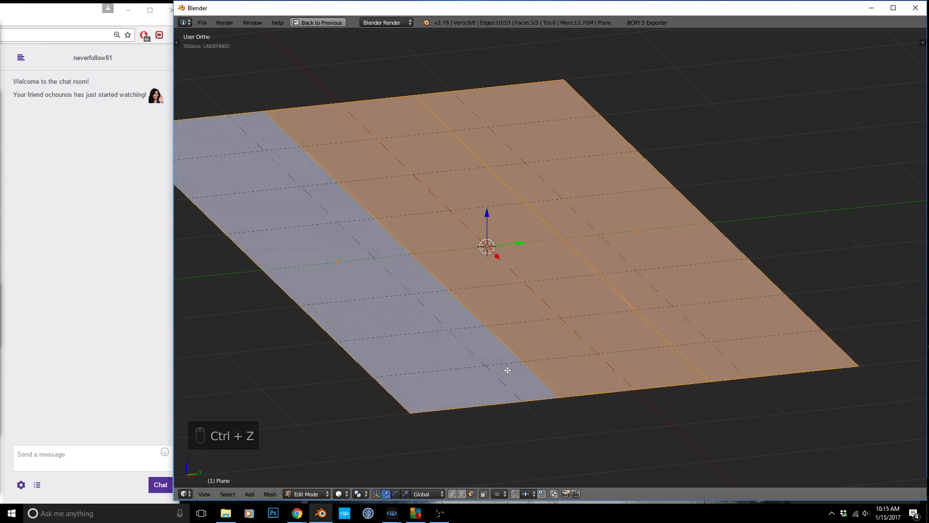
- Add one lengthwise loop cut down the centre of each of the two side strips
{"action": "key", "text": "ctrl+r"}
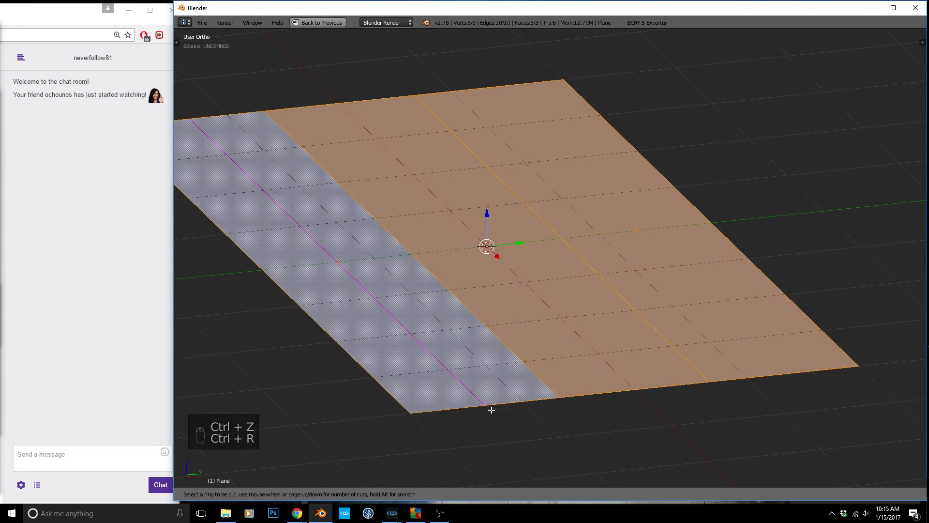
{"action": "left_click", "coordinate": [491, 409]}
{"action": "key", "text": "ctrl+r"}
{"action": "left_click", "coordinate": [750, 369]}
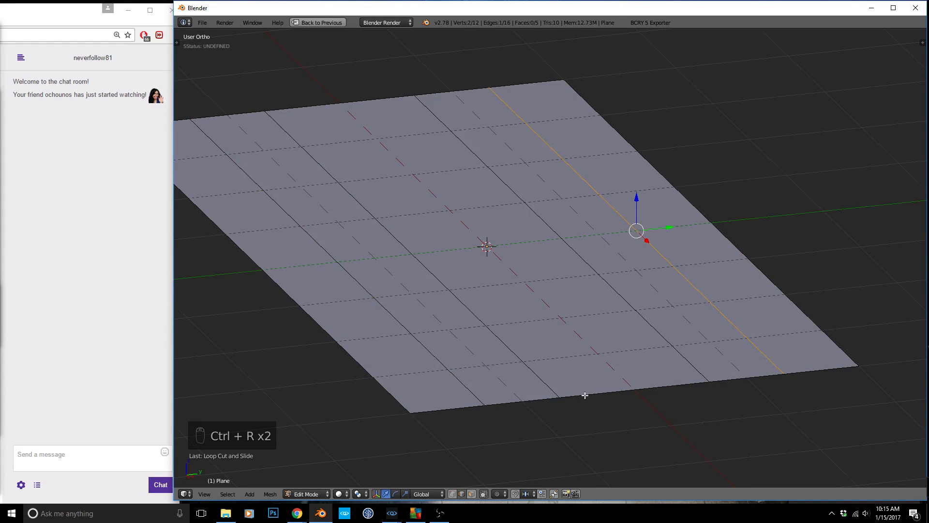
- Set the mesh selection mode to Edge and select the whole plane
{"action": "key", "text": "ctrl+Tab"}
{"action": "left_click", "coordinate": [632, 339]}
{"action": "key", "text": "Tab"}
{"action": "key", "text": "Tab"}
{"action": "key", "text": "ctrl+Tab"}
{"action": "left_click", "coordinate": [614, 319]}
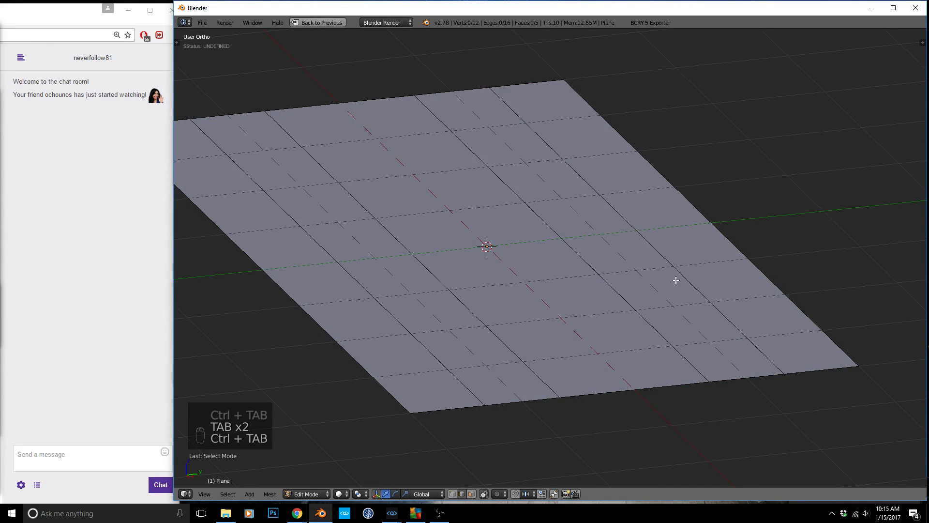
{"action": "right_click", "coordinate": [677, 276]}
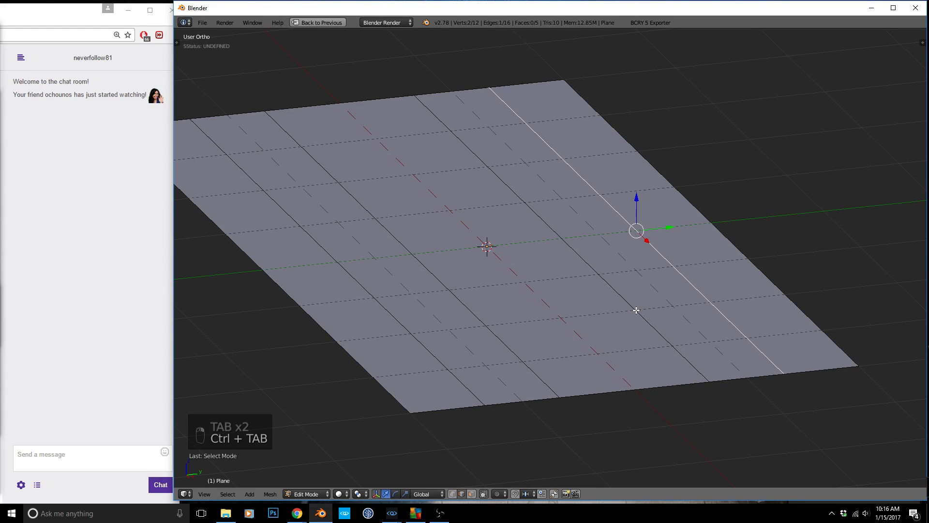
{"action": "key", "text": "a"}
{"action": "key", "text": "a"}
{"action": "key", "text": "a"}
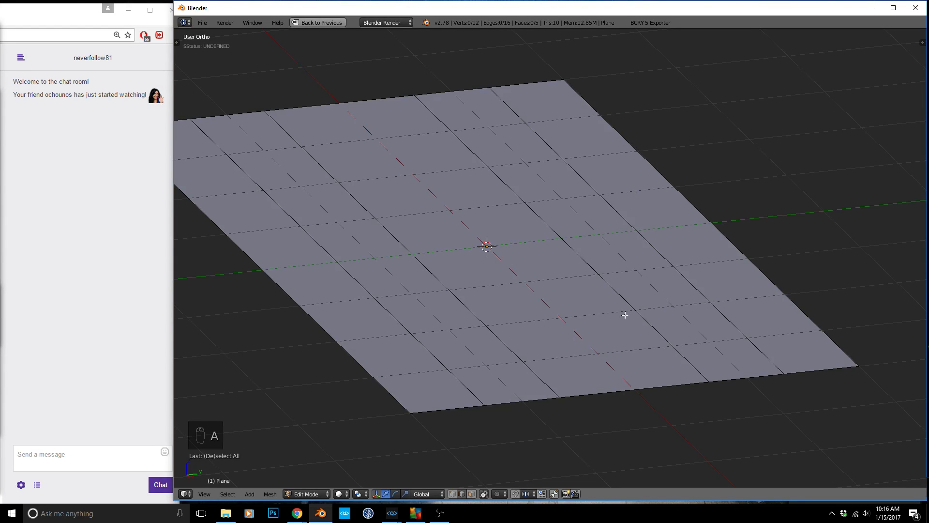
- Restore the split layout and create a new image with the UV Grid generated type for the plane
{"action": "key", "text": "shift+space"}
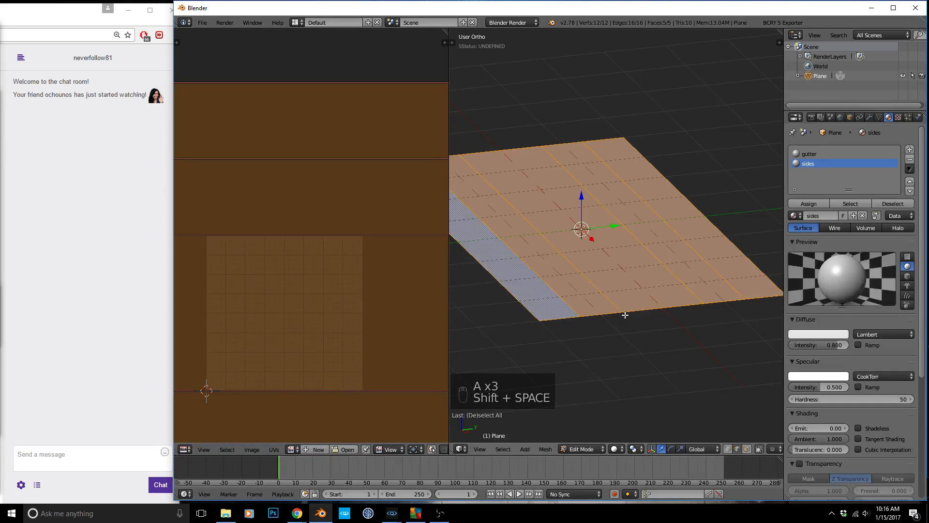
{"action": "left_click", "coordinate": [313, 449]}
{"action": "left_click", "coordinate": [347, 466]}
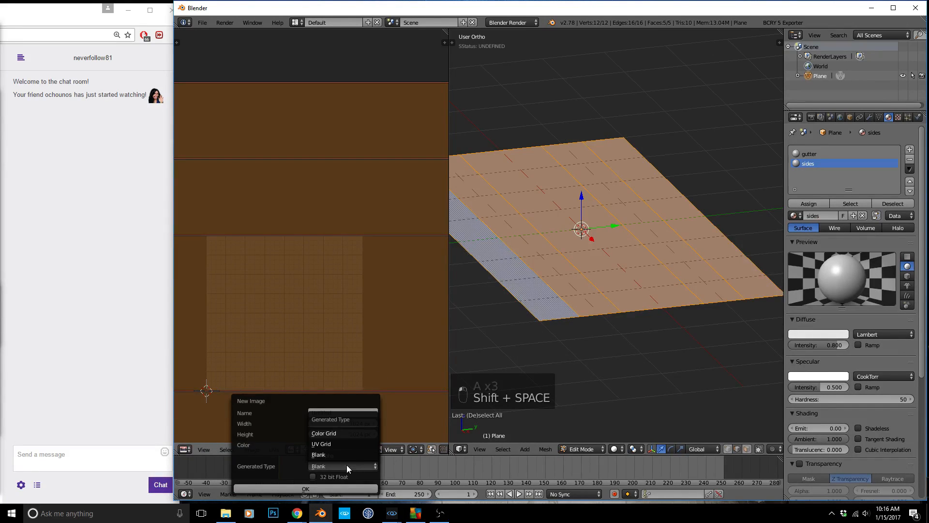
{"action": "left_click", "coordinate": [339, 440]}
{"action": "left_click", "coordinate": [326, 488]}
- Turn on Textured Solid shading so the 3D viewport displays the grid image on the plane
{"action": "key", "text": "n"}
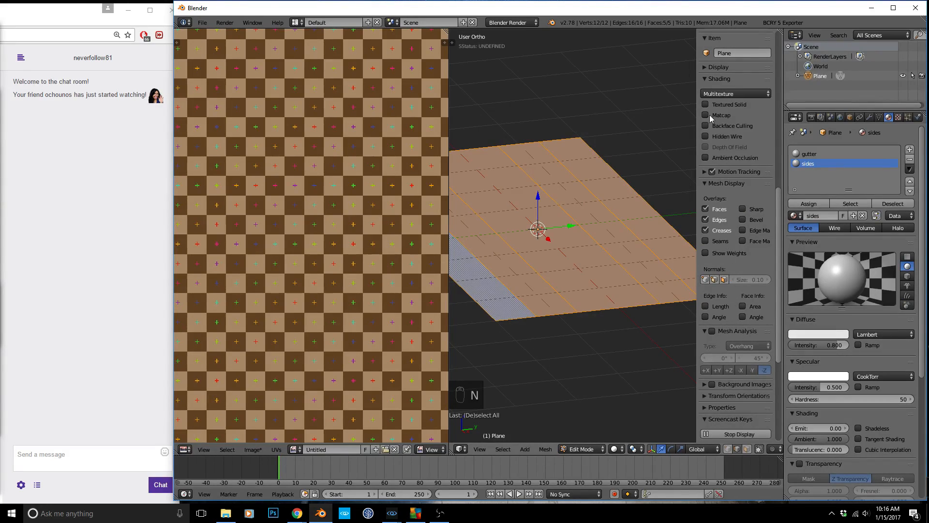
{"action": "key", "text": "n"}
{"action": "scroll", "coordinate": [628, 202], "scroll_direction": "up", "scroll_amount": 7}
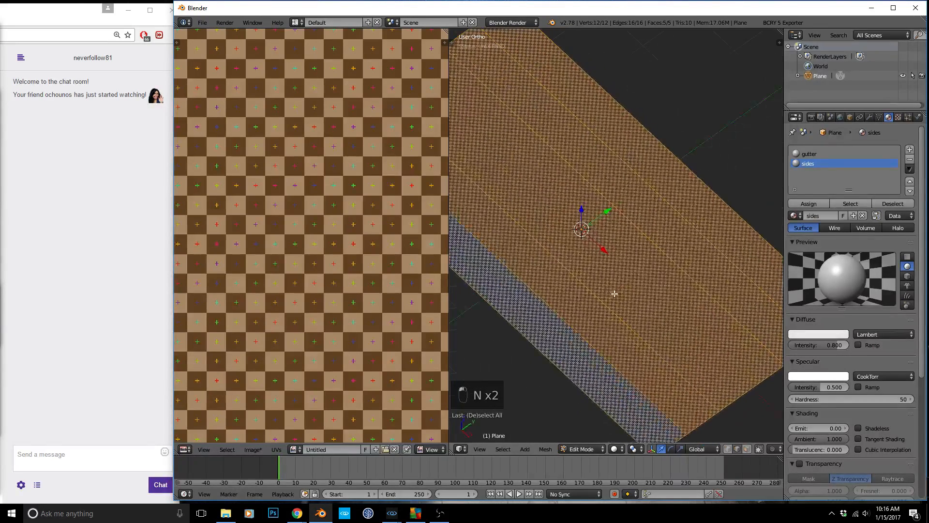
- Slide the +Y side strip's centre edge toward the middle gutter by a factor of about -0.853
{"action": "right_click", "coordinate": [688, 160]}
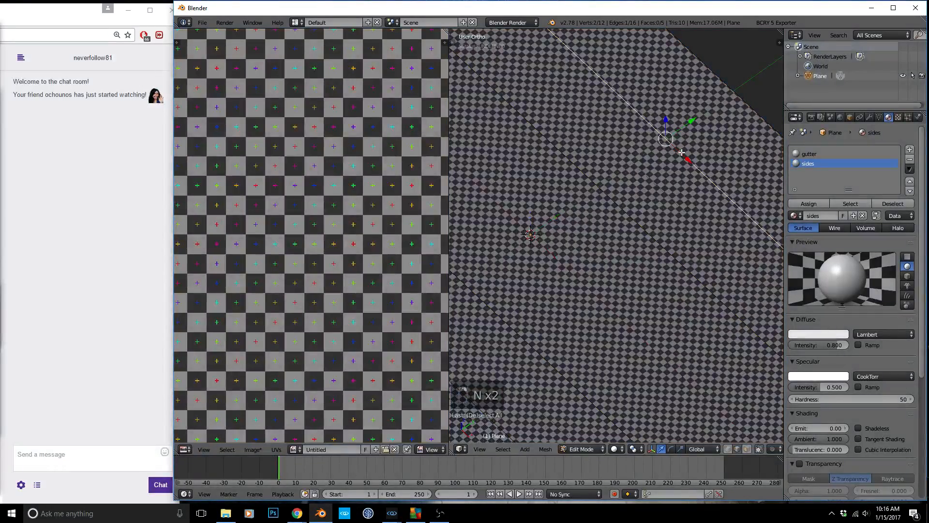
{"action": "scroll", "coordinate": [683, 155], "scroll_direction": "up", "scroll_amount": 2}
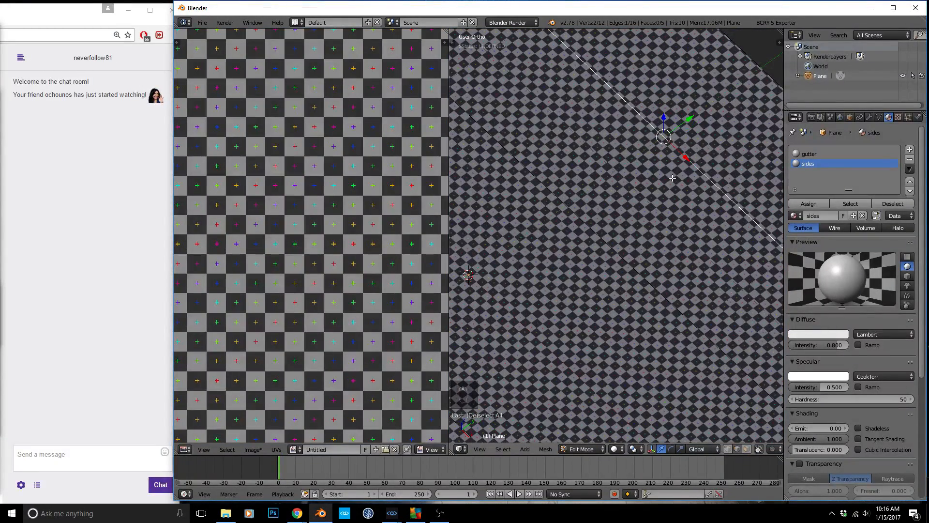
{"action": "key", "text": "g"}
{"action": "key", "text": "g"}
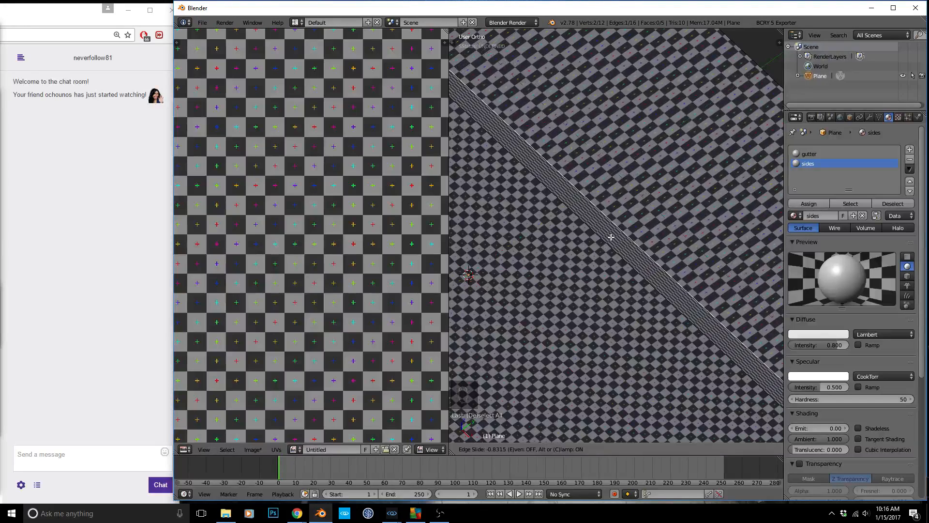
{"action": "left_click", "coordinate": [609, 239]}
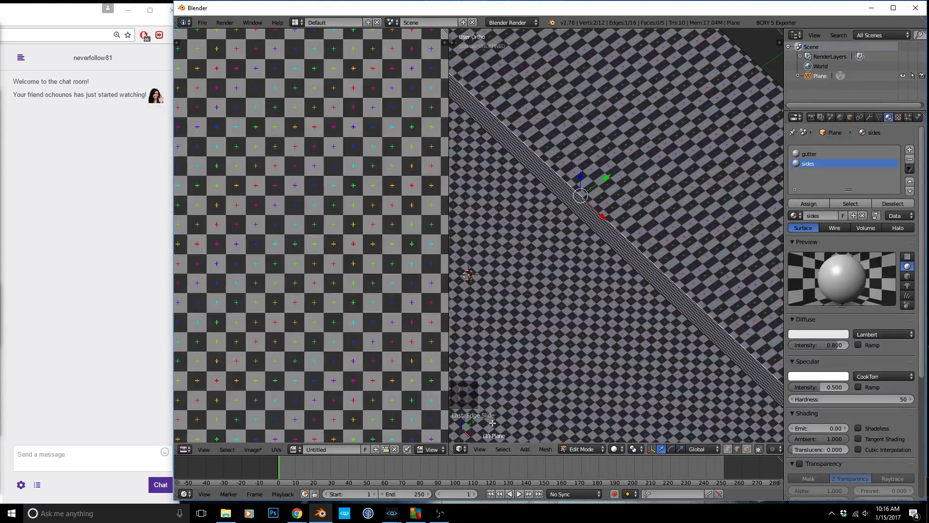
- Enable Correct UVs for the edge slide in its operator settings
{"action": "key", "text": "t"}
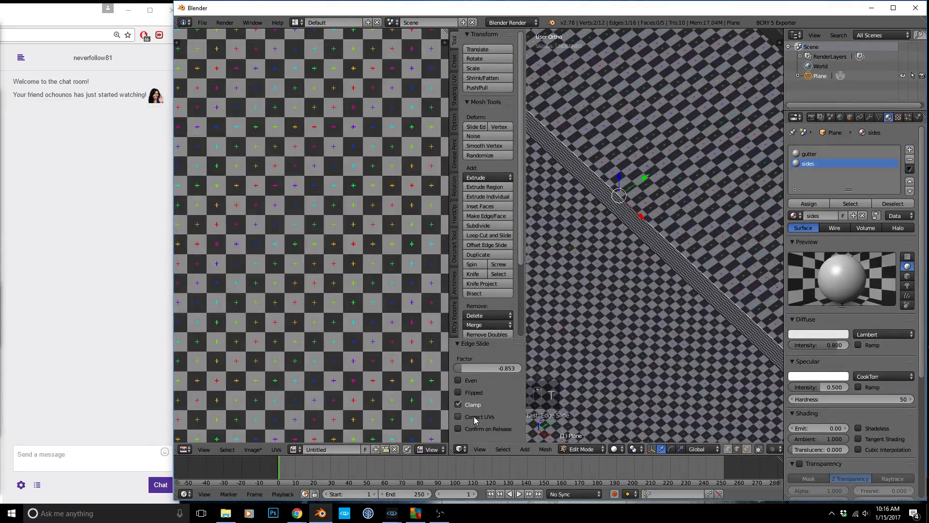
{"action": "left_click", "coordinate": [458, 417]}
{"action": "scroll", "coordinate": [667, 212], "scroll_direction": "down", "scroll_amount": 5}
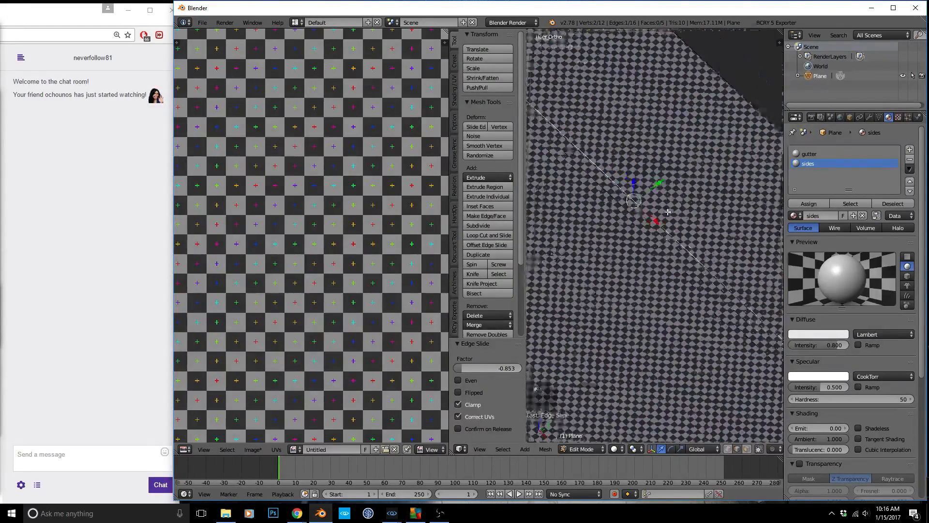
{"action": "middle_click_drag", "start_coordinate": [667, 212], "coordinate": [680, 251]}
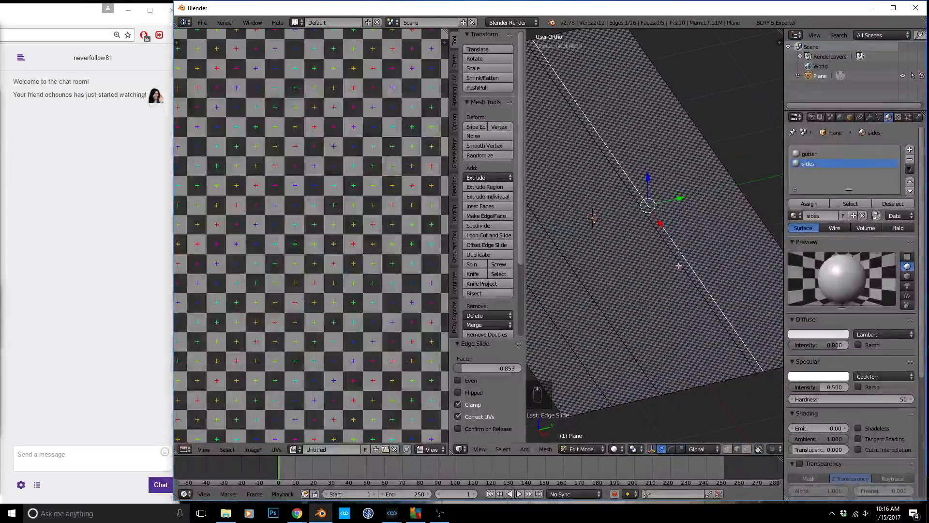
- Slide the -Y side strip's centre edge toward the gutter by a factor of about 0.875, keeping Correct UVs enabled
{"action": "key", "text": "shift+space"}
{"action": "scroll", "coordinate": [516, 325], "scroll_direction": "down", "scroll_amount": 3}
{"action": "scroll", "coordinate": [493, 336], "scroll_direction": "up", "scroll_amount": 3}
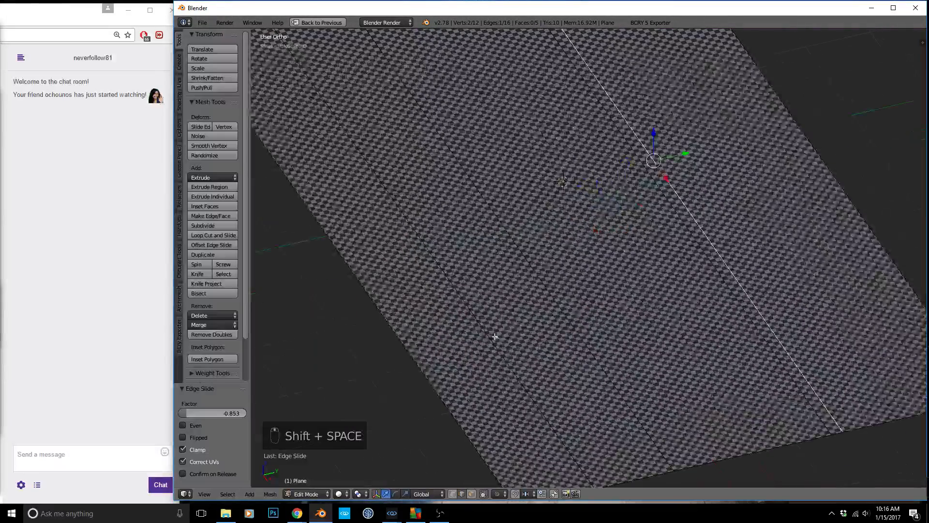
{"action": "right_click", "coordinate": [480, 321]}
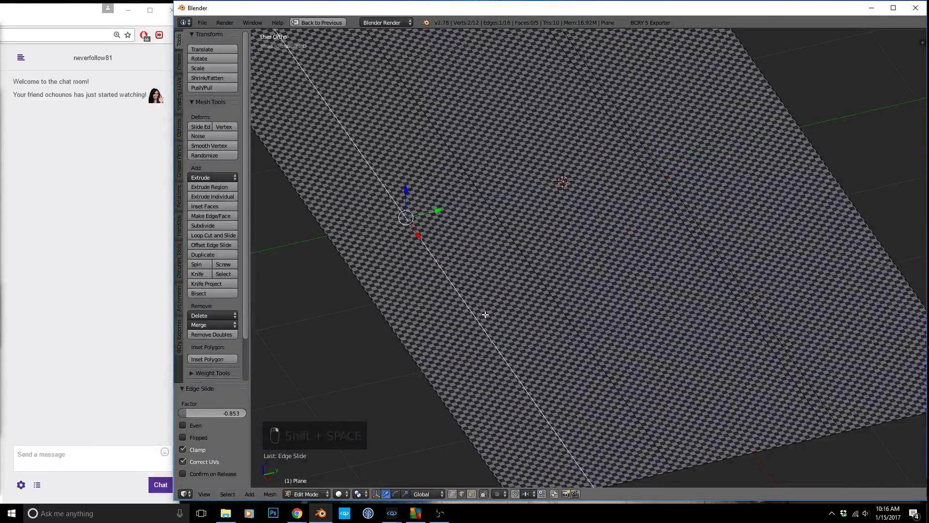
{"action": "scroll", "coordinate": [485, 315], "scroll_direction": "up", "scroll_amount": 1}
{"action": "key", "text": "g"}
{"action": "key", "text": "g"}
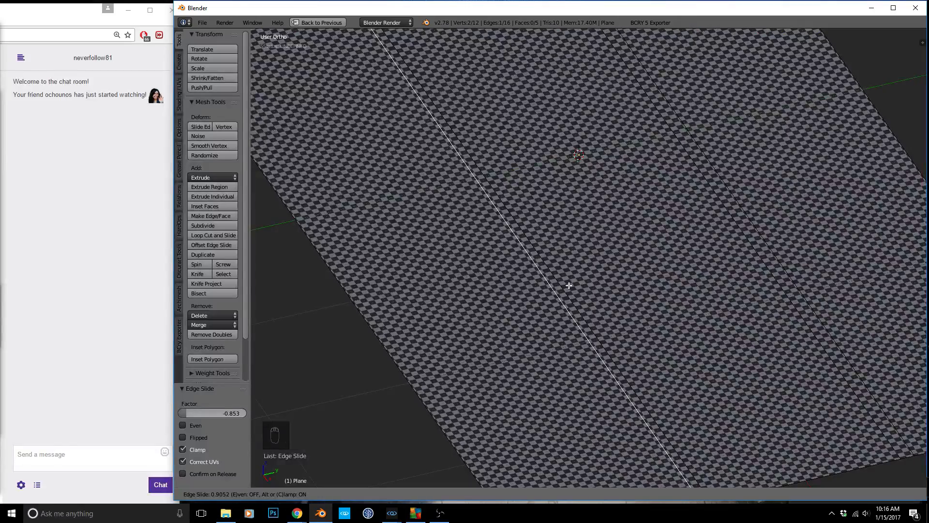
{"action": "left_click", "coordinate": [566, 286]}
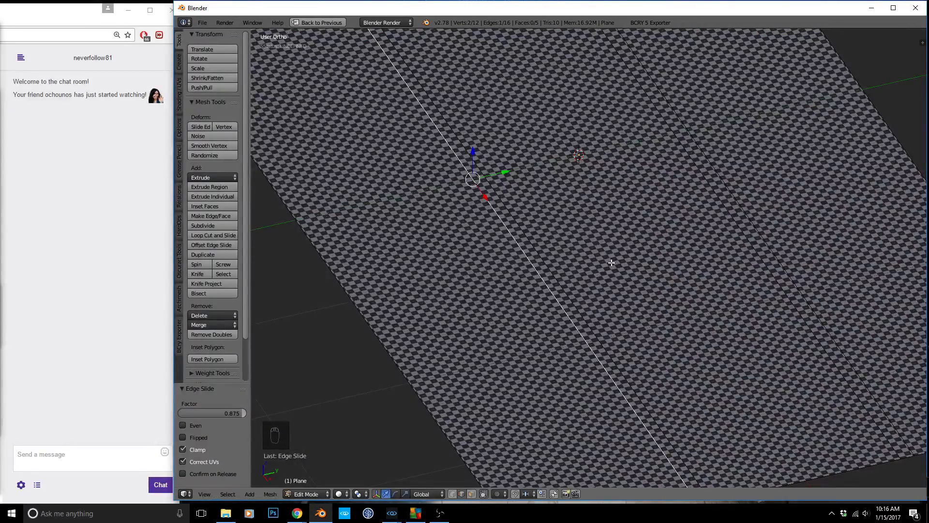
- Switch to face selection and lower the middle gutter face by about 0.089 along Z
{"action": "key", "text": "ctrl+Tab"}
{"action": "left_click", "coordinate": [593, 277]}
{"action": "right_click", "coordinate": [601, 208]}
{"action": "middle_click_drag", "start_coordinate": [615, 218], "coordinate": [631, 197]}
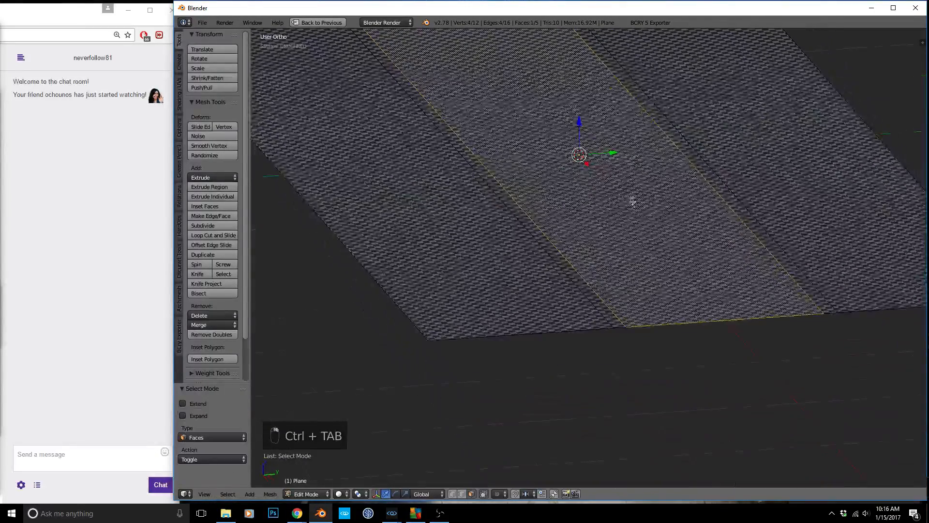
{"action": "key", "text": "g"}
{"action": "key", "text": "z"}
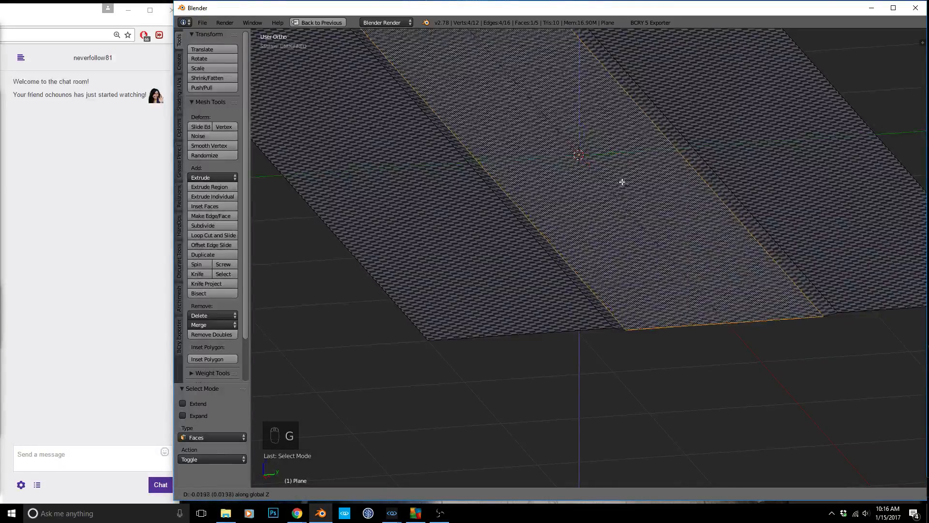
{"action": "left_click", "coordinate": [624, 193]}
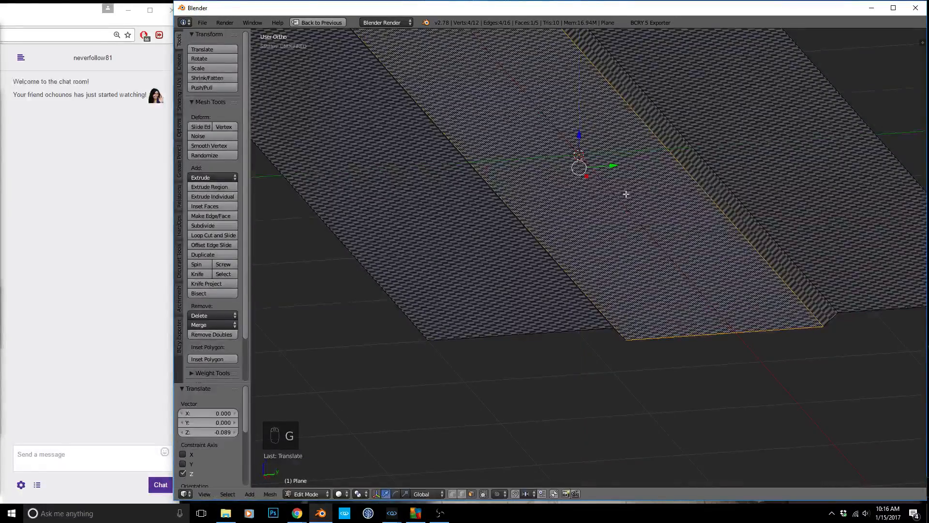
- Examine the grid texture on the gutter's sloped walls in Object Mode for stretching
{"action": "scroll", "coordinate": [624, 193], "scroll_direction": "up", "scroll_amount": 4}
{"action": "key", "text": "Tab"}
{"action": "scroll", "coordinate": [744, 227], "scroll_direction": "up", "scroll_amount": 3}
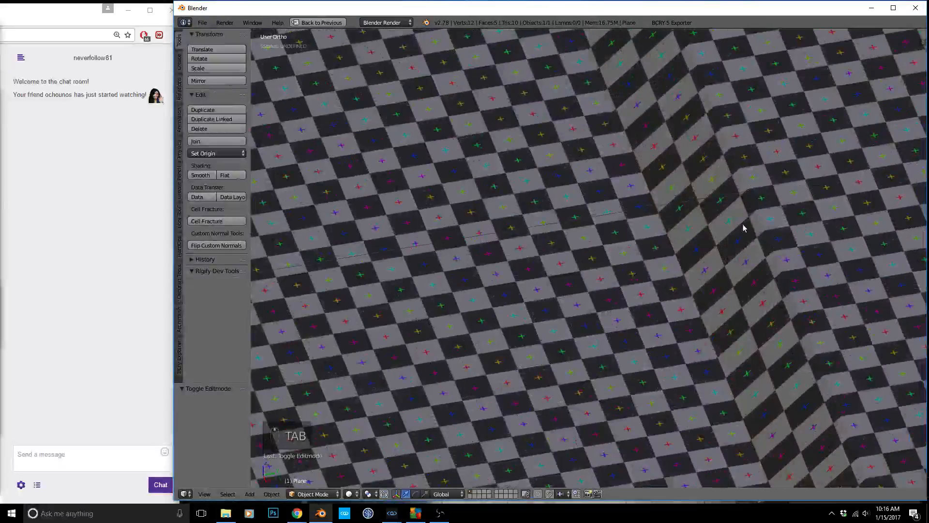
{"action": "scroll", "coordinate": [718, 245], "scroll_direction": "down", "scroll_amount": 6}
{"action": "middle_click_drag", "start_coordinate": [717, 242], "coordinate": [742, 236]}
{"action": "scroll", "coordinate": [726, 212], "scroll_direction": "up", "scroll_amount": 4}
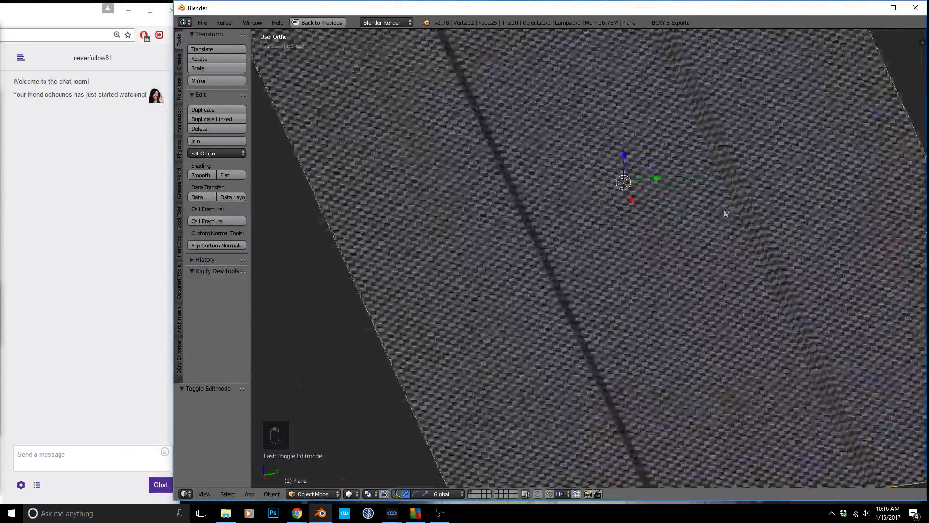
{"action": "scroll", "coordinate": [674, 257], "scroll_direction": "down", "scroll_amount": 4}
- Add three evenly spaced lengthwise loop cuts to the gutter face in Edit Mode
{"action": "key", "text": "Tab"}
{"action": "scroll", "coordinate": [714, 373], "scroll_direction": "up", "scroll_amount": 2}
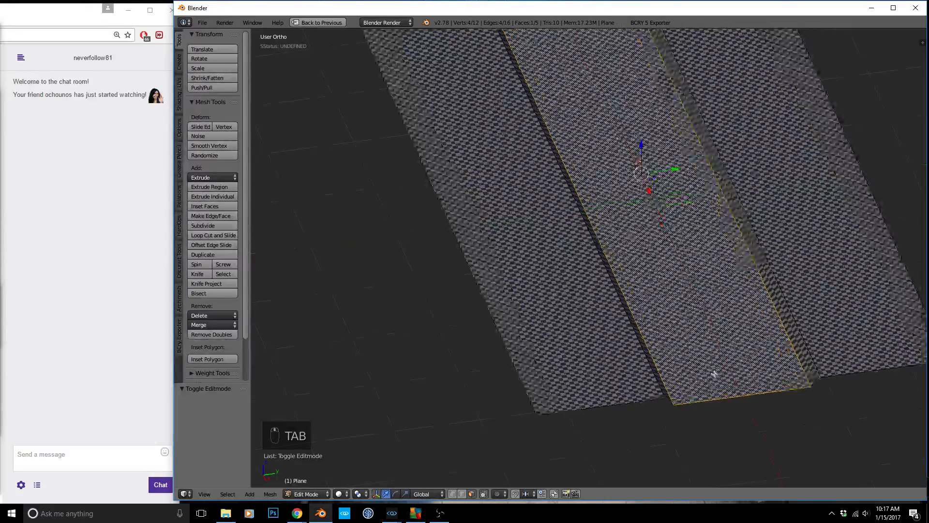
{"action": "key", "text": "ctrl+r"}
{"action": "scroll", "coordinate": [721, 385], "scroll_direction": "up", "scroll_amount": 3}
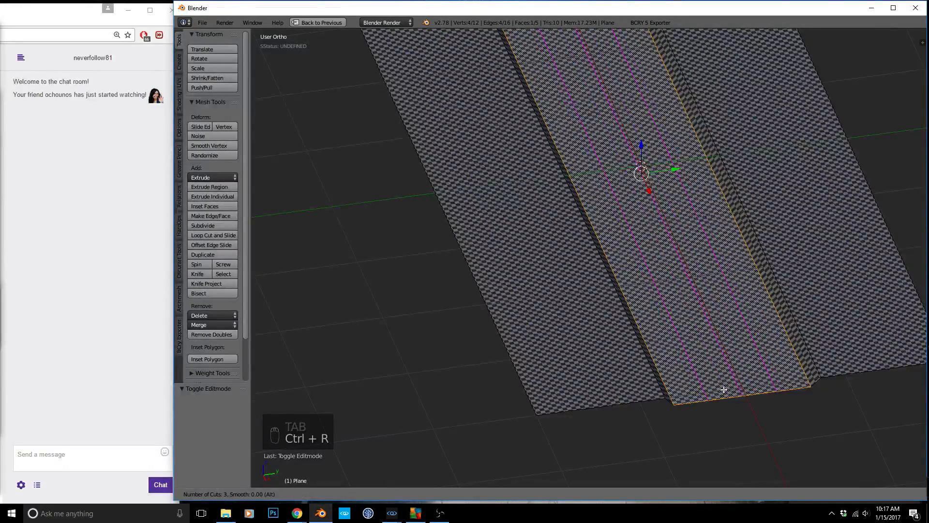
{"action": "left_click", "coordinate": [723, 388]}
{"action": "left_click", "coordinate": [697, 288]}
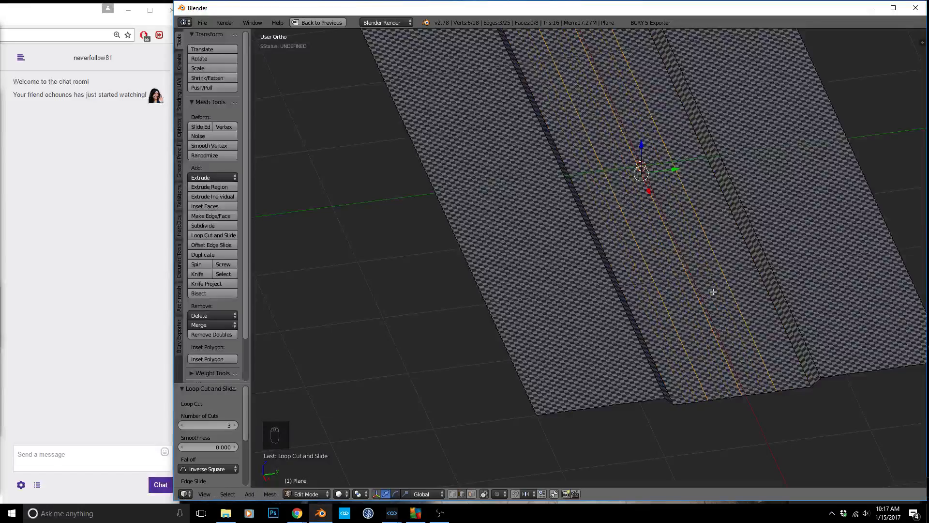
- Lower the gutter's centre edge by about 0.025 along Z
{"action": "middle_click_drag", "start_coordinate": [705, 288], "coordinate": [705, 240]}
{"action": "right_click", "coordinate": [671, 201]}
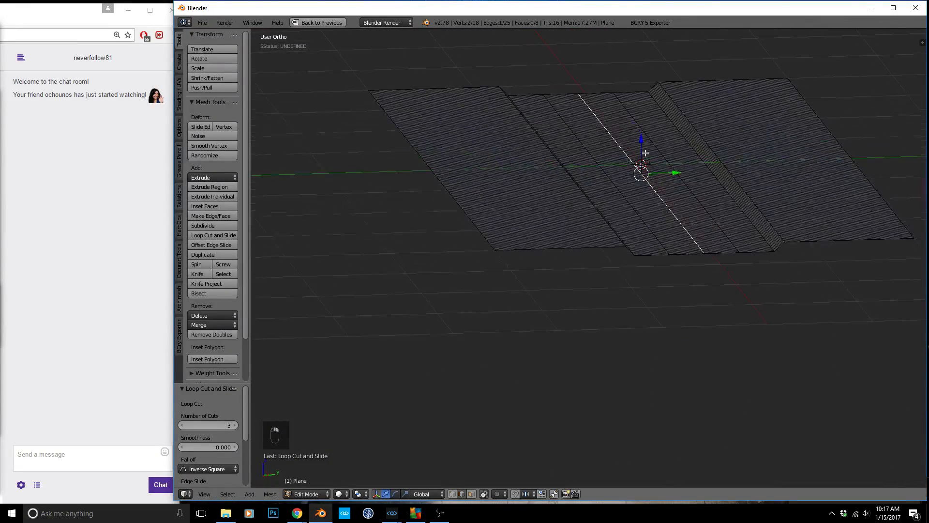
{"action": "scroll", "coordinate": [637, 140], "scroll_direction": "up", "scroll_amount": 4}
{"action": "key", "text": "g"}
{"action": "key", "text": "z"}
{"action": "left_click", "coordinate": [636, 166]}
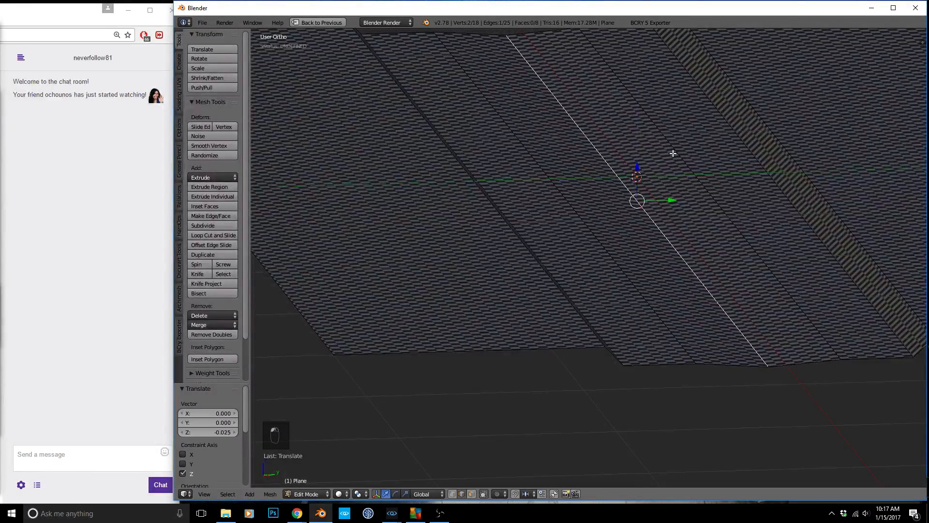
- Lower the two new edges flanking the gutter's centre slightly along Z, the -Y one by about 0.016
{"action": "key", "text": "g"}
{"action": "key", "text": "z"}
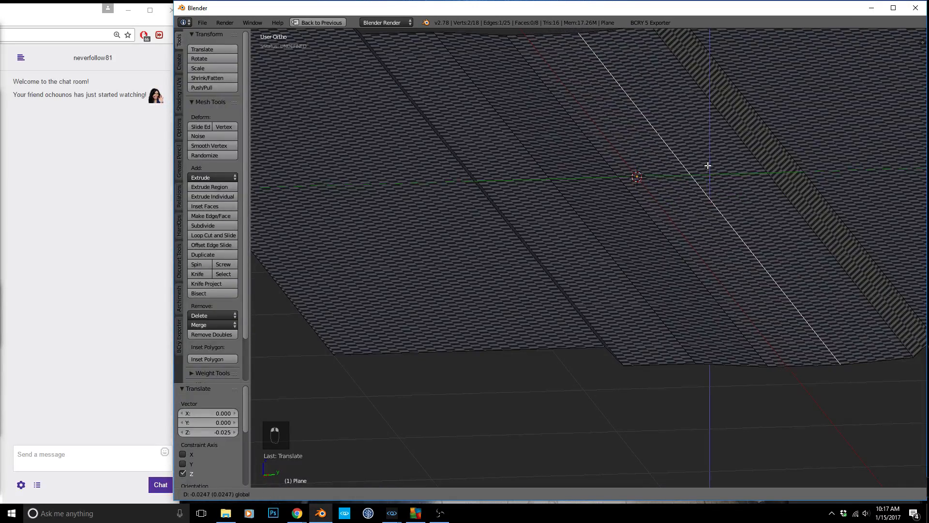
{"action": "left_click_drag", "start_coordinate": [708, 162], "coordinate": [707, 159]}
{"action": "right_click", "coordinate": [569, 221]}
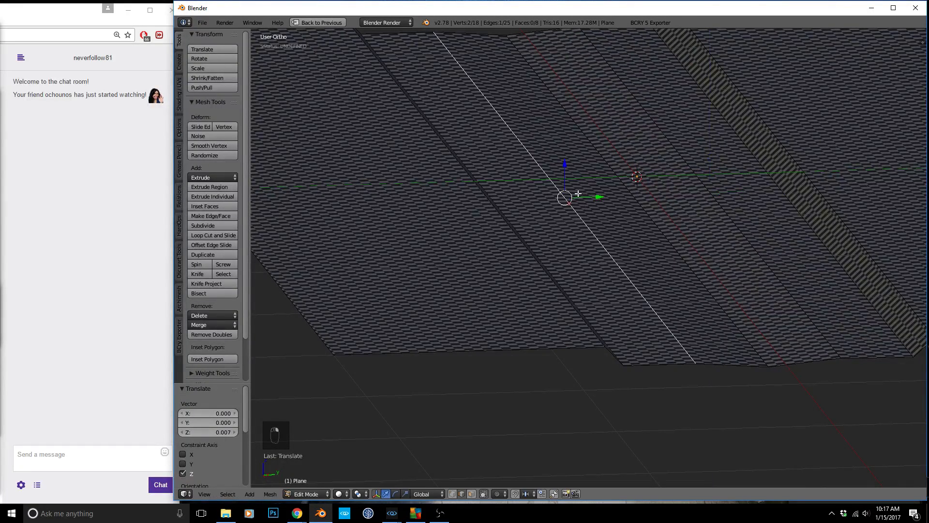
{"action": "left_click_drag", "start_coordinate": [565, 174], "coordinate": [565, 175]}
{"action": "left_click", "coordinate": [565, 181]}
- Return to Object Mode, restore the split layout and hide the 3D viewport's tool shelf
{"action": "scroll", "coordinate": [629, 215], "scroll_direction": "down", "scroll_amount": 5}
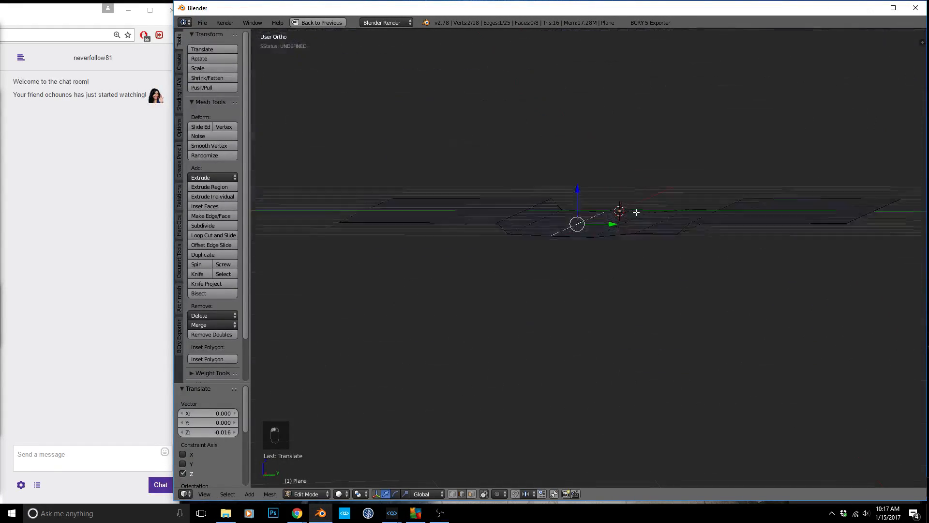
{"action": "middle_click_drag", "start_coordinate": [634, 219], "coordinate": [647, 249]}
{"action": "key", "text": "Tab"}
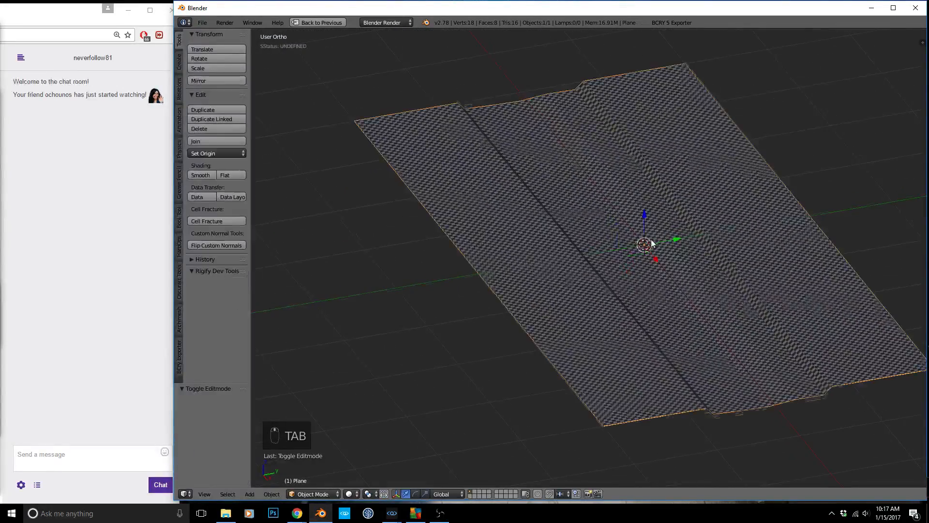
{"action": "scroll", "coordinate": [651, 252], "scroll_direction": "up", "scroll_amount": 3}
{"action": "key", "text": "shift+space"}
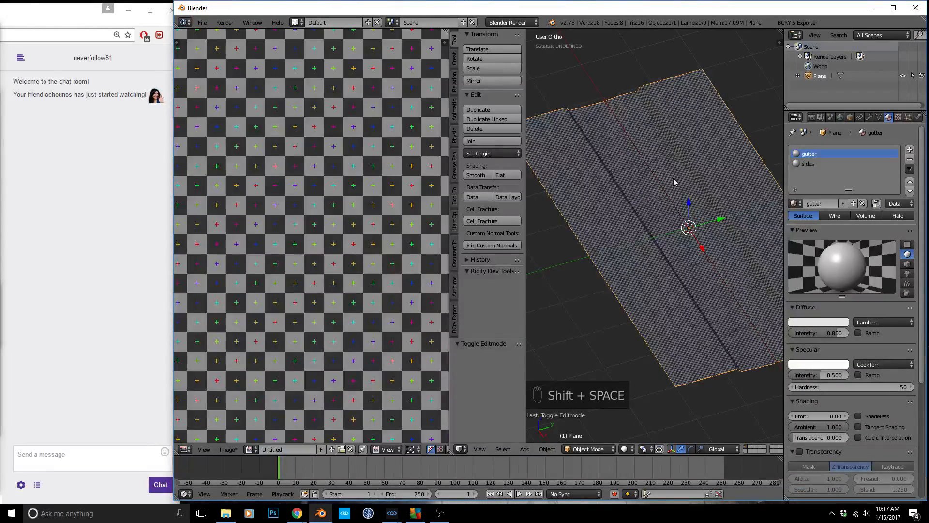
{"action": "middle_click_drag", "start_coordinate": [666, 176], "coordinate": [666, 195]}
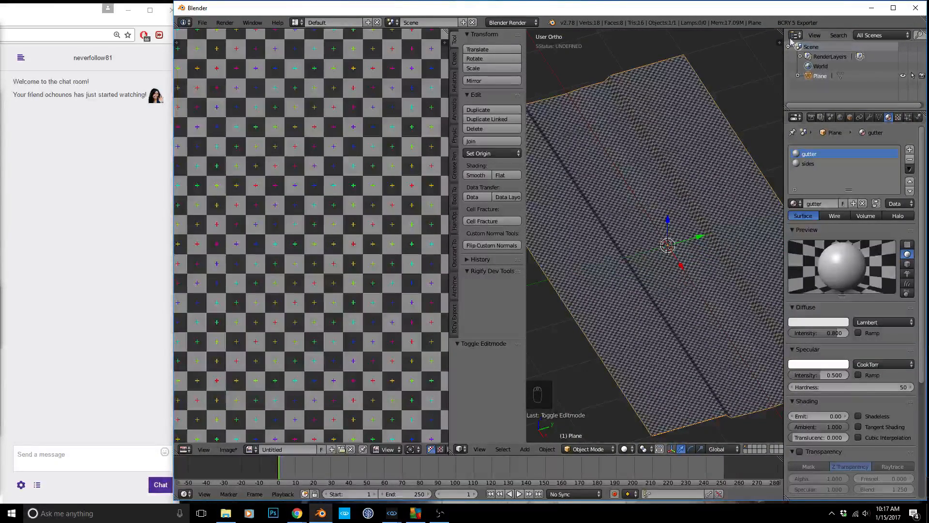
{"action": "key", "text": "t"}
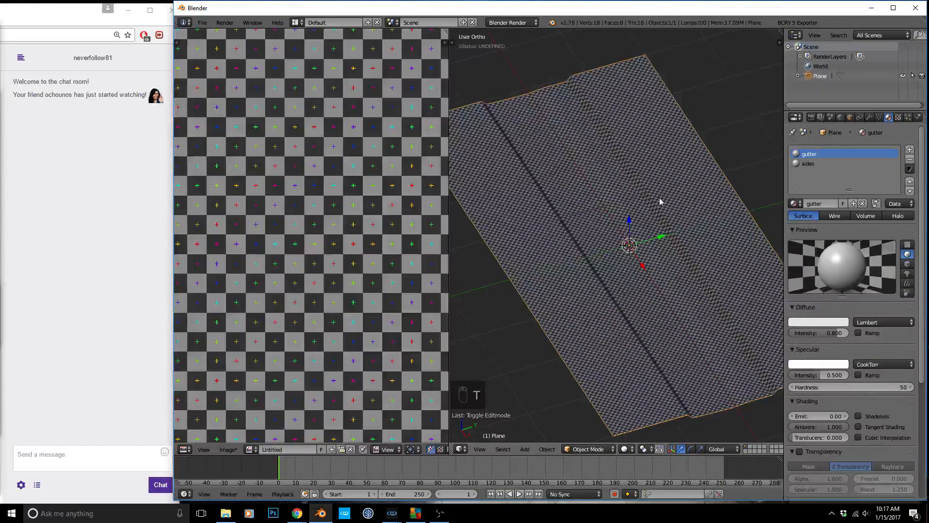
- Add a CGF export node named gutter_Test to the plane with the BCRY 5 Exporter
{"action": "left_click", "coordinate": [796, 24]}
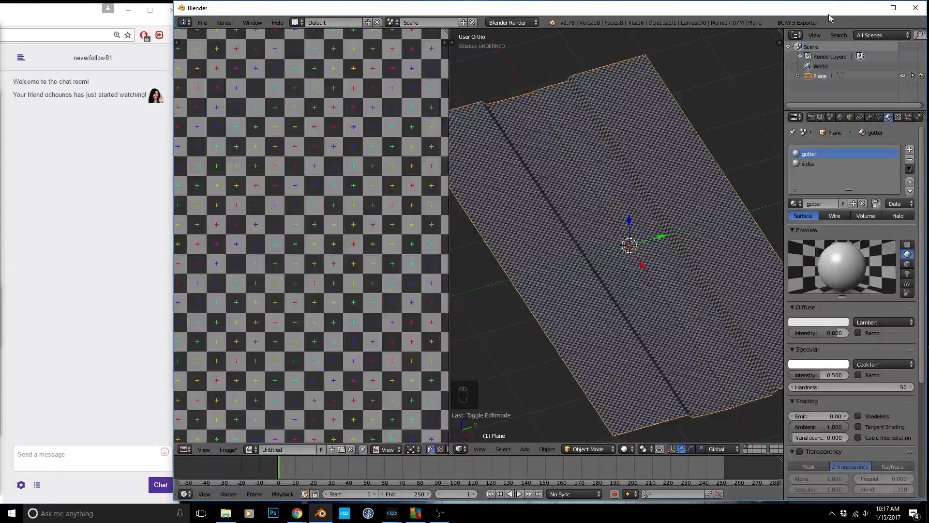
{"action": "left_click", "coordinate": [818, 23]}
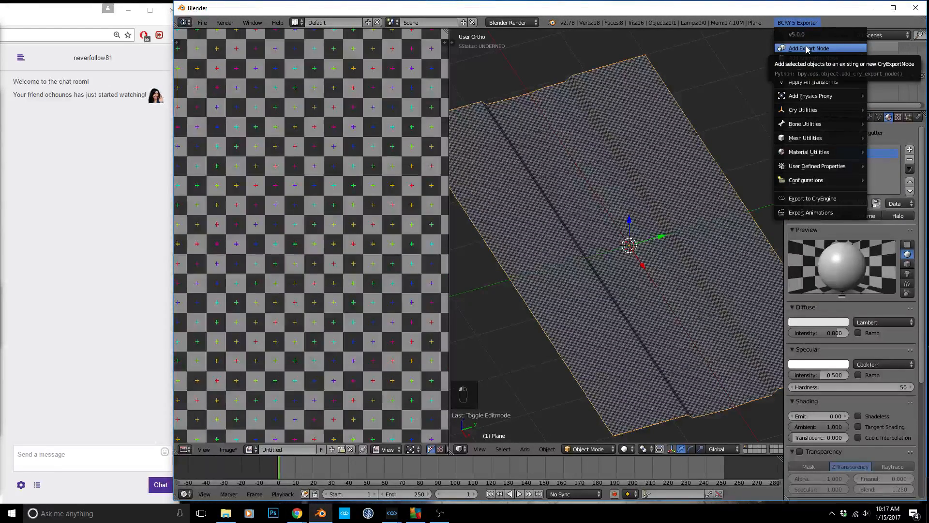
{"action": "left_click", "coordinate": [807, 49]}
{"action": "left_click", "coordinate": [829, 70]}
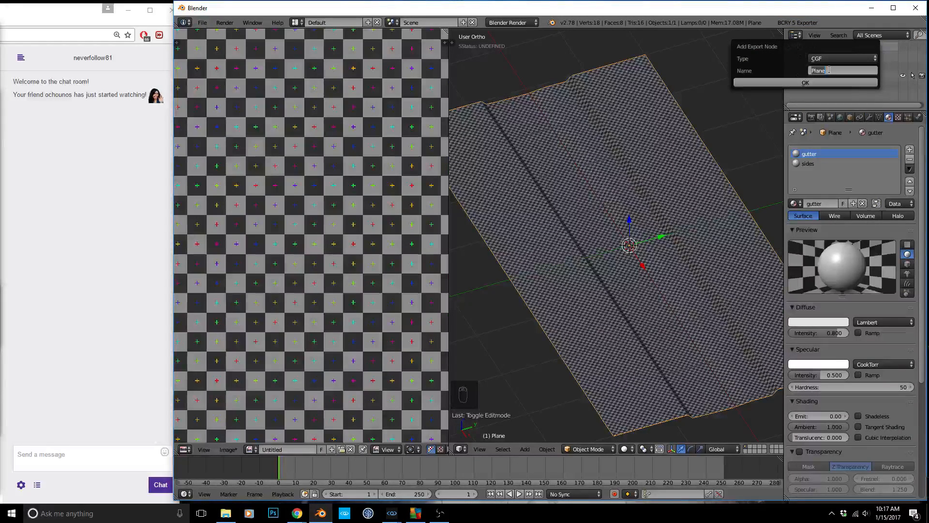
{"action": "type", "text": "gutter_Test"}
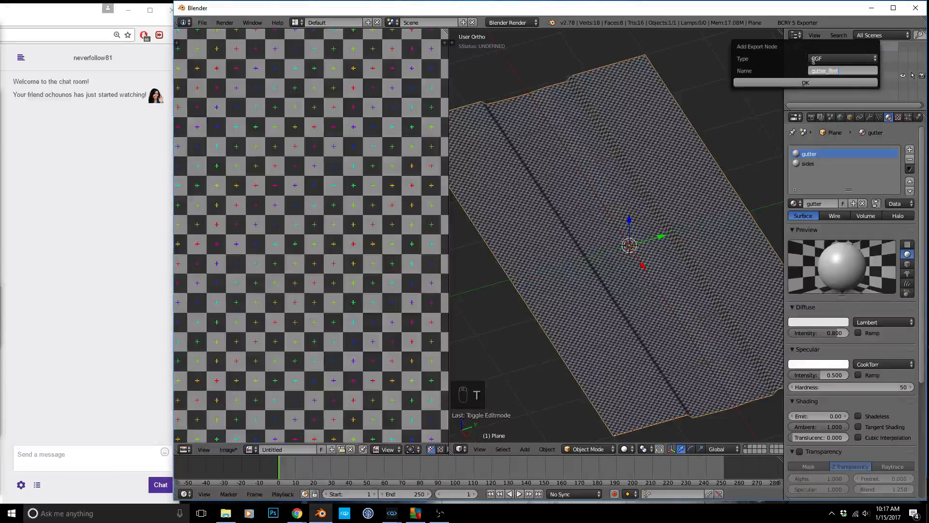
{"action": "left_click", "coordinate": [804, 82]}
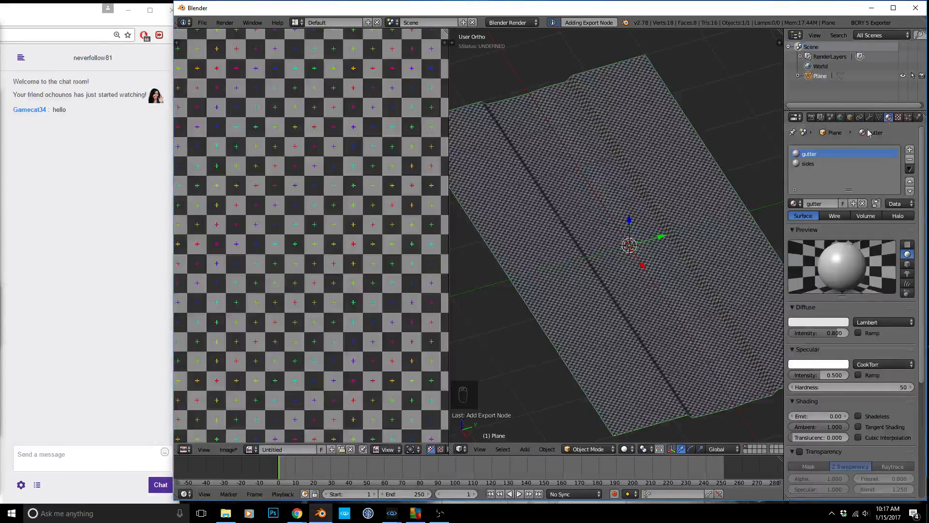
- Apply the BCRY material naming convention with Cry material name gutter_Test and physics proxy None
{"action": "left_click", "coordinate": [858, 24]}
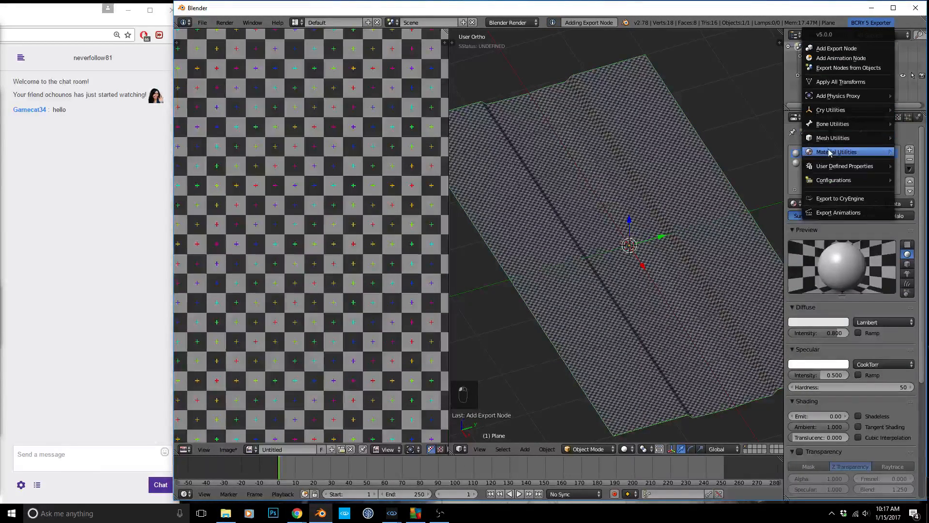
{"action": "mouse_move", "coordinate": [835, 152]}
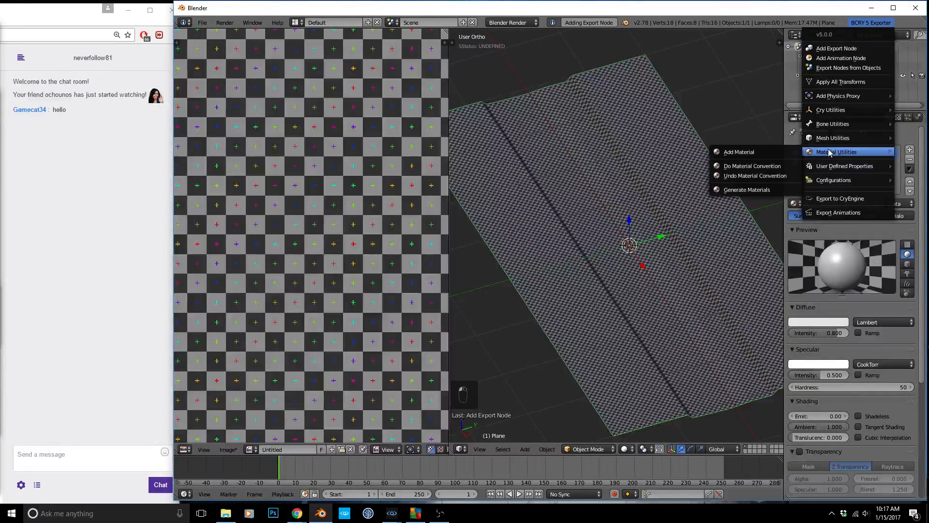
{"action": "left_click", "coordinate": [763, 166]}
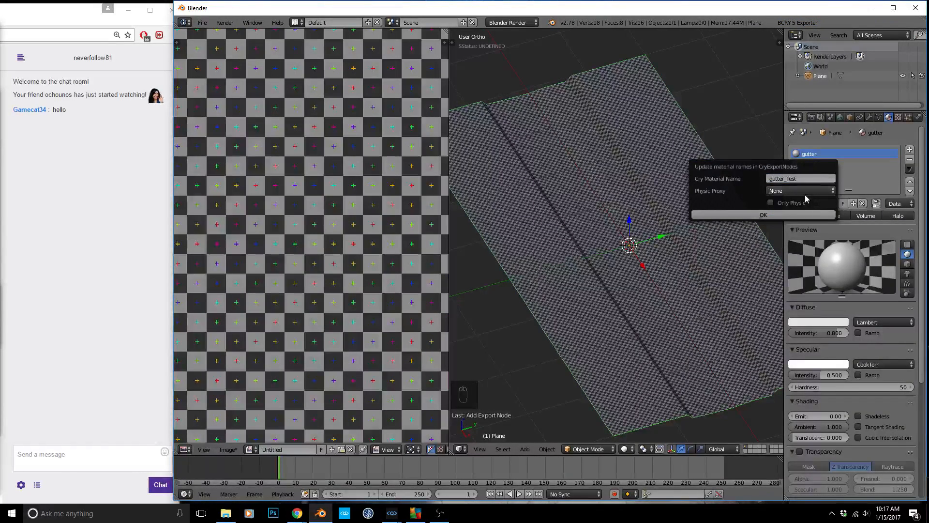
{"action": "left_click", "coordinate": [750, 214]}
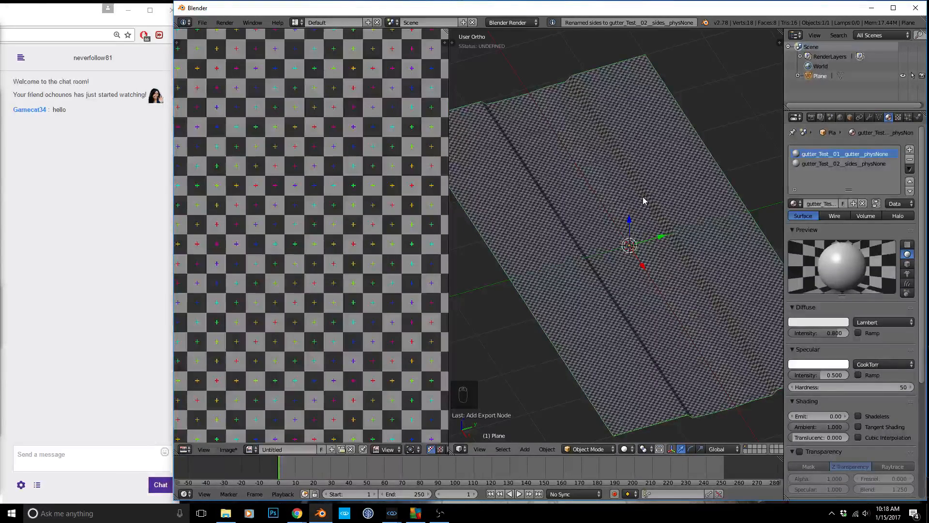
- Start an Export to CryEngine and enable the Export Selected Nodes and Generate Materials options
{"action": "scroll", "coordinate": [626, 209], "scroll_direction": "down", "scroll_amount": 2}
{"action": "middle_click_drag", "start_coordinate": [636, 219], "coordinate": [635, 207]}
{"action": "scroll", "coordinate": [634, 210], "scroll_direction": "up", "scroll_amount": 2}
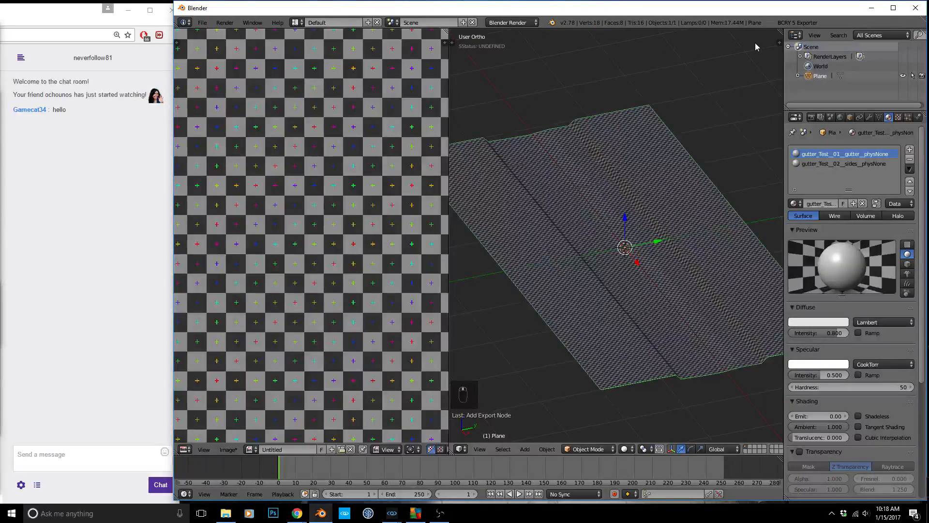
{"action": "scroll", "coordinate": [638, 174], "scroll_direction": "down", "scroll_amount": 2}
{"action": "scroll", "coordinate": [644, 160], "scroll_direction": "up", "scroll_amount": 2}
{"action": "left_click", "coordinate": [798, 23]}
{"action": "left_click", "coordinate": [798, 22]}
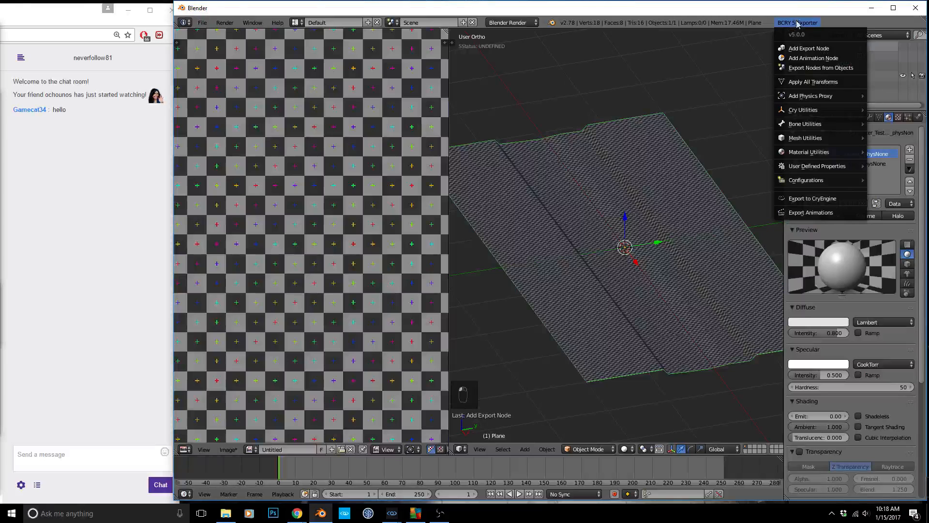
{"action": "left_click", "coordinate": [808, 199]}
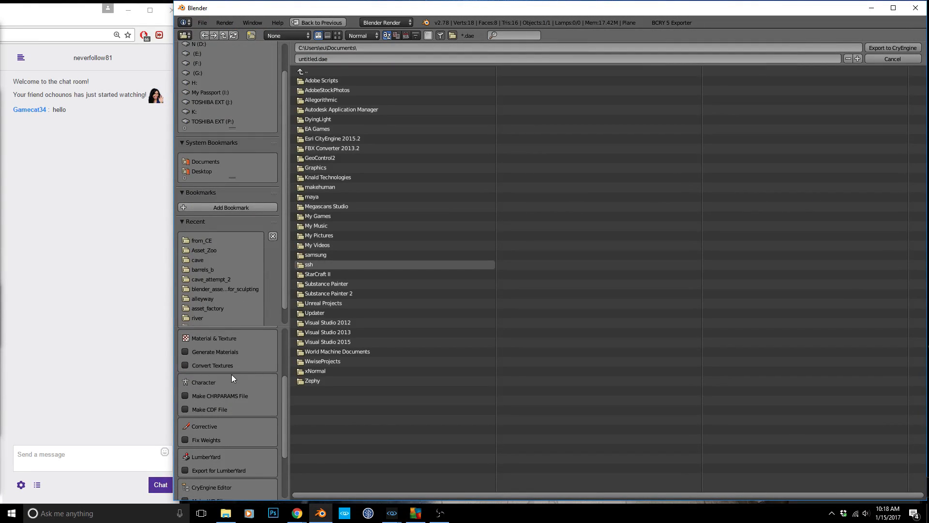
{"action": "scroll", "coordinate": [231, 373], "scroll_direction": "up", "scroll_amount": 5}
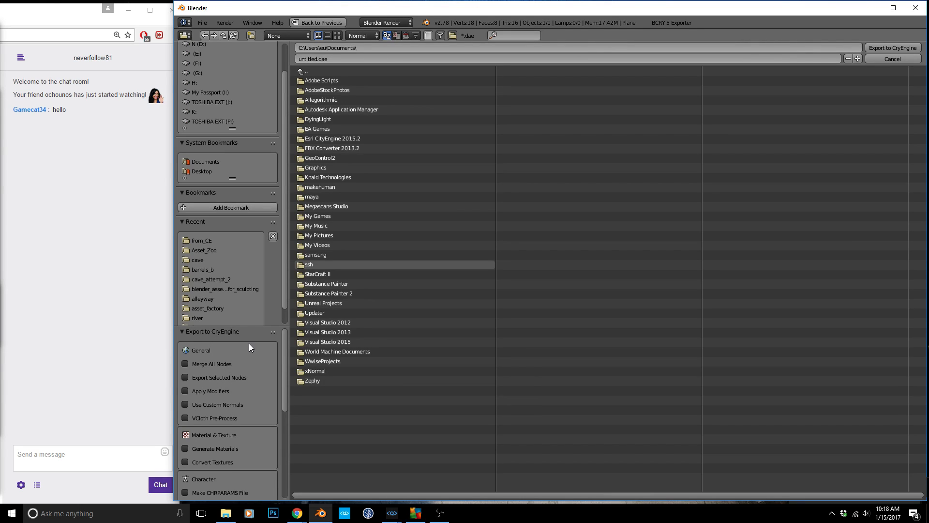
{"action": "left_click", "coordinate": [217, 376]}
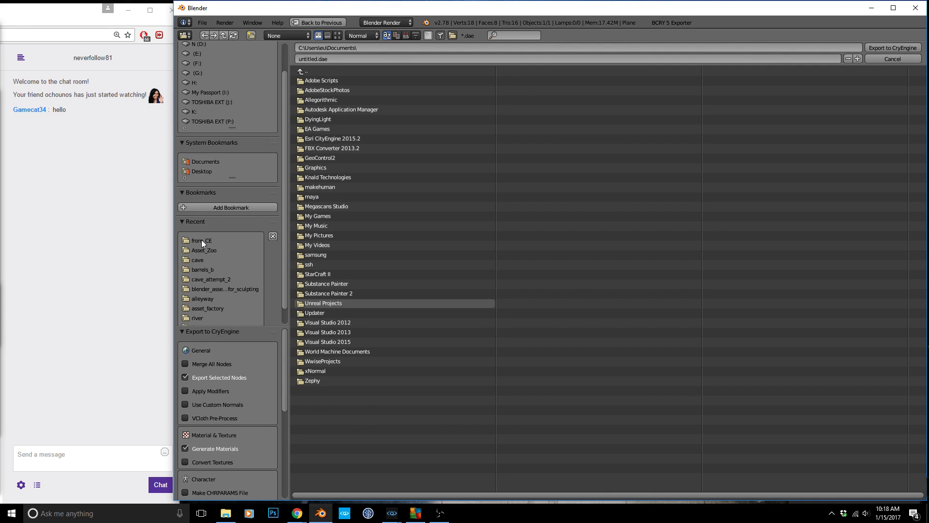
- Browse the export destination to the Asset_Zoo project's Assets\Objects\architecture\buildings\alleyway folder
{"action": "left_click", "coordinate": [202, 254]}
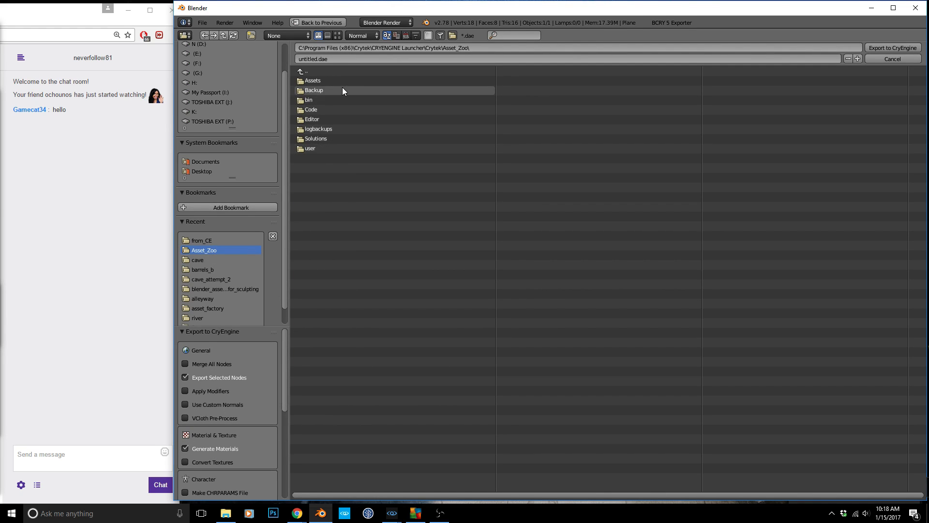
{"action": "left_click", "coordinate": [319, 81]}
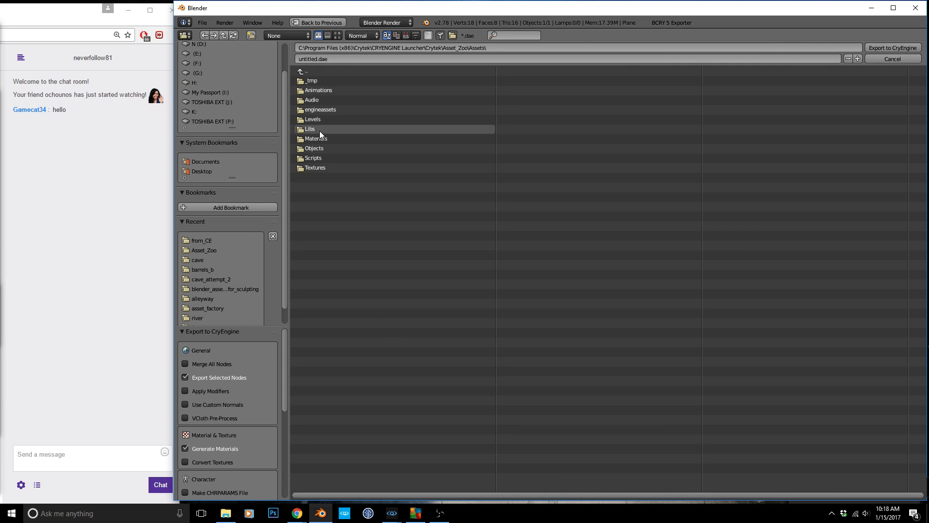
{"action": "left_click", "coordinate": [321, 151]}
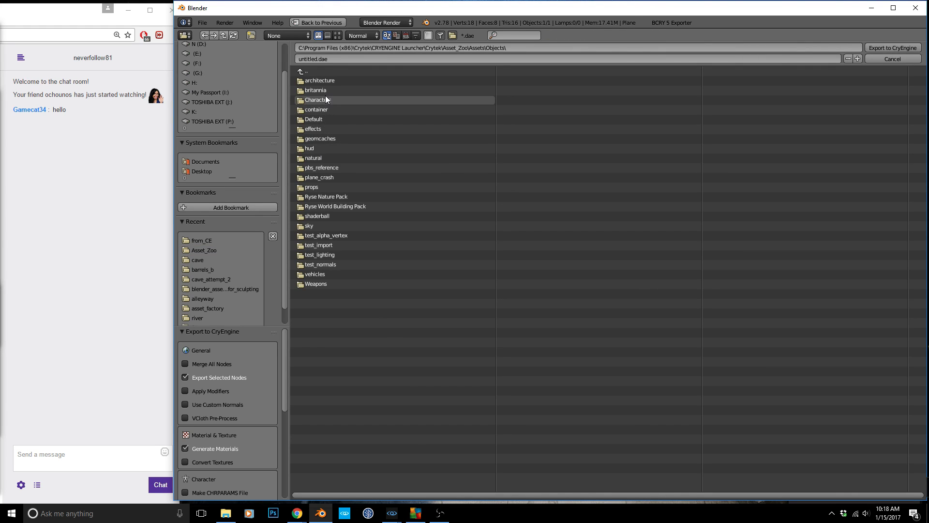
{"action": "left_click", "coordinate": [327, 82]}
{"action": "left_click", "coordinate": [324, 83]}
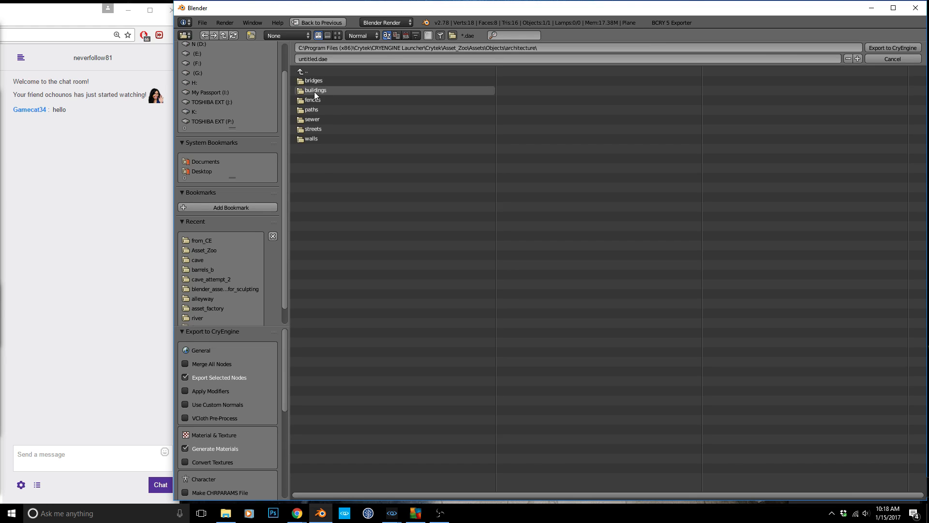
{"action": "left_click", "coordinate": [333, 81]}
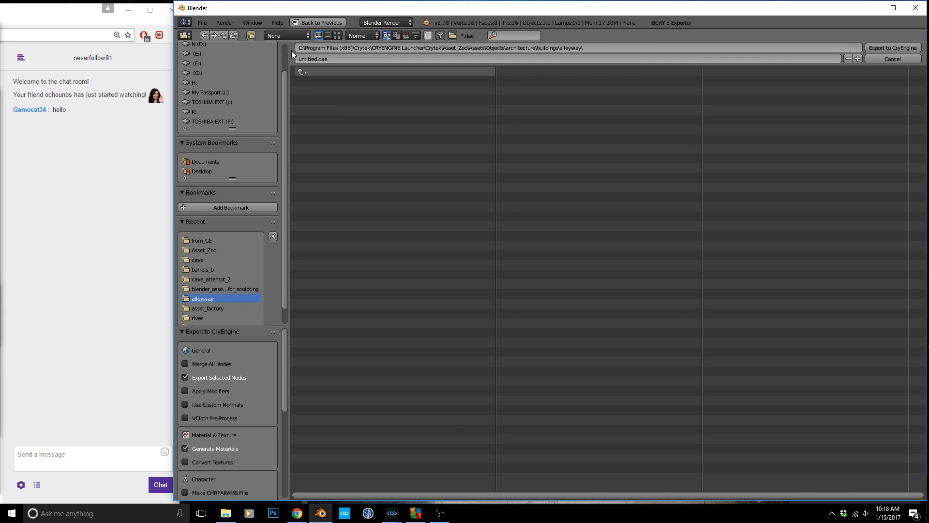
- Create a folder named stream inside alleyway and open it as the export destination
{"action": "left_click", "coordinate": [254, 35]}
{"action": "type", "text": "stream"}
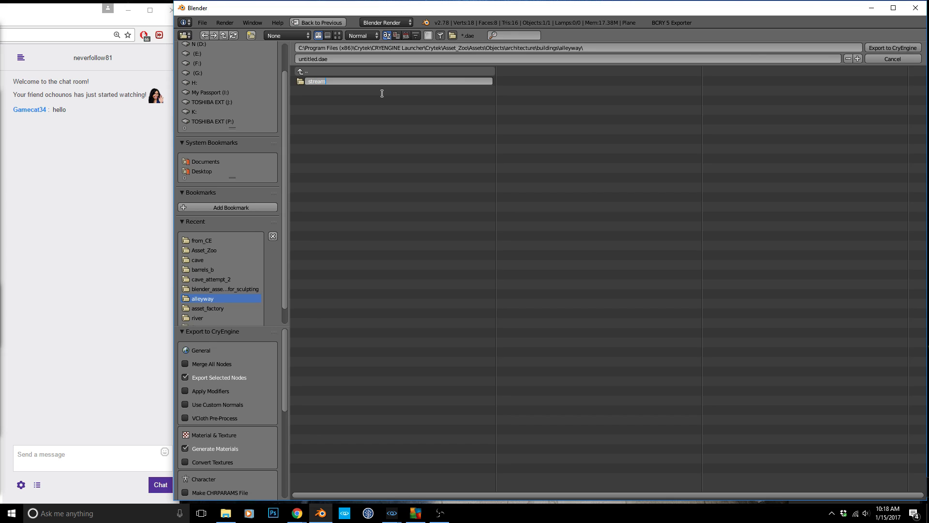
{"action": "key", "text": "Return"}
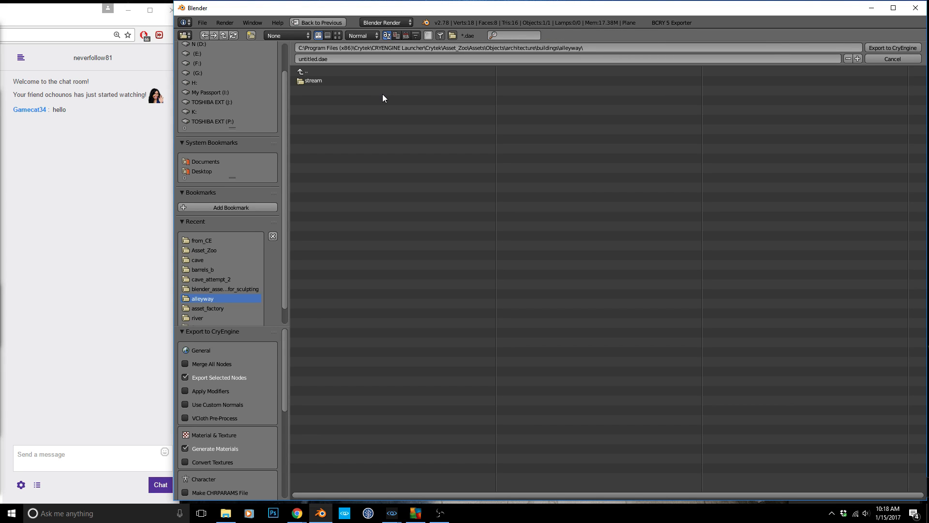
{"action": "left_click", "coordinate": [353, 81]}
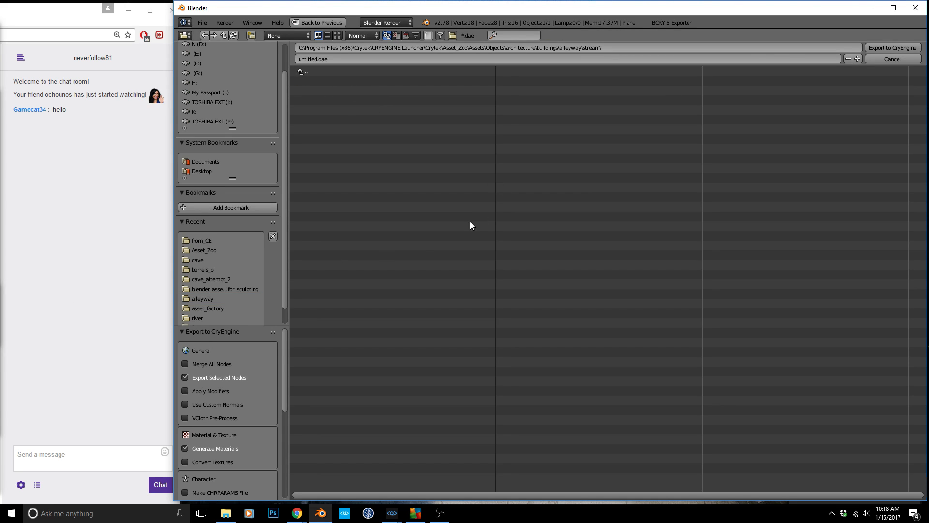
- Toggle the system console and run the CryEngine export into the stream folder
{"action": "left_click", "coordinate": [253, 23]}
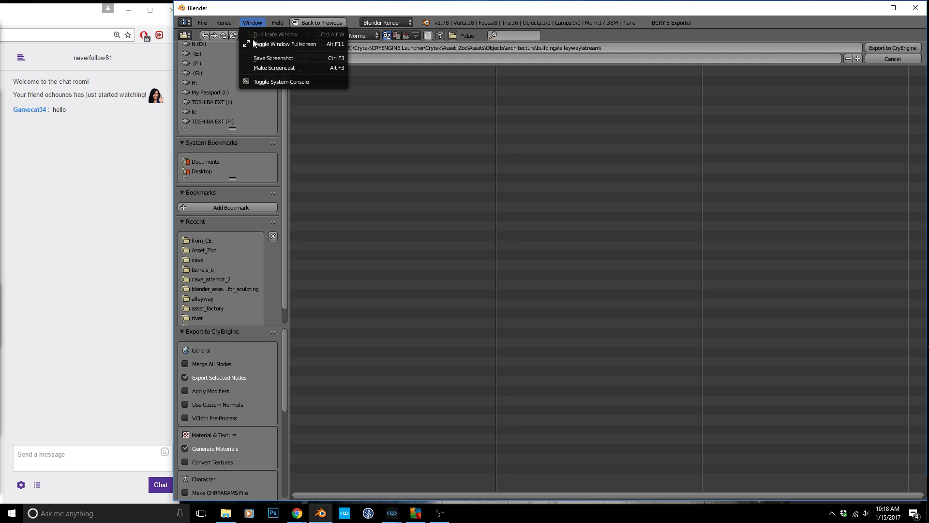
{"action": "left_click", "coordinate": [268, 80]}
{"action": "left_click_drag", "start_coordinate": [250, 79], "coordinate": [0, 85]}
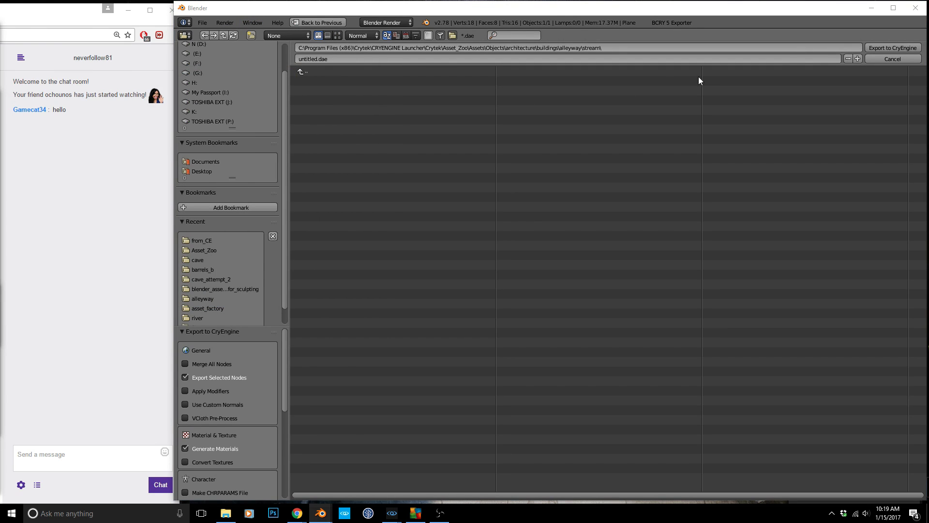
{"action": "left_click", "coordinate": [890, 47]}
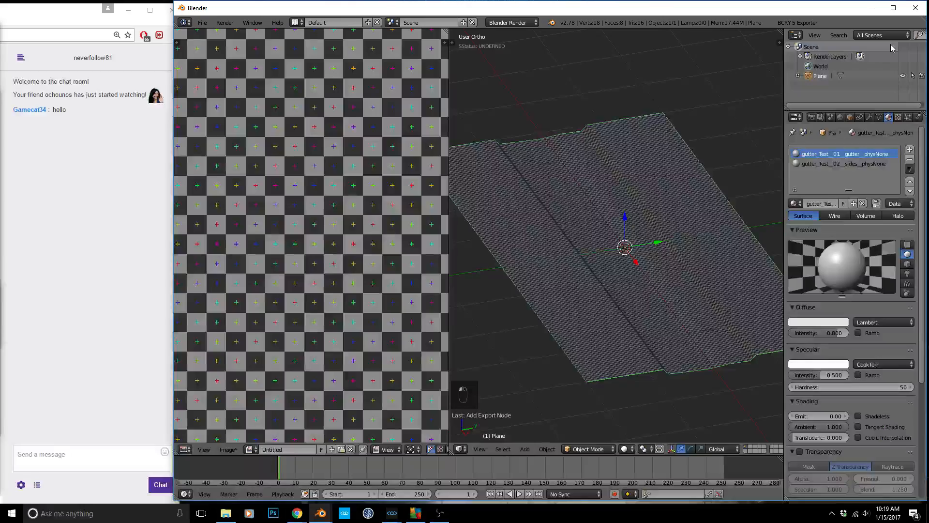
- Switch to CRYENGINE Sandbox, view the open terrain beside the hedged path and list the Brush objects available for creation
{"action": "left_click", "coordinate": [392, 512]}
{"action": "left_click", "coordinate": [204, 472]}
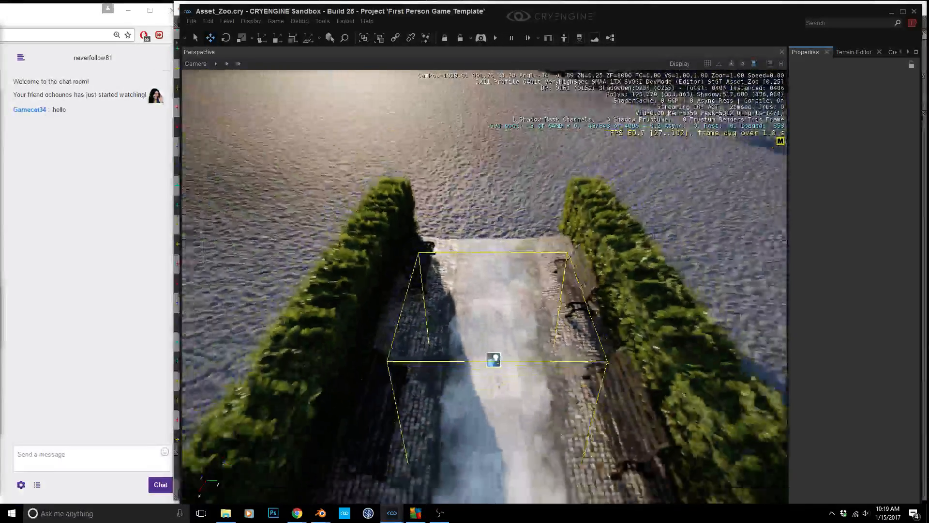
{"action": "right_click_drag", "start_coordinate": [484, 286], "coordinate": [416, 339]}
{"action": "key", "text": "s"}
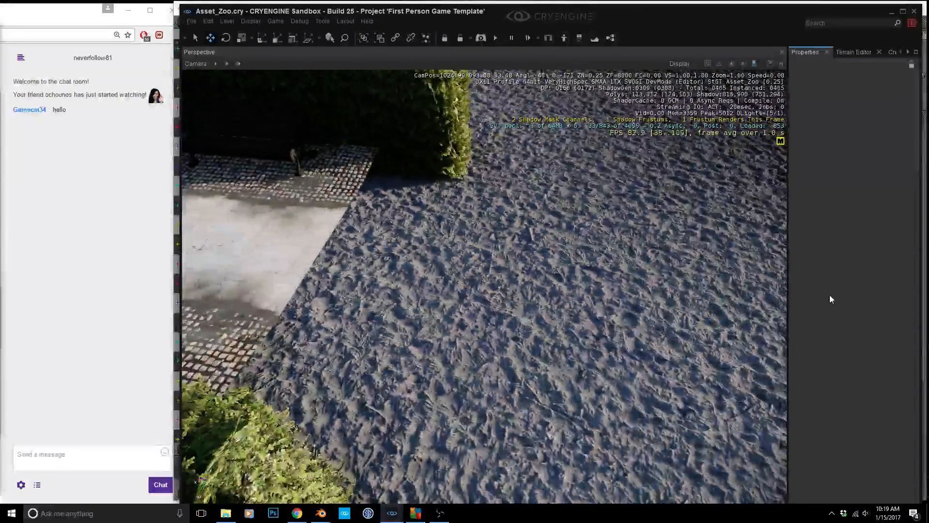
{"action": "left_click", "coordinate": [891, 52]}
{"action": "left_click", "coordinate": [828, 66]}
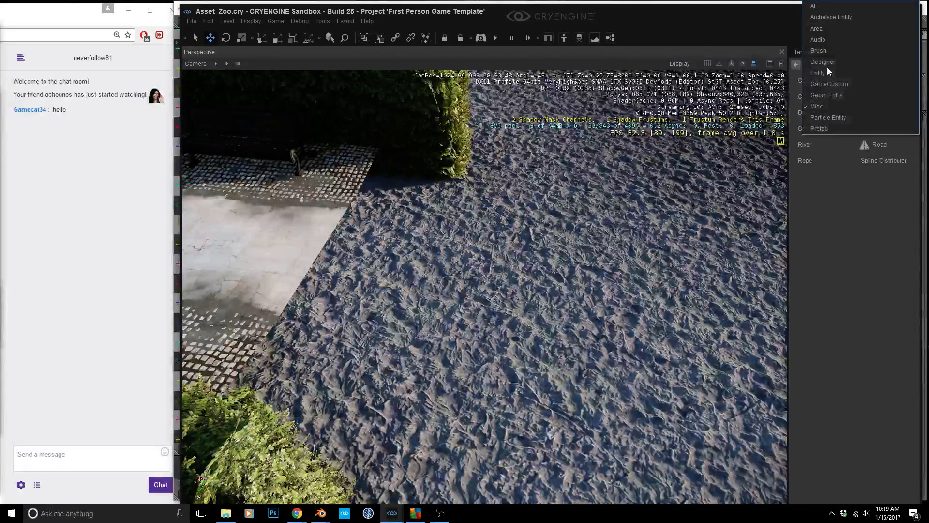
{"action": "left_click", "coordinate": [826, 47]}
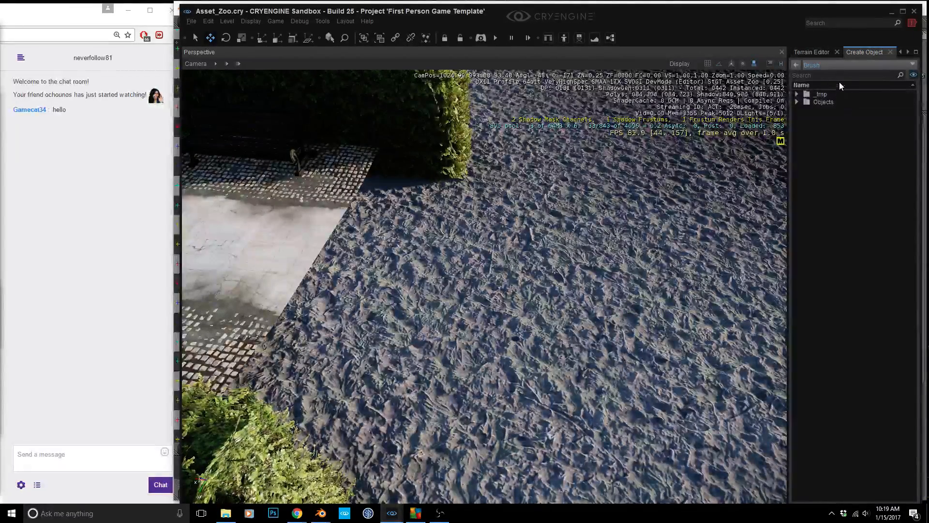
- Search the brush library for "strea" and clear the search text
{"action": "left_click", "coordinate": [841, 75]}
{"action": "type", "text": "strea"}
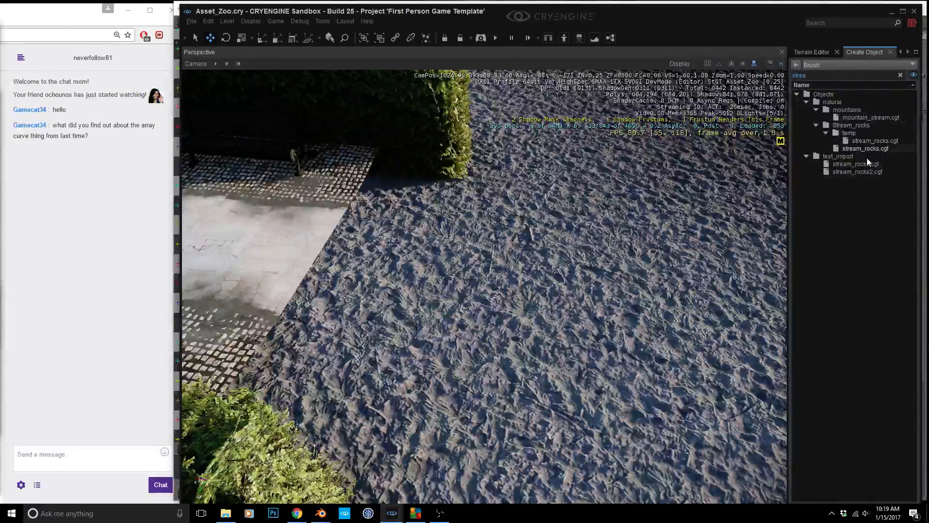
{"action": "left_click_drag", "start_coordinate": [805, 75], "coordinate": [780, 76]}
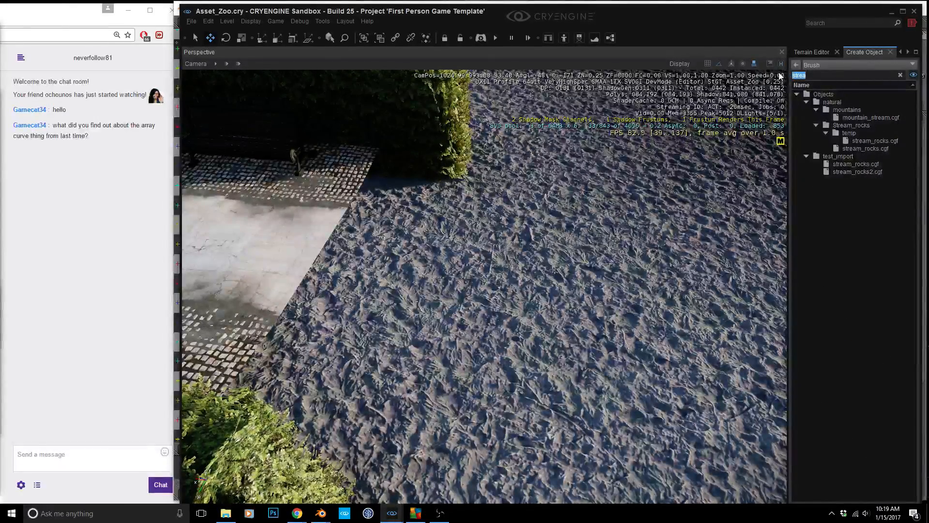
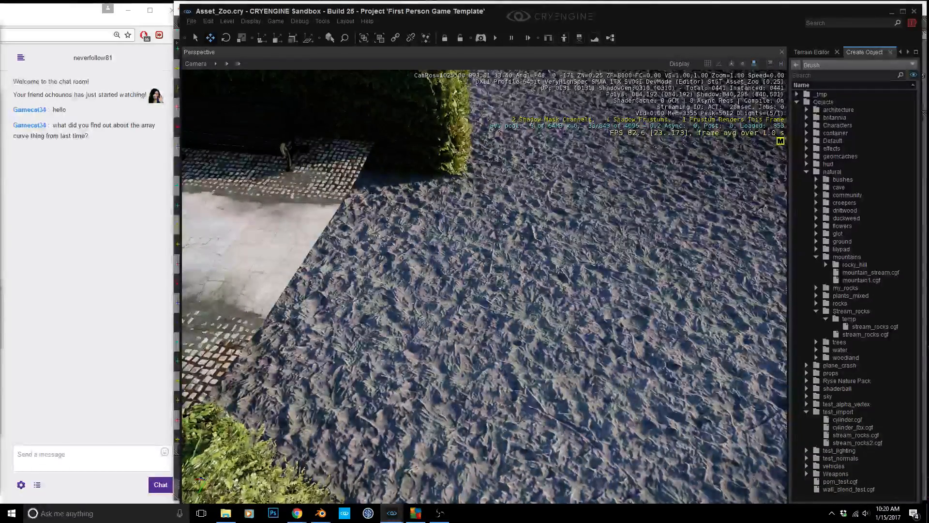
- Place the gutter_test.cgf brush from architecture/buildings/alleyway/stream on the terrain beside the hedged path
{"action": "right_click_drag", "start_coordinate": [569, 173], "coordinate": [569, 169]}
{"action": "key", "text": "w"}
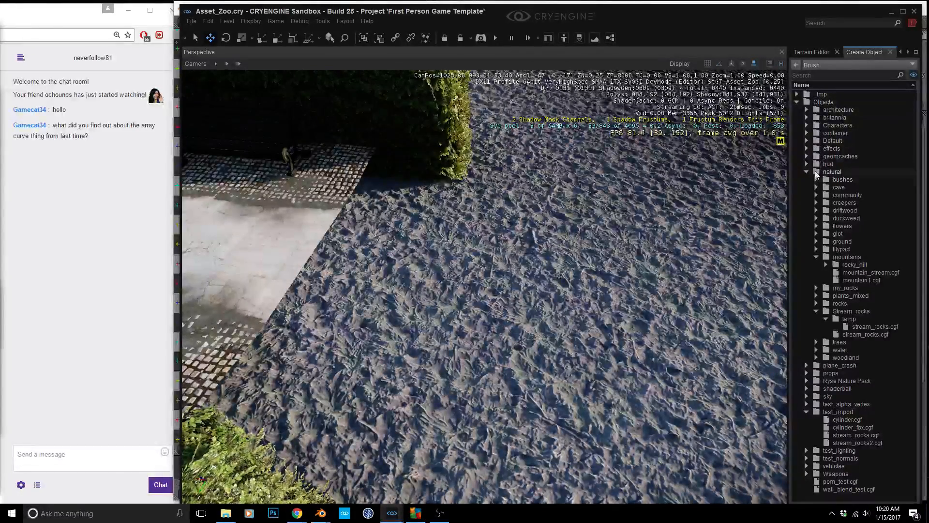
{"action": "left_click", "coordinate": [806, 110]}
{"action": "left_click", "coordinate": [816, 125]}
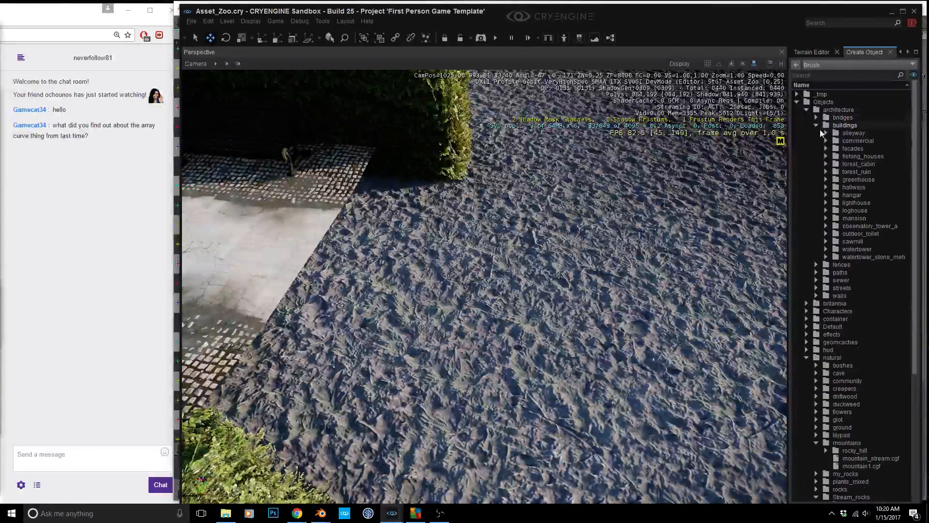
{"action": "left_click", "coordinate": [826, 133]}
{"action": "left_click", "coordinate": [834, 141]}
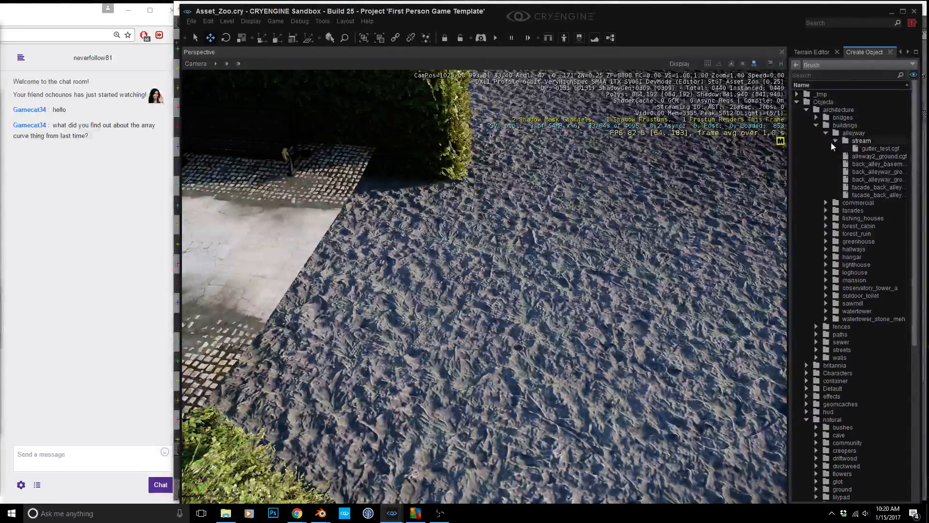
{"action": "left_click", "coordinate": [881, 149]}
{"action": "left_click_drag", "start_coordinate": [885, 151], "coordinate": [673, 299]}
{"action": "mouse_move", "coordinate": [637, 262]}
{"action": "right_mouse_down"}
{"action": "mouse_move", "coordinate": [706, 256]}
{"action": "mouse_move", "coordinate": [581, 251]}
{"action": "mouse_move", "coordinate": [605, 246]}
{"action": "right_mouse_up"}
{"action": "left_click", "coordinate": [637, 260]}
{"action": "key", "text": "s"}
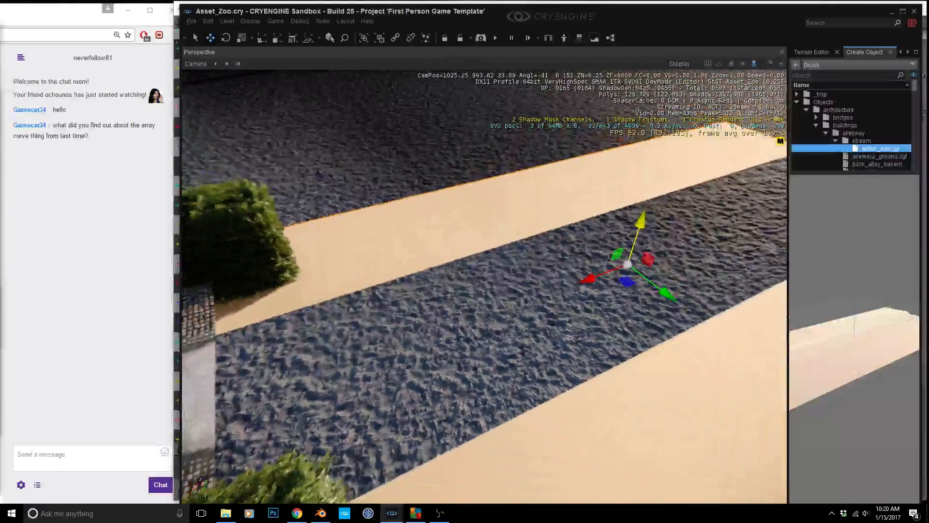
- Move the gutter brush lengthwise along the alley direction, away from the hedges
{"action": "mouse_move", "coordinate": [558, 225]}
{"action": "left_mouse_down"}
{"action": "mouse_move", "coordinate": [570, 204]}
{"action": "mouse_move", "coordinate": [570, 213]}
{"action": "left_mouse_up"}
{"action": "key", "text": "d"}
{"action": "mouse_move", "coordinate": [570, 213]}
{"action": "right_mouse_down"}
{"action": "mouse_move", "coordinate": [523, 209]}
{"action": "mouse_move", "coordinate": [567, 242]}
{"action": "right_mouse_up"}
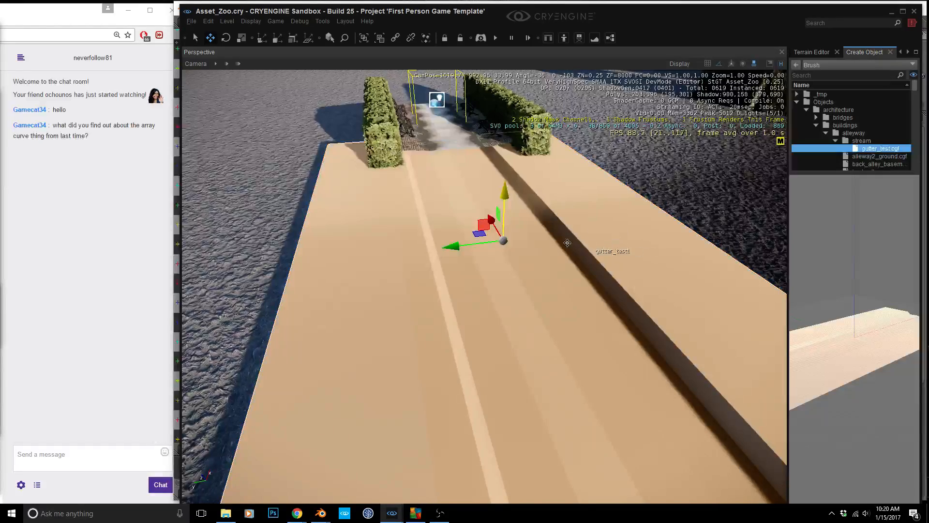
{"action": "left_click_drag", "start_coordinate": [491, 221], "coordinate": [537, 320]}
{"action": "right_click_drag", "start_coordinate": [537, 320], "coordinate": [679, 307]}
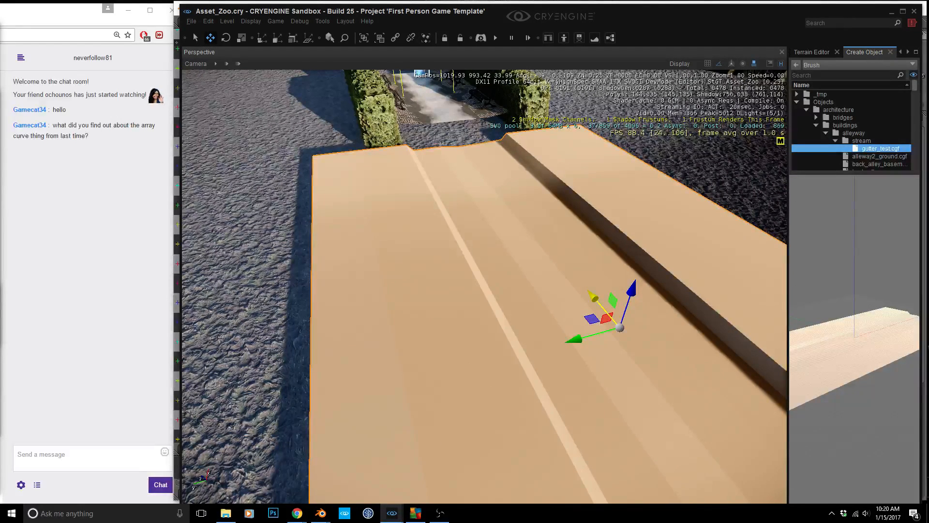
- Examine the gutter's cracked concrete floor and cobblestone sides from several viewpoints for texture scale and blending
{"action": "right_click_drag", "start_coordinate": [697, 196], "coordinate": [602, 179]}
{"action": "key", "text": "d"}
{"action": "key", "text": "w"}
{"action": "key", "text": "a"}
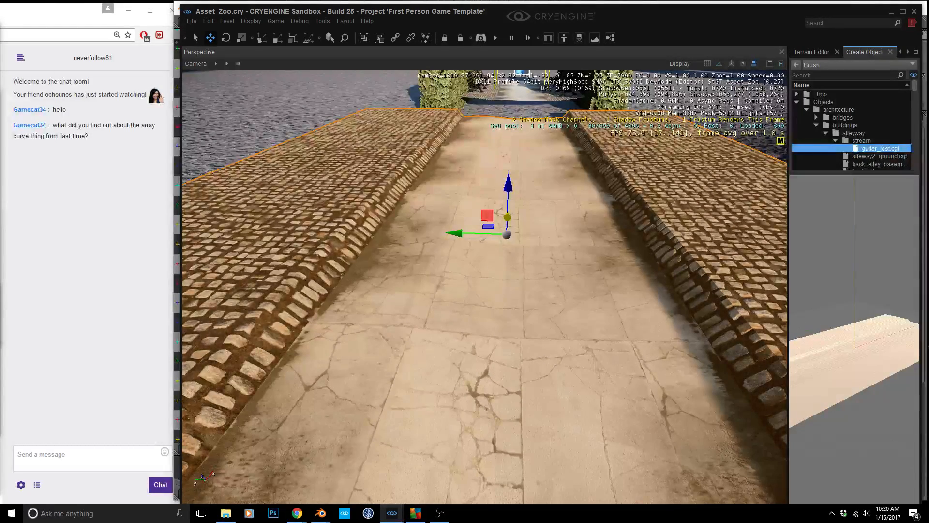
{"action": "right_click_drag", "start_coordinate": [553, 349], "coordinate": [635, 353]}
{"action": "key", "text": "a"}
{"action": "key", "text": "d"}
{"action": "key", "text": "a"}
{"action": "key", "text": "a"}
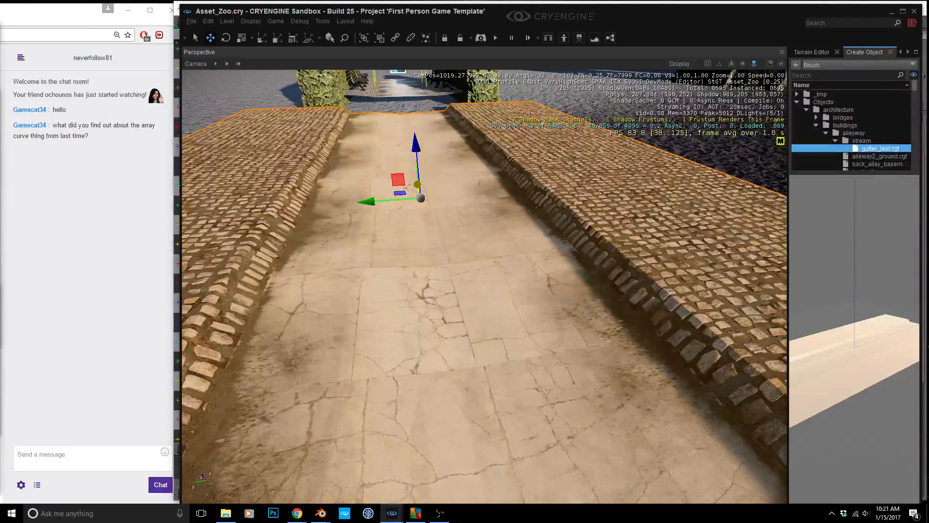
{"action": "right_click_drag", "start_coordinate": [691, 346], "coordinate": [682, 359]}
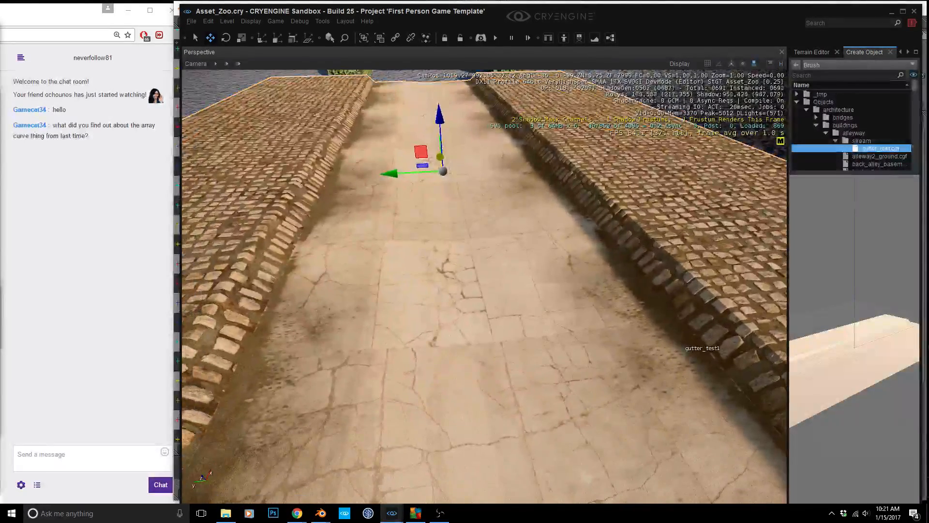
{"action": "key", "text": "d"}
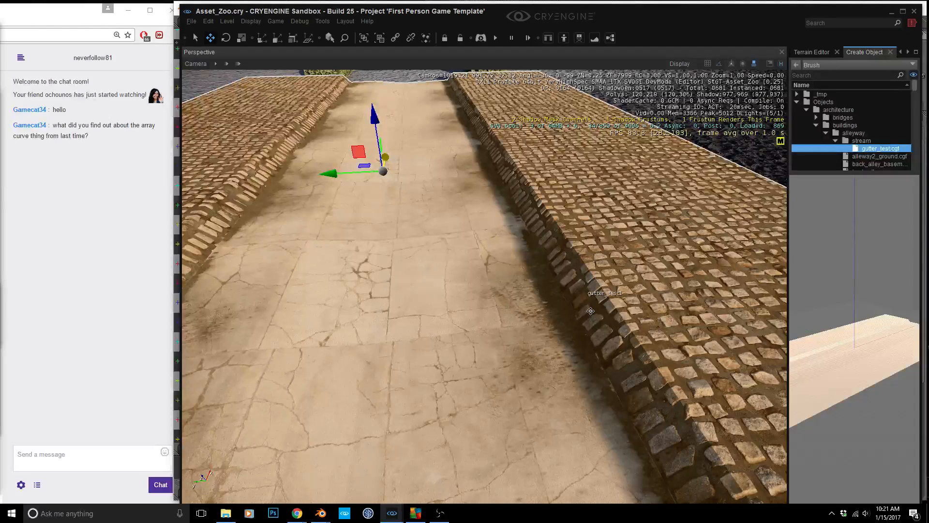
- Bring the Material Editor over the viewport, collapse the expanded alleyway materials and widen the tree to show full names
{"action": "left_click_drag", "start_coordinate": [928, 127], "coordinate": [525, 138]}
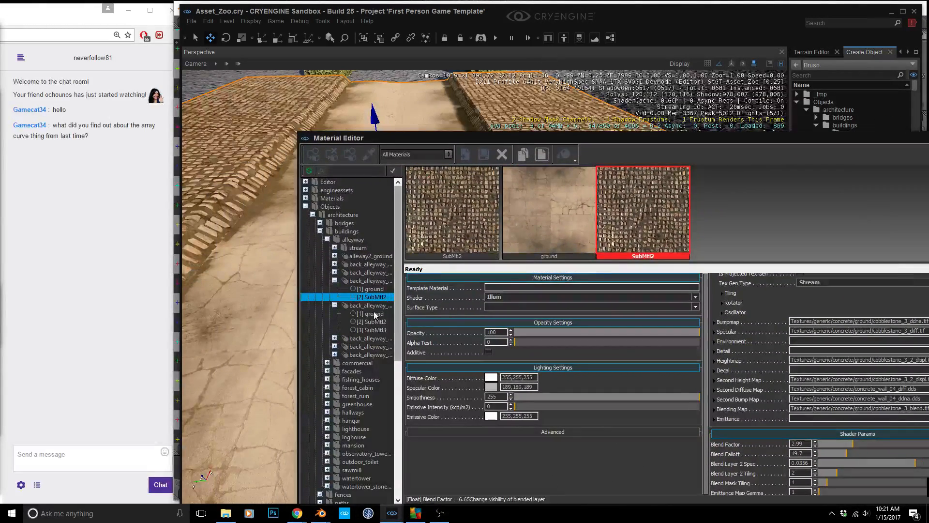
{"action": "left_click", "coordinate": [337, 306]}
{"action": "left_click", "coordinate": [336, 279]}
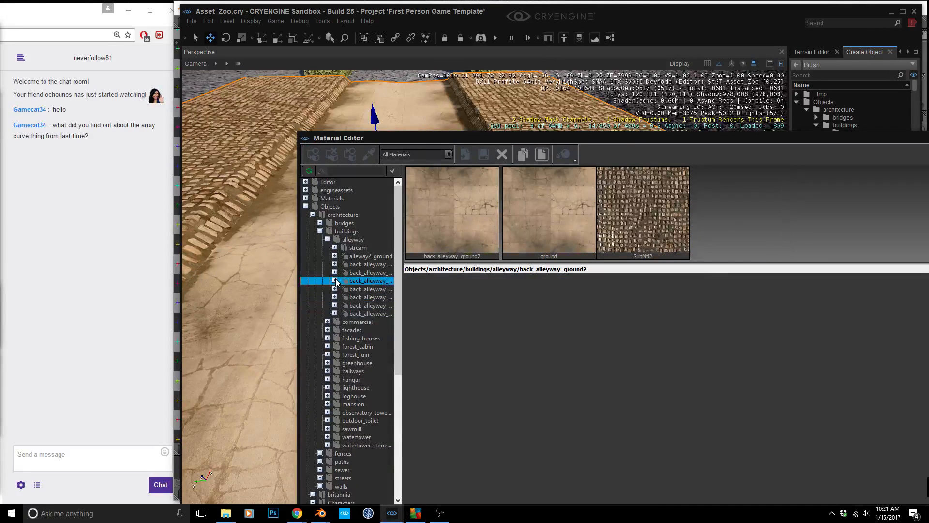
{"action": "left_click_drag", "start_coordinate": [403, 315], "coordinate": [459, 315]}
- Compare the back_alleyway_ground6, ground4, ground3 and ground2 materials and inspect the ground sub-material of back_alleyway_ground2
{"action": "left_click", "coordinate": [396, 314]}
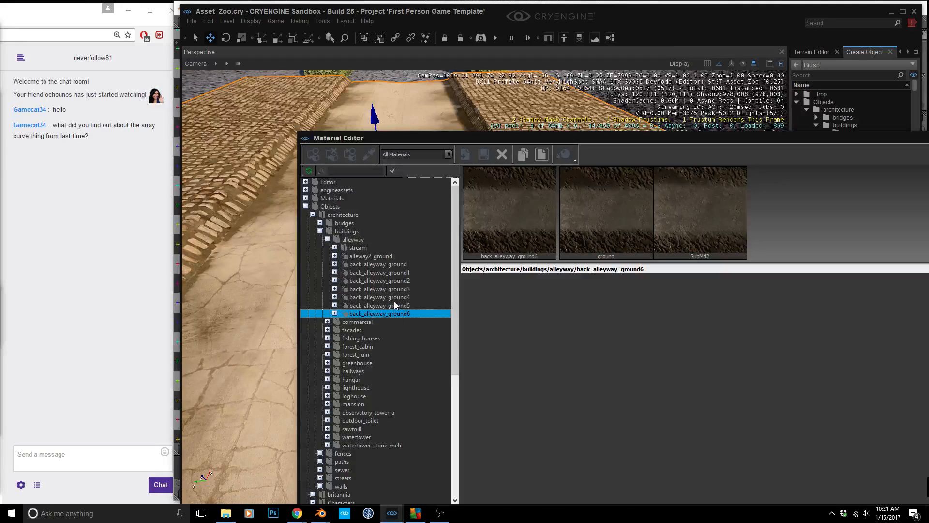
{"action": "left_click", "coordinate": [393, 297]}
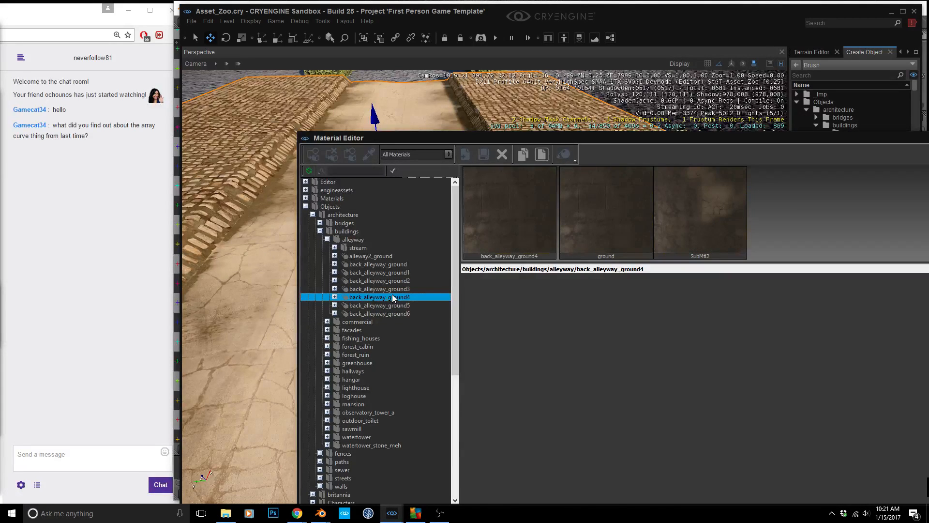
{"action": "left_click", "coordinate": [390, 288]}
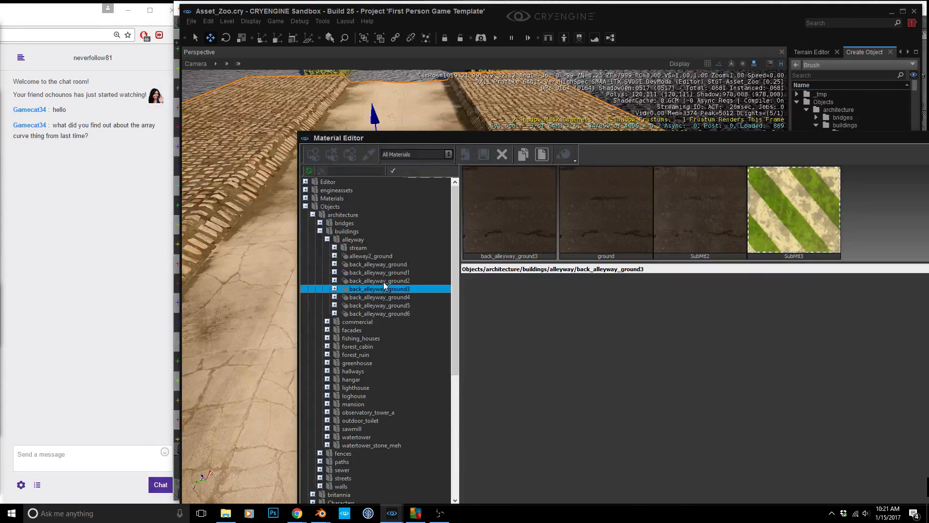
{"action": "left_click", "coordinate": [383, 282]}
{"action": "left_click", "coordinate": [577, 223]}
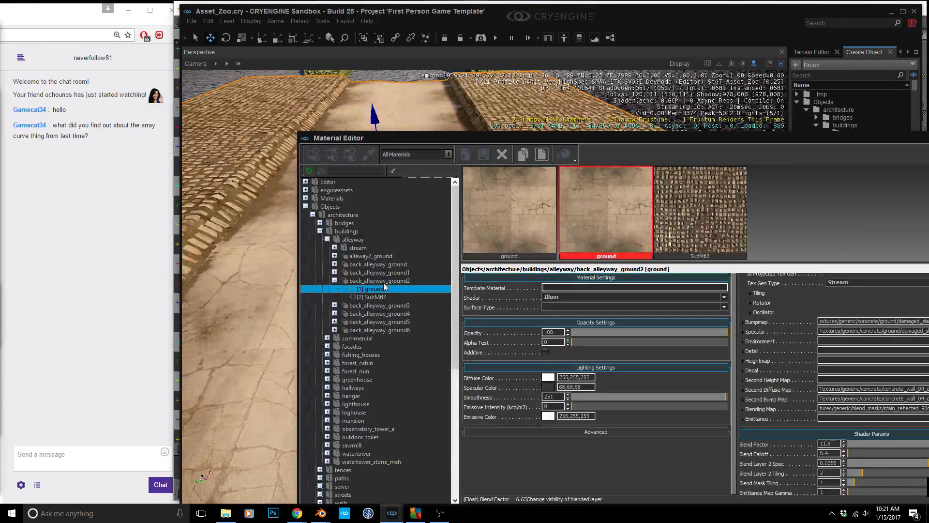
- Duplicate the back_alleyway_ground2 material
{"action": "left_click", "coordinate": [385, 282]}
{"action": "right_click", "coordinate": [385, 283]}
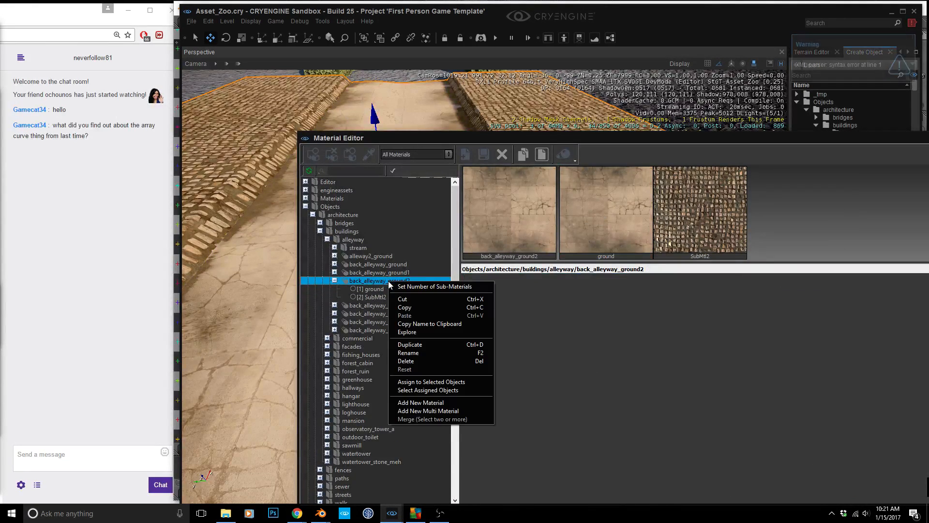
{"action": "left_click", "coordinate": [449, 344]}
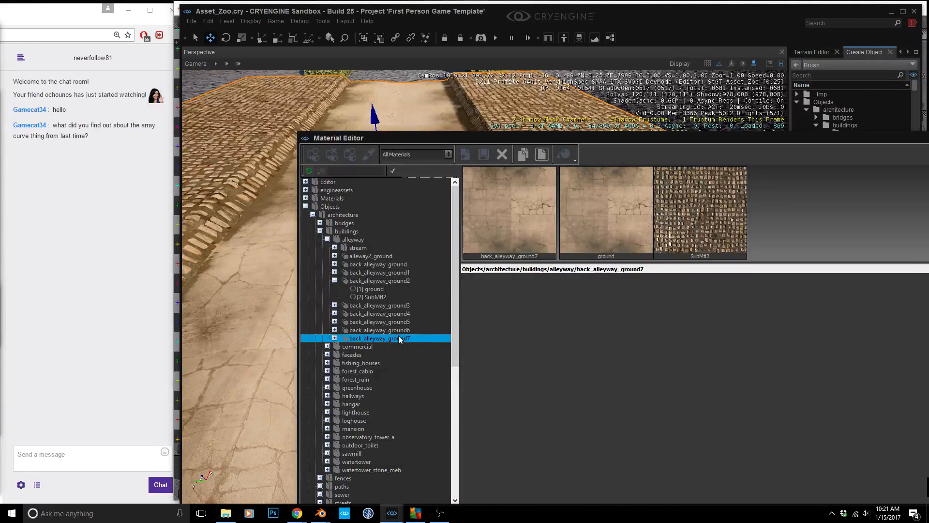
- Open the duplicated material's SubMtl2 cobblestone sub-material and reposition the Material Editor so its texture and shader settings show
{"action": "left_click", "coordinate": [672, 208]}
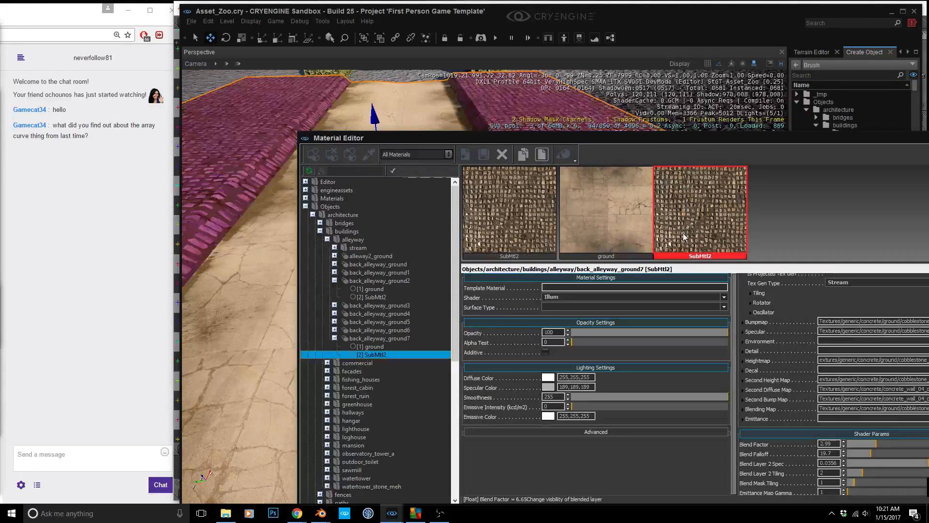
{"action": "left_click_drag", "start_coordinate": [646, 136], "coordinate": [425, 159]}
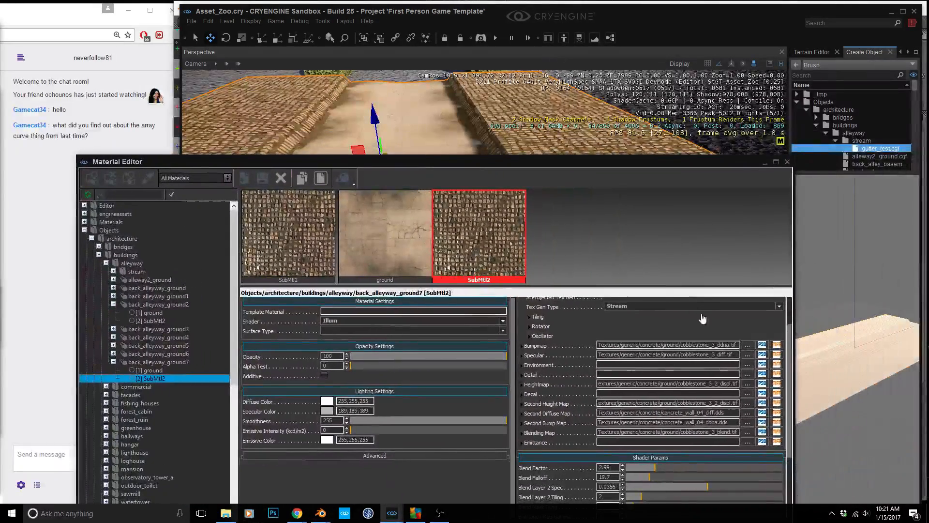
- Browse replacement diffuse textures for SubMtl2 of back_alleyway_ground7, previewing damaged_slabs1_diff.dds and pavement_stones_a_diff.dds
{"action": "left_click_drag", "start_coordinate": [790, 327], "coordinate": [786, 301]}
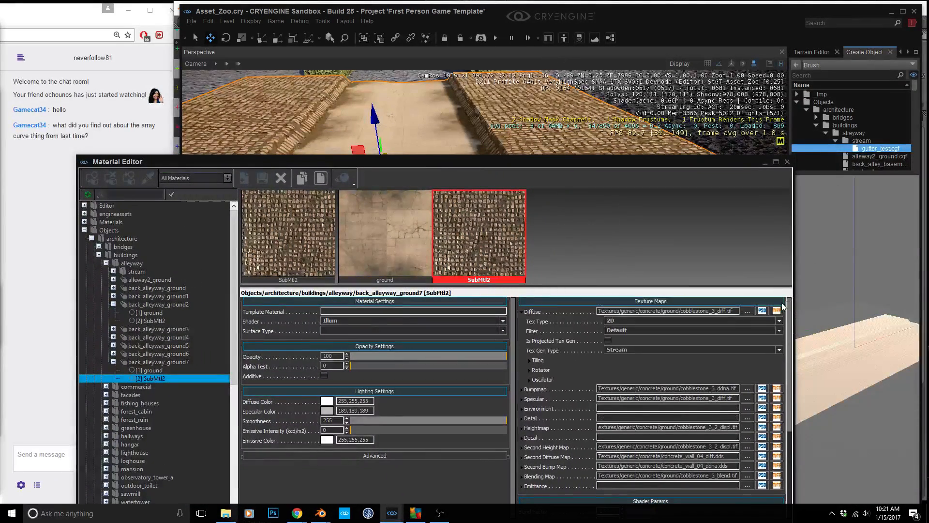
{"action": "left_click", "coordinate": [749, 314]}
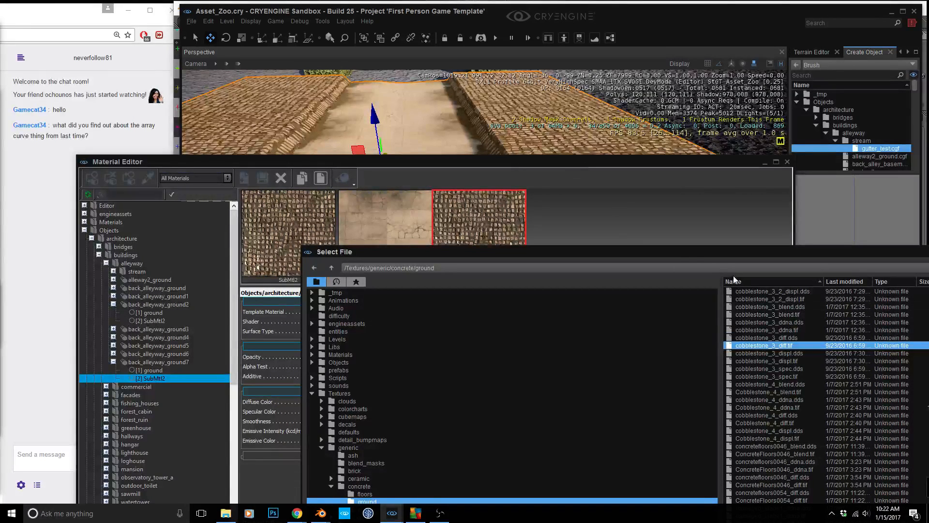
{"action": "left_click_drag", "start_coordinate": [675, 256], "coordinate": [626, 93]}
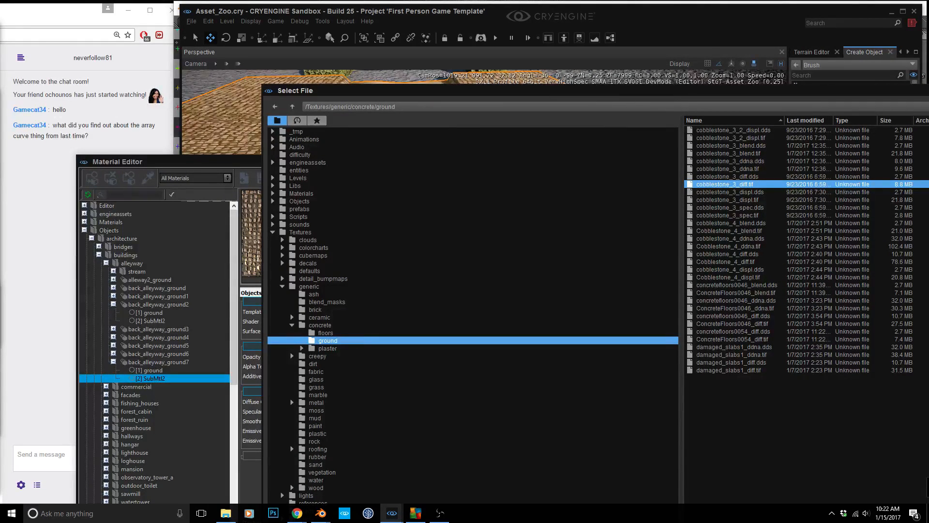
{"action": "left_click_drag", "start_coordinate": [928, 229], "coordinate": [891, 229]}
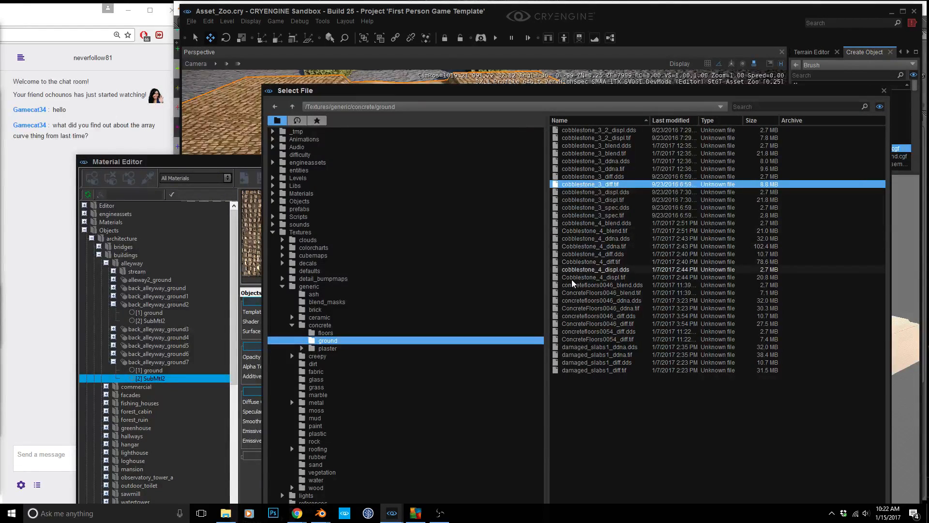
{"action": "left_click", "coordinate": [629, 362]}
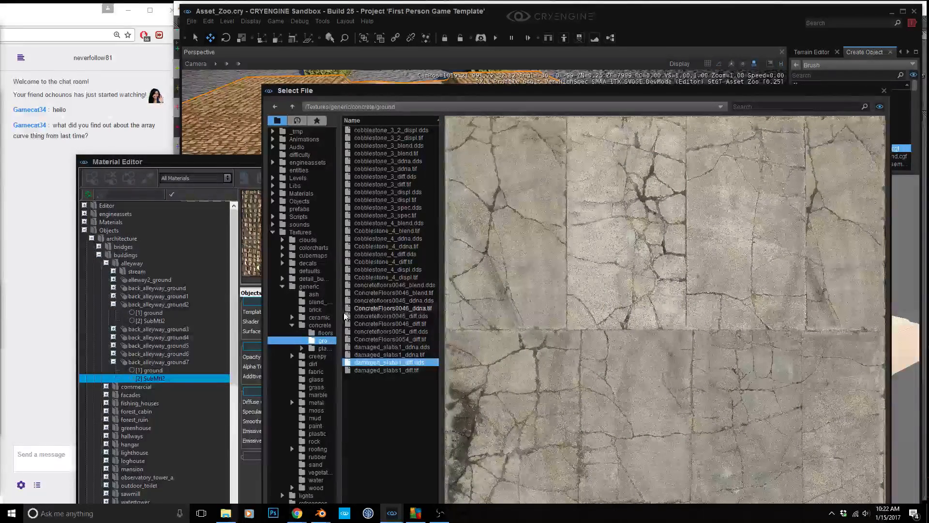
{"action": "left_click_drag", "start_coordinate": [345, 316], "coordinate": [366, 312]}
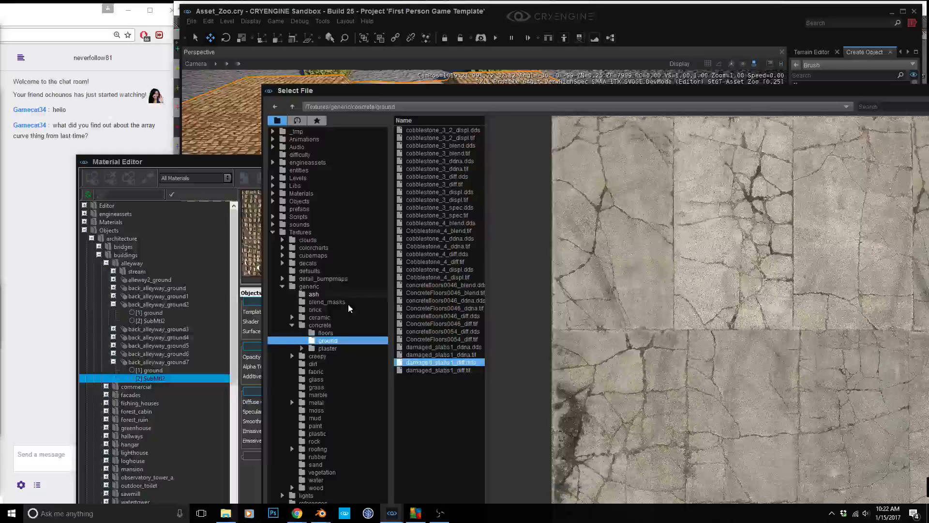
{"action": "left_click", "coordinate": [326, 332]}
{"action": "left_click", "coordinate": [446, 138]}
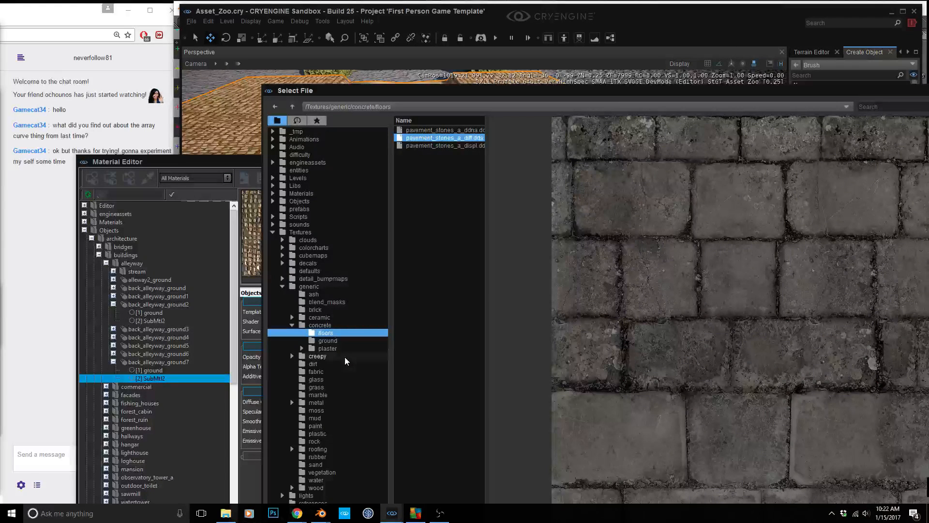
- Preview the generic concrete textures and assign concrete_curbs_diff.dds as SubMtl2's diffuse map
{"action": "left_click", "coordinate": [320, 325]}
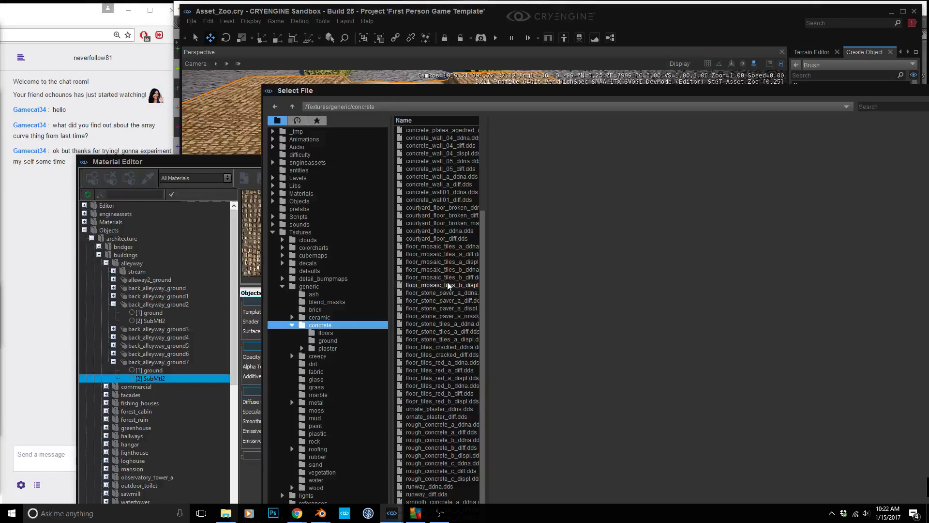
{"action": "scroll", "coordinate": [458, 342], "scroll_direction": "up", "scroll_amount": 2}
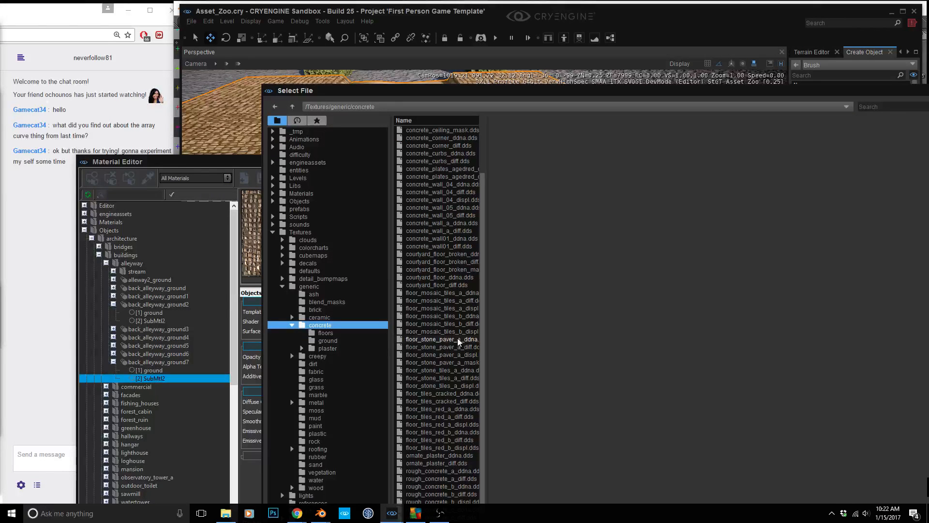
{"action": "scroll", "coordinate": [459, 342], "scroll_direction": "up", "scroll_amount": 3}
{"action": "left_click", "coordinate": [460, 162]}
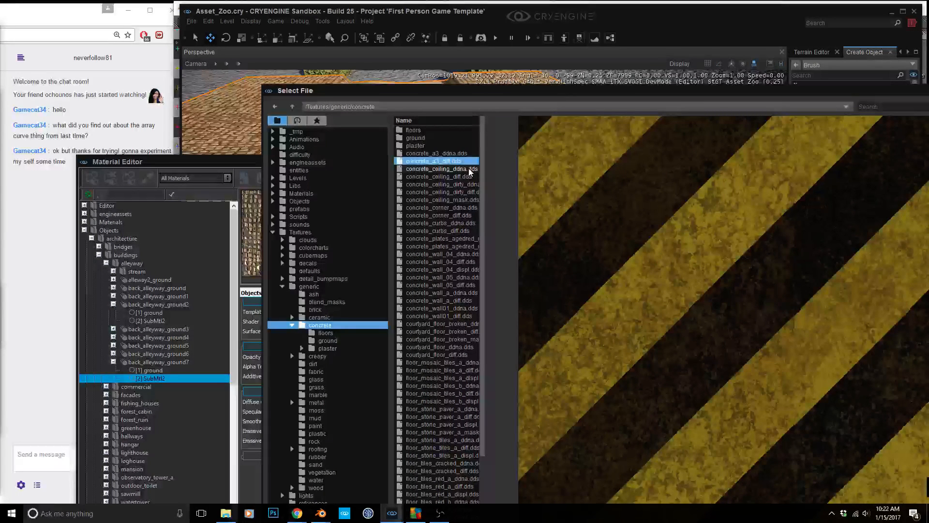
{"action": "key", "text": "Down"}
{"action": "key", "text": "Down"}
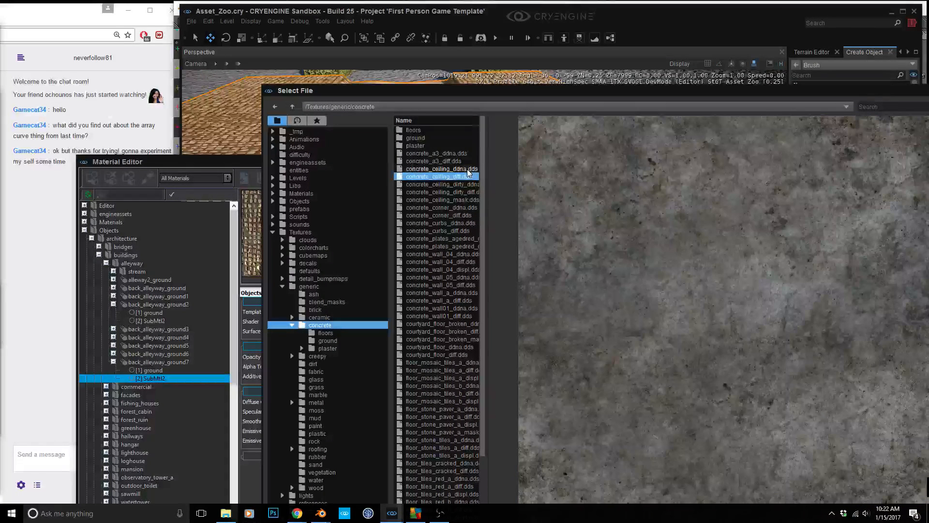
{"action": "left_click", "coordinate": [466, 216]}
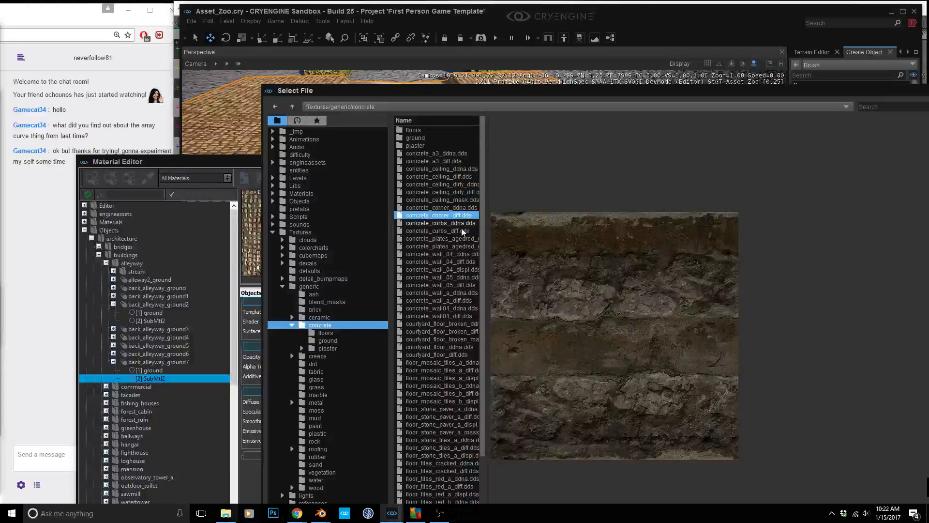
{"action": "left_click", "coordinate": [462, 231]}
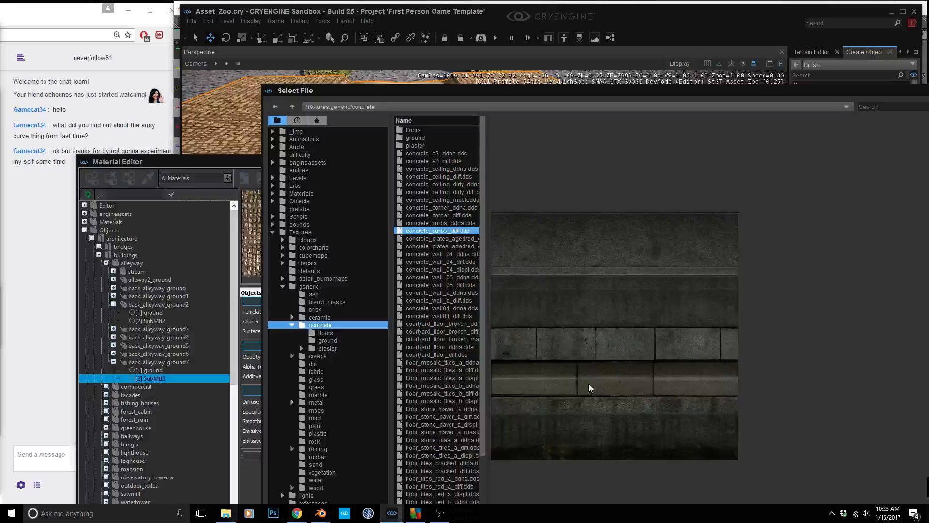
{"action": "double_click", "coordinate": [460, 231]}
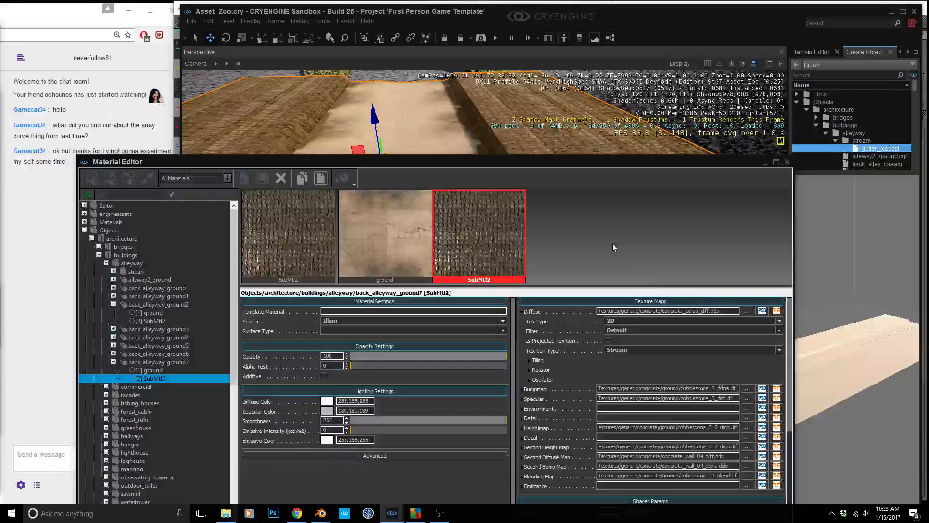
- Copy the diffuse texture path concrete_curbs_diff.dds into SubMtl2's Bumpmap and Specular maps
{"action": "left_click", "coordinate": [723, 311]}
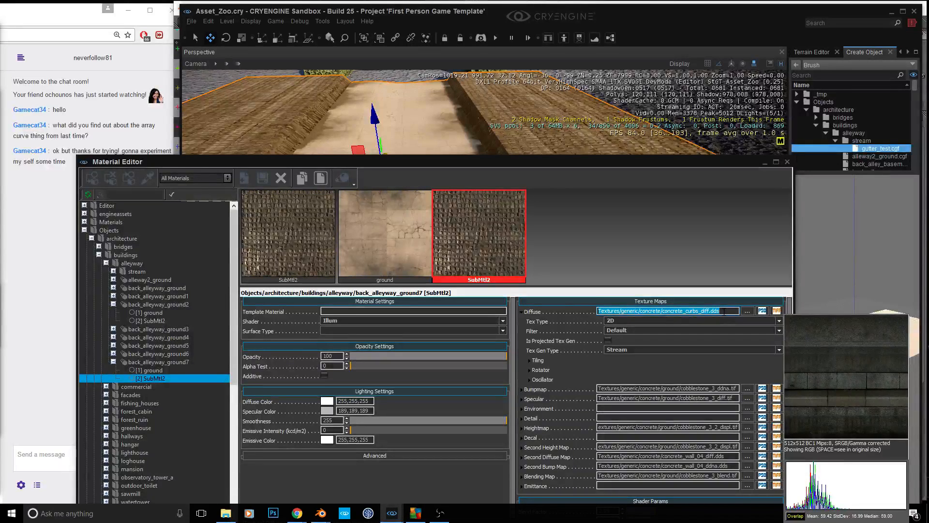
{"action": "key", "text": "ctrl+c"}
{"action": "left_click", "coordinate": [706, 388]}
{"action": "key", "text": "ctrl+v"}
{"action": "left_click", "coordinate": [705, 397]}
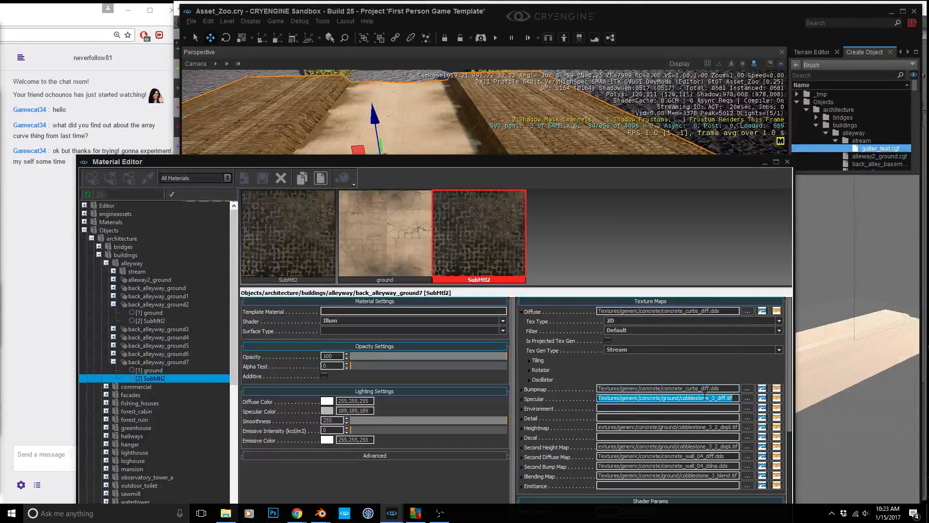
{"action": "key", "text": "ctrl+v"}
{"action": "left_click", "coordinate": [731, 388]}
- Clear the Heightmap, Second Height Map and Blending Map textures of SubMtl2
{"action": "left_click", "coordinate": [707, 427]}
{"action": "key", "text": "Delete"}
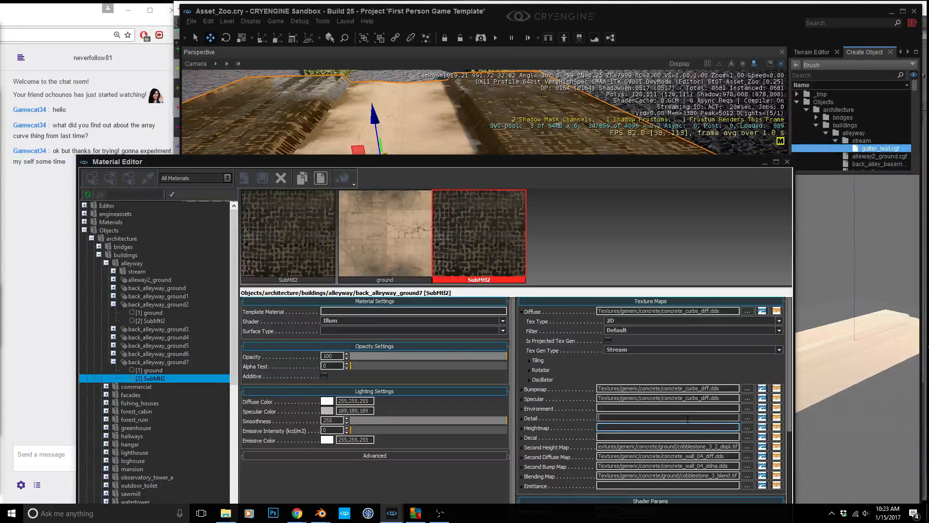
{"action": "mouse_move", "coordinate": [719, 448]}
{"action": "left_click", "coordinate": [719, 446]}
{"action": "key", "text": "Delete"}
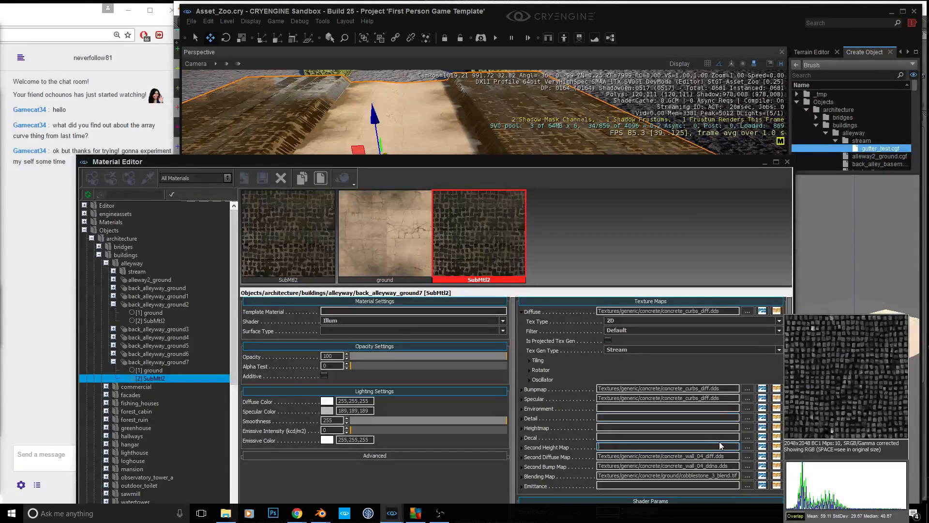
{"action": "left_click", "coordinate": [720, 475]}
{"action": "key", "text": "Delete"}
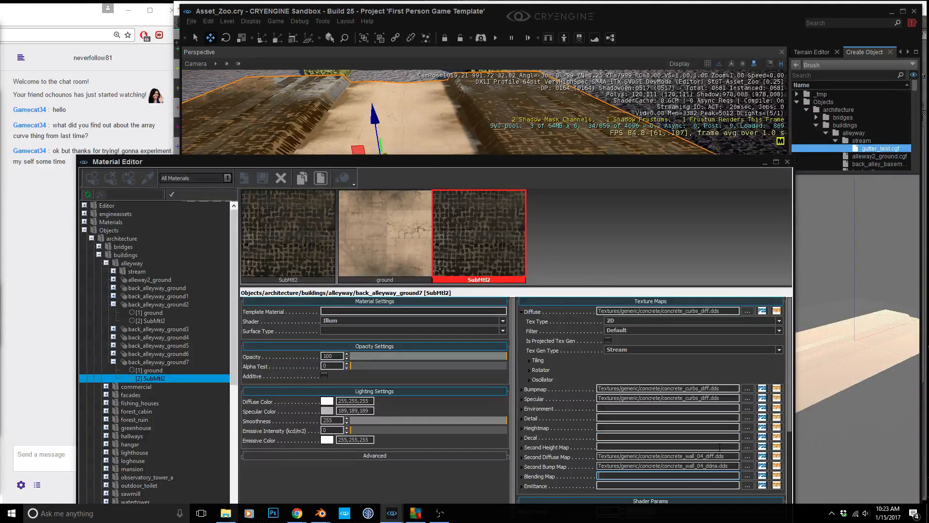
{"action": "left_click", "coordinate": [720, 447]}
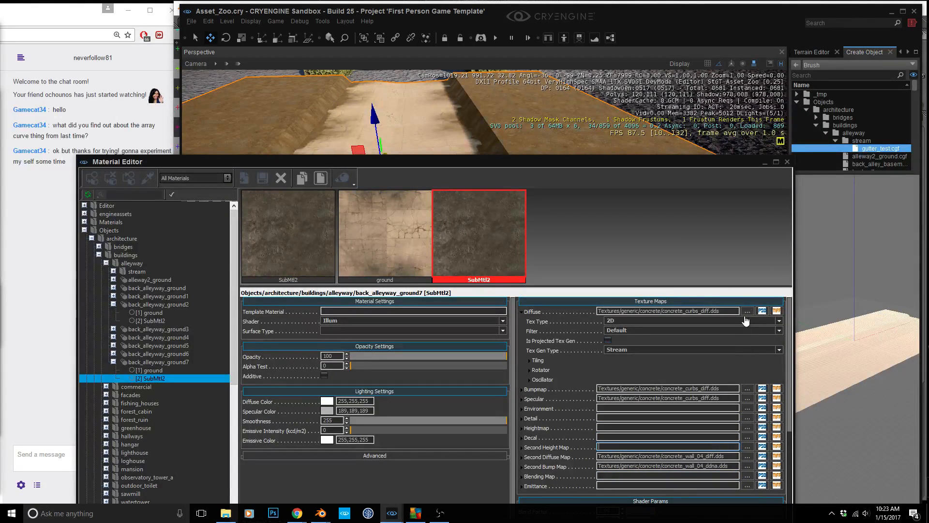
- Set SubMtl2's Bumpmap to concrete_curbs_ddna.dds
{"action": "left_click", "coordinate": [748, 388]}
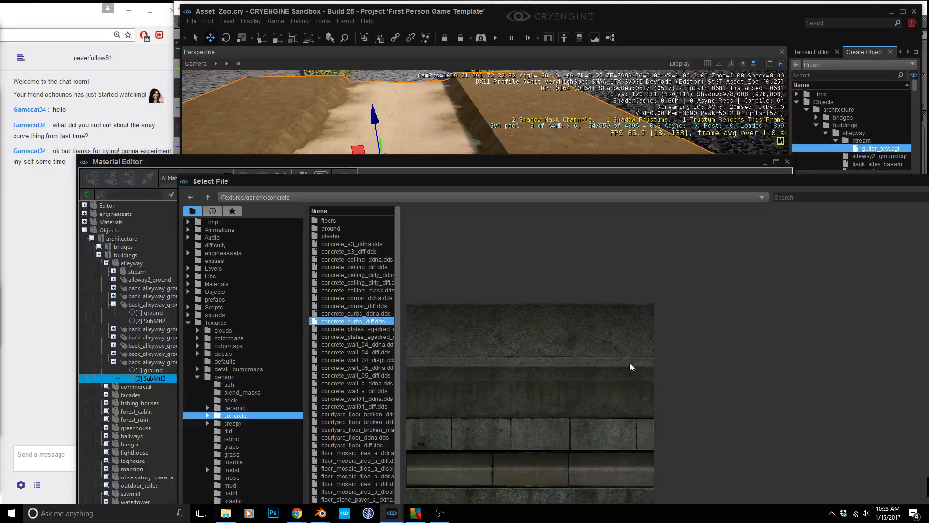
{"action": "double_click", "coordinate": [379, 321]}
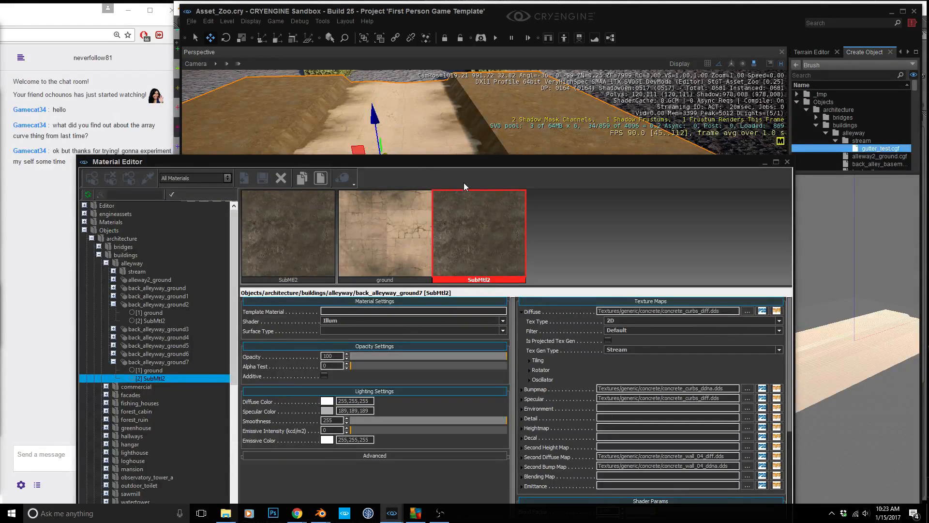
- Move the Material Editor out of the way and examine the curb texture along the gutter's raised sides
{"action": "left_click_drag", "start_coordinate": [463, 163], "coordinate": [927, 124]}
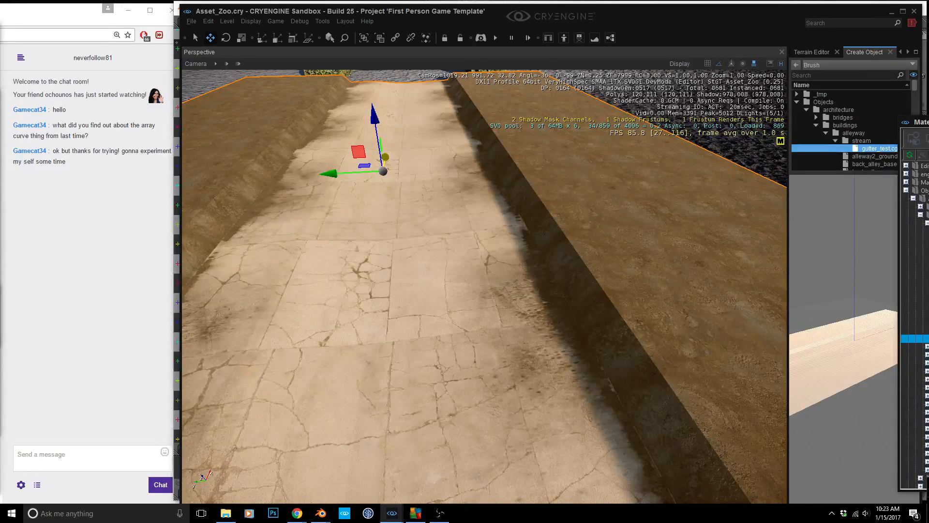
{"action": "right_click_drag", "start_coordinate": [484, 270], "coordinate": [484, 302]}
{"action": "key", "text": "d"}
{"action": "key", "text": "d"}
{"action": "key", "text": "a"}
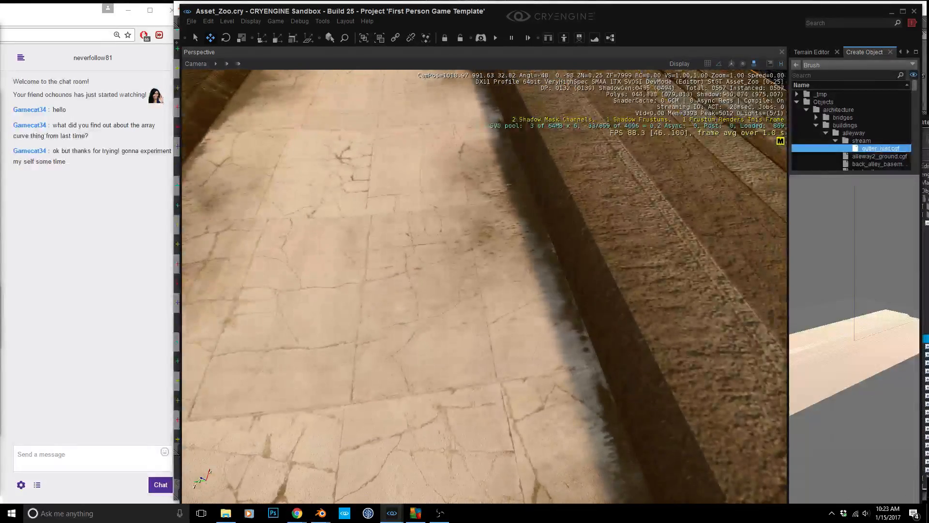
{"action": "left_click", "coordinate": [562, 282]}
{"action": "key", "text": "s"}
{"action": "right_click_drag", "start_coordinate": [562, 282], "coordinate": [574, 272]}
{"action": "key", "text": "w"}
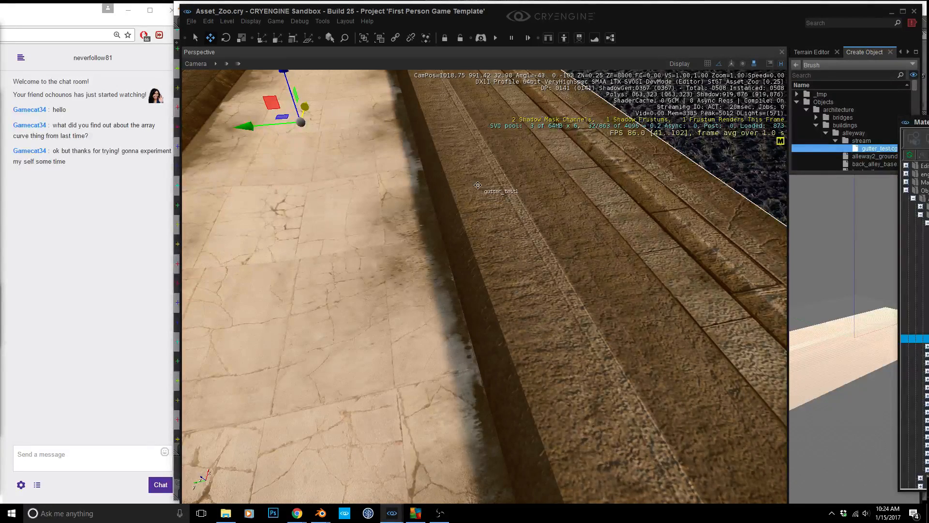
{"action": "left_click", "coordinate": [534, 336]}
{"action": "left_click", "coordinate": [553, 308]}
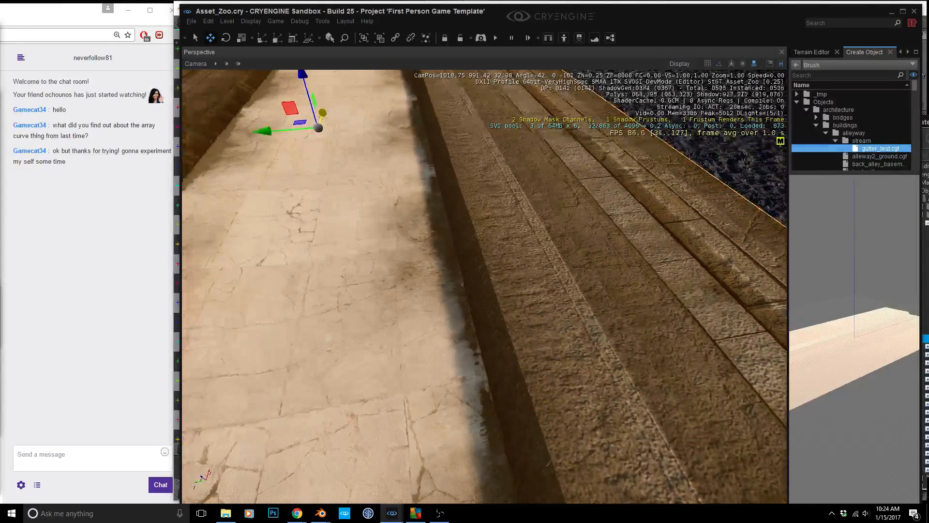
- Undo the concrete curb texture changes on the gutter's side material
{"action": "key", "text": "ctrl+z"}
{"action": "right_click_drag", "start_coordinate": [569, 309], "coordinate": [579, 320]}
{"action": "key", "text": "ctrl+y"}
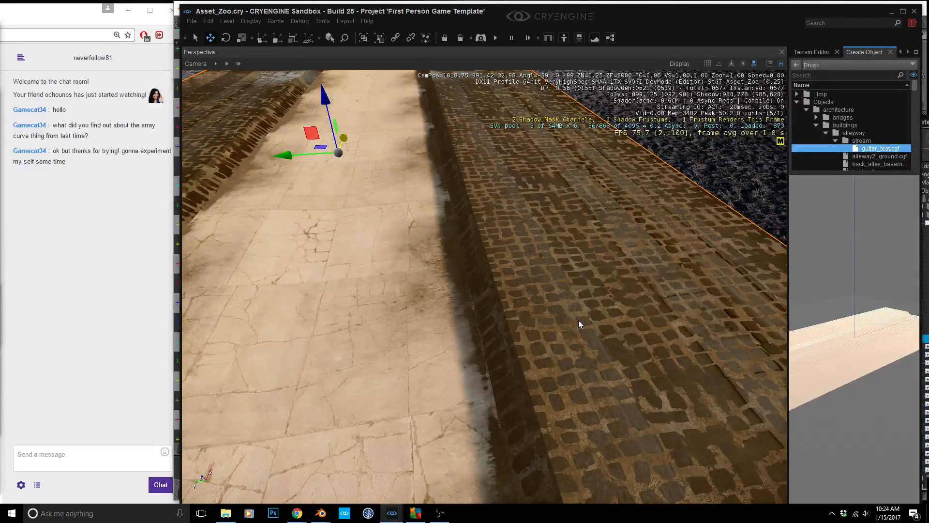
{"action": "right_click_drag", "start_coordinate": [579, 320], "coordinate": [607, 344]}
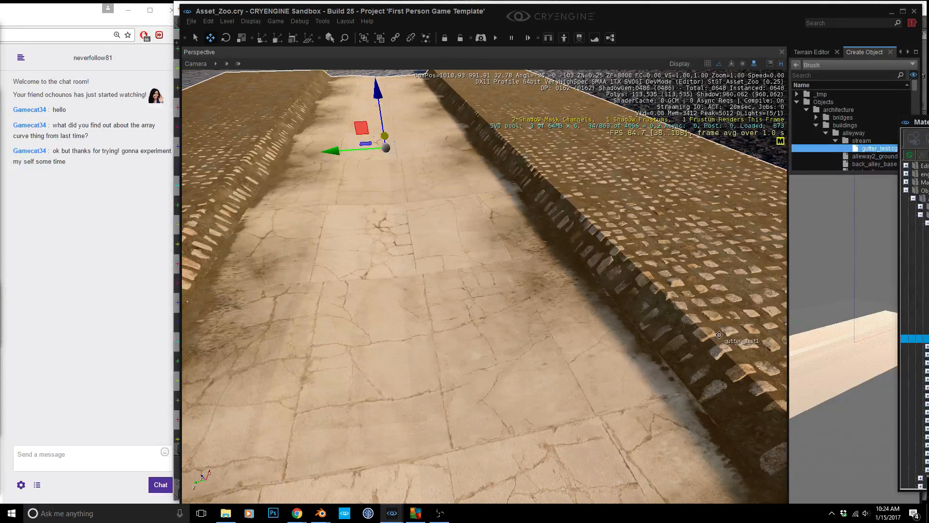
{"action": "right_click_drag", "start_coordinate": [605, 318], "coordinate": [568, 318]}
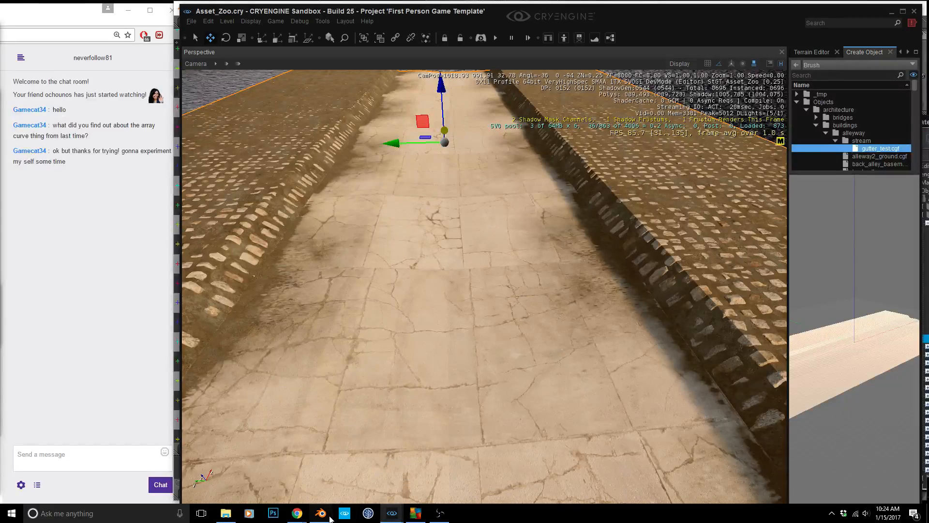
- Switch to Blender and examine the gutter mesh's sloped sides in Edit Mode
{"action": "mouse_move", "coordinate": [322, 517]}
{"action": "left_click", "coordinate": [285, 472]}
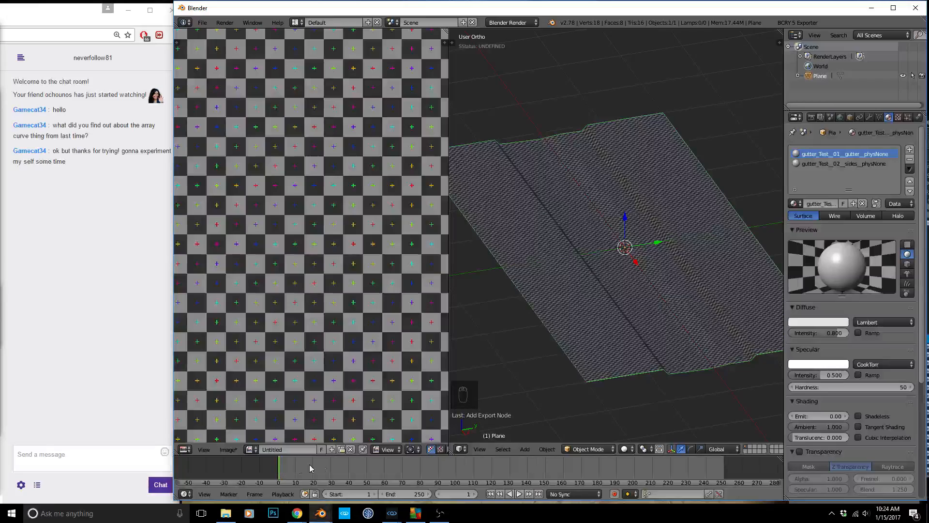
{"action": "scroll", "coordinate": [622, 293], "scroll_direction": "up", "scroll_amount": 5}
{"action": "key", "text": "Tab"}
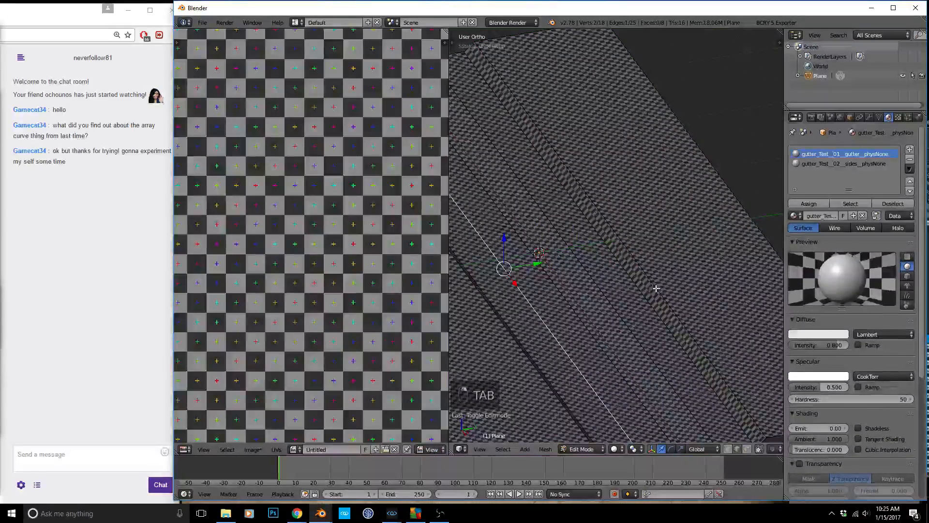
{"action": "scroll", "coordinate": [647, 288], "scroll_direction": "up", "scroll_amount": 3}
{"action": "scroll", "coordinate": [649, 286], "scroll_direction": "down", "scroll_amount": 6}
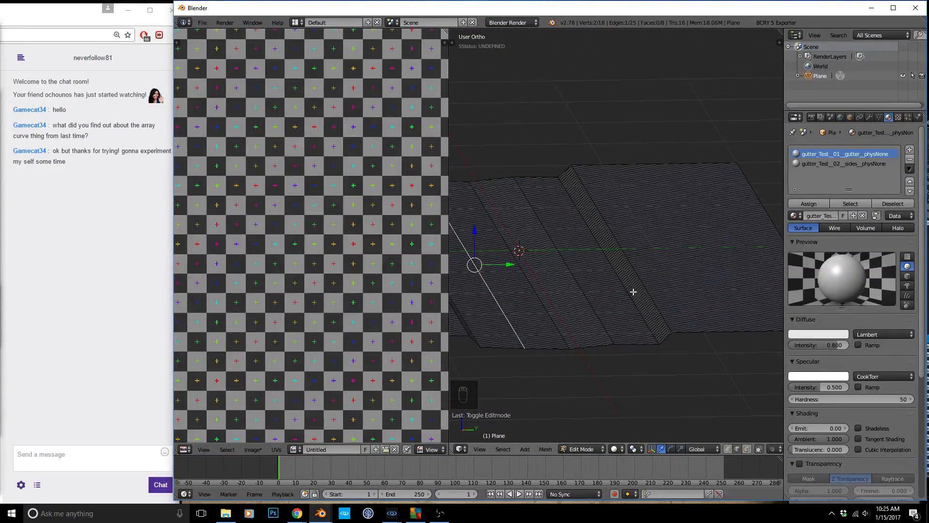
{"action": "scroll", "coordinate": [644, 280], "scroll_direction": "up", "scroll_amount": 2}
- Return to CRYENGINE and examine the cobblestone texture where both raised sides meet the gutter floor
{"action": "key", "text": "alt+Tab"}
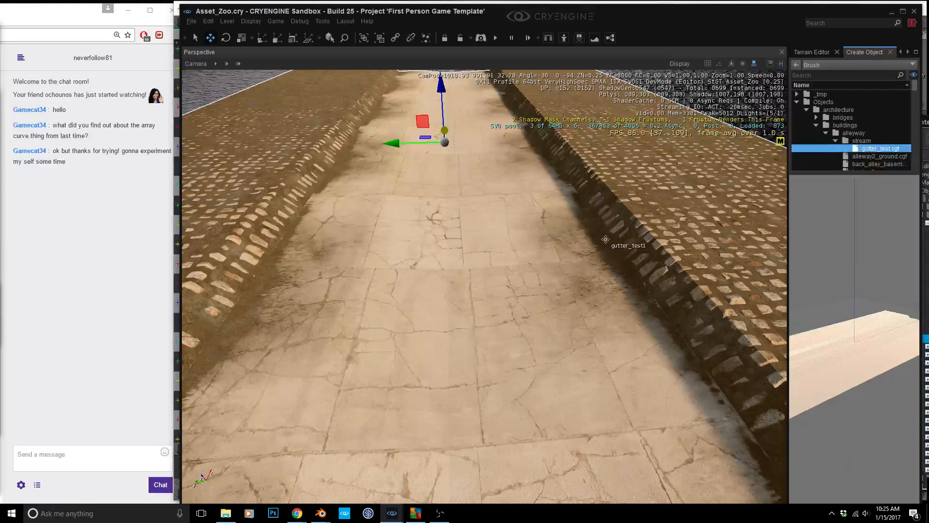
{"action": "right_click_drag", "start_coordinate": [649, 312], "coordinate": [618, 323]}
{"action": "key", "text": "Escape"}
{"action": "key", "text": "a"}
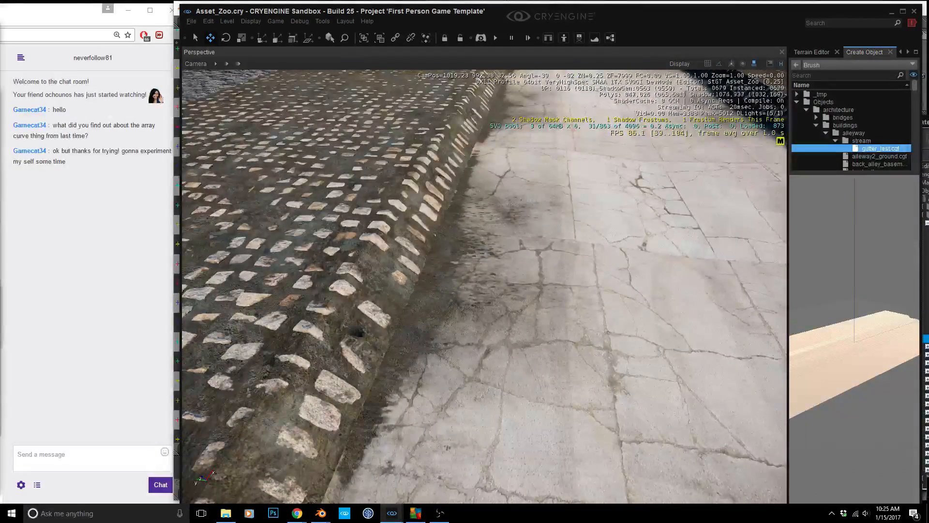
{"action": "key", "text": "s"}
{"action": "right_click_drag", "start_coordinate": [484, 286], "coordinate": [575, 273]}
{"action": "key", "text": "w"}
{"action": "key", "text": "d"}
{"action": "right_click_drag", "start_coordinate": [664, 316], "coordinate": [653, 324]}
{"action": "key", "text": "w"}
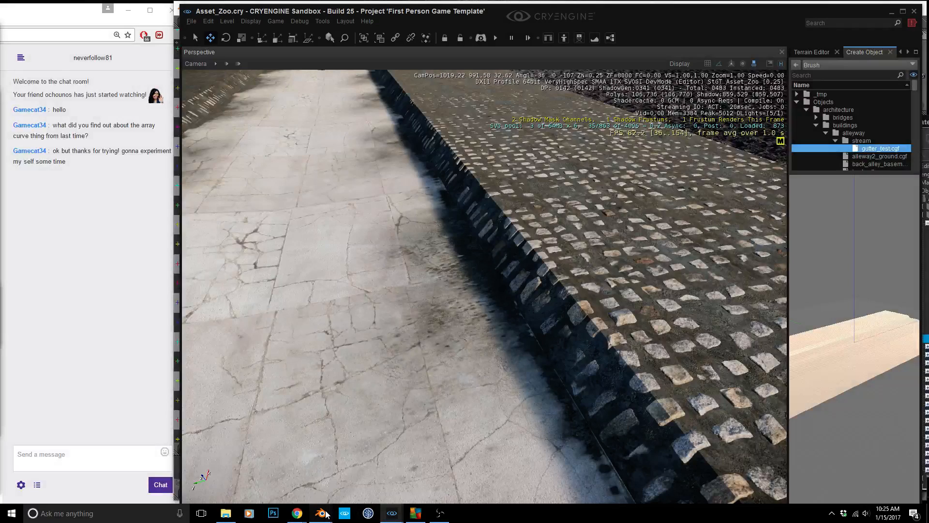
- Switch to Blender and bevel the upper edges of both raised gutter sides with four segments
{"action": "mouse_move", "coordinate": [326, 514]}
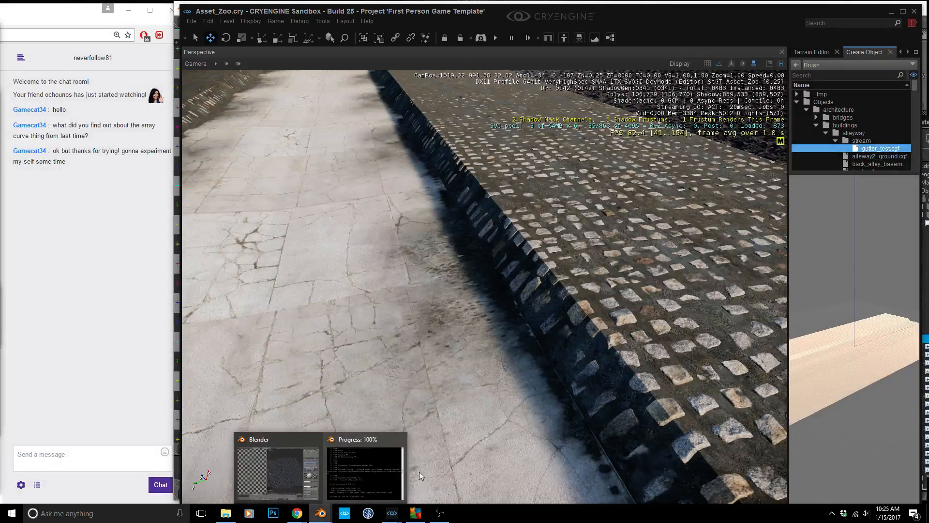
{"action": "left_click", "coordinate": [293, 465]}
{"action": "right_click", "coordinate": [632, 272]}
{"action": "right_click", "coordinate": [491, 354], "text": "shift"}
{"action": "scroll", "coordinate": [652, 347], "scroll_direction": "up", "scroll_amount": 5}
{"action": "scroll", "coordinate": [685, 320], "scroll_direction": "up", "scroll_amount": 2}
{"action": "key", "text": "ctrl+b"}
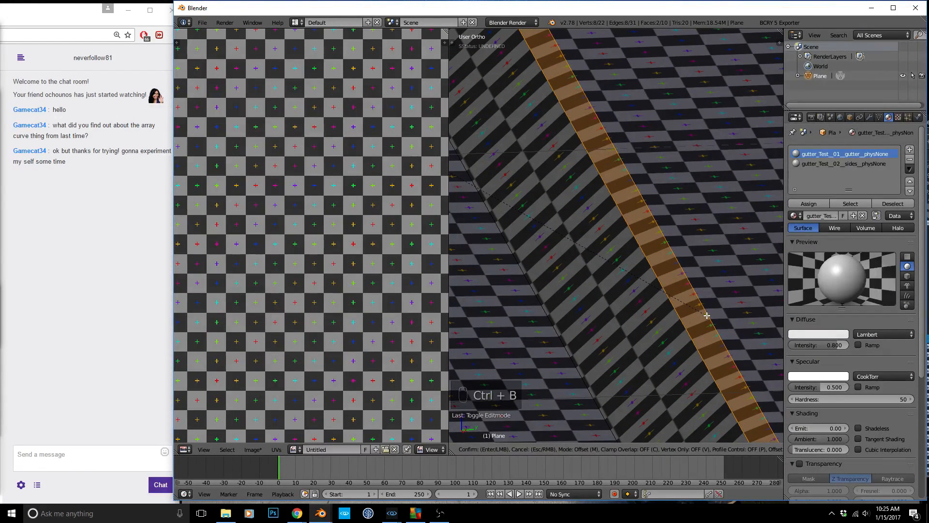
{"action": "scroll", "coordinate": [720, 313], "scroll_direction": "up", "scroll_amount": 2}
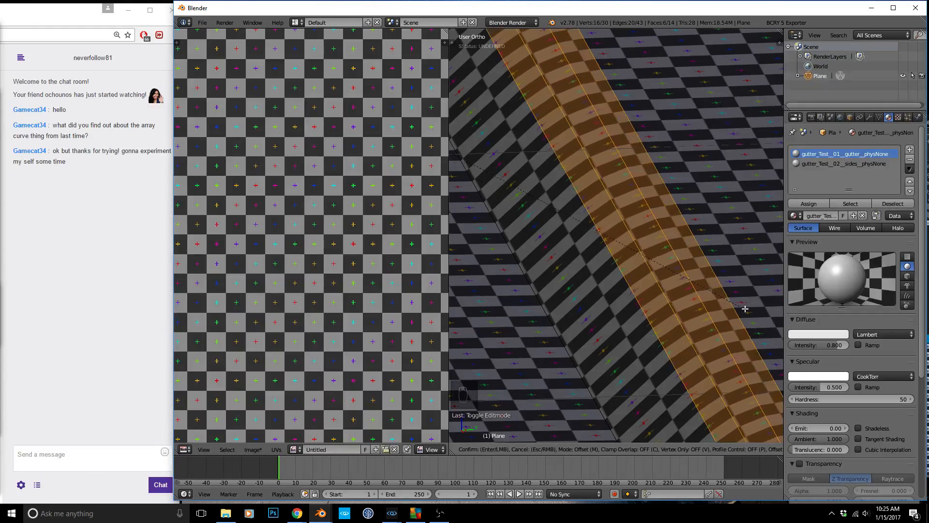
{"action": "scroll", "coordinate": [726, 309], "scroll_direction": "up", "scroll_amount": 1}
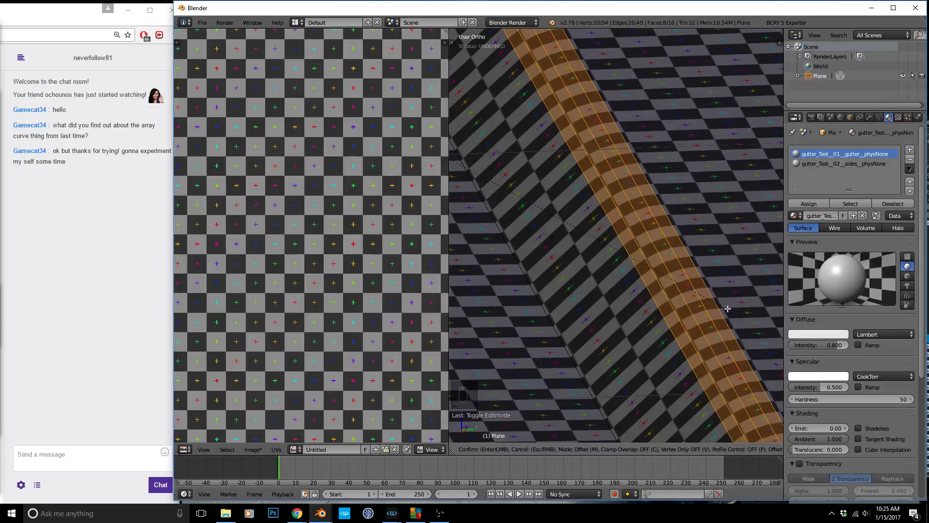
{"action": "left_click", "coordinate": [725, 305]}
- Examine the bevelled gutter edges and their checker texture in Object Mode and Edit Mode
{"action": "middle_click_drag", "start_coordinate": [726, 304], "coordinate": [649, 317]}
{"action": "key", "text": "Tab"}
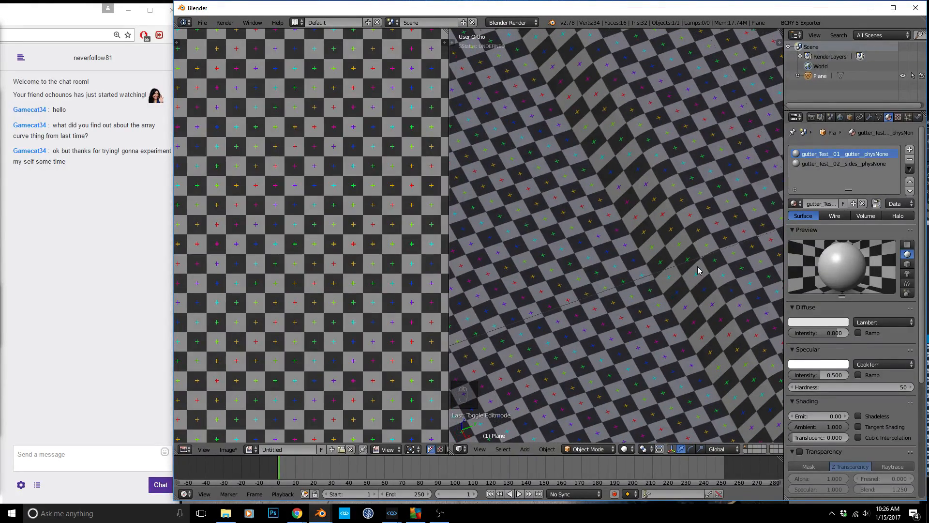
{"action": "scroll", "coordinate": [698, 270], "scroll_direction": "up", "scroll_amount": 5}
{"action": "key", "text": "Tab"}
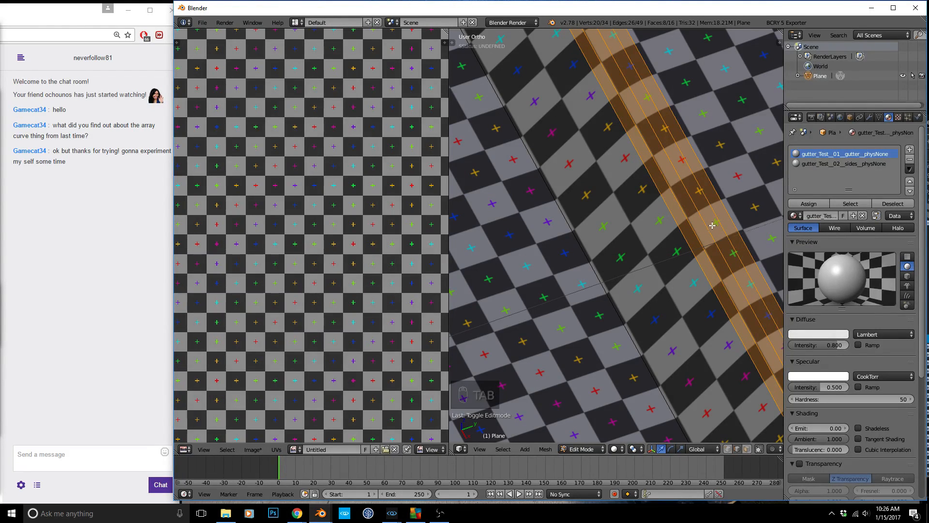
{"action": "scroll", "coordinate": [696, 252], "scroll_direction": "down", "scroll_amount": 3}
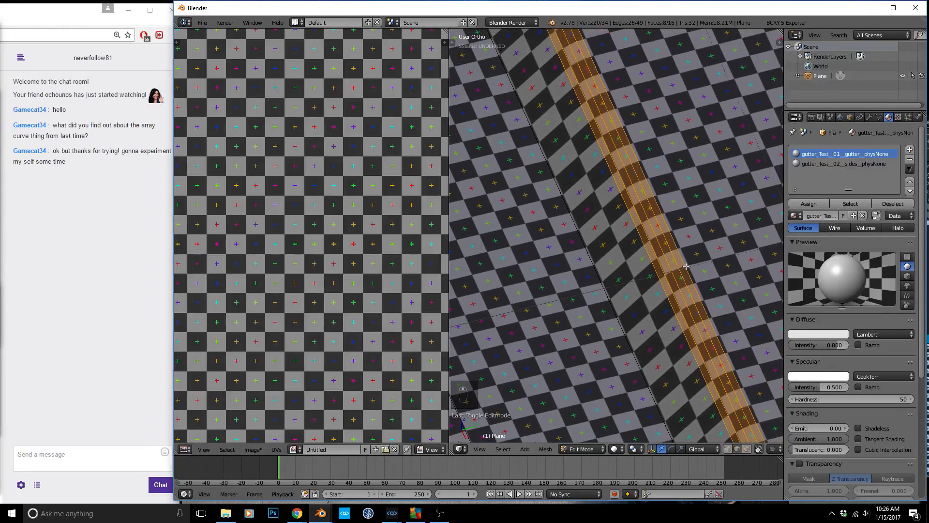
{"action": "scroll", "coordinate": [655, 226], "scroll_direction": "up", "scroll_amount": 4}
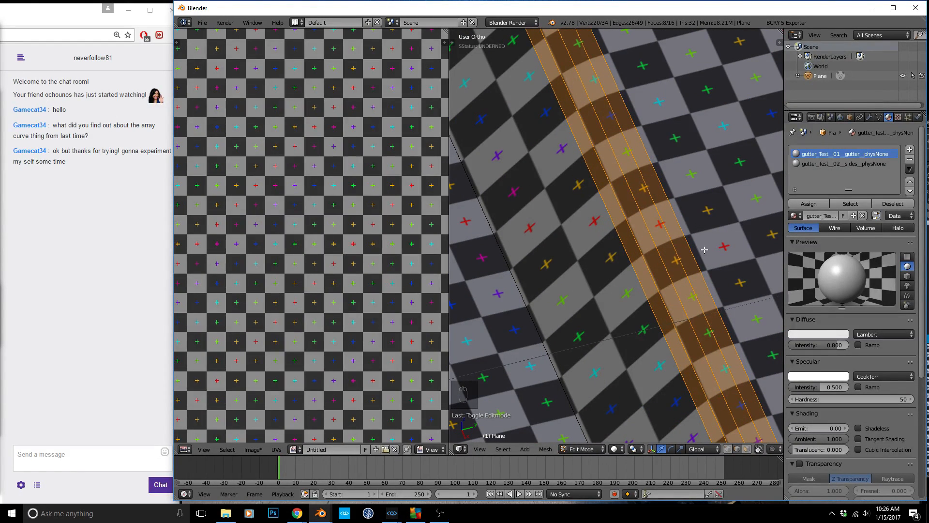
{"action": "scroll", "coordinate": [704, 250], "scroll_direction": "down", "scroll_amount": 4}
{"action": "key", "text": "Tab"}
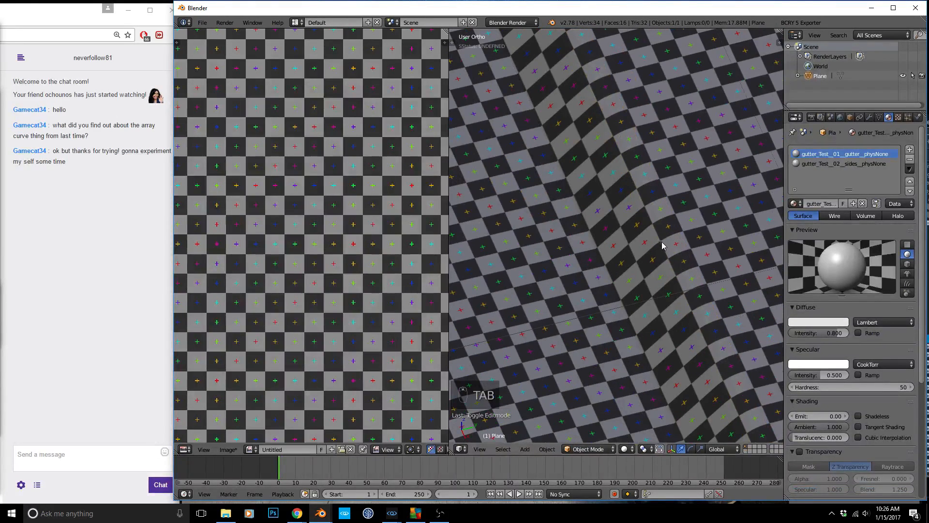
- Export the gutter to CryEngine into the alleyway's stream folder with Generate Materials turned off
{"action": "left_click", "coordinate": [798, 23]}
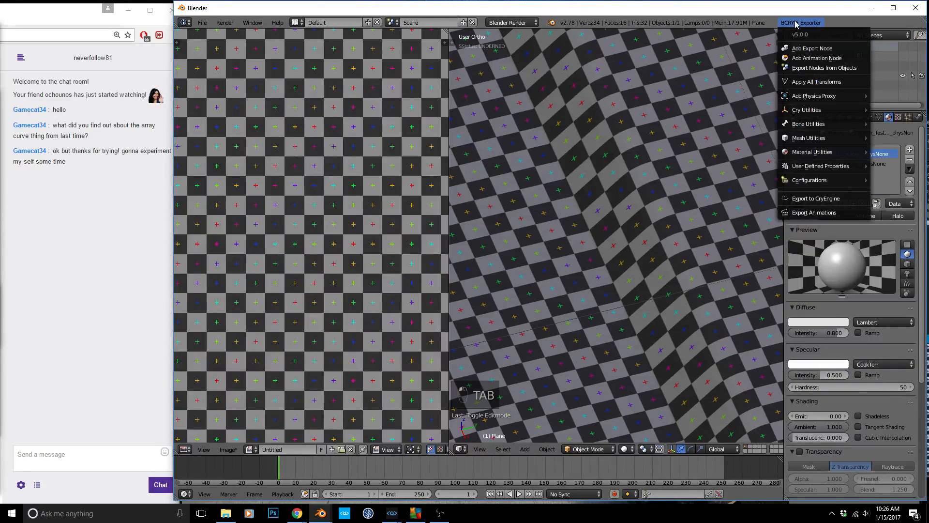
{"action": "left_click", "coordinate": [809, 198]}
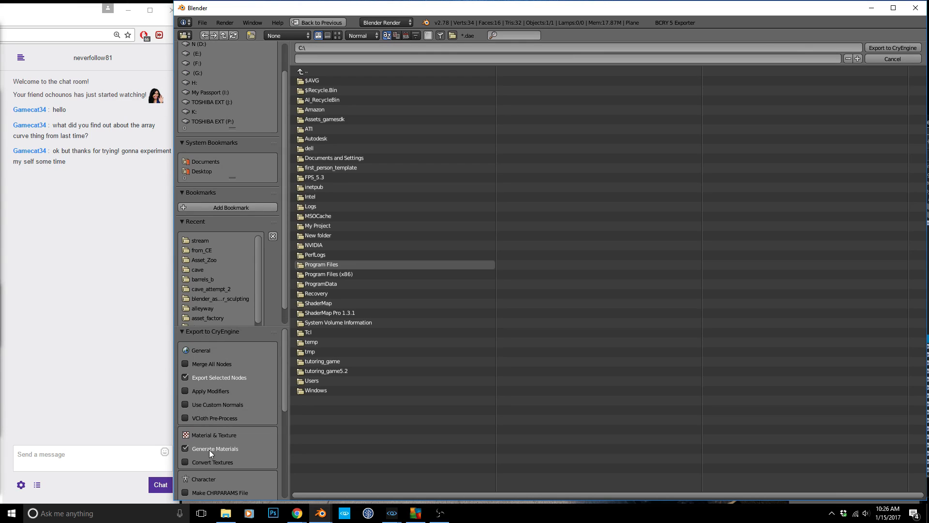
{"action": "left_click", "coordinate": [204, 240]}
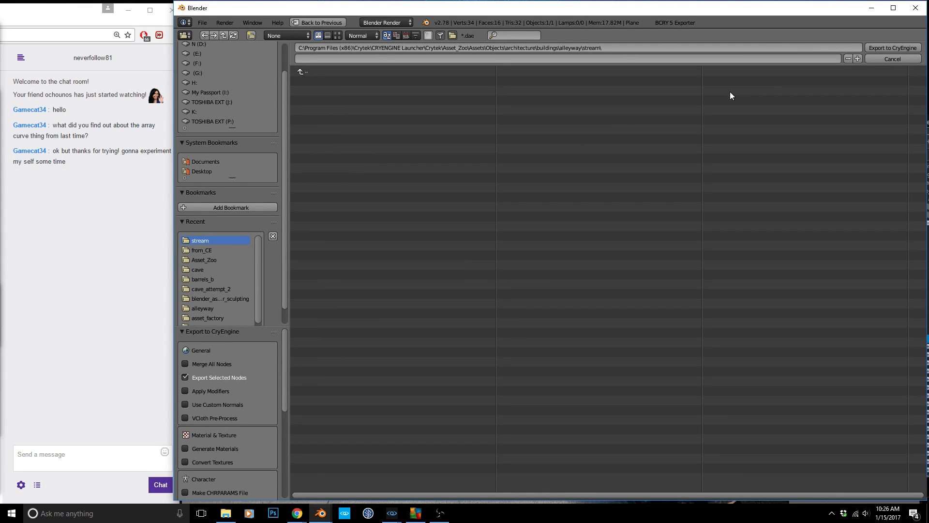
{"action": "left_click", "coordinate": [890, 48]}
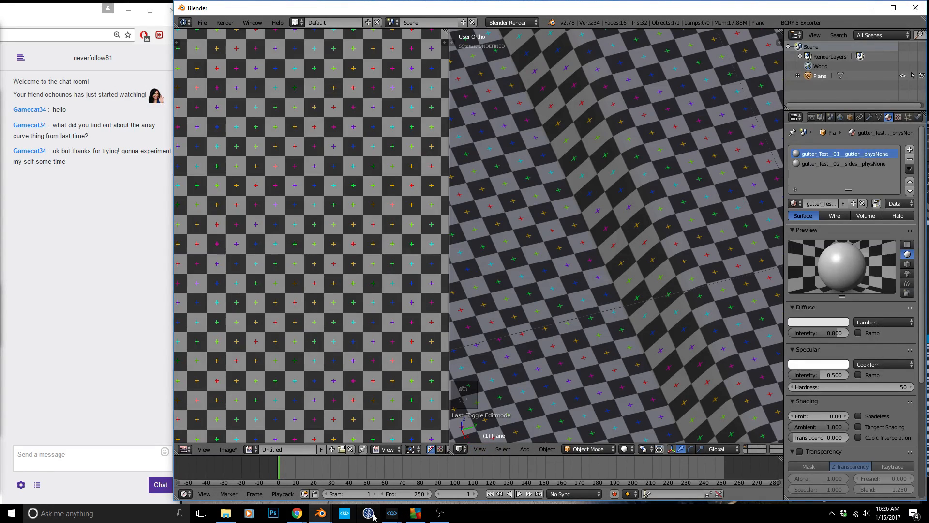
- Switch to CRYENGINE and examine the bevelled cobblestone edges of the reexported gutter
{"action": "left_click", "coordinate": [208, 464]}
{"action": "right_click_drag", "start_coordinate": [331, 430], "coordinate": [354, 440]}
{"action": "right_click_drag", "start_coordinate": [556, 341], "coordinate": [537, 329]}
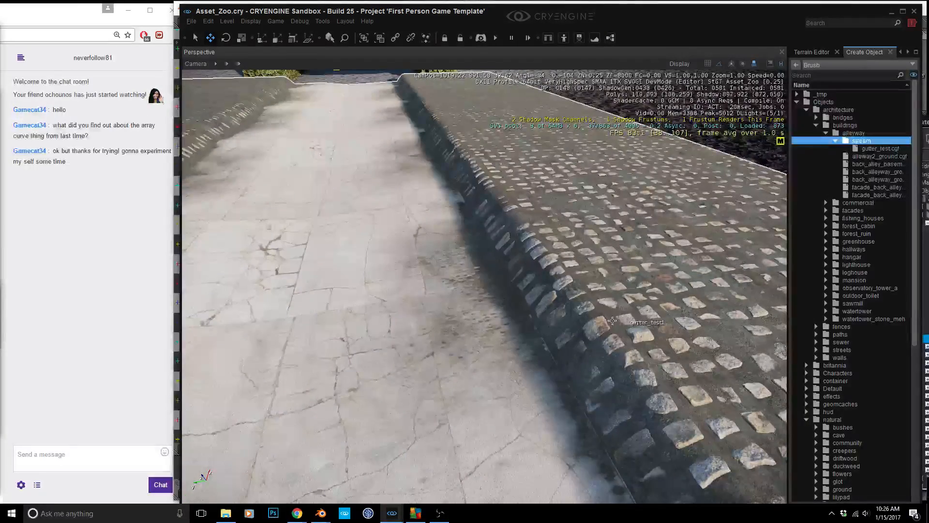
{"action": "right_click_drag", "start_coordinate": [612, 320], "coordinate": [598, 346]}
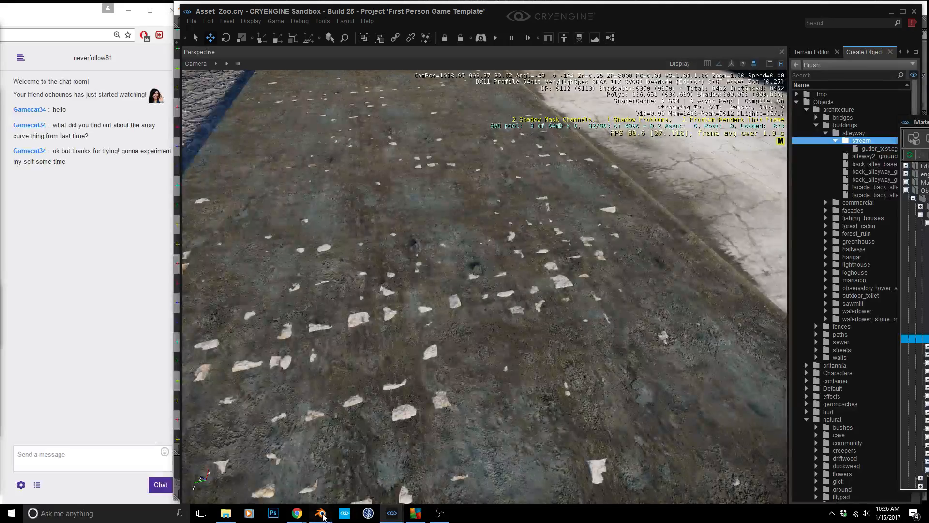
- Switch to Blender, maximize the 3D view and frame one end of the gutter mesh
{"action": "mouse_move", "coordinate": [320, 513]}
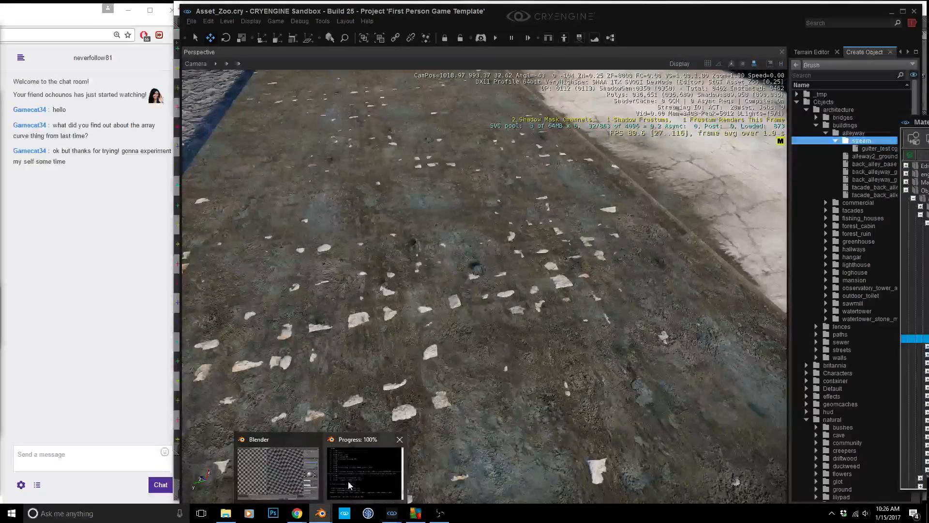
{"action": "left_click", "coordinate": [285, 477]}
{"action": "scroll", "coordinate": [590, 276], "scroll_direction": "down", "scroll_amount": 5}
{"action": "key", "text": "shift+space"}
{"action": "scroll", "coordinate": [621, 214], "scroll_direction": "down", "scroll_amount": 4}
{"action": "middle_click_drag", "start_coordinate": [588, 276], "coordinate": [715, 272]}
{"action": "scroll", "coordinate": [713, 270], "scroll_direction": "down", "scroll_amount": 4}
{"action": "middle_click_drag", "start_coordinate": [541, 285], "coordinate": [560, 284]}
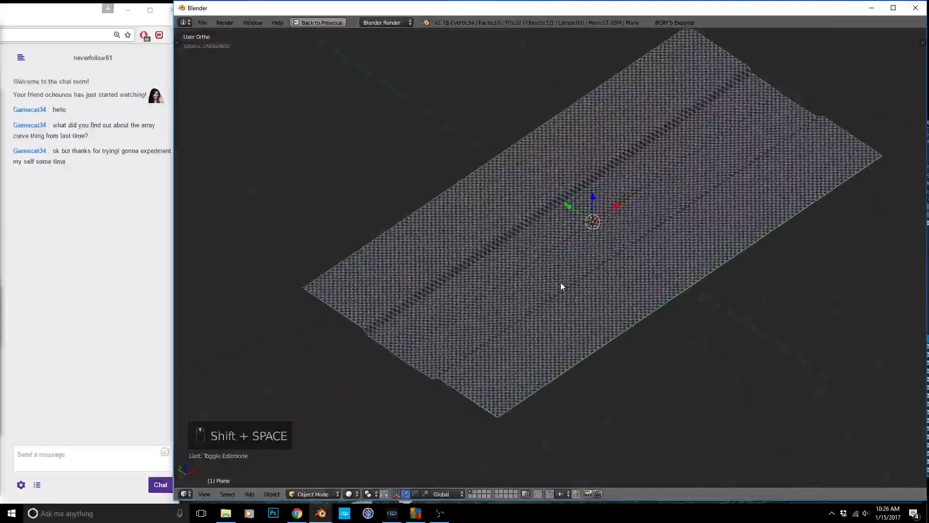
{"action": "scroll", "coordinate": [426, 302], "scroll_direction": "up", "scroll_amount": 2}
{"action": "scroll", "coordinate": [428, 299], "scroll_direction": "up", "scroll_amount": 2}
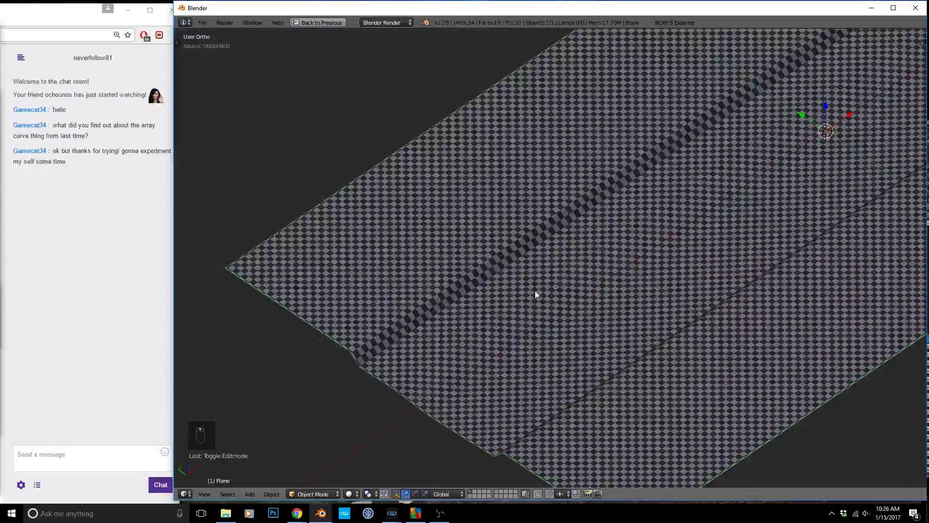
- Put the gutter mesh in Vertex Paint mode and show it with wireframe shading
{"action": "left_click", "coordinate": [319, 494]}
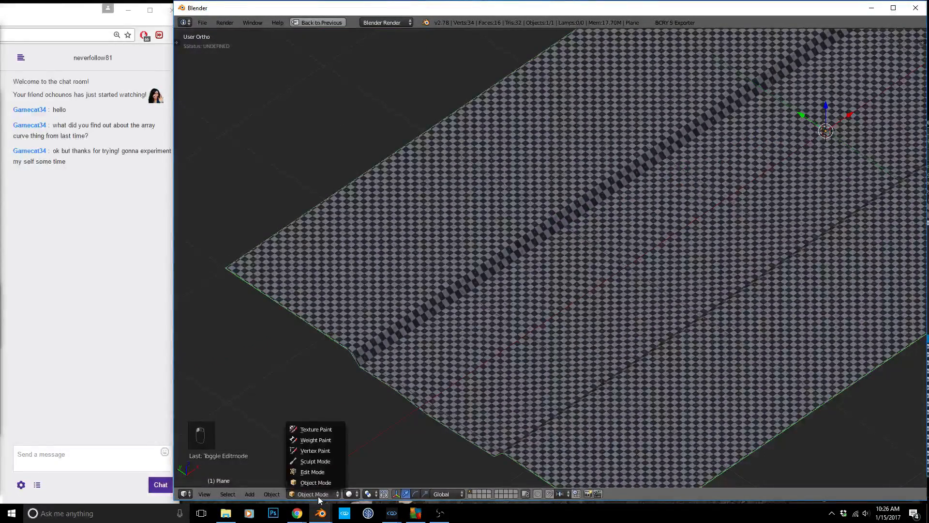
{"action": "left_click", "coordinate": [326, 450]}
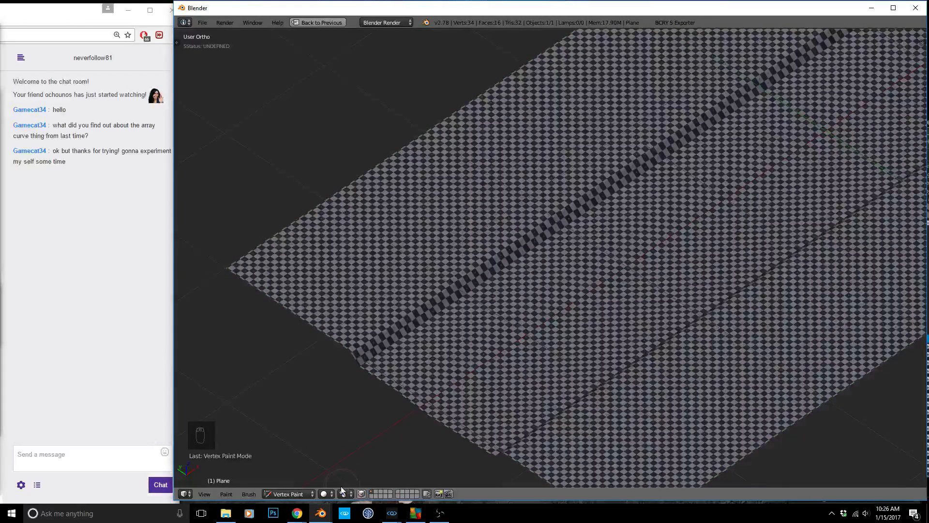
{"action": "left_click", "coordinate": [329, 493]}
{"action": "left_click", "coordinate": [344, 466]}
{"action": "middle_click_drag", "start_coordinate": [446, 292], "coordinate": [326, 367]}
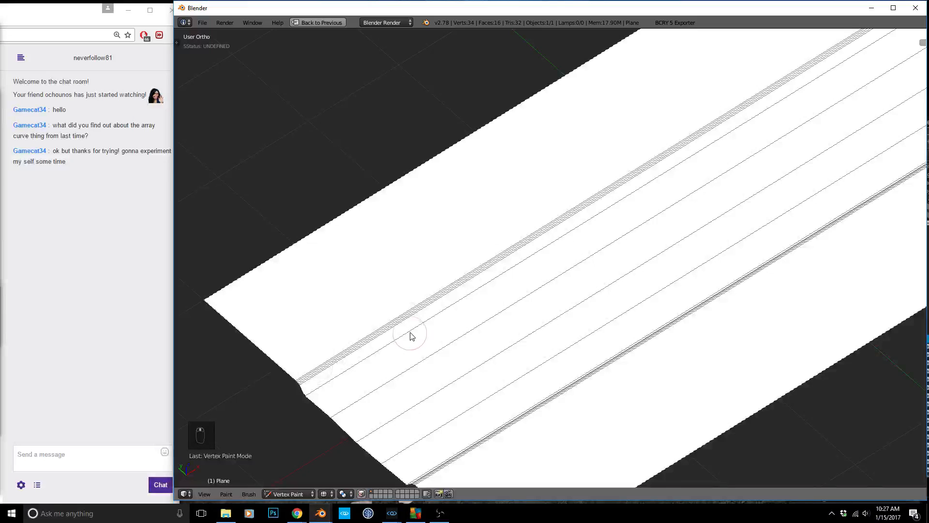
- Return to Edit Mode and add eight evenly spaced loop cuts across the width of the gutter
{"action": "left_click", "coordinate": [287, 493]}
{"action": "key", "text": "Tab"}
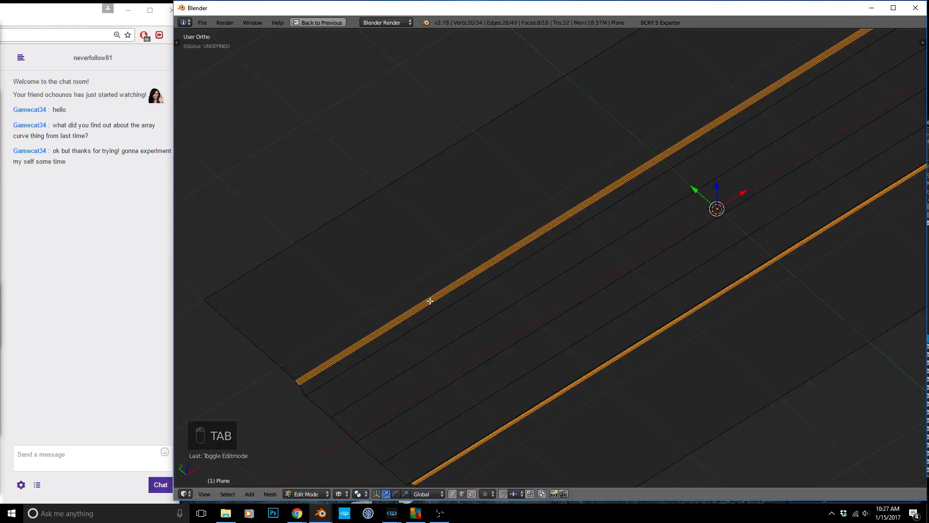
{"action": "key", "text": "ctrl+r"}
{"action": "scroll", "coordinate": [467, 277], "scroll_direction": "up", "scroll_amount": 5}
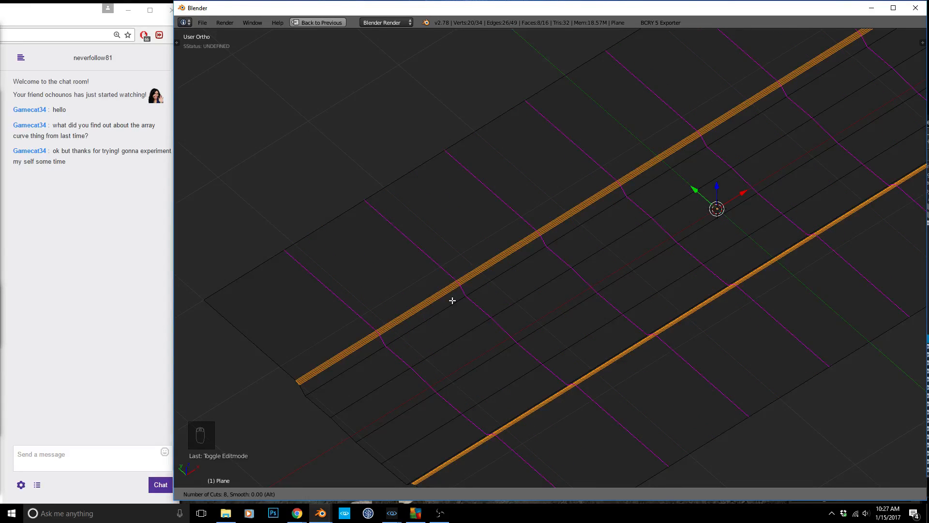
{"action": "left_click", "coordinate": [452, 300]}
{"action": "right_click", "coordinate": [452, 300]}
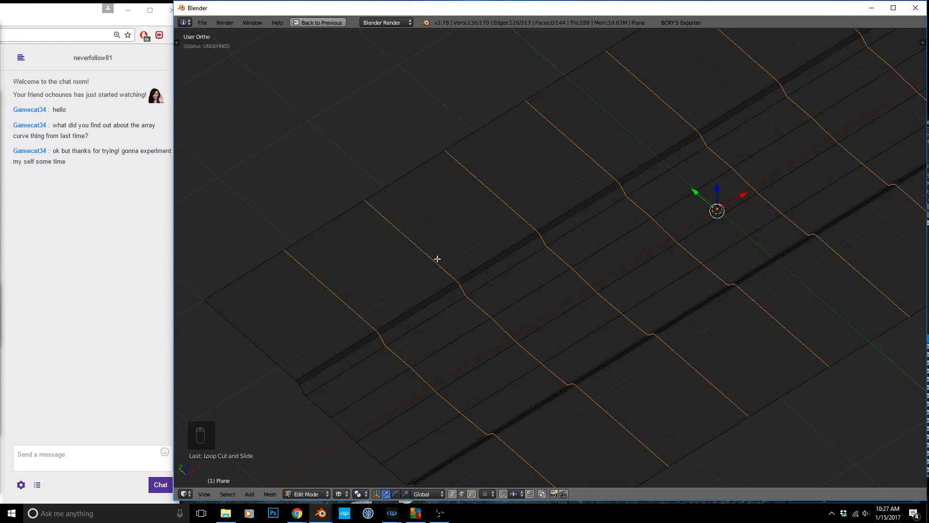
- Add three evenly spaced lengthwise loop cuts to each of the gutter's two flat raised sides
{"action": "key", "text": "ctrl+r"}
{"action": "scroll", "coordinate": [404, 231], "scroll_direction": "up", "scroll_amount": 2}
{"action": "left_click", "coordinate": [405, 231]}
{"action": "right_click", "coordinate": [405, 231]}
{"action": "key", "text": "ctrl+r"}
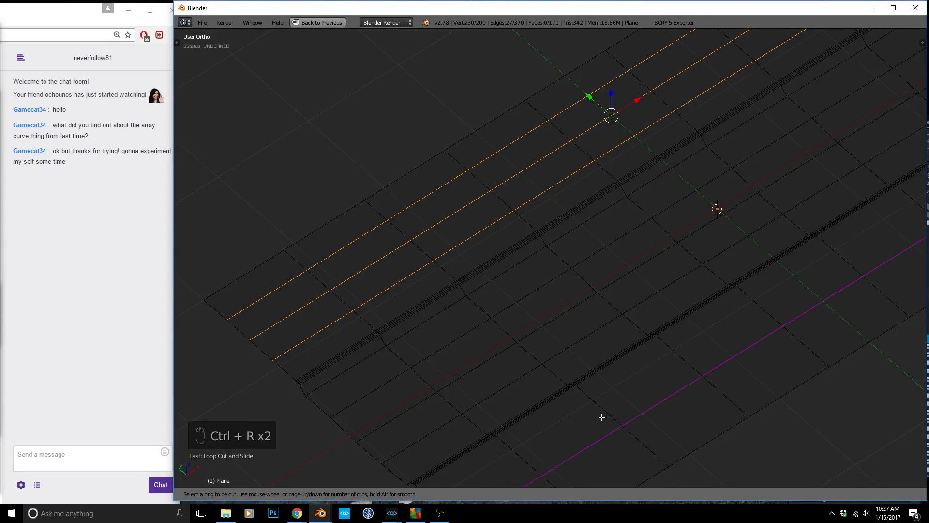
{"action": "left_click", "coordinate": [602, 416]}
{"action": "right_click", "coordinate": [603, 407]}
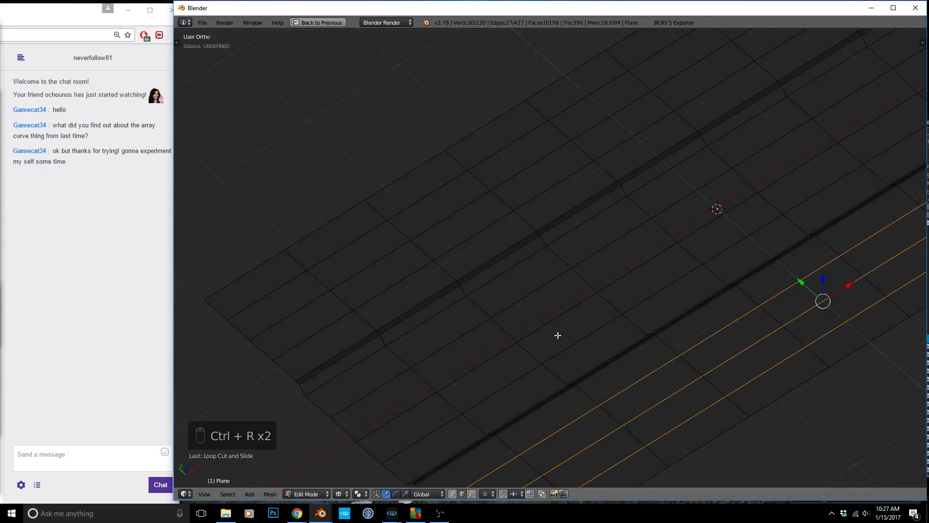
- Switch back to Vertex Paint mode and set the brush color to black
{"action": "left_click", "coordinate": [306, 492]}
{"action": "left_click", "coordinate": [319, 455]}
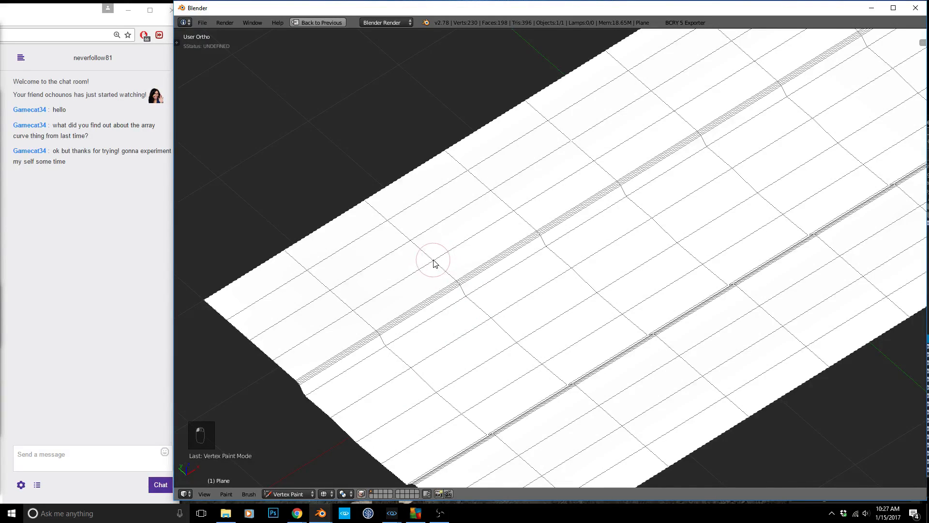
{"action": "key", "text": "t"}
{"action": "left_click_drag", "start_coordinate": [246, 122], "coordinate": [247, 163]}
{"action": "key", "text": "t"}
- Paint a black stripe along the first raised side, parallel to its bevelled edge
{"action": "mouse_move", "coordinate": [438, 274]}
{"action": "left_mouse_down"}
{"action": "mouse_move", "coordinate": [425, 271]}
{"action": "mouse_move", "coordinate": [306, 333]}
{"action": "mouse_move", "coordinate": [259, 370]}
{"action": "left_mouse_up"}
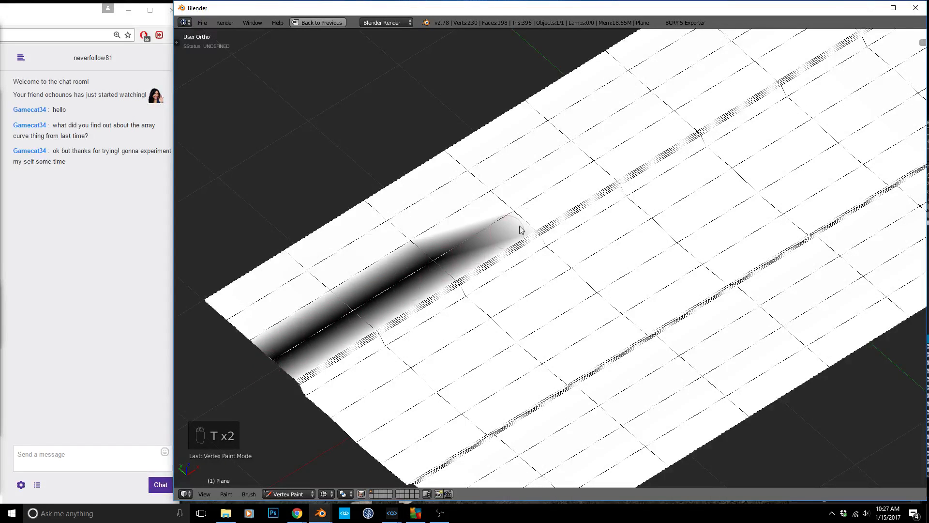
{"action": "left_click_drag", "start_coordinate": [511, 230], "coordinate": [602, 176]}
{"action": "mouse_move", "coordinate": [483, 222]}
{"action": "left_mouse_down"}
{"action": "mouse_move", "coordinate": [625, 148]}
{"action": "mouse_move", "coordinate": [722, 77]}
{"action": "left_mouse_up"}
{"action": "scroll", "coordinate": [463, 301], "scroll_direction": "down", "scroll_amount": 3}
{"action": "scroll", "coordinate": [674, 135], "scroll_direction": "up", "scroll_amount": 4}
{"action": "mouse_move", "coordinate": [484, 237]}
{"action": "left_mouse_down"}
{"action": "mouse_move", "coordinate": [678, 133]}
{"action": "mouse_move", "coordinate": [773, 62]}
{"action": "left_mouse_up"}
- Paint a matching black stripe along the opposite raised side of the gutter
{"action": "scroll", "coordinate": [789, 92], "scroll_direction": "down", "scroll_amount": 4}
{"action": "scroll", "coordinate": [711, 223], "scroll_direction": "up", "scroll_amount": 3}
{"action": "mouse_move", "coordinate": [518, 394]}
{"action": "left_mouse_down"}
{"action": "mouse_move", "coordinate": [455, 411]}
{"action": "mouse_move", "coordinate": [772, 228]}
{"action": "mouse_move", "coordinate": [915, 124]}
{"action": "left_mouse_up"}
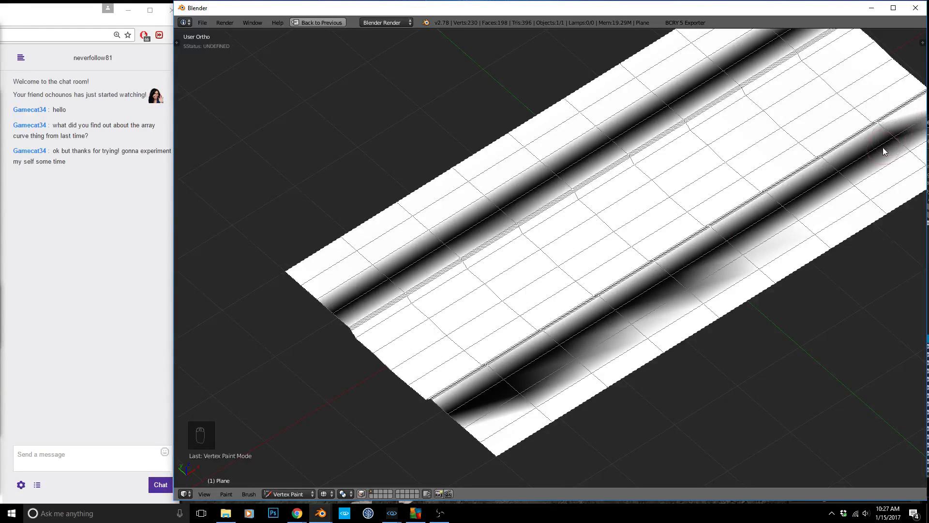
{"action": "scroll", "coordinate": [638, 303], "scroll_direction": "down", "scroll_amount": 3}
{"action": "scroll", "coordinate": [805, 193], "scroll_direction": "up", "scroll_amount": 4}
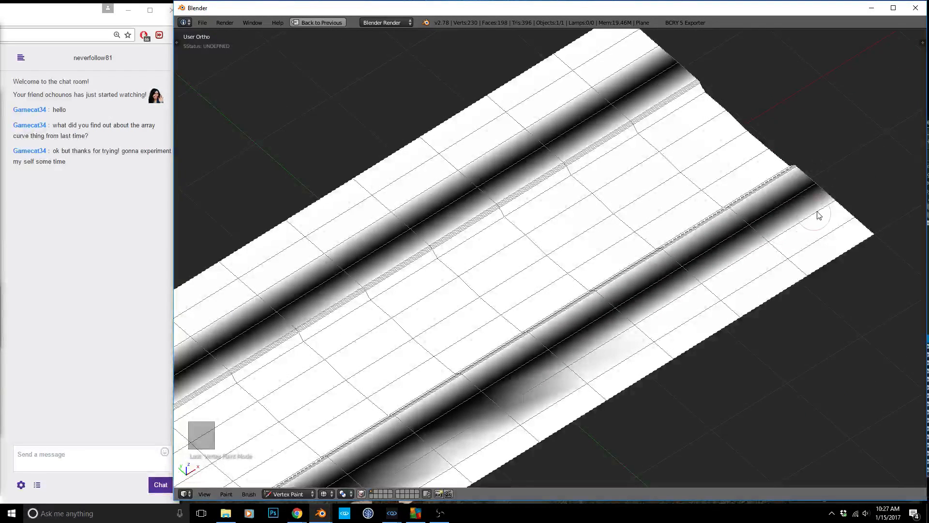
- Widen the black stripes outward in irregular patches on both raised sides
{"action": "left_click_drag", "start_coordinate": [792, 241], "coordinate": [555, 376]}
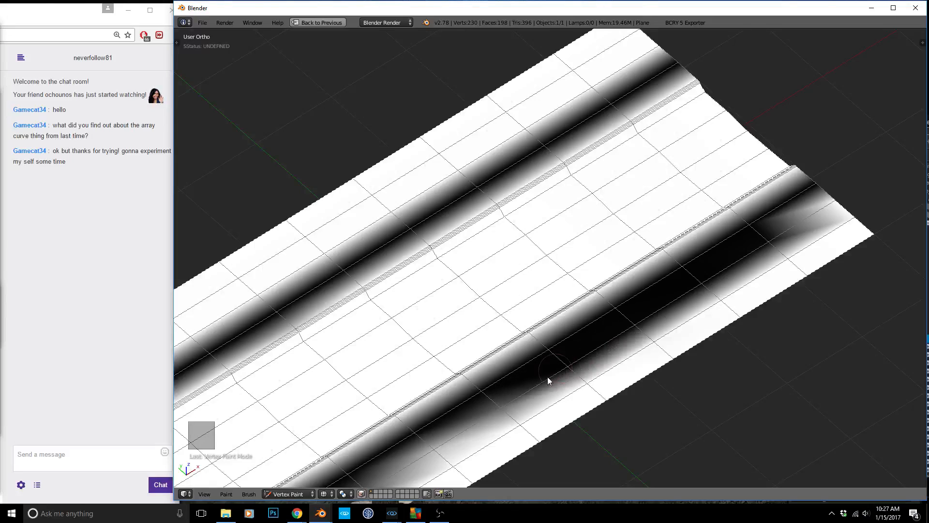
{"action": "left_click_drag", "start_coordinate": [522, 137], "coordinate": [400, 207]}
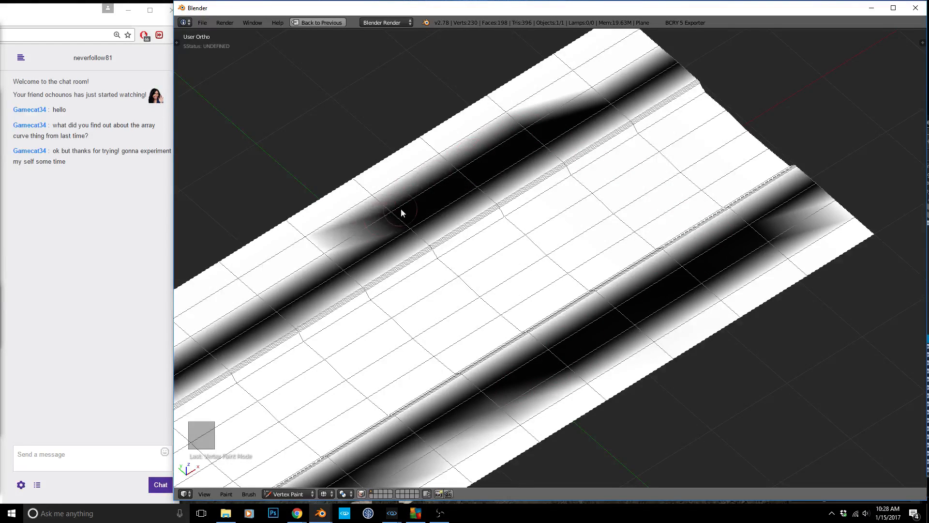
{"action": "scroll", "coordinate": [605, 158], "scroll_direction": "down", "scroll_amount": 3}
{"action": "scroll", "coordinate": [413, 228], "scroll_direction": "up", "scroll_amount": 3}
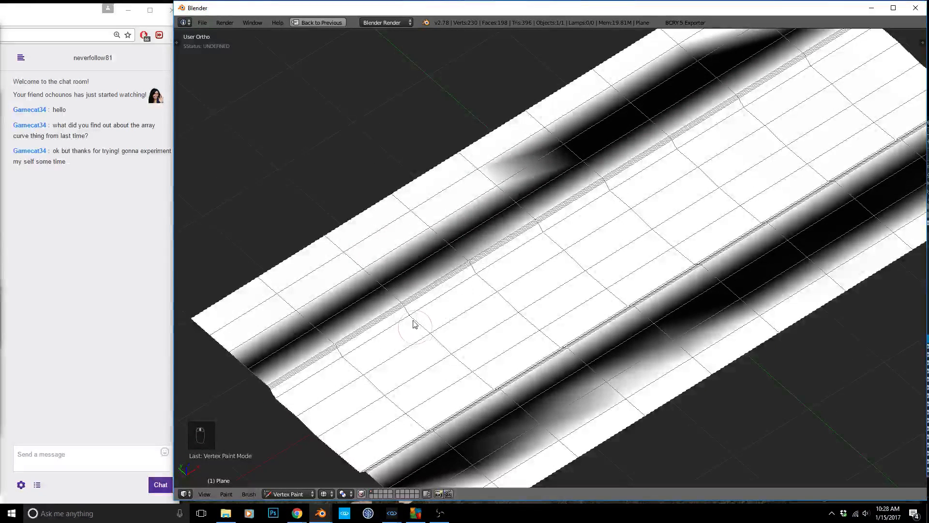
{"action": "left_click_drag", "start_coordinate": [364, 265], "coordinate": [367, 269]}
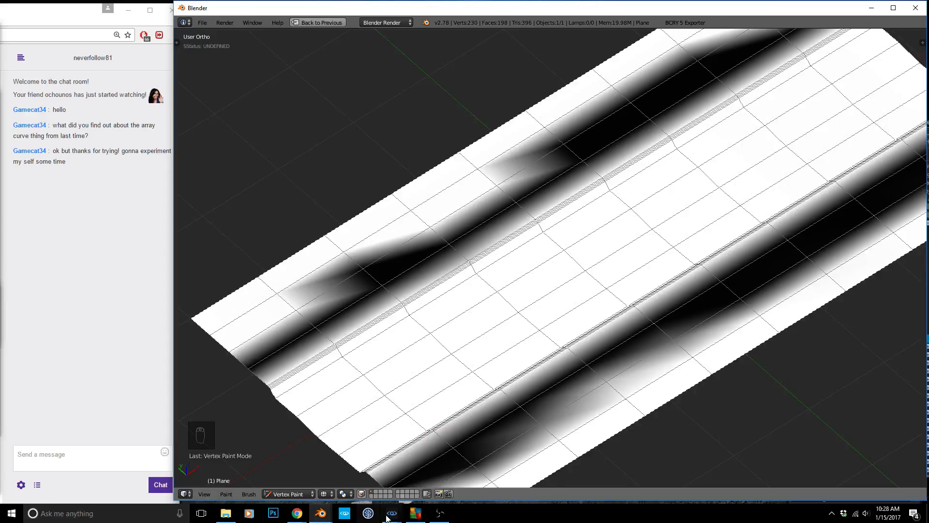
- Switch to the CRYENGINE level viewport and move the Material Editor clear of the gutter
{"action": "mouse_move", "coordinate": [386, 518]}
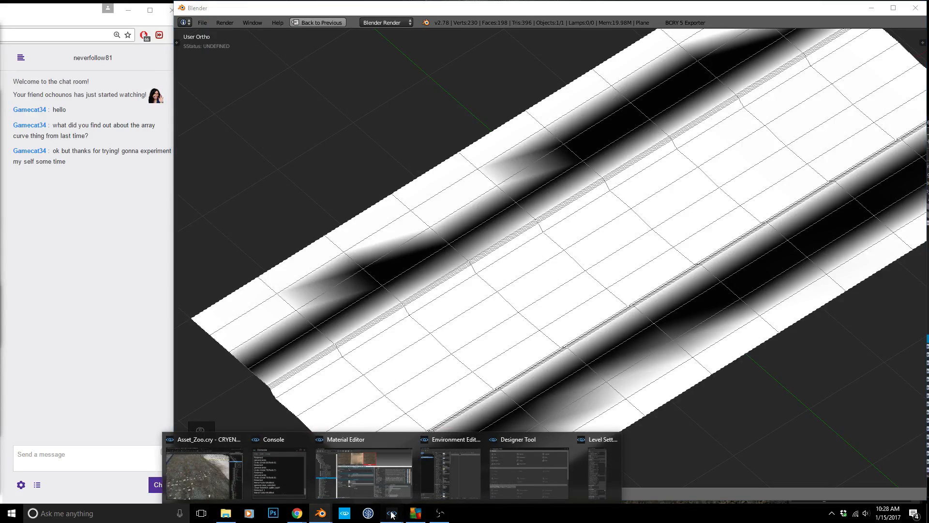
{"action": "left_click", "coordinate": [218, 483]}
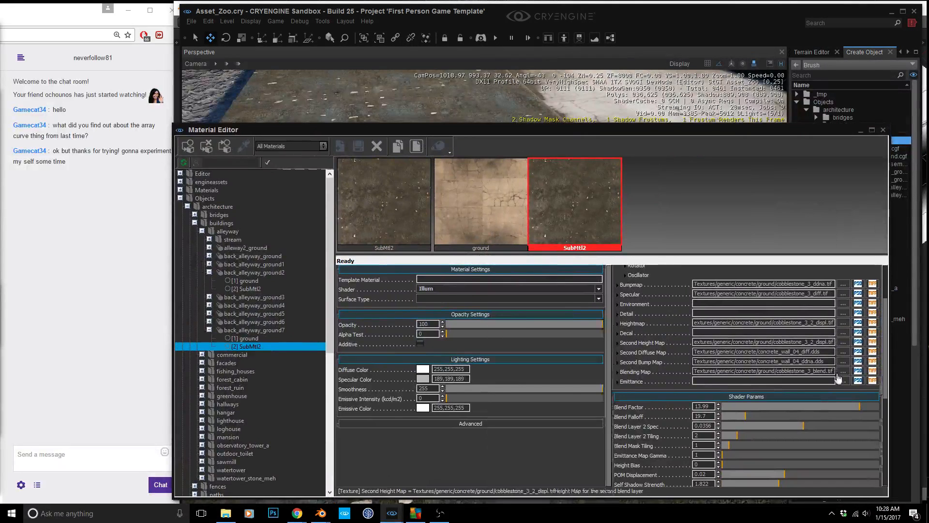
{"action": "mouse_move", "coordinate": [840, 375]}
{"action": "key", "text": "space"}
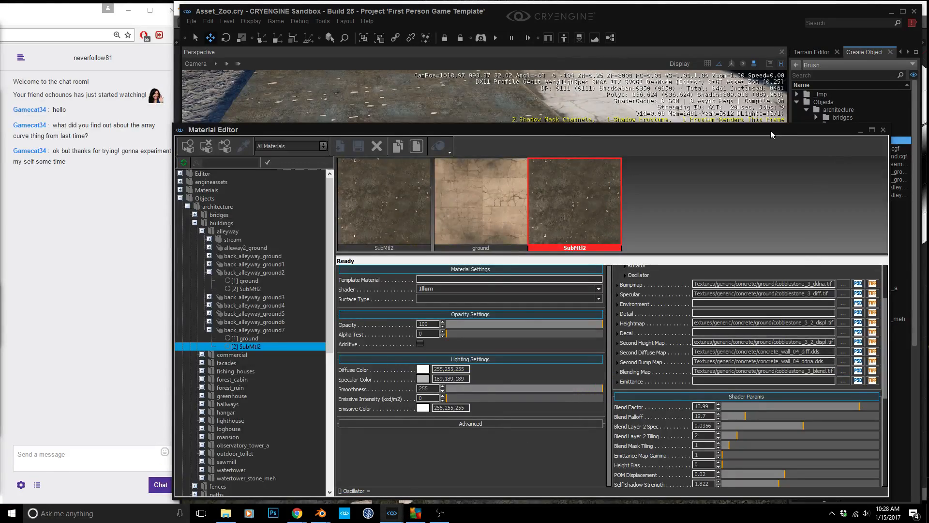
{"action": "left_click_drag", "start_coordinate": [771, 130], "coordinate": [928, 36]}
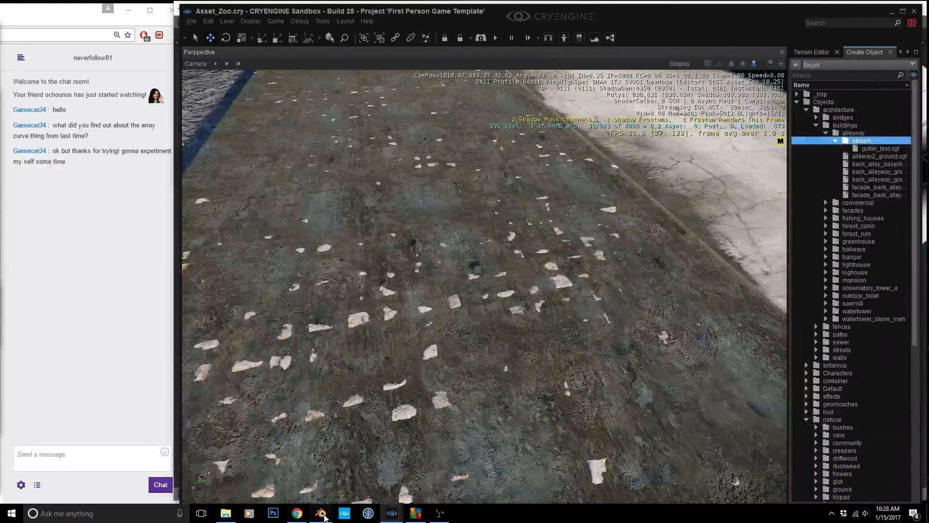
- Switch to Blender and export the gutter to the alleyway's stream folder with the BCRY 5 Exporter
{"action": "mouse_move", "coordinate": [321, 513]}
{"action": "left_click", "coordinate": [281, 464]}
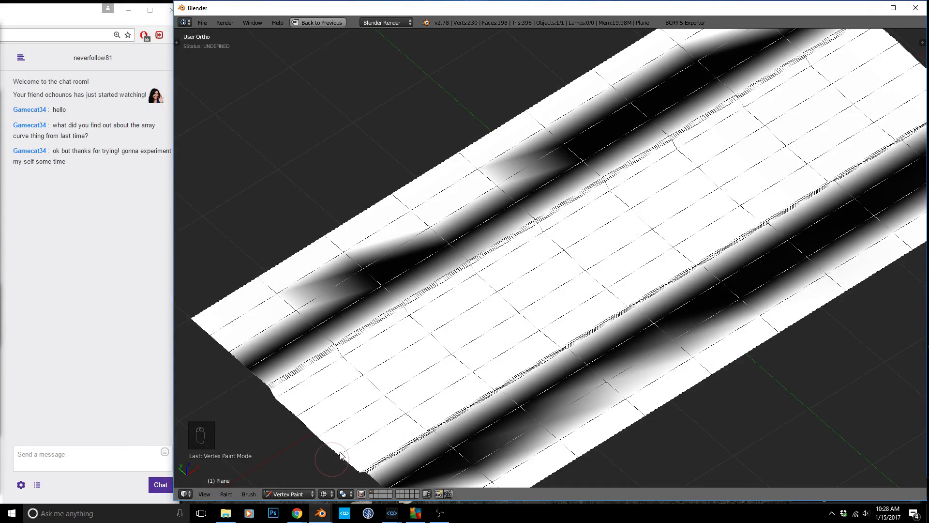
{"action": "left_click", "coordinate": [684, 23]}
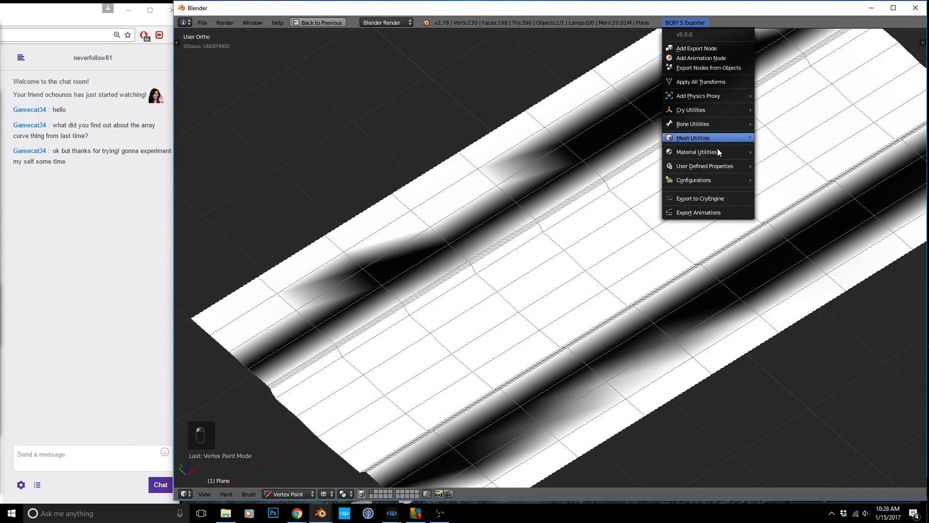
{"action": "left_click", "coordinate": [712, 200]}
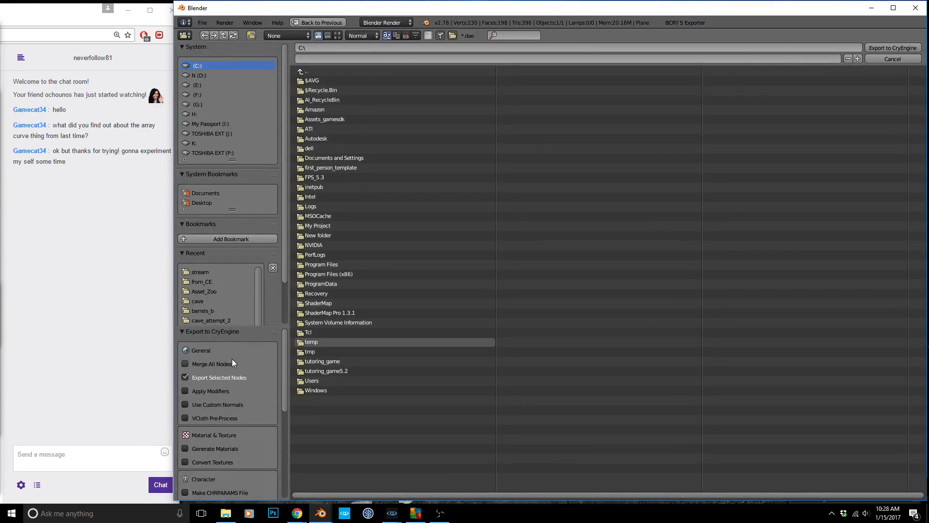
{"action": "left_click", "coordinate": [202, 272]}
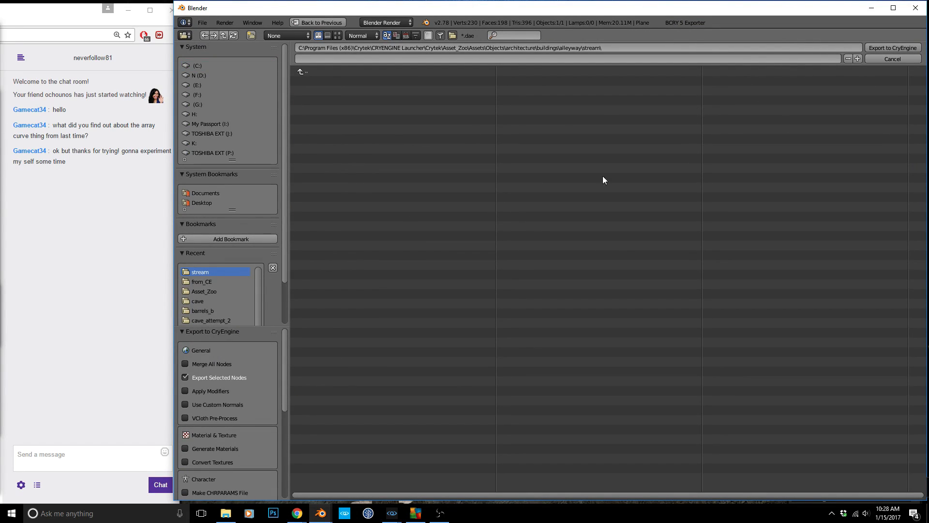
{"action": "left_click", "coordinate": [910, 50]}
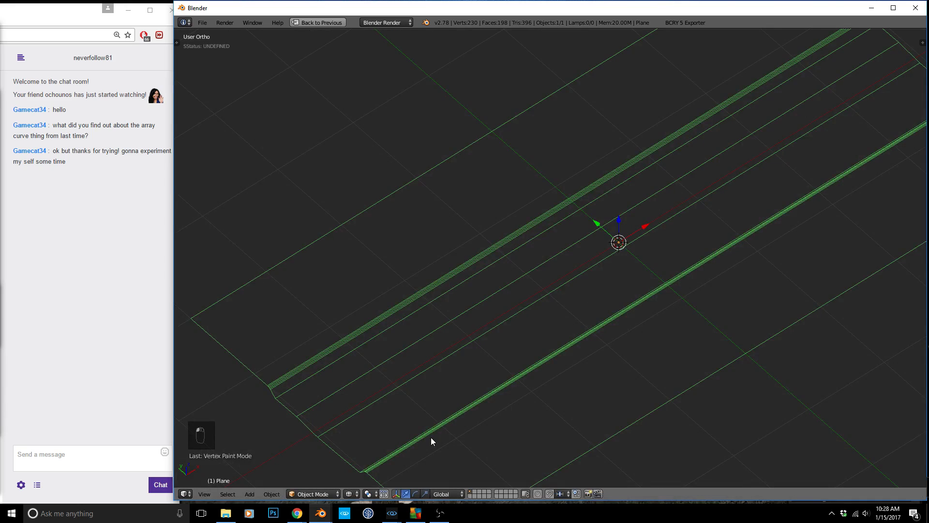
- Switch to CRYENGINE and check the exported vertex painting on the gutter's raised side
{"action": "mouse_move", "coordinate": [391, 512]}
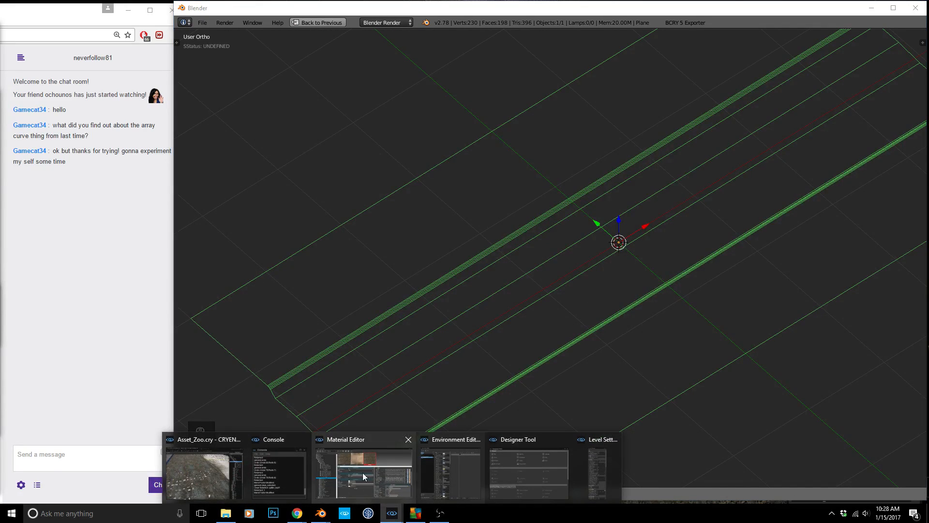
{"action": "left_click", "coordinate": [190, 475]}
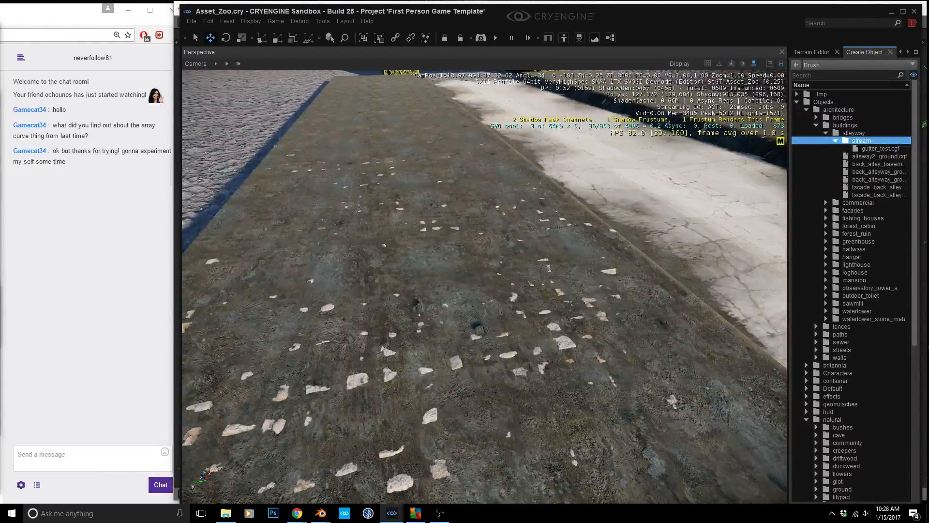
{"action": "right_click_drag", "start_coordinate": [479, 364], "coordinate": [485, 357]}
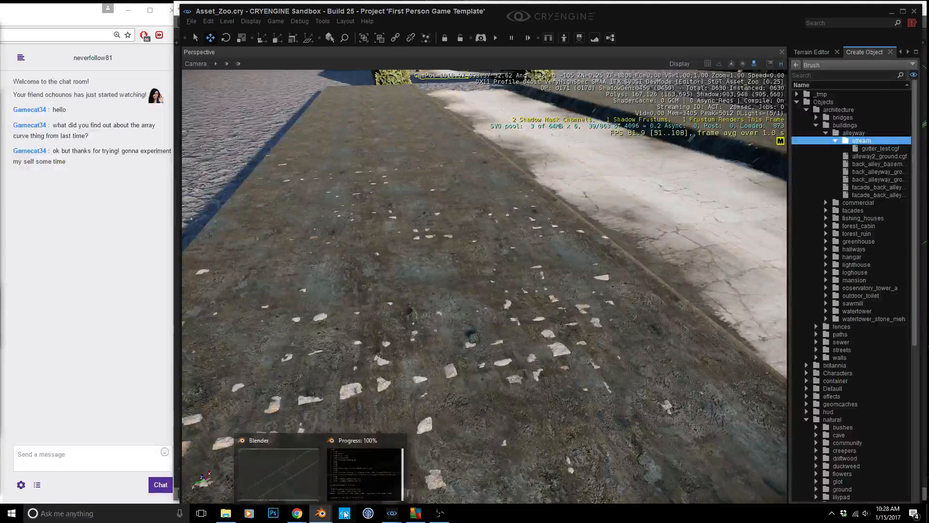
- Switch to Blender, restore the full window layout and show the mesh's vertex color layers
{"action": "left_click", "coordinate": [291, 475]}
{"action": "key", "text": "shift+space"}
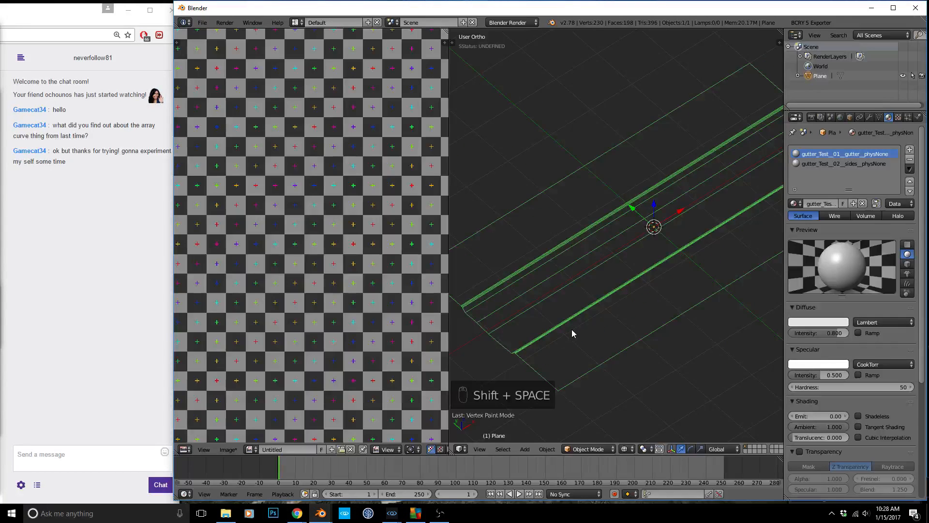
{"action": "left_click", "coordinate": [879, 118]}
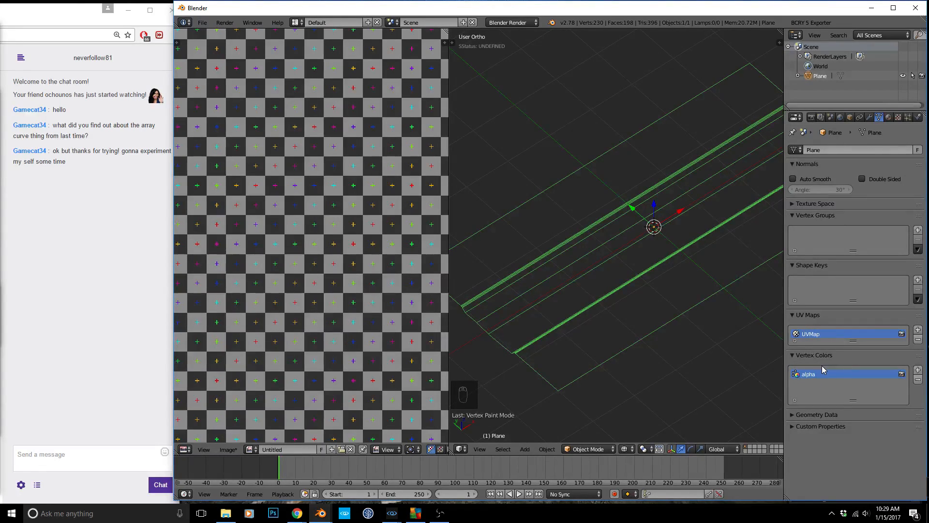
- Export the gutter from Object Mode to the stream folder again
{"action": "left_click", "coordinate": [811, 23]}
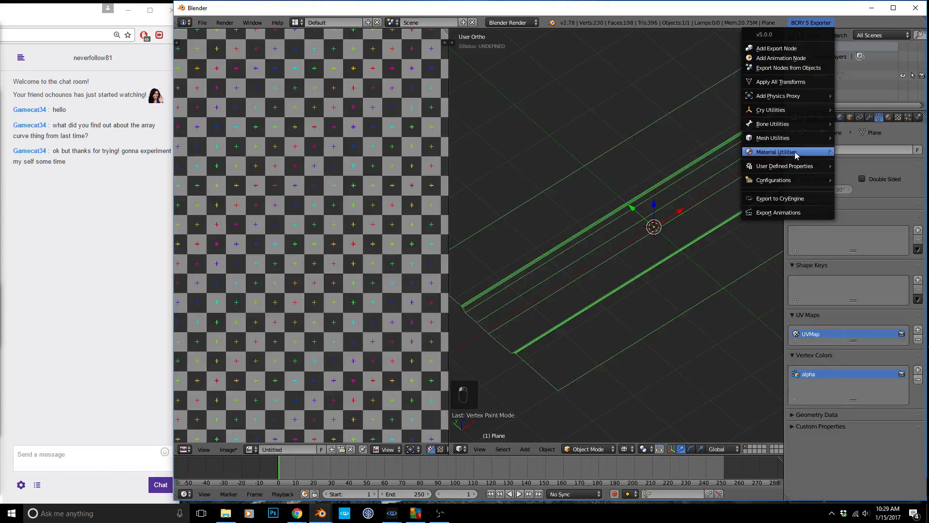
{"action": "left_click", "coordinate": [774, 198]}
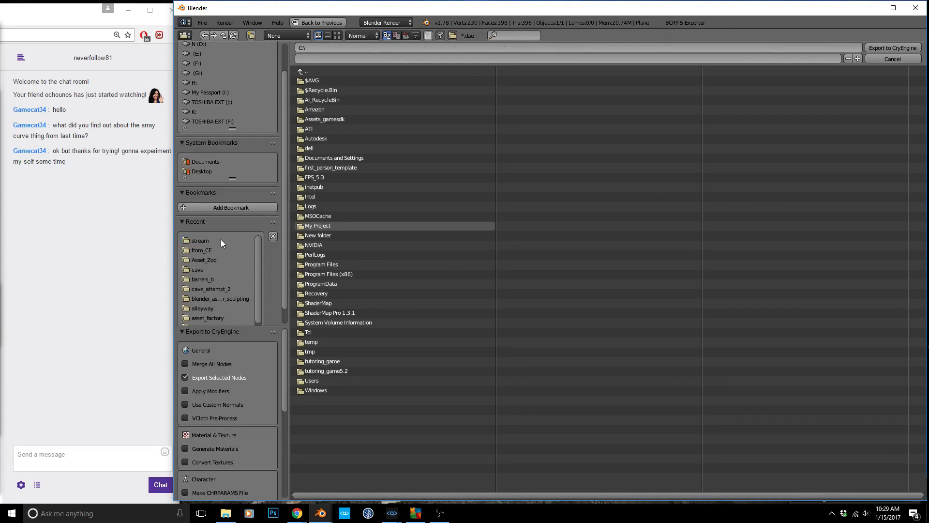
{"action": "left_click", "coordinate": [199, 241]}
{"action": "left_click", "coordinate": [891, 48]}
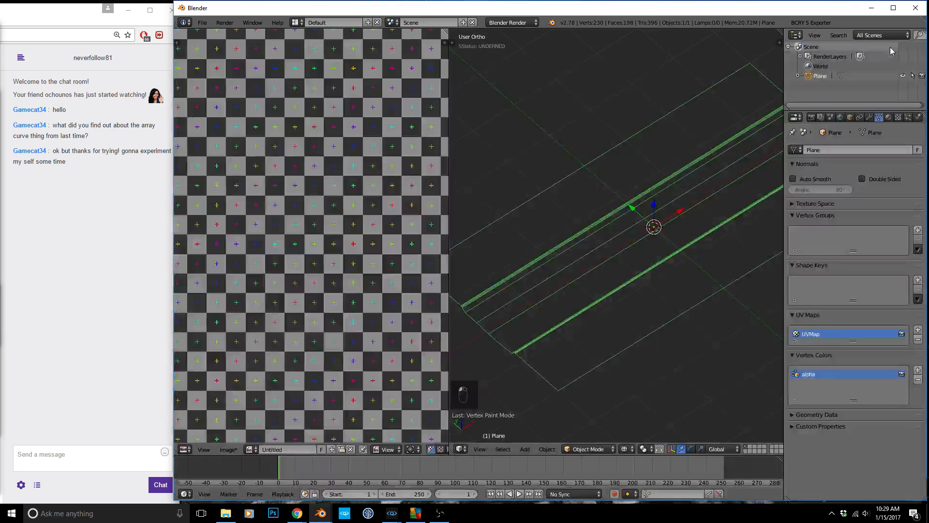
- Return to the CRYENGINE viewport and examine the cobblestone blending along the raised side
{"action": "left_click", "coordinate": [871, 8]}
{"action": "right_click_drag", "start_coordinate": [541, 223], "coordinate": [508, 217]}
{"action": "middle_click_drag", "start_coordinate": [508, 217], "coordinate": [549, 186]}
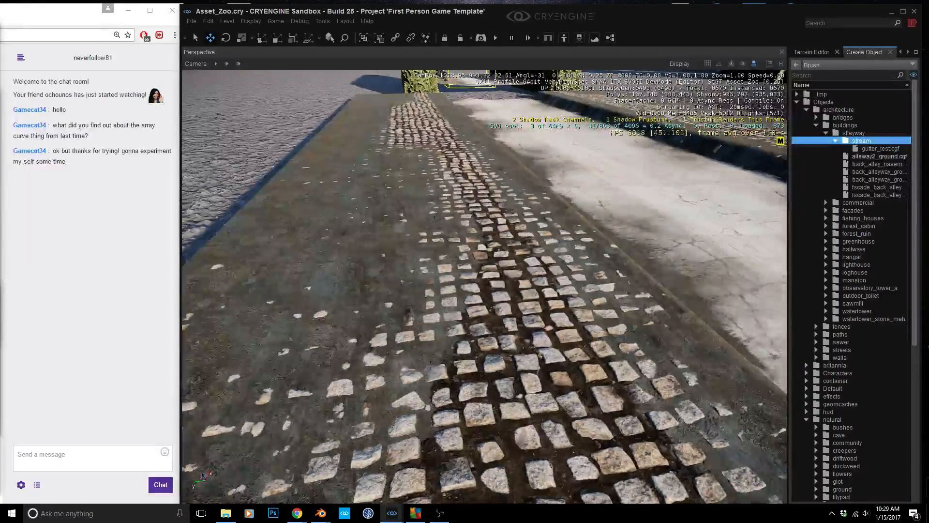
- Open the Material Editor, shrink it beside the gutter view and bring SubMtl2's Shader Params into view
{"action": "key", "text": "m"}
{"action": "left_click_drag", "start_coordinate": [757, 123], "coordinate": [510, 91]}
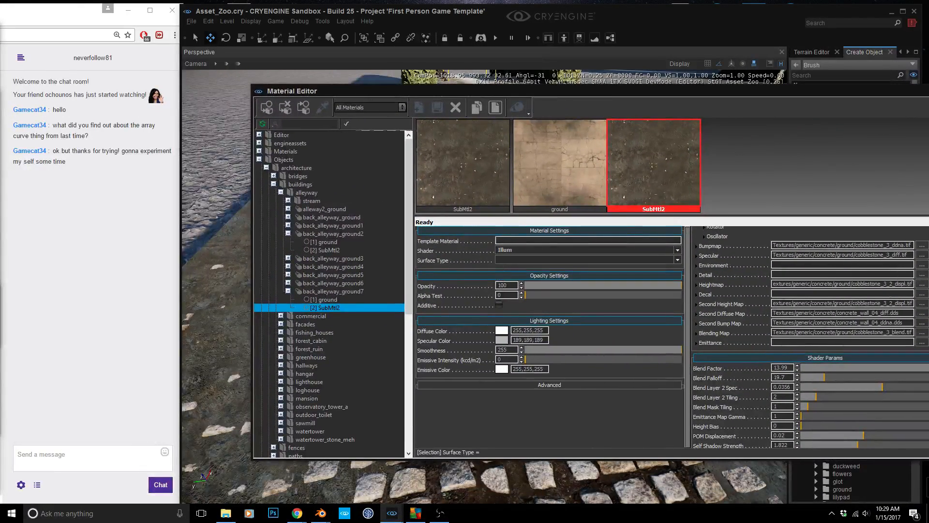
{"action": "left_click_drag", "start_coordinate": [928, 202], "coordinate": [727, 202]}
{"action": "scroll", "coordinate": [715, 349], "scroll_direction": "down", "scroll_amount": 10}
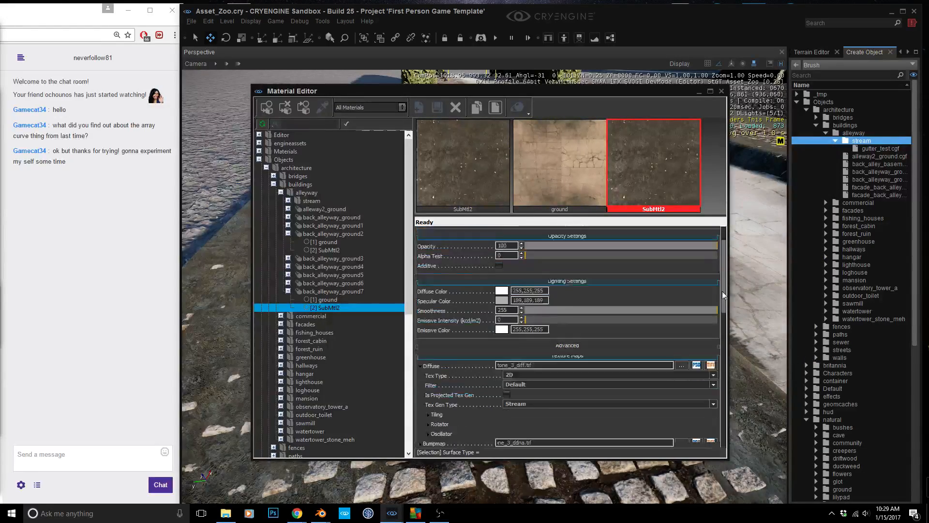
{"action": "left_click", "coordinate": [704, 369]}
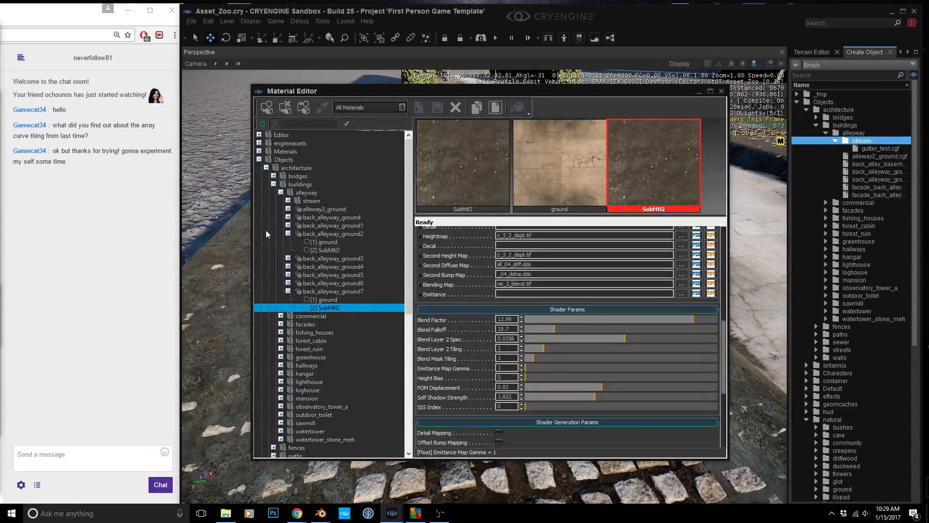
{"action": "left_click_drag", "start_coordinate": [251, 239], "coordinate": [373, 239]}
{"action": "left_click_drag", "start_coordinate": [559, 94], "coordinate": [726, 72]}
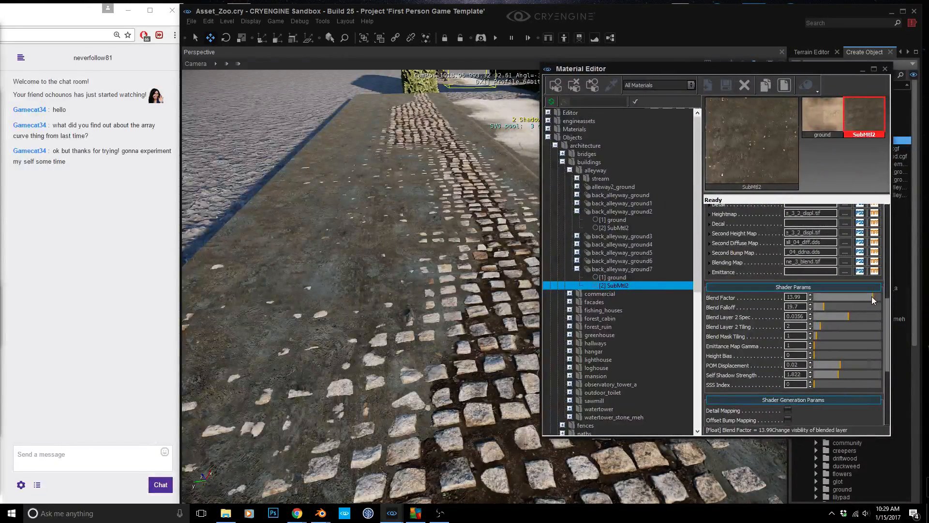
- Try SubMtl2 with a Blend Factor of 16 and a Blend Falloff of 0.1 on the gutter
{"action": "left_click_drag", "start_coordinate": [872, 296], "coordinate": [881, 297]}
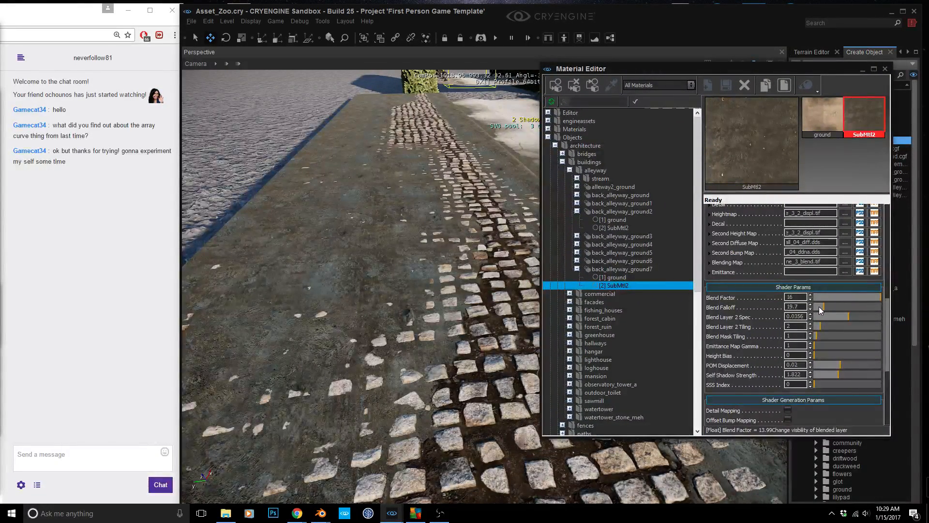
{"action": "left_click_drag", "start_coordinate": [869, 311], "coordinate": [811, 311]}
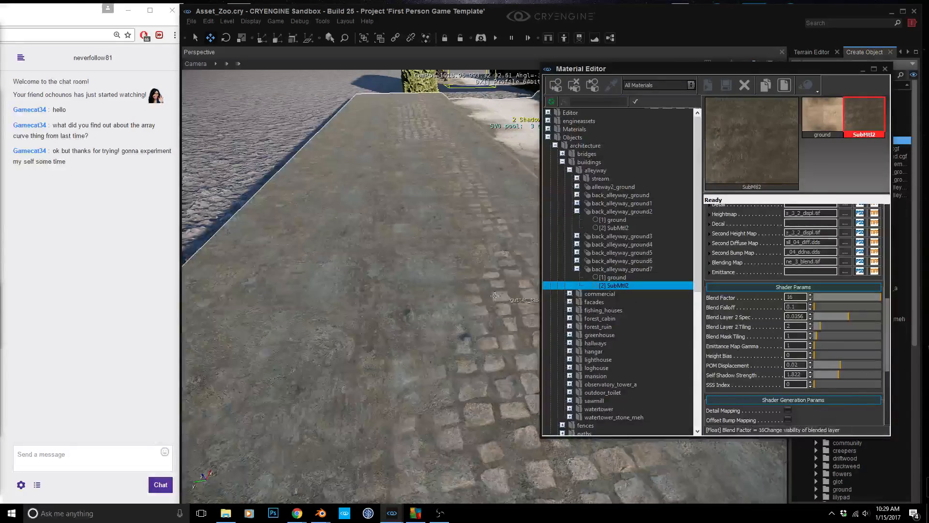
{"action": "mouse_move", "coordinate": [505, 355]}
{"action": "right_mouse_down"}
{"action": "mouse_move", "coordinate": [537, 370]}
{"action": "mouse_move", "coordinate": [505, 355]}
{"action": "mouse_move", "coordinate": [503, 341]}
{"action": "right_mouse_up"}
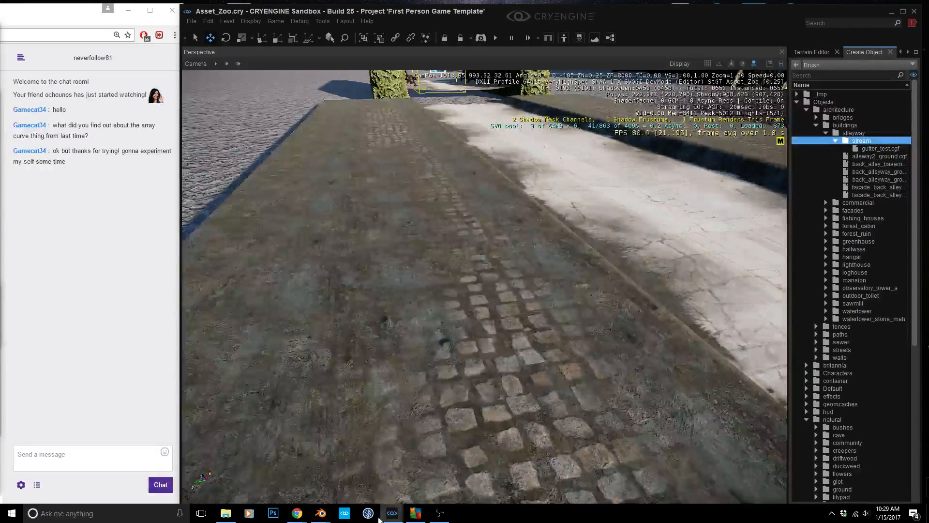
- Set SubMtl2's Blend Falloff to 13.8 and lower its Blend Factor for broader cobblestone coverage
{"action": "mouse_move", "coordinate": [392, 514]}
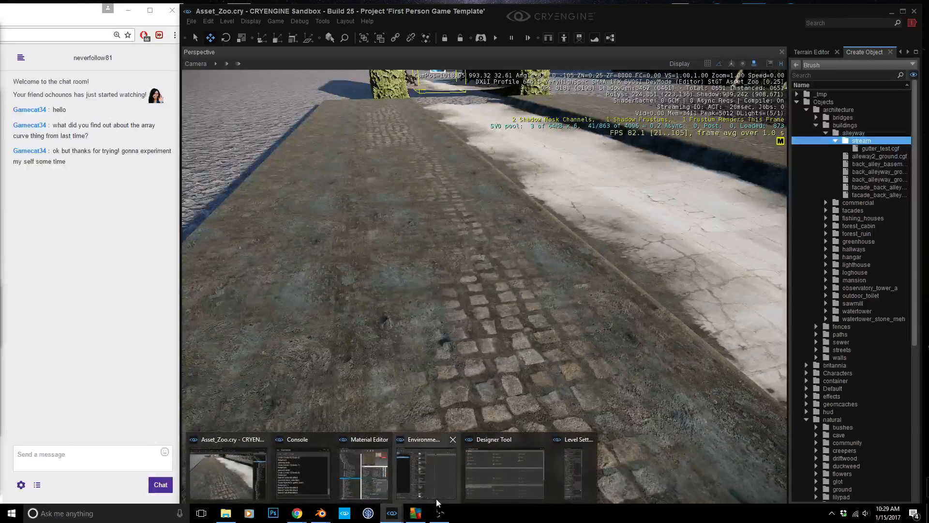
{"action": "left_click", "coordinate": [375, 479]}
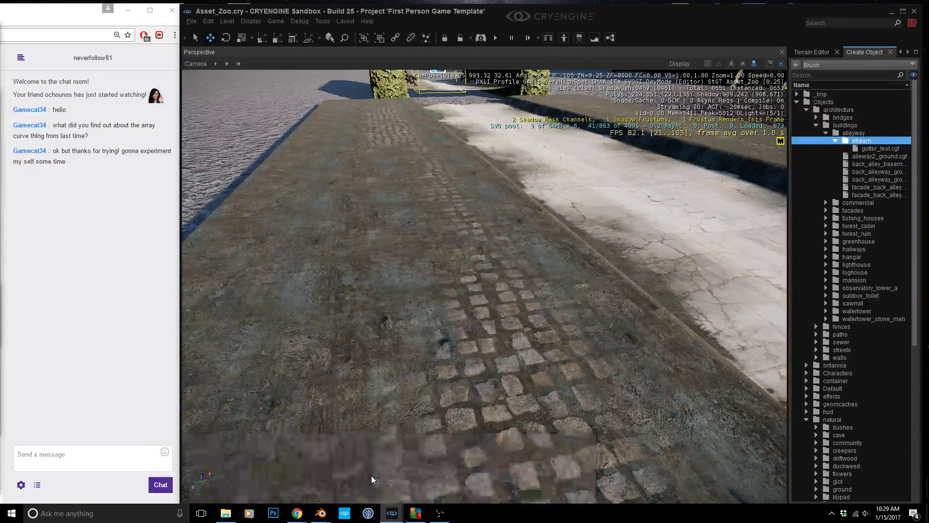
{"action": "left_click", "coordinate": [819, 307]}
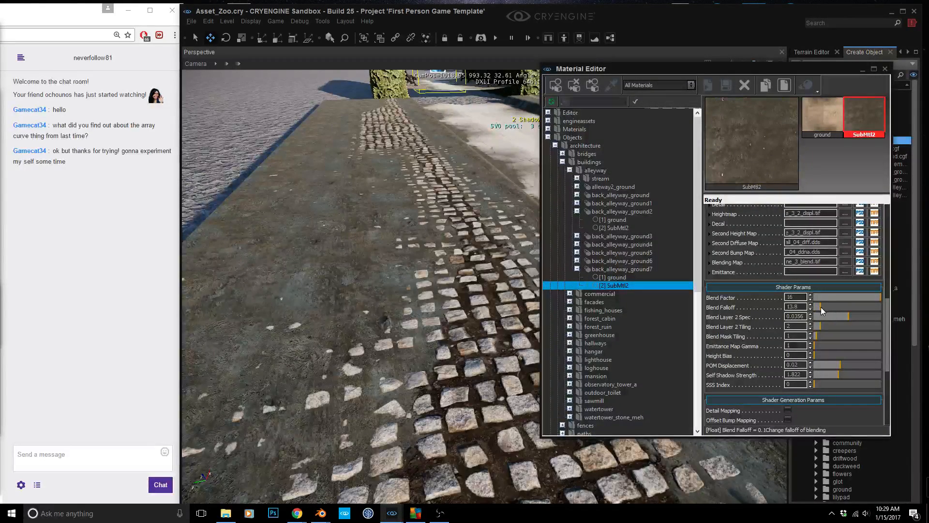
{"action": "left_click", "coordinate": [854, 297]}
{"action": "left_click_drag", "start_coordinate": [855, 296], "coordinate": [843, 297]}
- Examine the cobblestone blending and bevelled edges on both raised sides of the gutter
{"action": "right_click_drag", "start_coordinate": [474, 271], "coordinate": [324, 290]}
{"action": "key", "text": "d"}
{"action": "right_click_drag", "start_coordinate": [521, 183], "coordinate": [530, 176]}
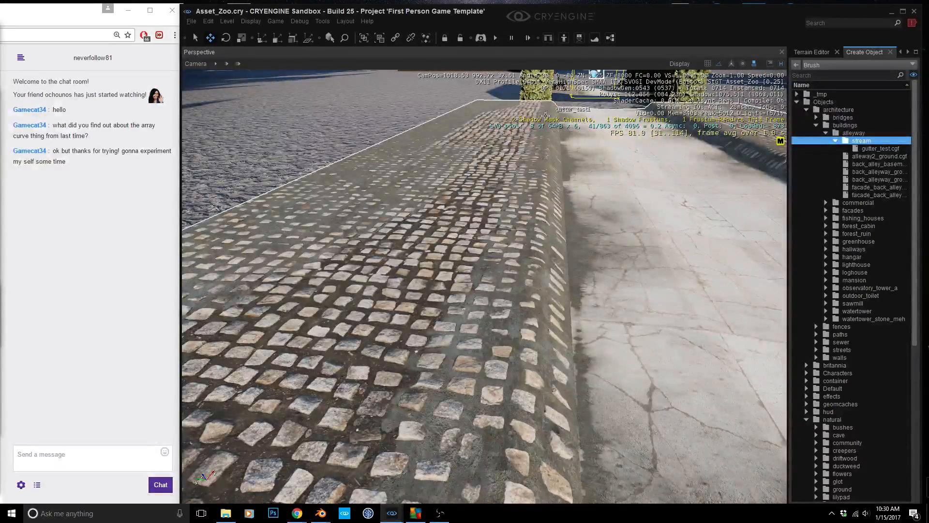
{"action": "right_click_drag", "start_coordinate": [504, 289], "coordinate": [464, 312]}
{"action": "key", "text": "a"}
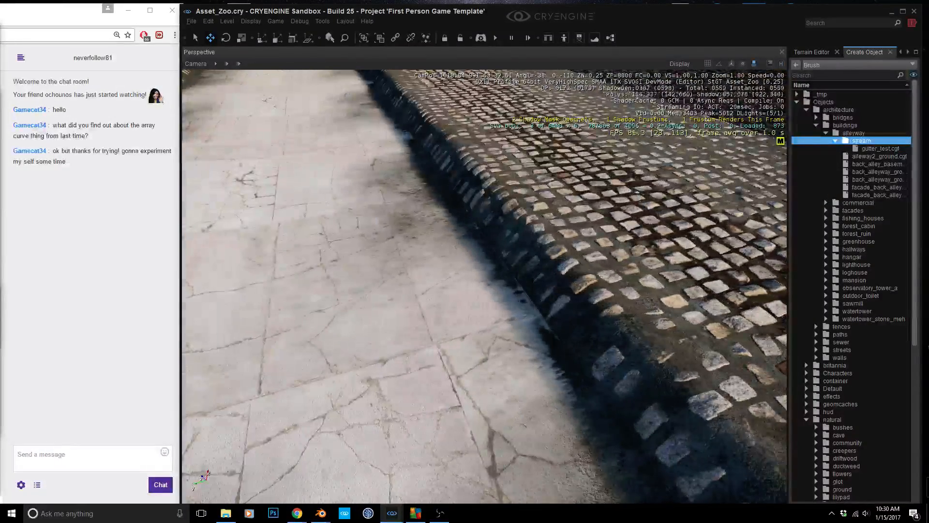
{"action": "key", "text": "s"}
{"action": "key", "text": "a"}
{"action": "key", "text": "a"}
{"action": "right_click_drag", "start_coordinate": [529, 369], "coordinate": [496, 358]}
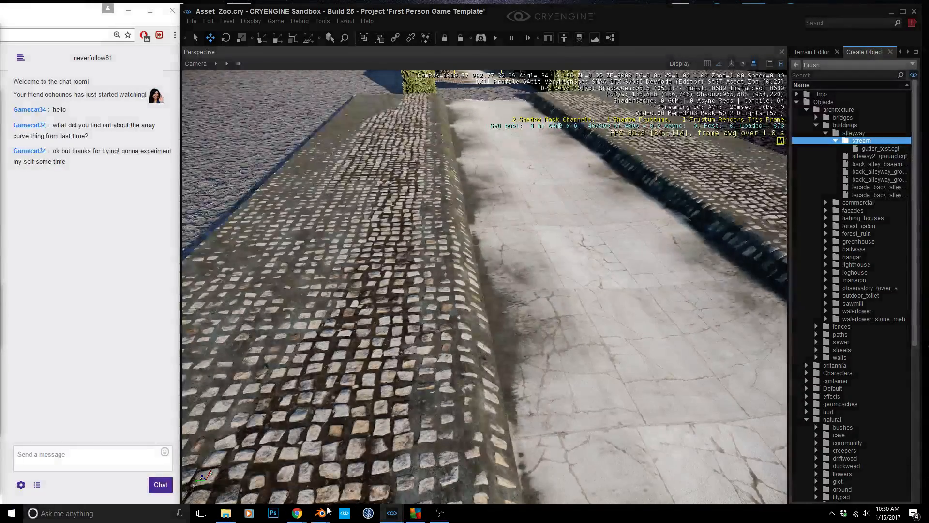
- Switch to Blender, put the gutter in Vertex Paint mode and maximize the 3D view around the black stripes
{"action": "mouse_move", "coordinate": [320, 512]}
{"action": "left_click", "coordinate": [309, 472]}
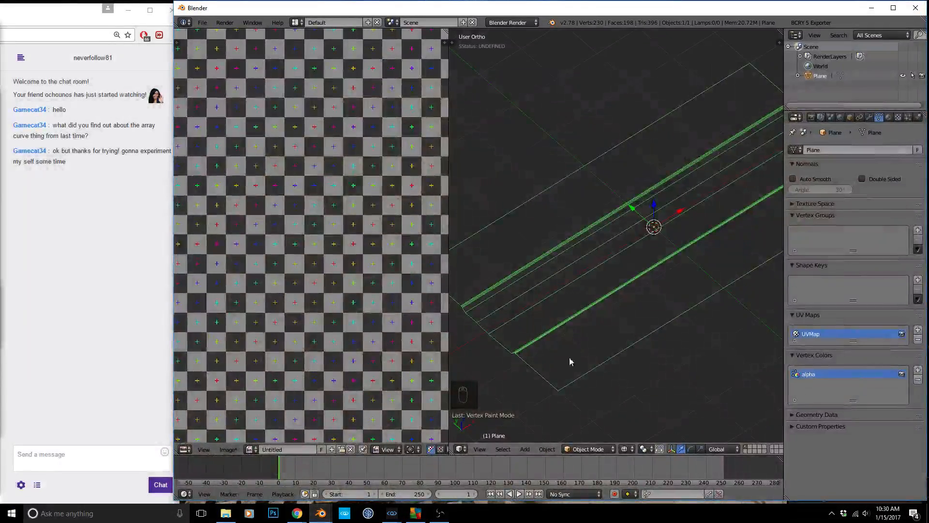
{"action": "left_click", "coordinate": [595, 449]}
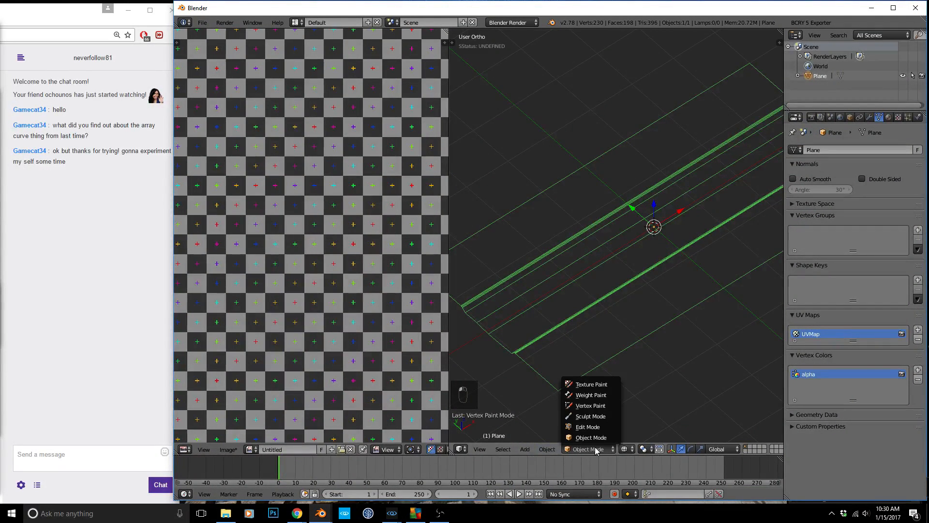
{"action": "left_click", "coordinate": [591, 405]}
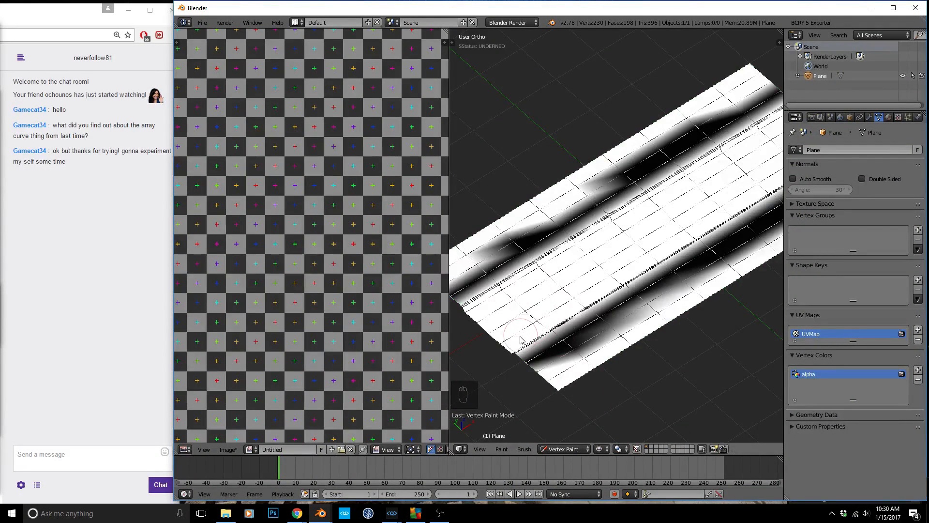
{"action": "key", "text": "shift+space"}
{"action": "mouse_move", "coordinate": [496, 367]}
{"action": "middle_mouse_down"}
{"action": "mouse_move", "coordinate": [591, 353]}
{"action": "mouse_move", "coordinate": [568, 344]}
{"action": "mouse_move", "coordinate": [564, 327]}
{"action": "middle_mouse_up"}
{"action": "scroll", "coordinate": [648, 358], "scroll_direction": "up", "scroll_amount": 4}
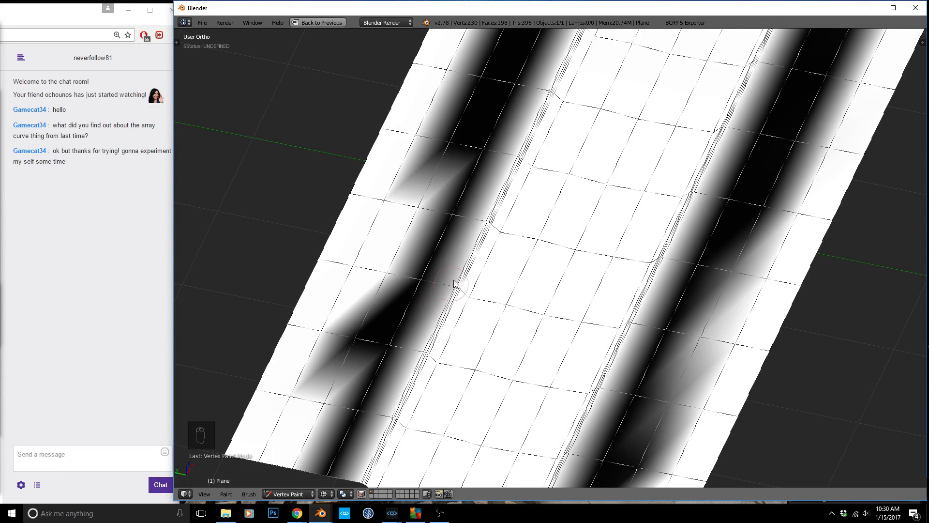
- Try a black dab on the stripe's inner edge beside the bevel, and undo it
{"action": "scroll", "coordinate": [416, 353], "scroll_direction": "up", "scroll_amount": 5}
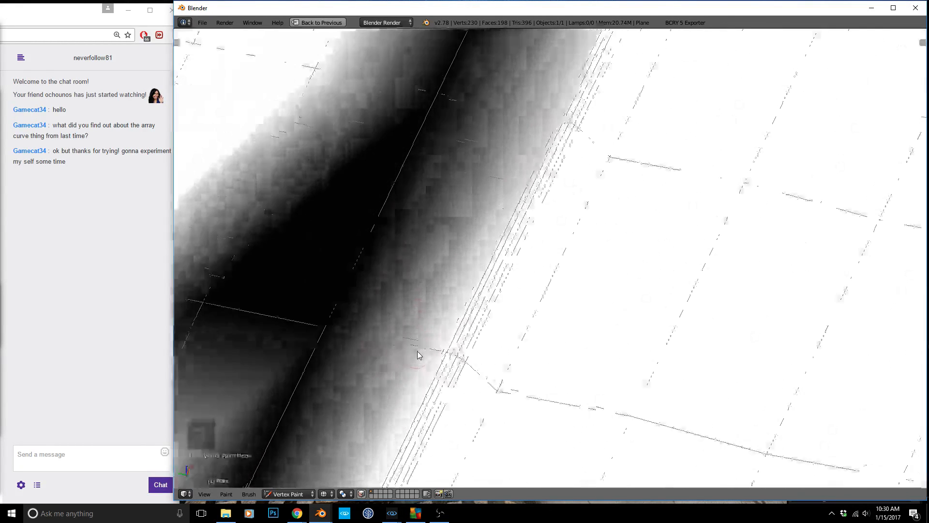
{"action": "scroll", "coordinate": [462, 347], "scroll_direction": "down", "scroll_amount": 4}
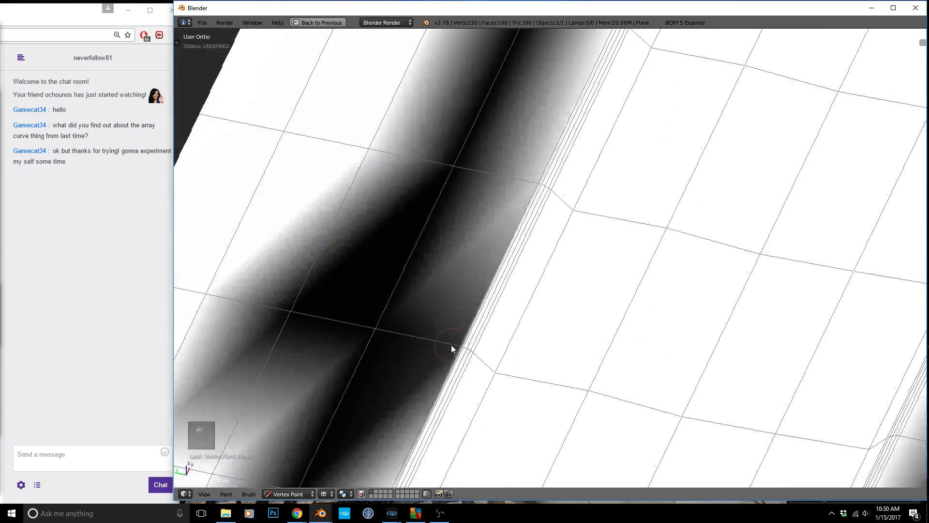
{"action": "key", "text": "ctrl+z"}
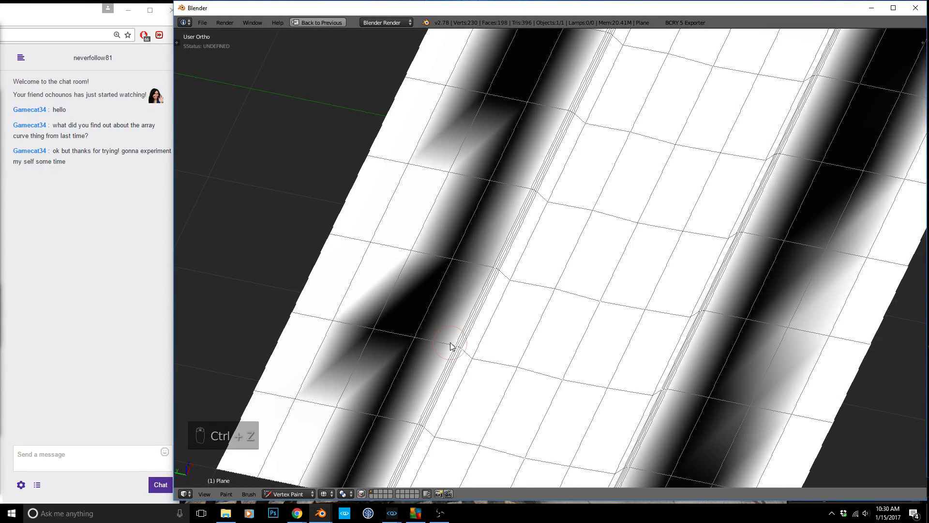
- In Edit Mode, add one lengthwise loop cut just outside the bevelled edge on each side of the gutter
{"action": "left_click", "coordinate": [288, 493]}
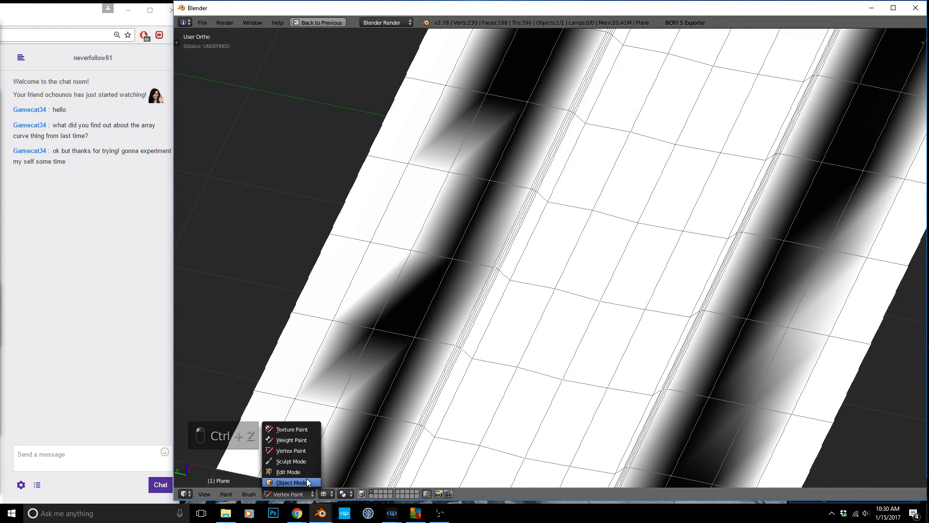
{"action": "left_click", "coordinate": [288, 472]}
{"action": "scroll", "coordinate": [406, 366], "scroll_direction": "down", "scroll_amount": 3}
{"action": "scroll", "coordinate": [392, 417], "scroll_direction": "up", "scroll_amount": 3}
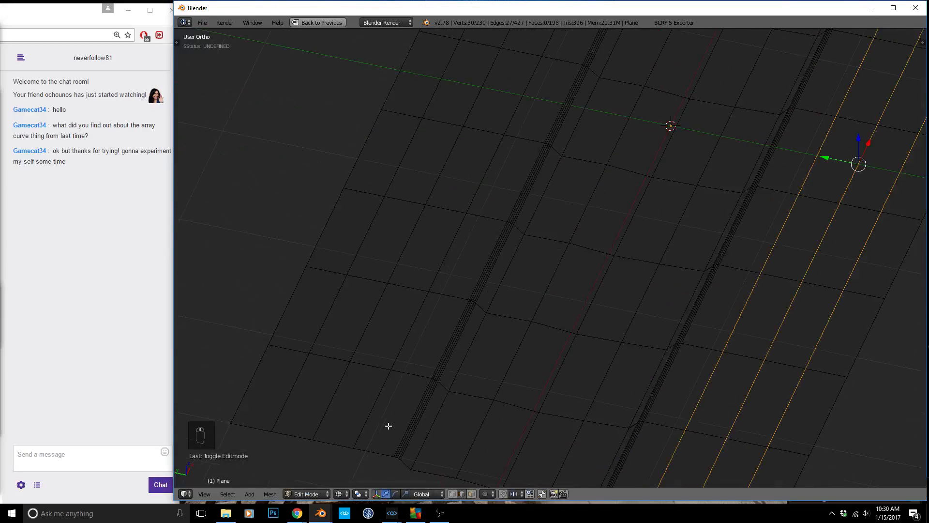
{"action": "key", "text": "ctrl+r"}
{"action": "left_click", "coordinate": [385, 447]}
{"action": "key", "text": "ctrl+r"}
{"action": "left_click", "coordinate": [666, 421]}
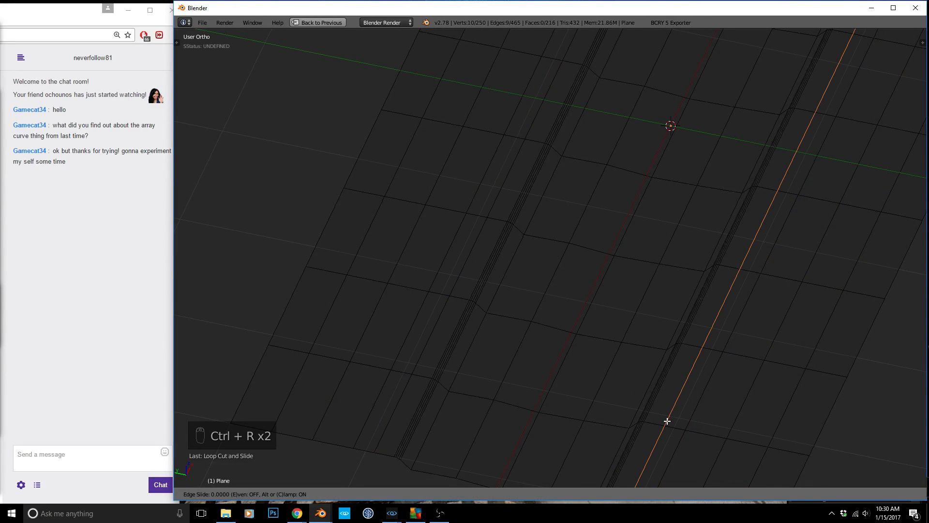
{"action": "left_click", "coordinate": [269, 494]}
- Return the gutter to Vertex Paint mode near the end of its painted stripe
{"action": "left_click", "coordinate": [313, 493]}
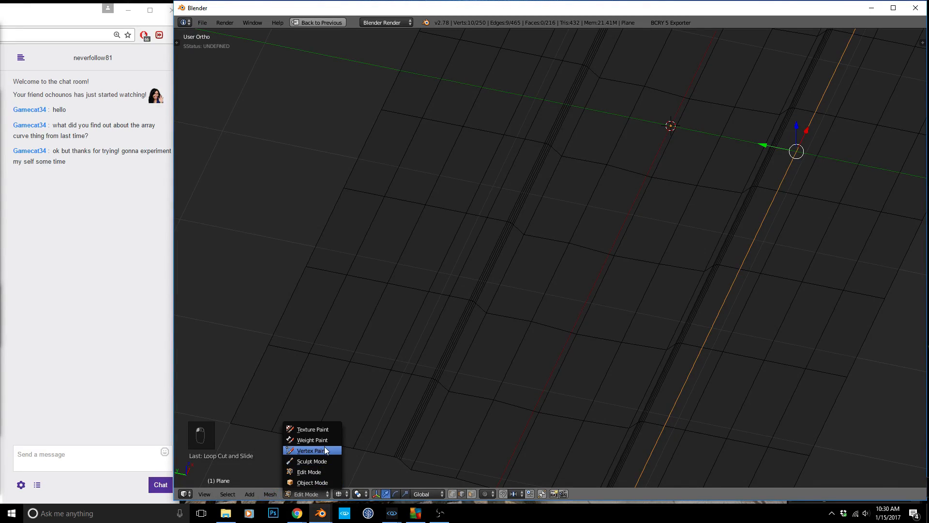
{"action": "left_click", "coordinate": [312, 450]}
{"action": "scroll", "coordinate": [430, 348], "scroll_direction": "up", "scroll_amount": 4}
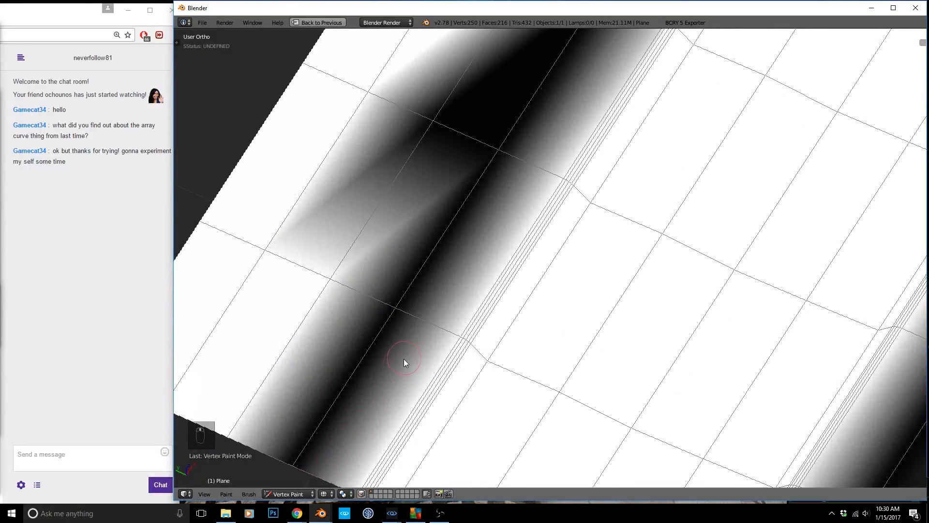
- Try Solid viewport shading on the painted gutter, and go back to Wireframe
{"action": "left_click", "coordinate": [326, 494]}
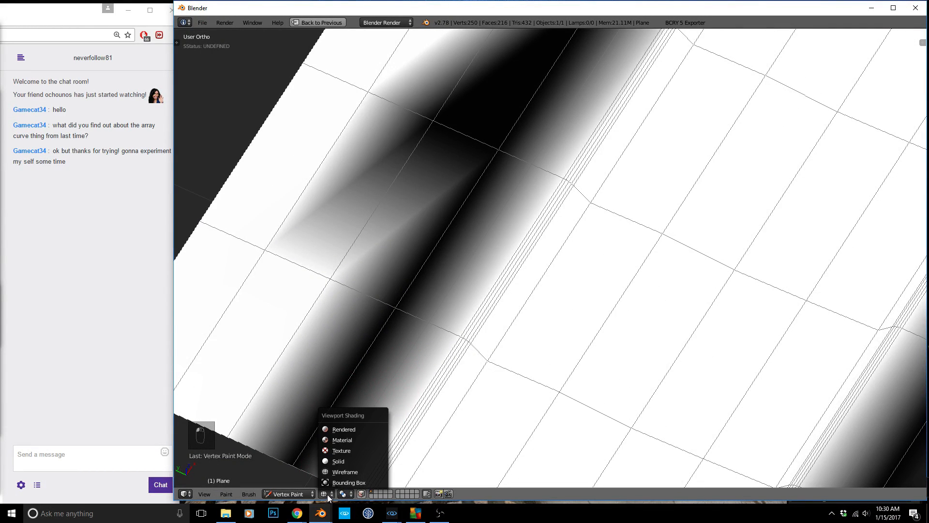
{"action": "left_click", "coordinate": [342, 459]}
{"action": "left_click", "coordinate": [328, 494]}
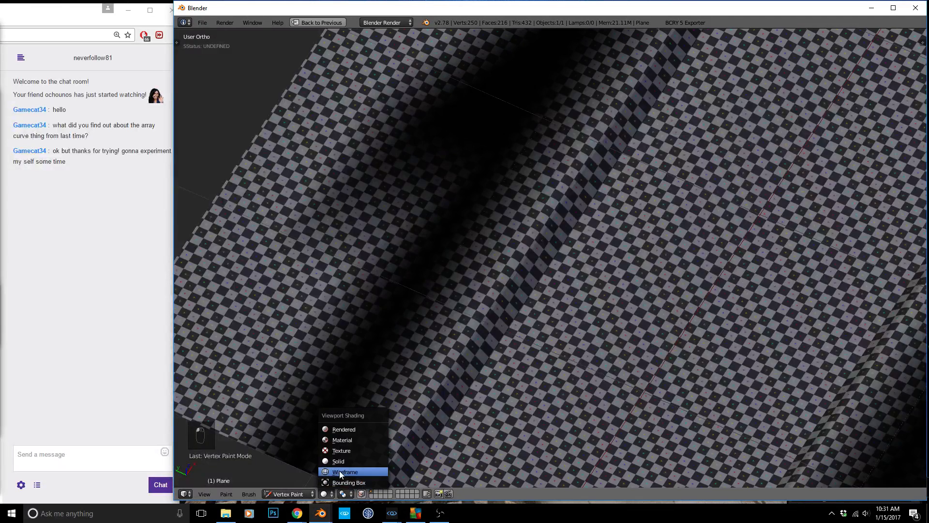
{"action": "left_click", "coordinate": [352, 457]}
{"action": "left_click_drag", "start_coordinate": [337, 459], "coordinate": [347, 470]}
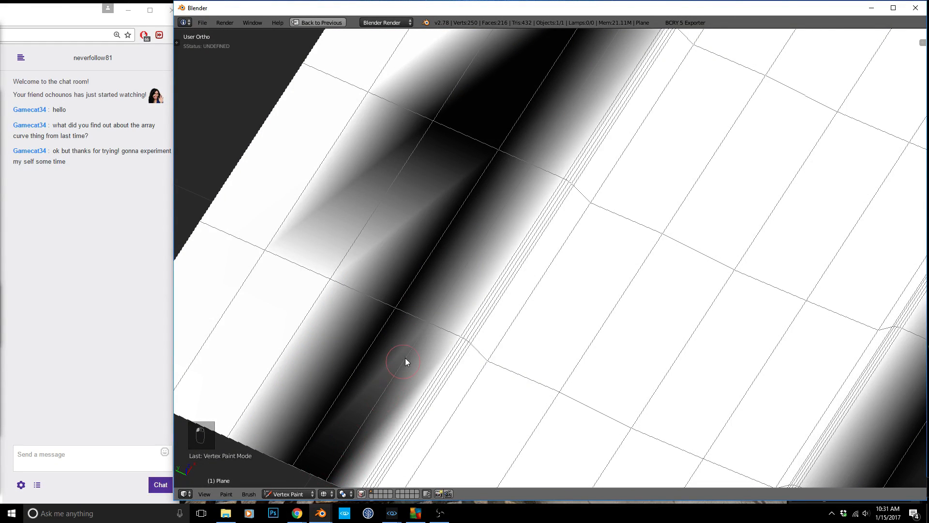
- Paint black along the new edge loop beside the bevel near the gutter's end
{"action": "left_click_drag", "start_coordinate": [403, 362], "coordinate": [432, 315]}
{"action": "scroll", "coordinate": [339, 397], "scroll_direction": "down", "scroll_amount": 3}
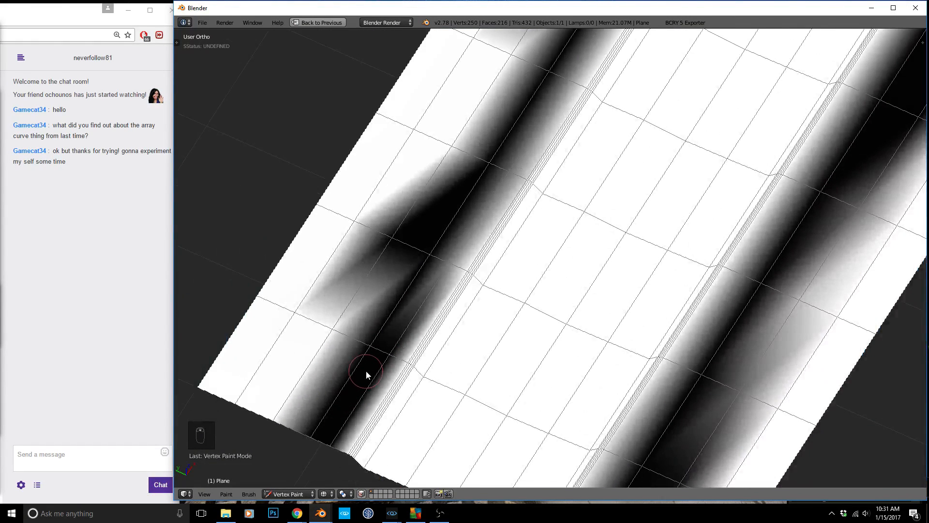
{"action": "scroll", "coordinate": [365, 370], "scroll_direction": "down", "scroll_amount": 2}
- Show the brush's texture and stroke settings and set the stroke method to Line
{"action": "key", "text": "t"}
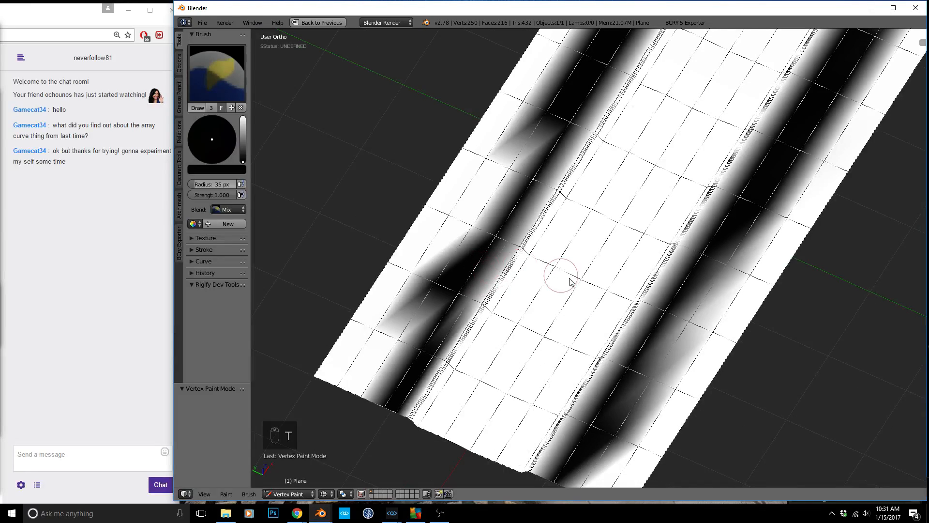
{"action": "left_click", "coordinate": [193, 238]}
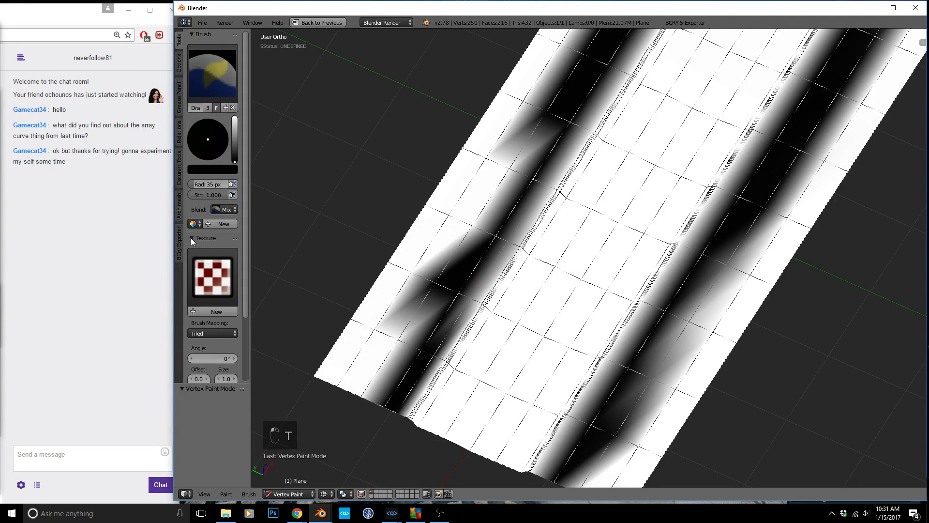
{"action": "left_click", "coordinate": [222, 332]}
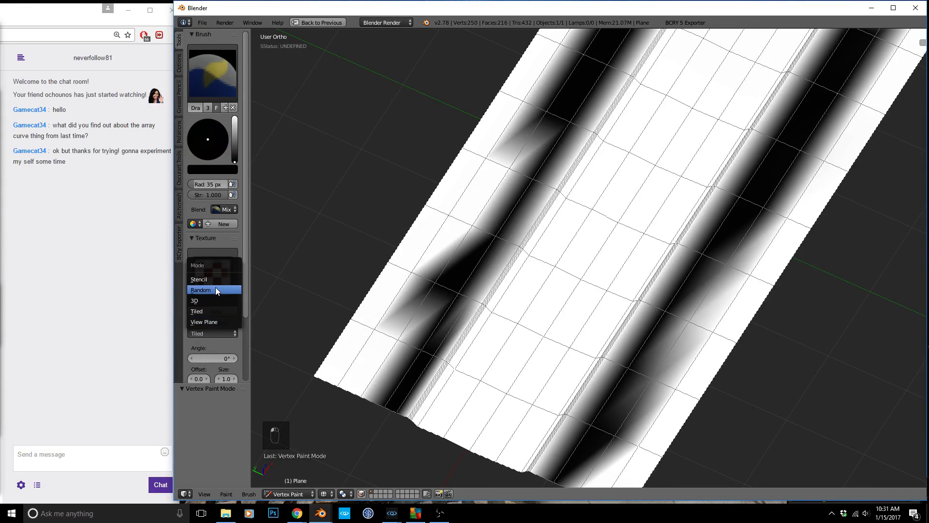
{"action": "scroll", "coordinate": [237, 294], "scroll_direction": "down", "scroll_amount": 5}
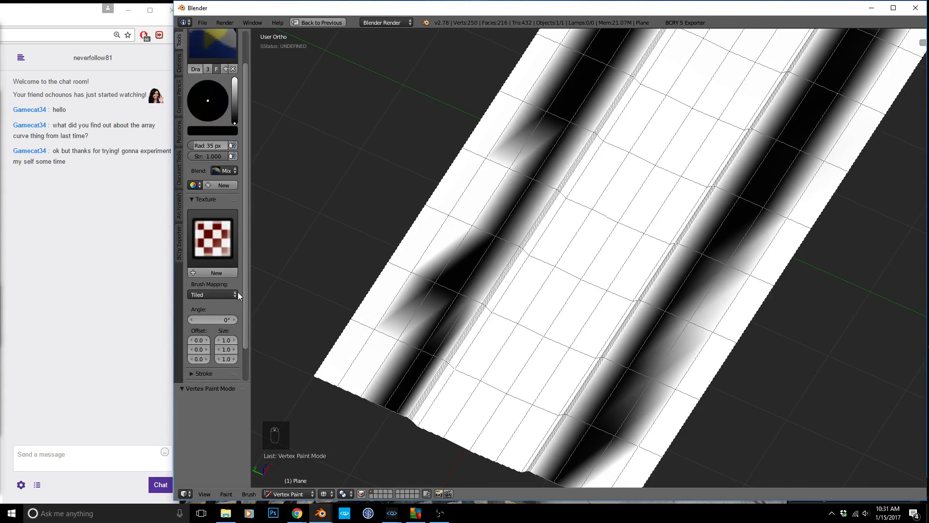
{"action": "left_click", "coordinate": [191, 334]}
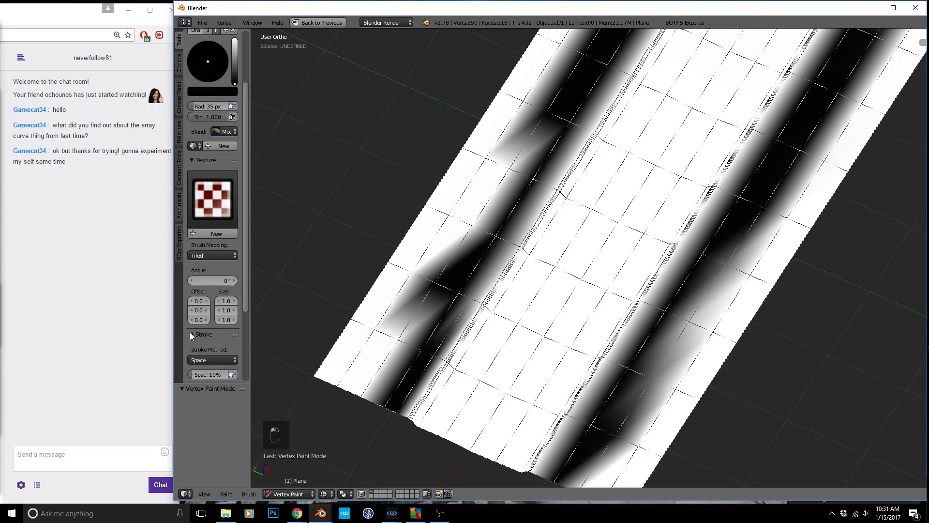
{"action": "left_click", "coordinate": [219, 361]}
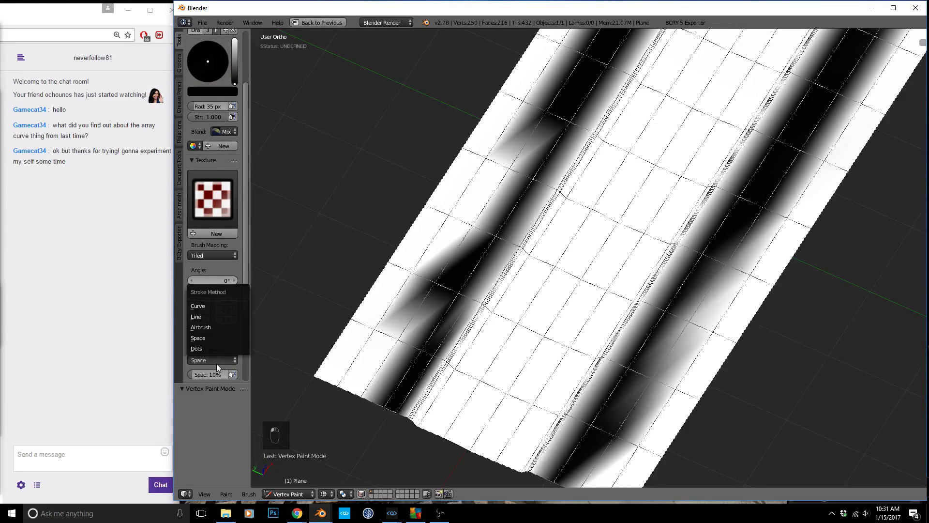
{"action": "left_click", "coordinate": [216, 318]}
- In top view, paint a straight black line along the inner edge of the upper stripe over the gutter's full length
{"action": "key", "text": "KP_7"}
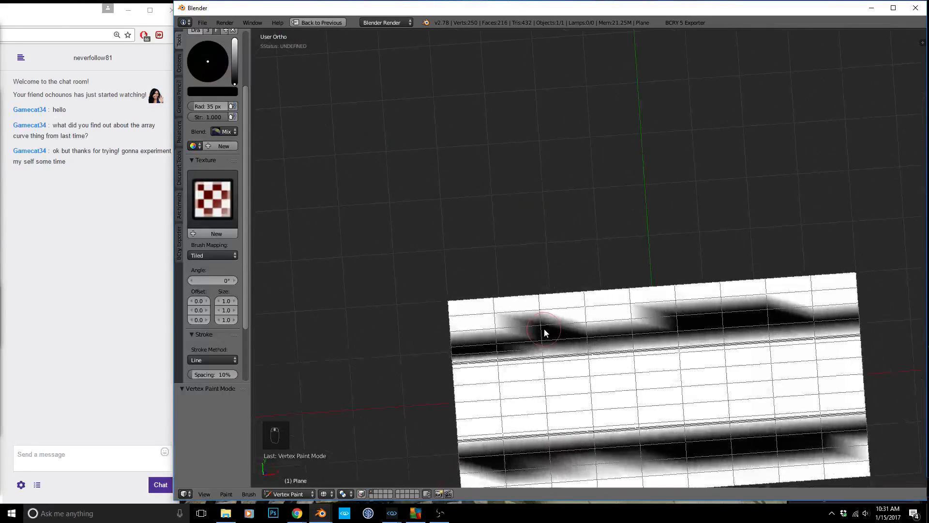
{"action": "scroll", "coordinate": [492, 305], "scroll_direction": "down", "scroll_amount": 4}
{"action": "scroll", "coordinate": [529, 266], "scroll_direction": "up", "scroll_amount": 5}
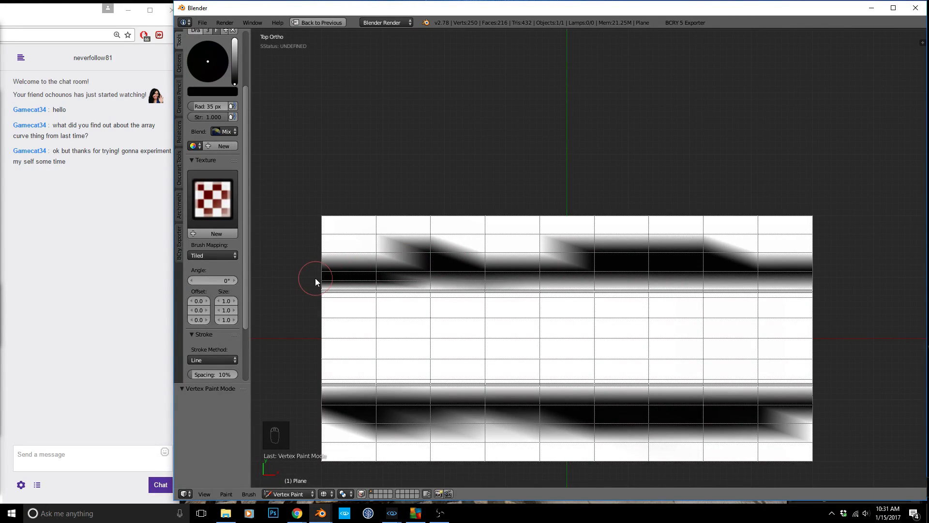
{"action": "left_click_drag", "start_coordinate": [315, 277], "coordinate": [774, 272]}
{"action": "left_click_drag", "start_coordinate": [850, 274], "coordinate": [851, 275]}
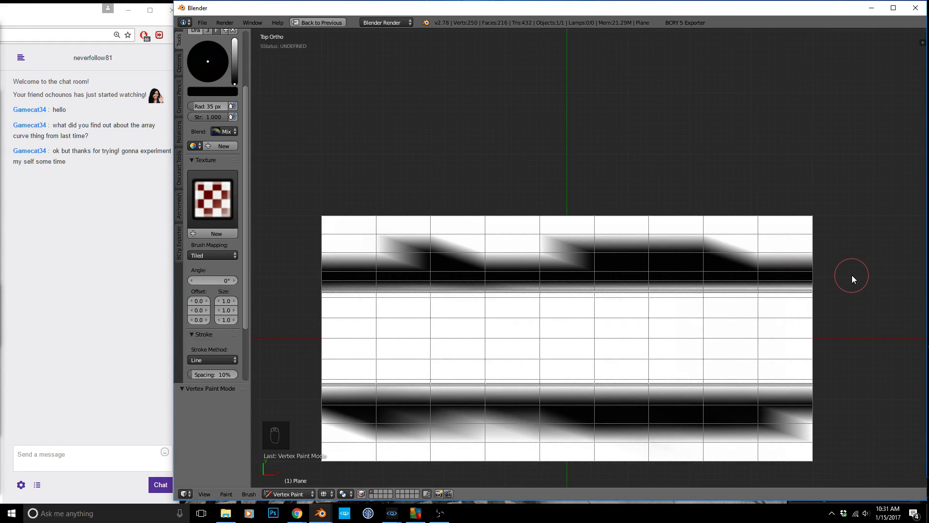
- Try a straight black line along the lower stripe's inner edge, and undo it
{"action": "left_click_drag", "start_coordinate": [294, 397], "coordinate": [875, 393]}
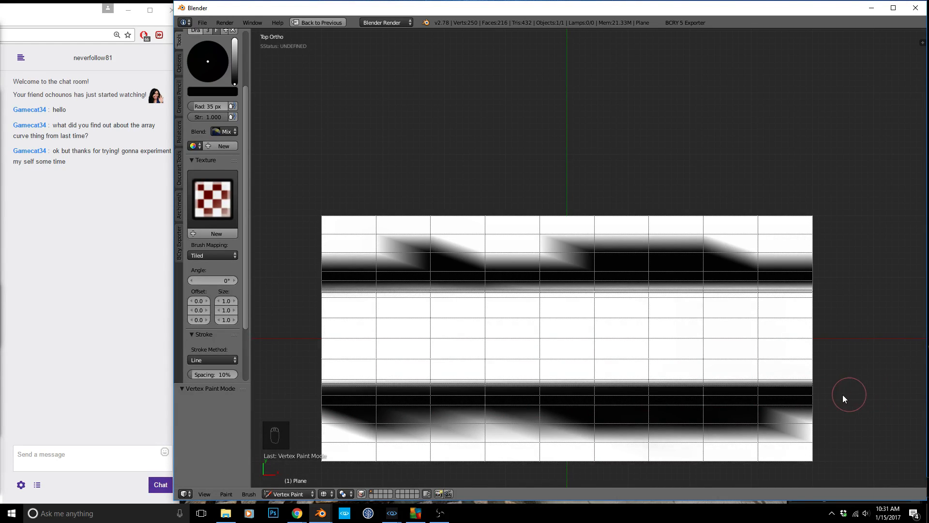
{"action": "scroll", "coordinate": [537, 414], "scroll_direction": "up", "scroll_amount": 3}
{"action": "scroll", "coordinate": [441, 398], "scroll_direction": "down", "scroll_amount": 2}
{"action": "key", "text": "ctrl+z"}
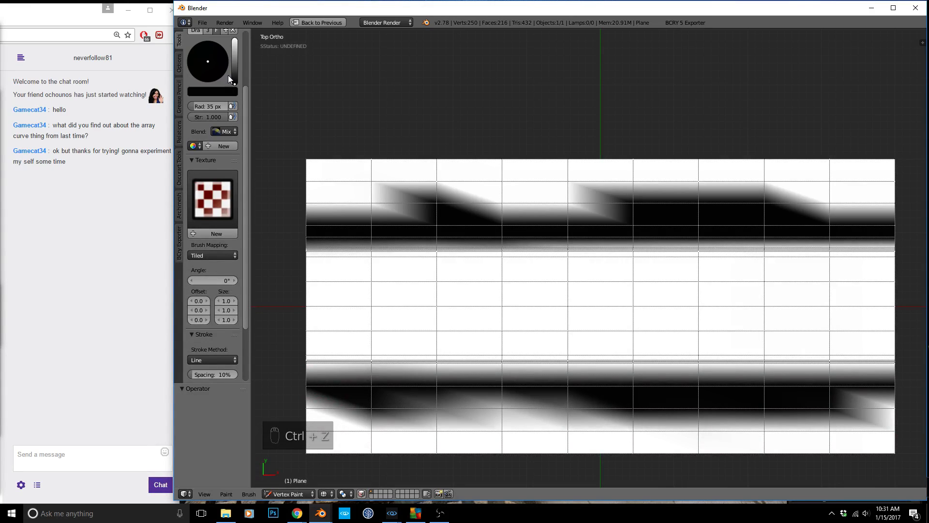
- Paint a straight dark grey line along the lower stripe's inner edge, and darken a spot near its left end with near-black
{"action": "left_click_drag", "start_coordinate": [234, 79], "coordinate": [234, 68]}
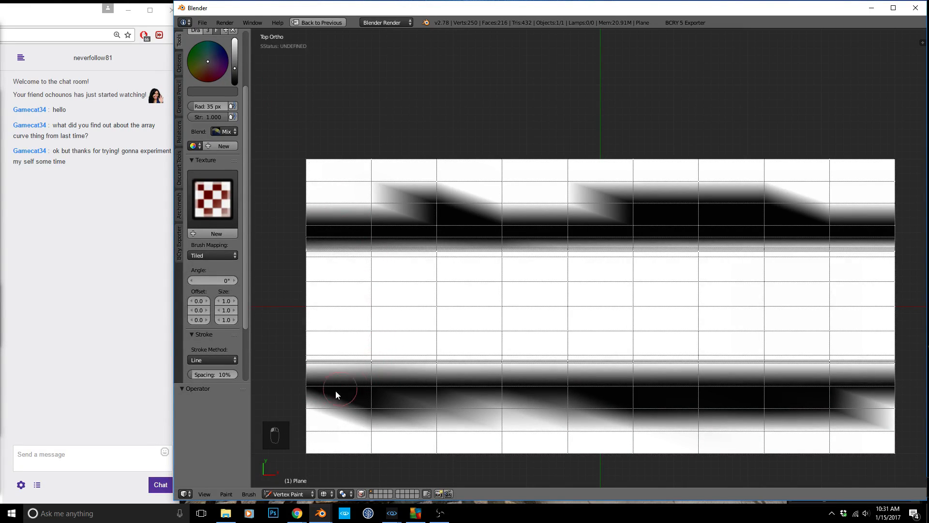
{"action": "left_click_drag", "start_coordinate": [291, 378], "coordinate": [924, 373]}
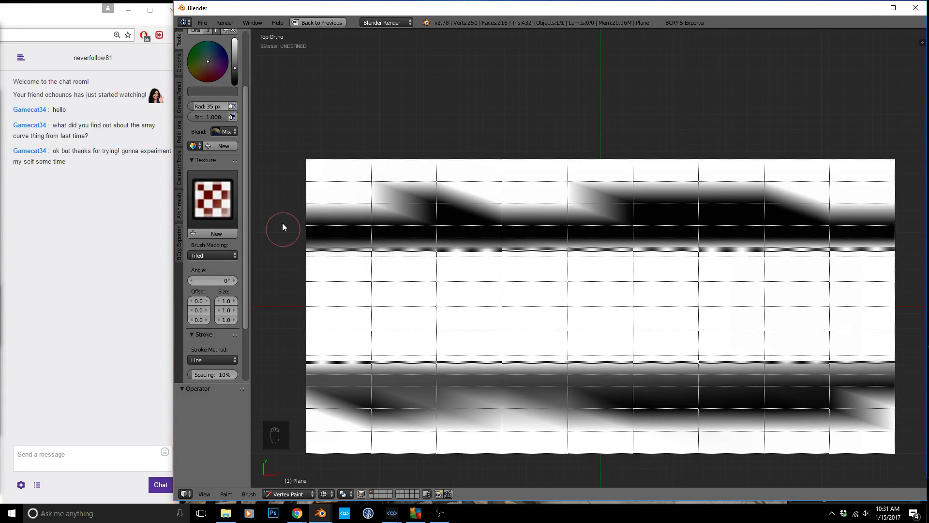
{"action": "left_click_drag", "start_coordinate": [234, 70], "coordinate": [235, 82]}
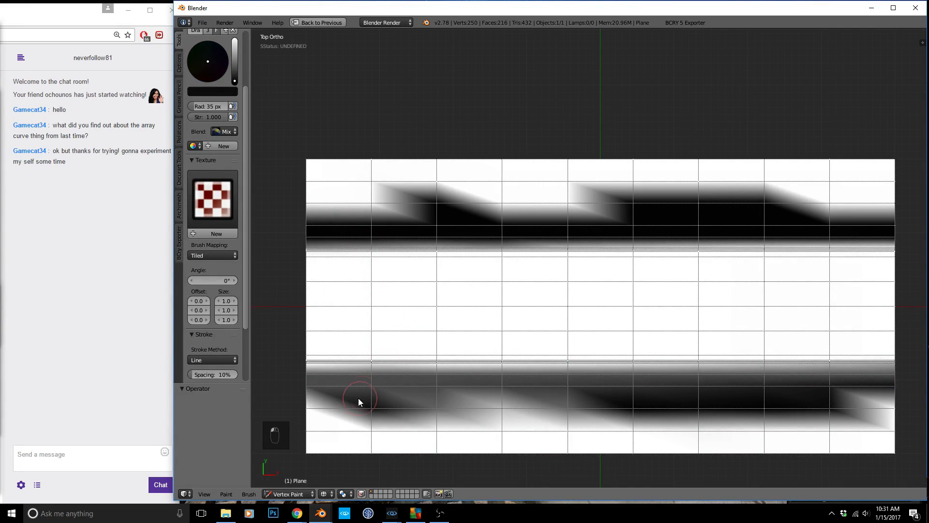
{"action": "left_click_drag", "start_coordinate": [370, 391], "coordinate": [378, 392]}
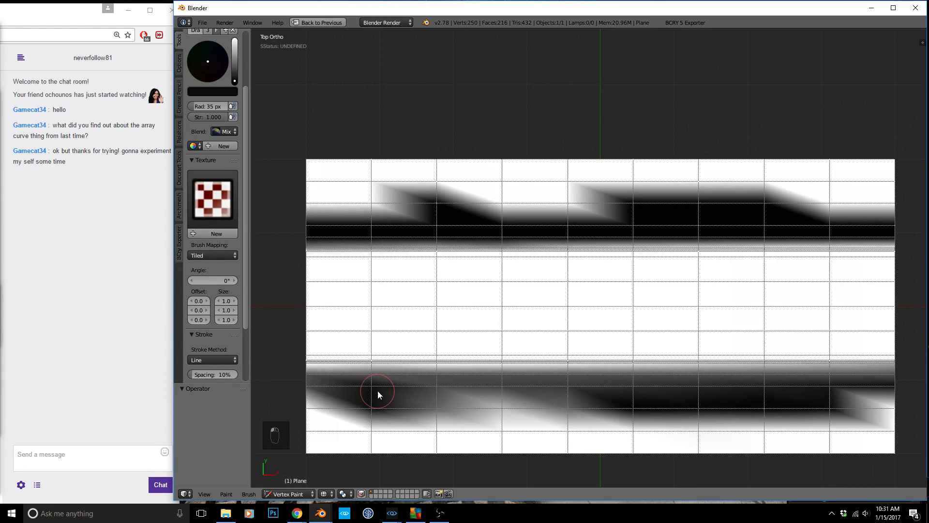
- Set the stroke method to Airbrush and paint irregular near-black patches along the lower stripe and out towards the gutter's outer edge
{"action": "left_click", "coordinate": [209, 361]}
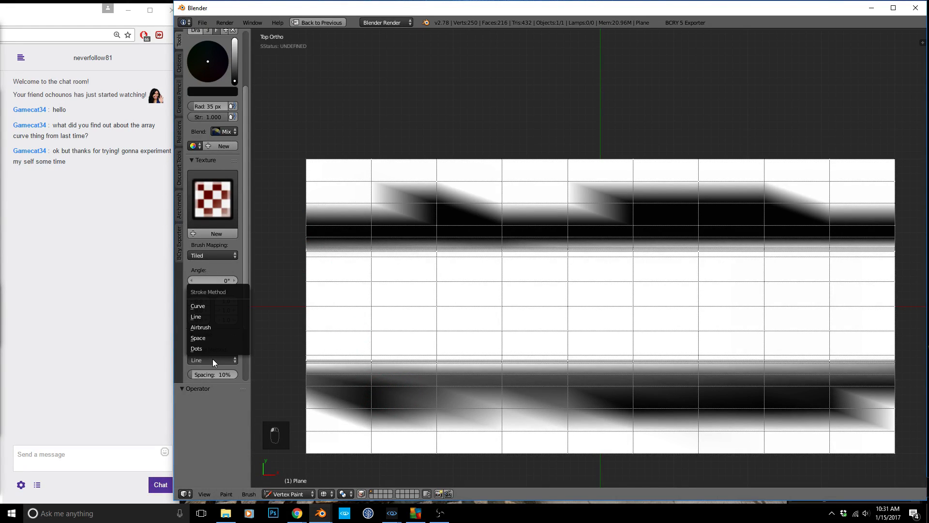
{"action": "left_click", "coordinate": [216, 328]}
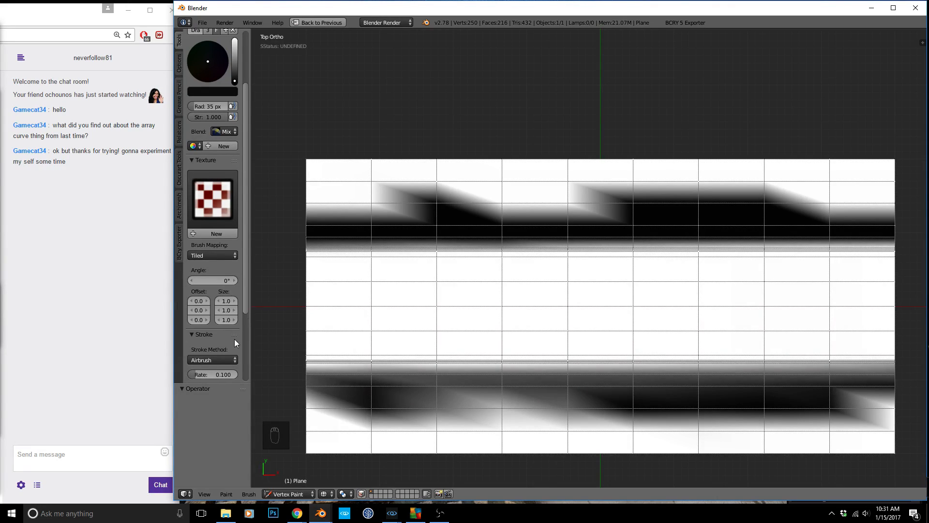
{"action": "mouse_move", "coordinate": [360, 397]}
{"action": "left_mouse_down"}
{"action": "mouse_move", "coordinate": [446, 392]}
{"action": "mouse_move", "coordinate": [462, 414]}
{"action": "left_mouse_up"}
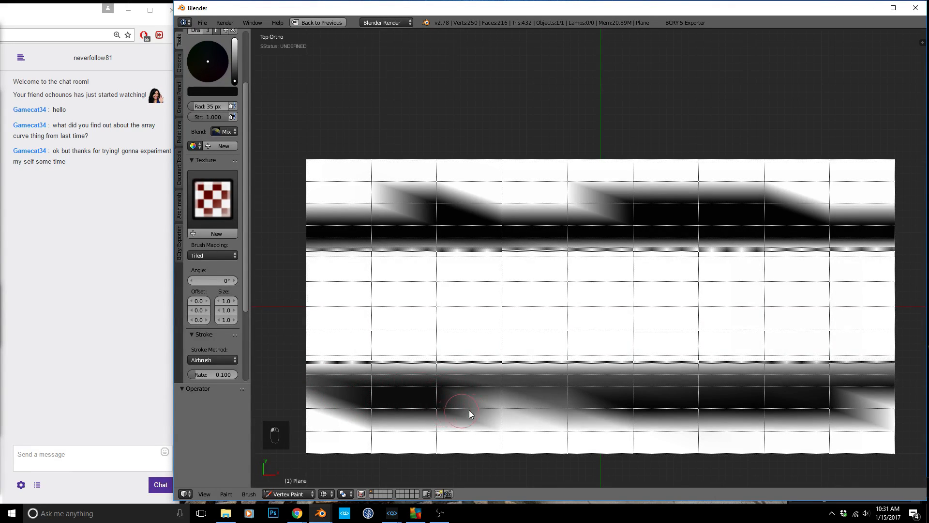
{"action": "left_click_drag", "start_coordinate": [615, 390], "coordinate": [692, 385]}
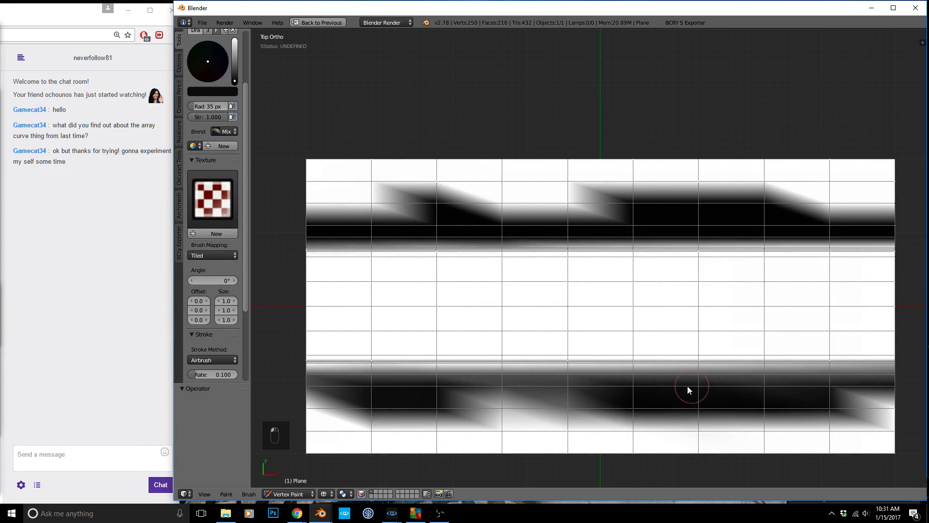
{"action": "mouse_move", "coordinate": [824, 405]}
{"action": "left_mouse_down"}
{"action": "mouse_move", "coordinate": [711, 431]}
{"action": "mouse_move", "coordinate": [473, 426]}
{"action": "mouse_move", "coordinate": [498, 423]}
{"action": "left_mouse_up"}
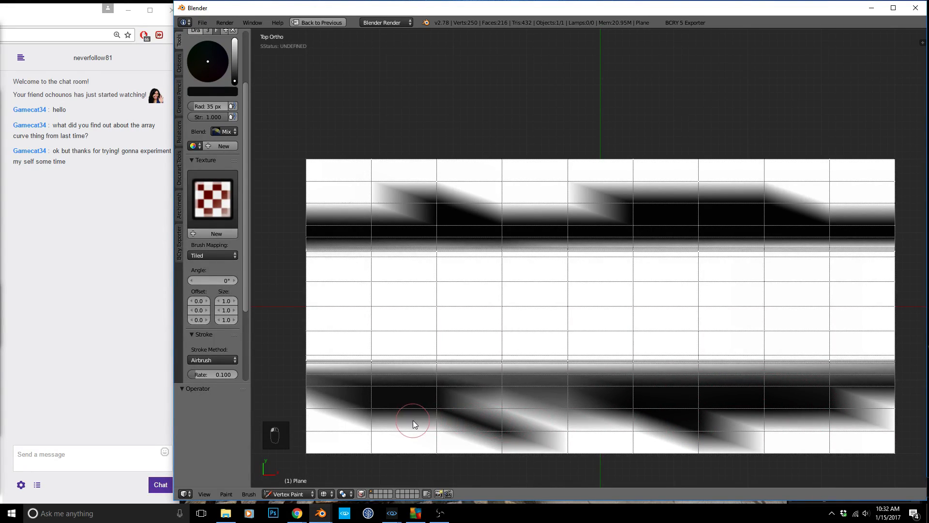
{"action": "left_click_drag", "start_coordinate": [412, 422], "coordinate": [439, 430]}
- Airbrush near-black patches along the upper stripe's outer side, and extend its left part with a dark grey brush colour
{"action": "mouse_move", "coordinate": [518, 211]}
{"action": "left_mouse_down"}
{"action": "mouse_move", "coordinate": [580, 183]}
{"action": "mouse_move", "coordinate": [709, 196]}
{"action": "mouse_move", "coordinate": [820, 196]}
{"action": "mouse_move", "coordinate": [831, 186]}
{"action": "mouse_move", "coordinate": [757, 207]}
{"action": "left_mouse_up"}
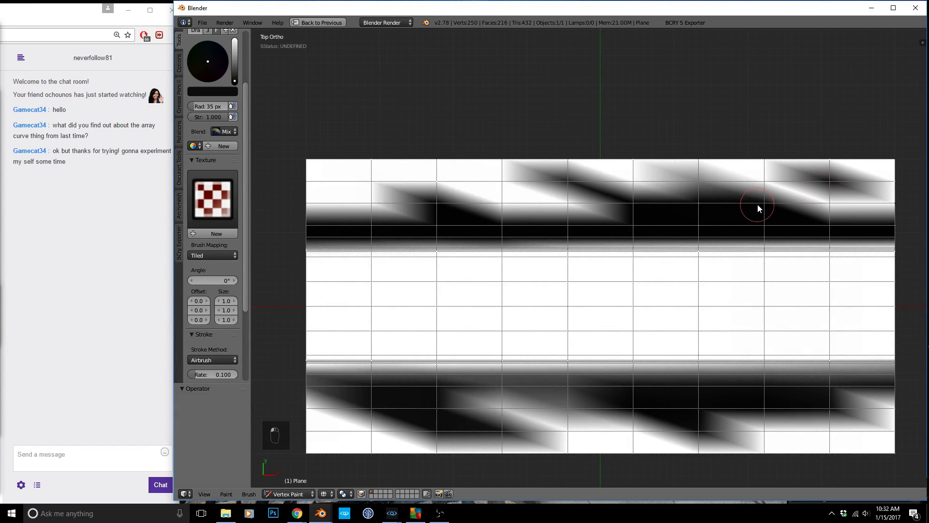
{"action": "left_click_drag", "start_coordinate": [238, 68], "coordinate": [234, 70]}
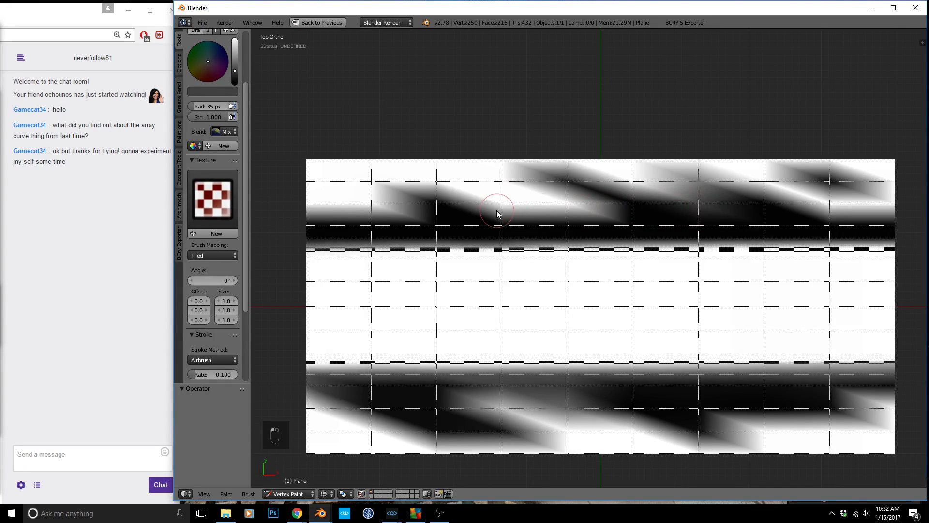
{"action": "left_click_drag", "start_coordinate": [435, 209], "coordinate": [382, 208]}
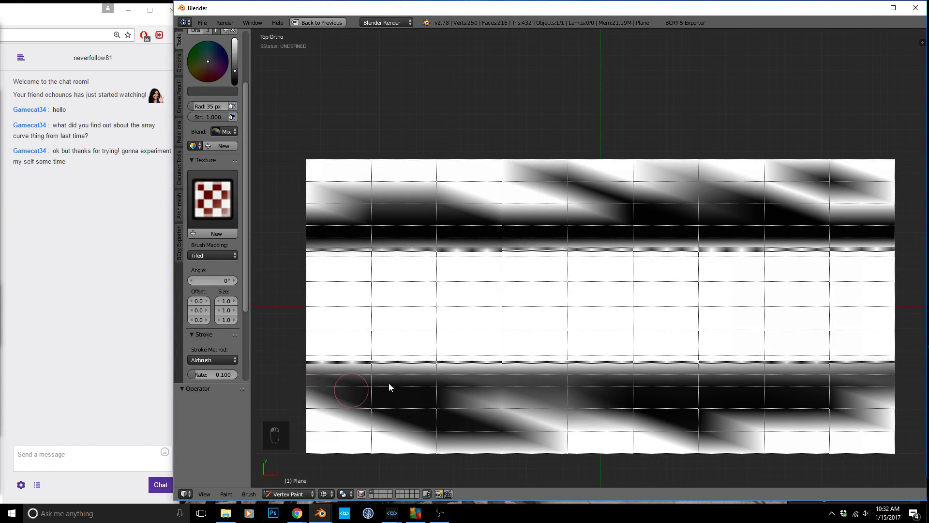
- Export the vertex-painted gutter to CryEngine in the recently used alleyway stream folder
{"action": "left_click", "coordinate": [686, 22]}
{"action": "left_click", "coordinate": [701, 200]}
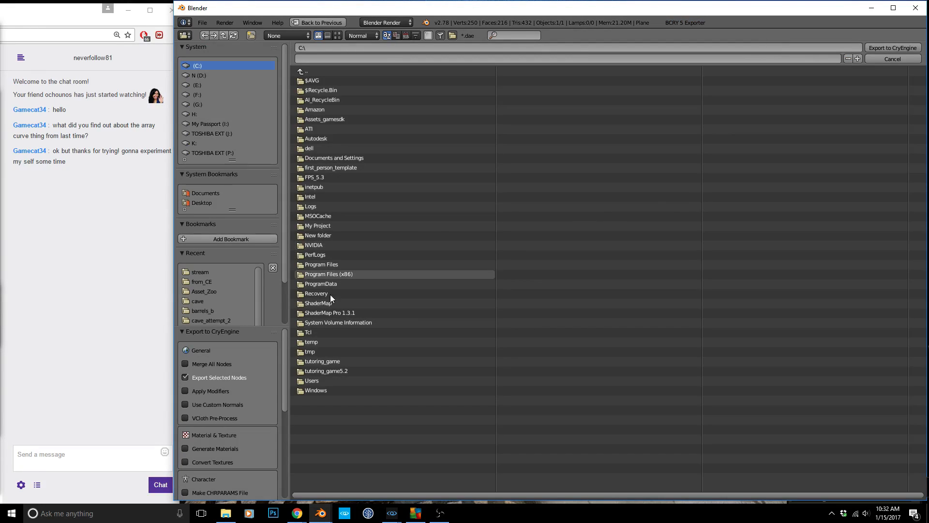
{"action": "left_click", "coordinate": [200, 273]}
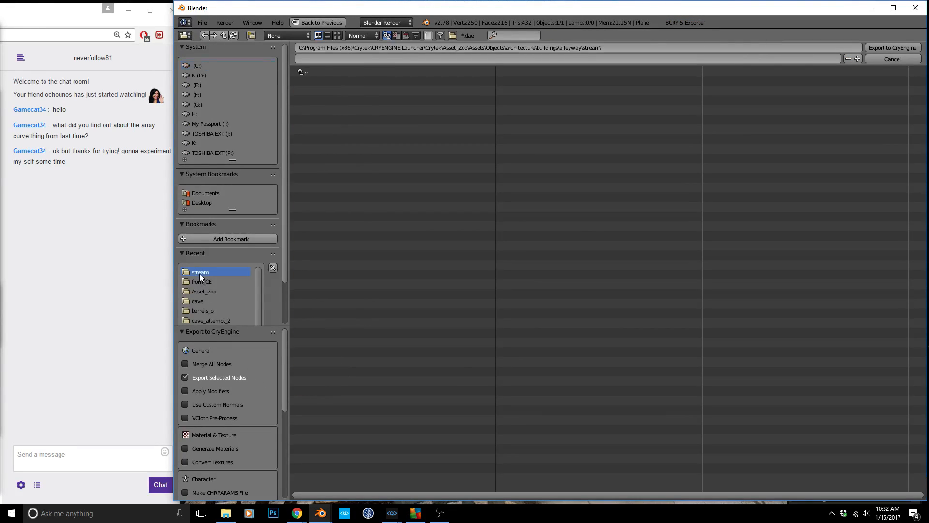
{"action": "left_click", "coordinate": [896, 48]}
- Switch to the CRYENGINE Sandbox level and examine the cobblestone and concrete blending on the re-exported gutter
{"action": "mouse_move", "coordinate": [392, 512]}
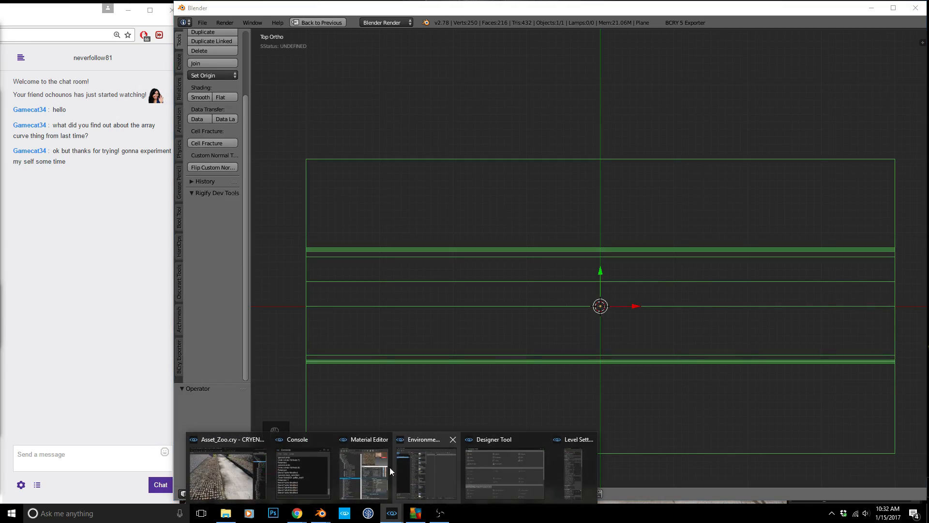
{"action": "left_click", "coordinate": [209, 467]}
{"action": "right_click_drag", "start_coordinate": [400, 375], "coordinate": [408, 421]}
{"action": "key", "text": "d"}
{"action": "key", "text": "w"}
{"action": "key", "text": "s"}
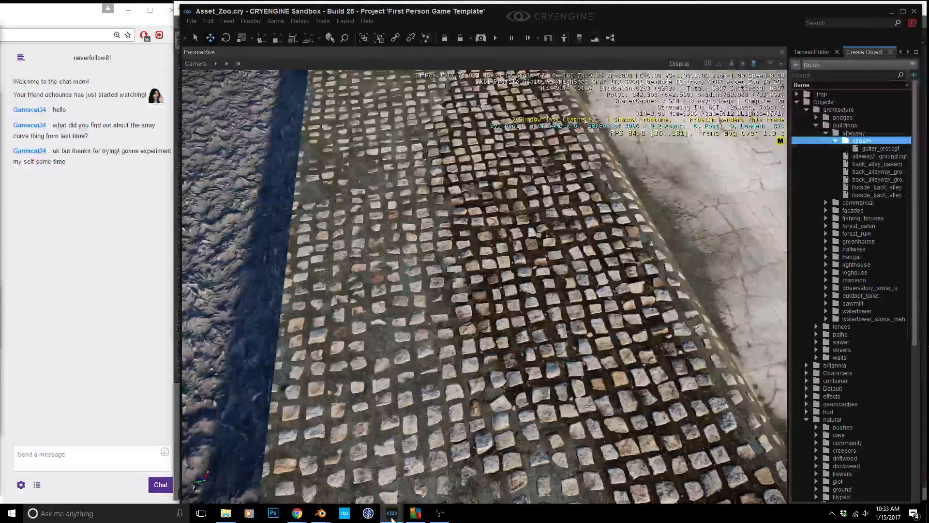
- Check the second-layer texture maps and the blending map of back_alleyway_ground7's SubMtl2, and return to the level view
{"action": "mouse_move", "coordinate": [391, 516]}
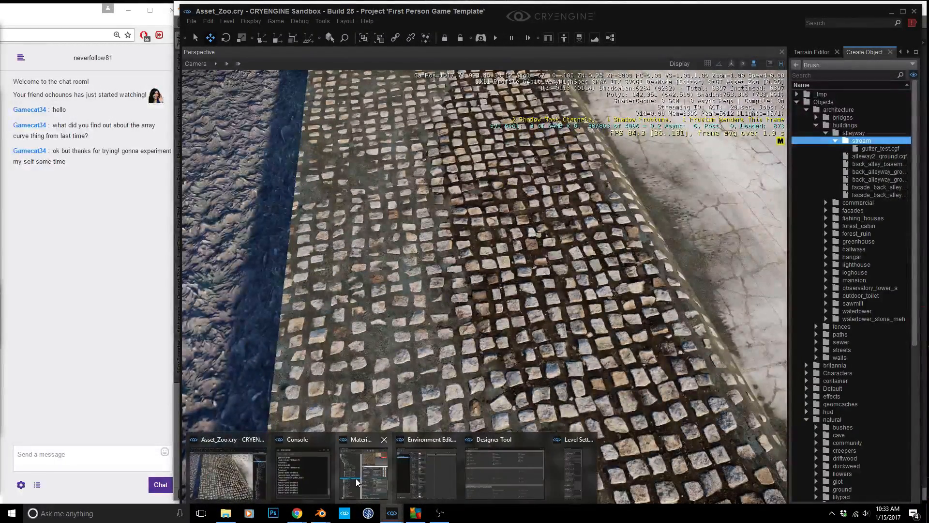
{"action": "left_click", "coordinate": [414, 484]}
{"action": "mouse_move", "coordinate": [765, 242]}
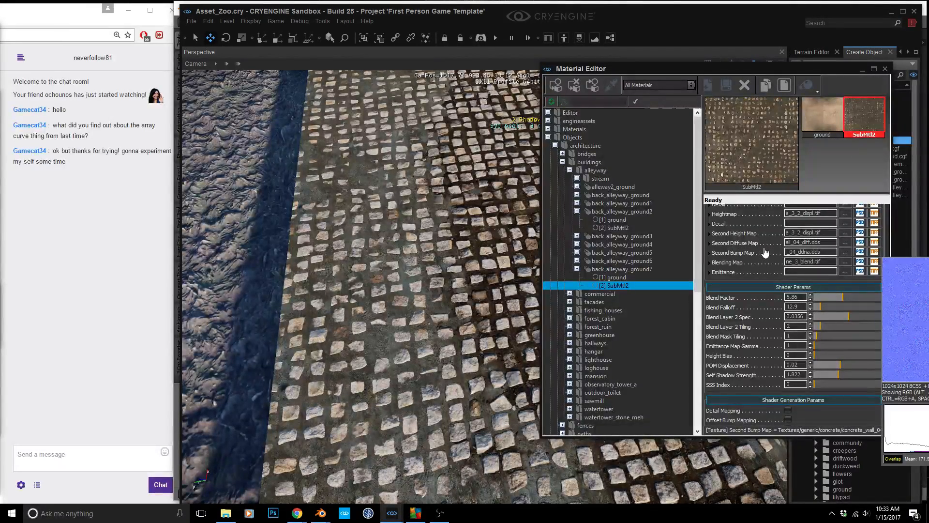
{"action": "mouse_move", "coordinate": [735, 242]}
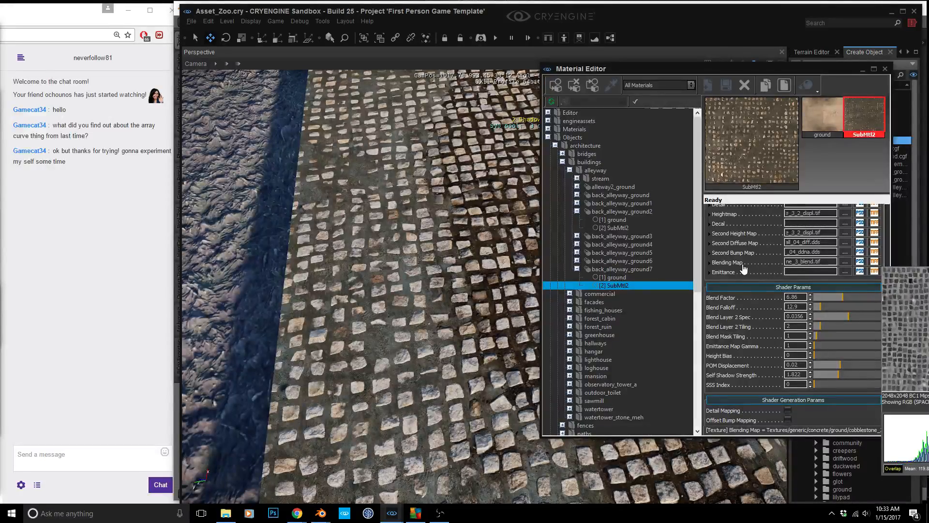
{"action": "left_click", "coordinate": [590, 17]}
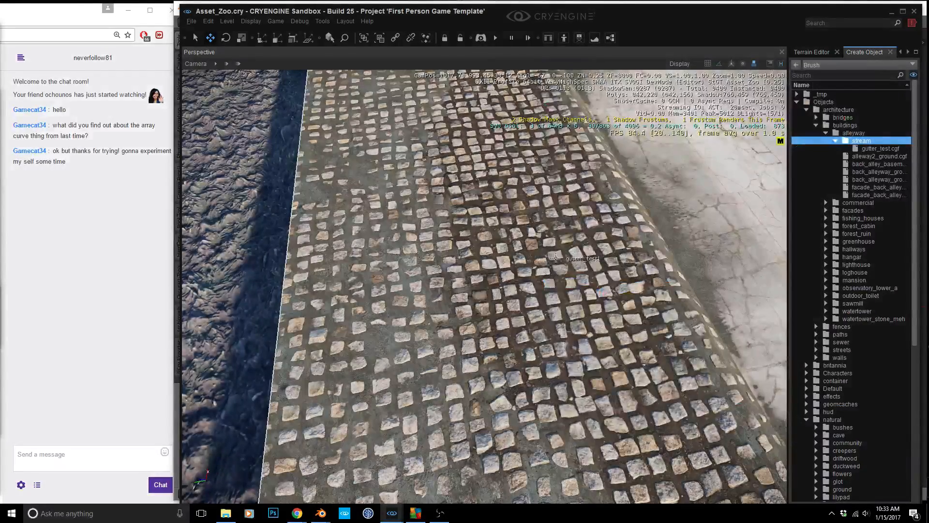
- Select the placed gutter, clone it and put the copy beyond its end
{"action": "right_click_drag", "start_coordinate": [532, 242], "coordinate": [677, 242]}
{"action": "key", "text": "s"}
{"action": "right_click_drag", "start_coordinate": [532, 266], "coordinate": [574, 247]}
{"action": "left_click", "coordinate": [477, 299]}
{"action": "right_click_drag", "start_coordinate": [477, 298], "coordinate": [472, 296]}
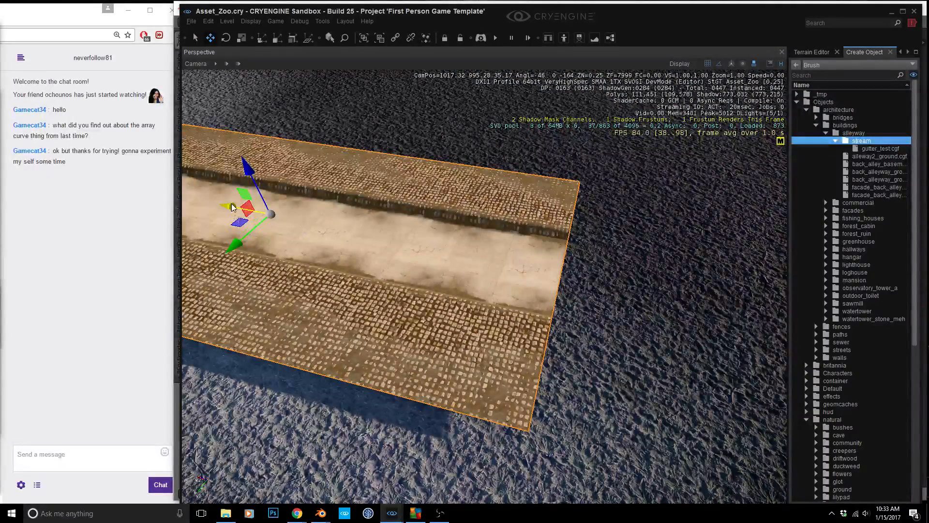
{"action": "key", "text": "ctrl+d"}
{"action": "right_click_drag", "start_coordinate": [479, 238], "coordinate": [617, 222]}
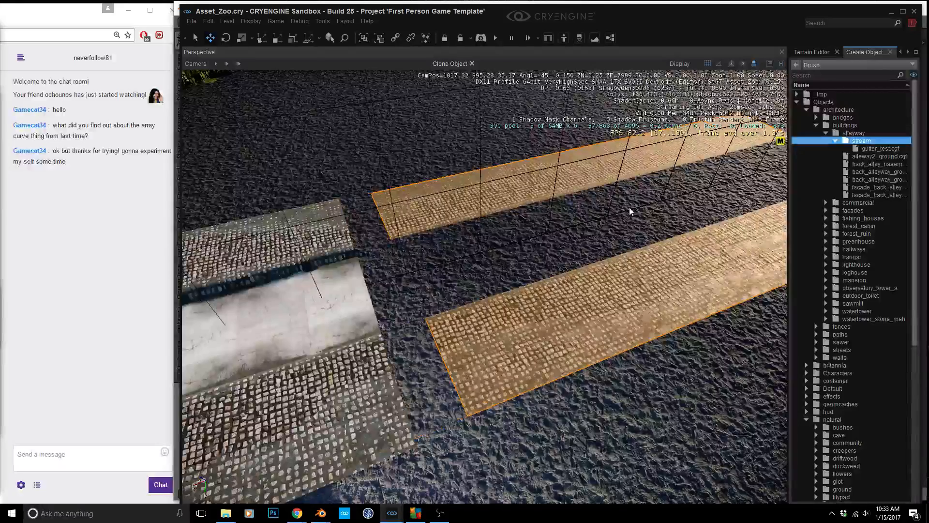
{"action": "left_click", "coordinate": [617, 212]}
- Look over the placement of the cloned gutter on the terrain and delete it
{"action": "mouse_move", "coordinate": [617, 212]}
{"action": "right_mouse_down"}
{"action": "mouse_move", "coordinate": [617, 242]}
{"action": "mouse_move", "coordinate": [576, 237]}
{"action": "mouse_move", "coordinate": [571, 213]}
{"action": "right_mouse_up"}
{"action": "key", "text": "w"}
{"action": "right_click_drag", "start_coordinate": [571, 334], "coordinate": [583, 329]}
{"action": "key", "text": "s"}
{"action": "key", "text": "Delete"}
- Raise the remaining gutter vertically above the terrain
{"action": "right_click_drag", "start_coordinate": [382, 316], "coordinate": [402, 299]}
{"action": "key", "text": "a"}
{"action": "key", "text": "w"}
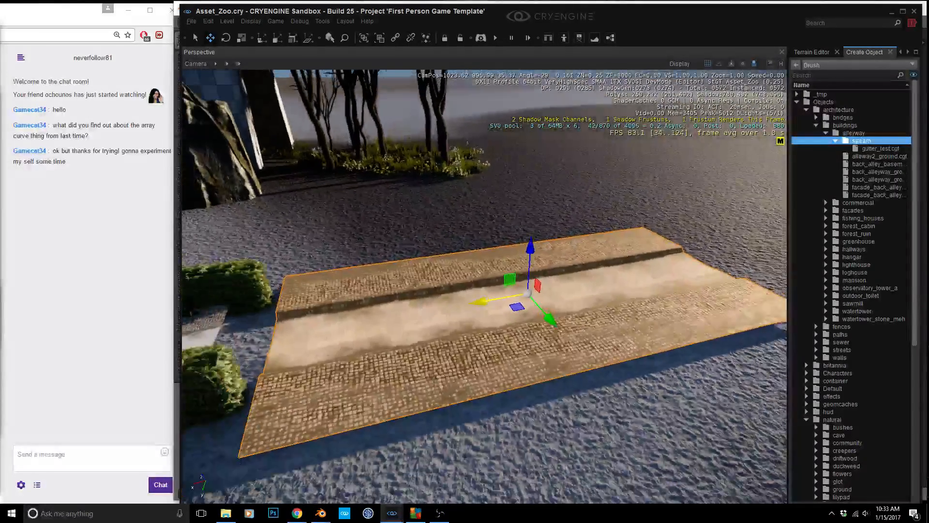
{"action": "left_click_drag", "start_coordinate": [532, 259], "coordinate": [533, 211]}
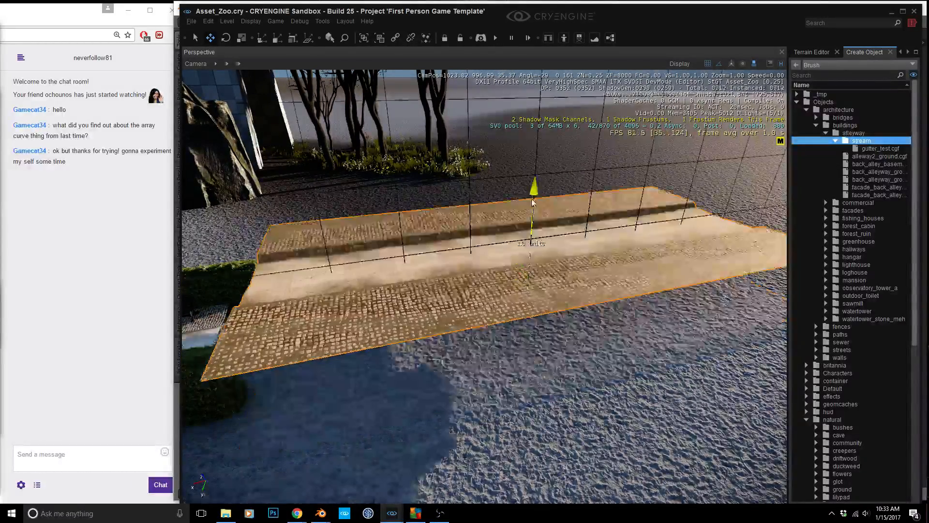
- Clone the raised gutter along its length and place the copy against its end
{"action": "key", "text": "s"}
{"action": "key", "text": "d"}
{"action": "right_click_drag", "start_coordinate": [458, 229], "coordinate": [448, 233]}
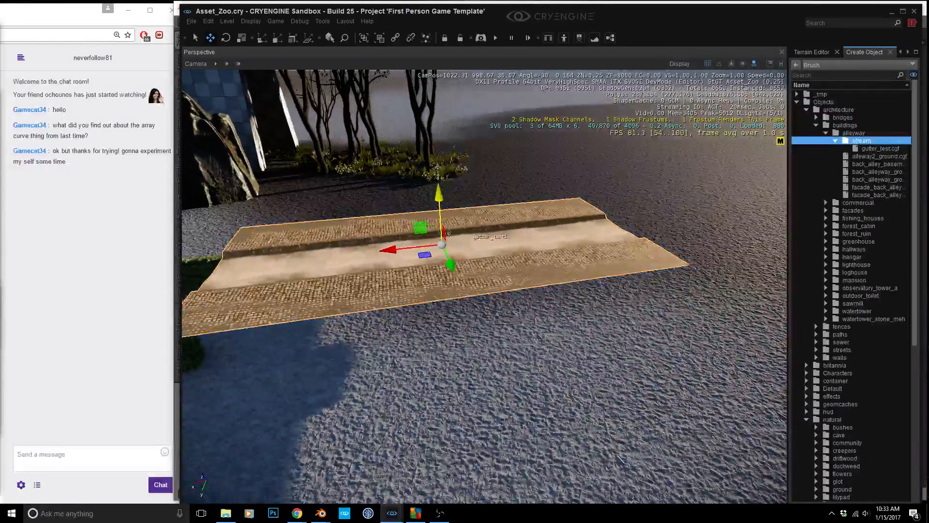
{"action": "mouse_move", "coordinate": [394, 254]}
{"action": "left_mouse_down", "text": "shift"}
{"action": "mouse_move", "coordinate": [655, 233]}
{"action": "mouse_move", "coordinate": [670, 265]}
{"action": "mouse_move", "coordinate": [619, 323]}
{"action": "mouse_move", "coordinate": [618, 315]}
{"action": "mouse_move", "coordinate": [691, 306]}
{"action": "left_mouse_up", "text": "shift"}
{"action": "key", "text": "d"}
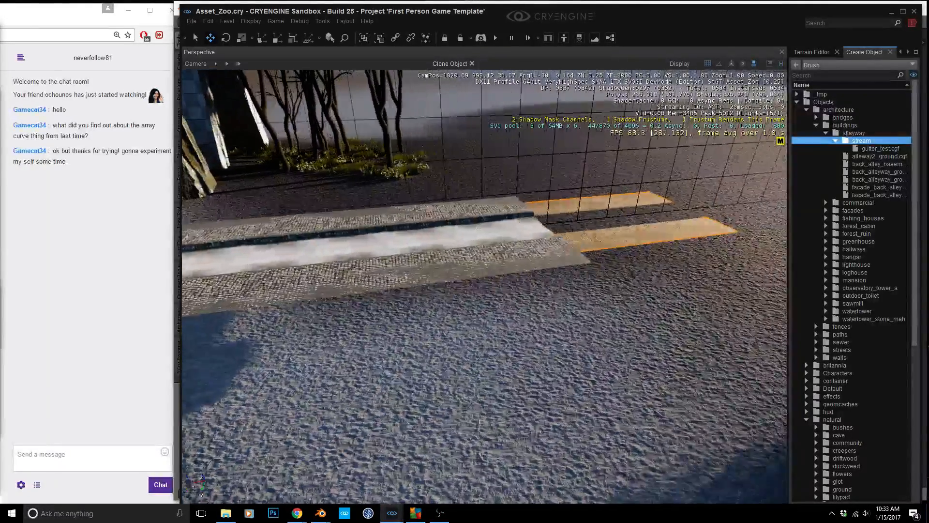
{"action": "right_click_drag", "start_coordinate": [718, 317], "coordinate": [664, 307]}
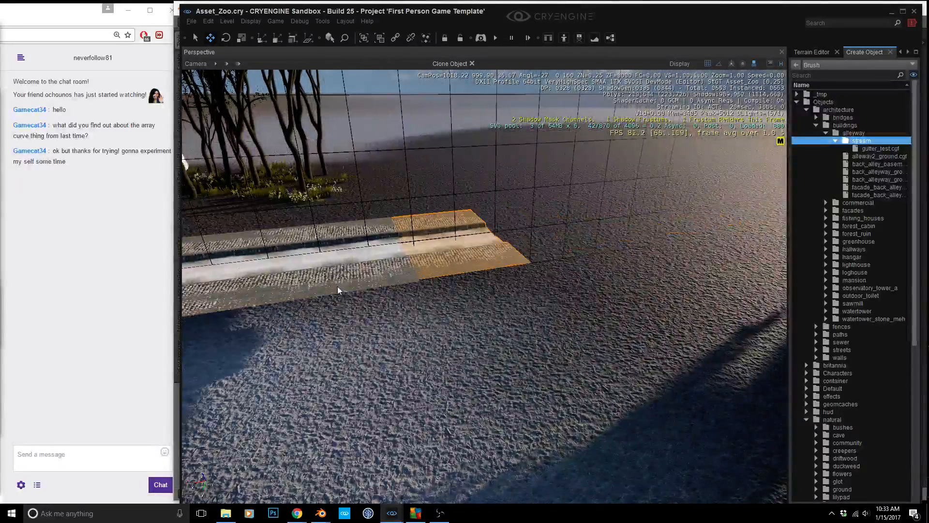
{"action": "left_click", "coordinate": [400, 298]}
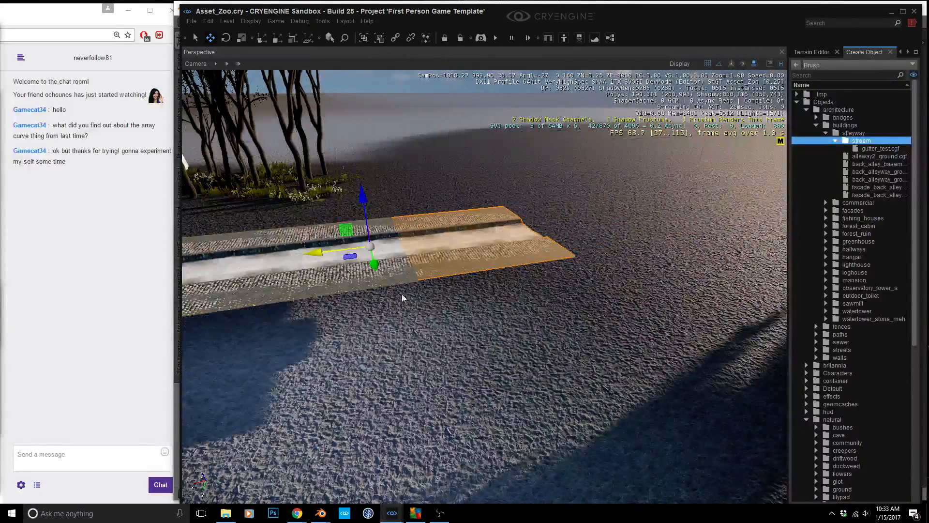
- Inspect the cobblestone seam between the original and the copy, and delete the copy
{"action": "key", "text": "w"}
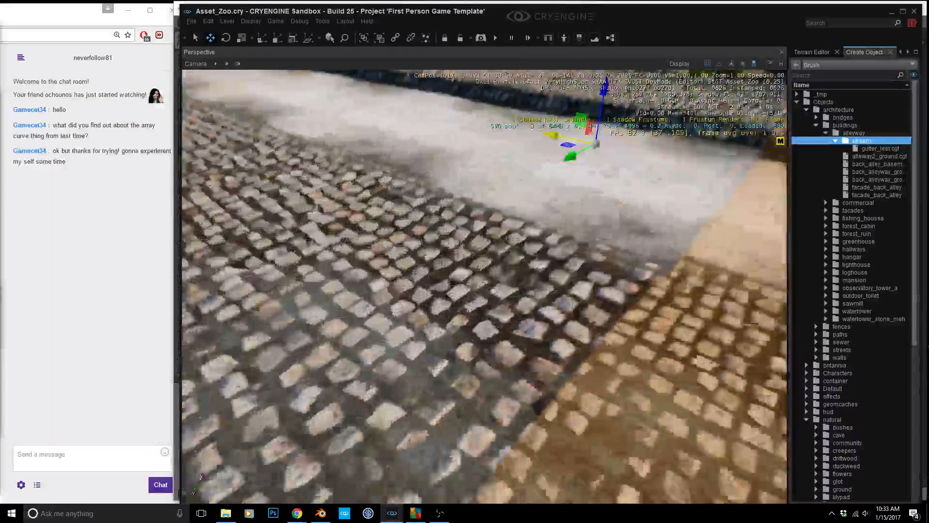
{"action": "key", "text": "s"}
{"action": "right_click_drag", "start_coordinate": [399, 299], "coordinate": [355, 312]}
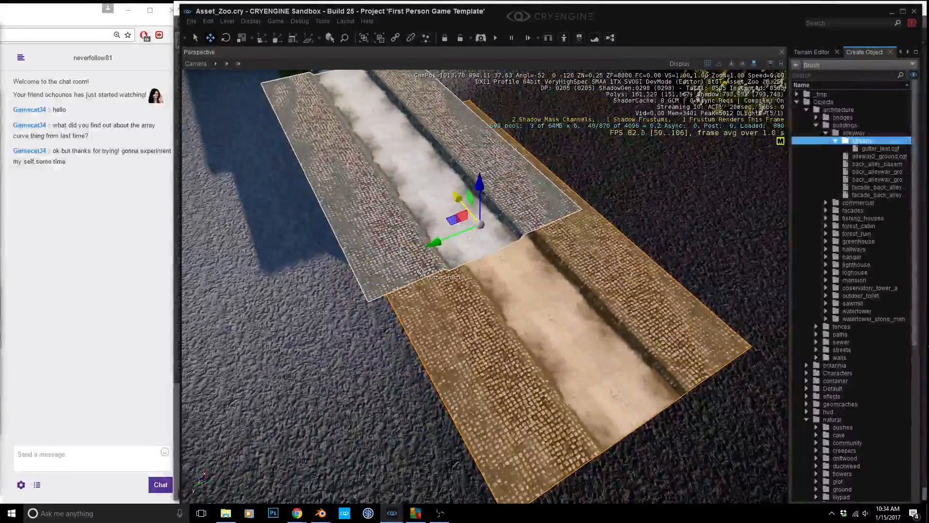
{"action": "key", "text": "Delete"}
- Select the remaining gutter, clone it again and place the new copy at its other end
{"action": "left_click", "coordinate": [461, 218]}
{"action": "right_click_drag", "start_coordinate": [462, 219], "coordinate": [406, 216]}
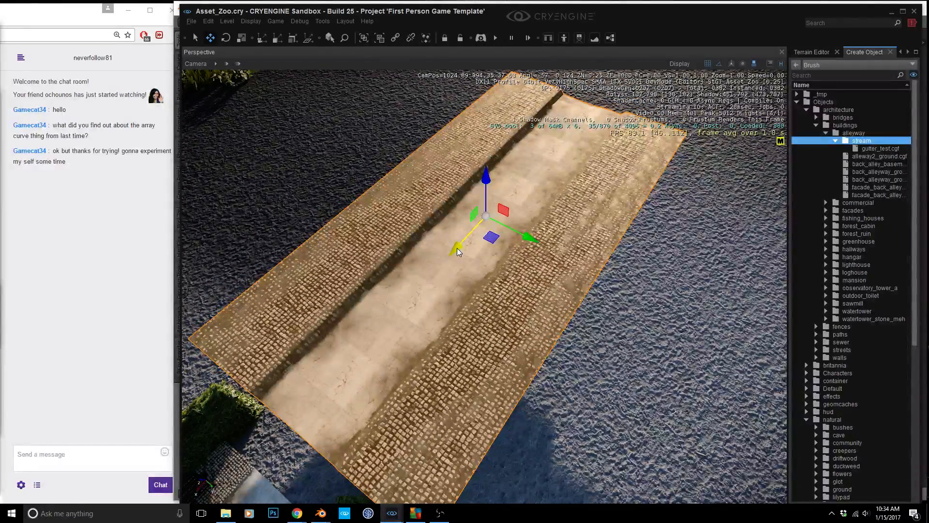
{"action": "key", "text": "ctrl+d"}
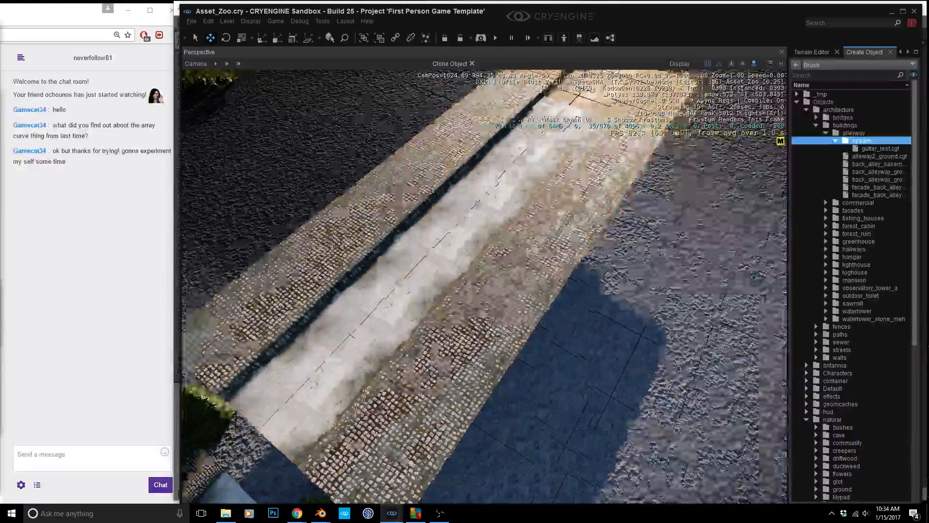
{"action": "mouse_move", "coordinate": [525, 208]}
{"action": "right_mouse_down"}
{"action": "mouse_move", "coordinate": [526, 190]}
{"action": "mouse_move", "coordinate": [518, 199]}
{"action": "mouse_move", "coordinate": [489, 155]}
{"action": "mouse_move", "coordinate": [319, 134]}
{"action": "right_mouse_up"}
{"action": "left_click", "coordinate": [520, 203]}
- Examine up close how the cobblestones and concrete continue across the joint between the two gutter pieces
{"action": "key", "text": "w"}
{"action": "key", "text": "d"}
{"action": "middle_click_drag", "start_coordinate": [451, 265], "coordinate": [555, 313]}
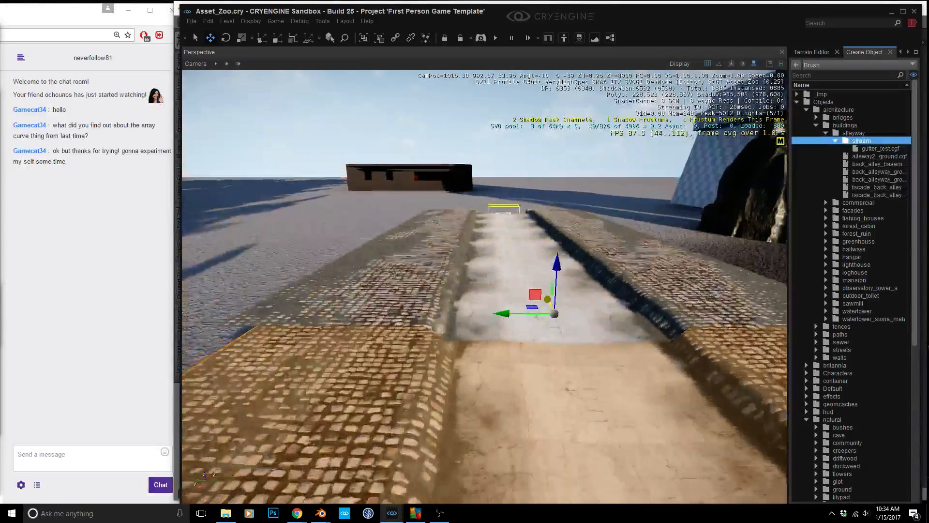
{"action": "right_click_drag", "start_coordinate": [555, 313], "coordinate": [726, 339]}
{"action": "key", "text": "a"}
{"action": "mouse_move", "coordinate": [551, 362]}
{"action": "right_mouse_down"}
{"action": "mouse_move", "coordinate": [720, 349]}
{"action": "mouse_move", "coordinate": [560, 349]}
{"action": "right_mouse_up"}
{"action": "middle_click_drag", "start_coordinate": [559, 349], "coordinate": [606, 215]}
{"action": "key", "text": "w"}
{"action": "right_click_drag", "start_coordinate": [607, 216], "coordinate": [513, 208]}
{"action": "key", "text": "s"}
{"action": "key", "text": "a"}
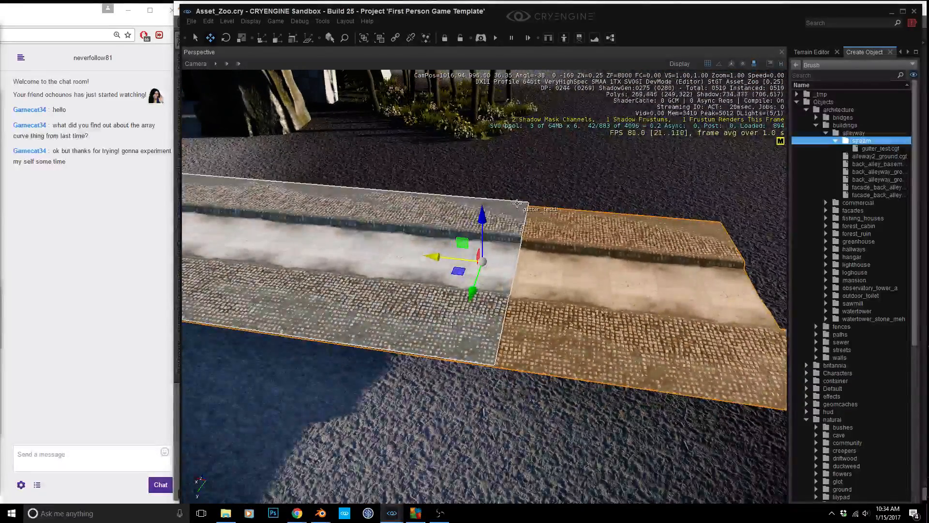
- Delete both the cloned gutter and the original gutter from the level
{"action": "key", "text": "Delete"}
{"action": "left_click", "coordinate": [484, 236]}
{"action": "right_click_drag", "start_coordinate": [483, 236], "coordinate": [406, 226]}
{"action": "key", "text": "Delete"}
- Place a fresh gutter_test.cgf brush in the open area of the level and raise it above the ground
{"action": "left_click", "coordinate": [881, 148]}
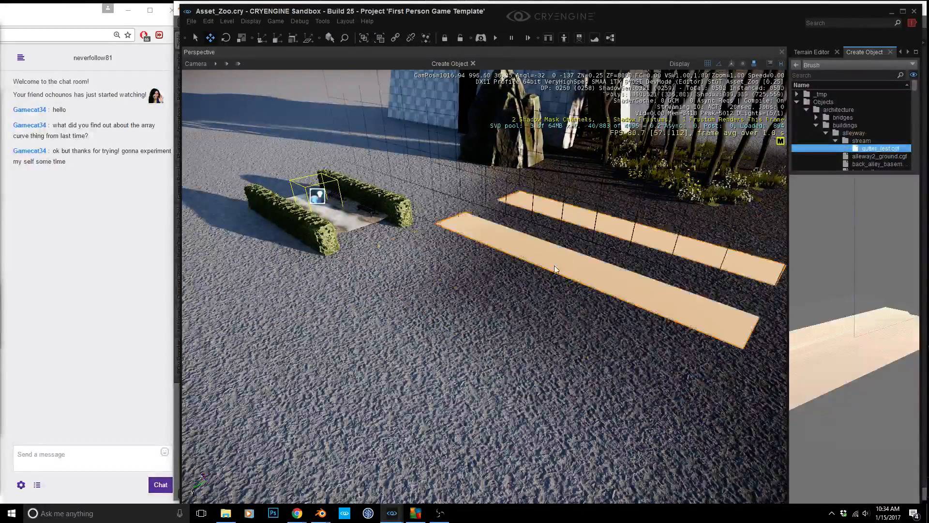
{"action": "left_click", "coordinate": [460, 315]}
{"action": "left_click_drag", "start_coordinate": [454, 295], "coordinate": [453, 248]}
{"action": "right_click_drag", "start_coordinate": [454, 248], "coordinate": [513, 257]}
{"action": "key", "text": "a"}
- Clone the new gutter, toggle snapping to geometry, and place the copy end to end with the first piece
{"action": "left_click", "coordinate": [312, 276]}
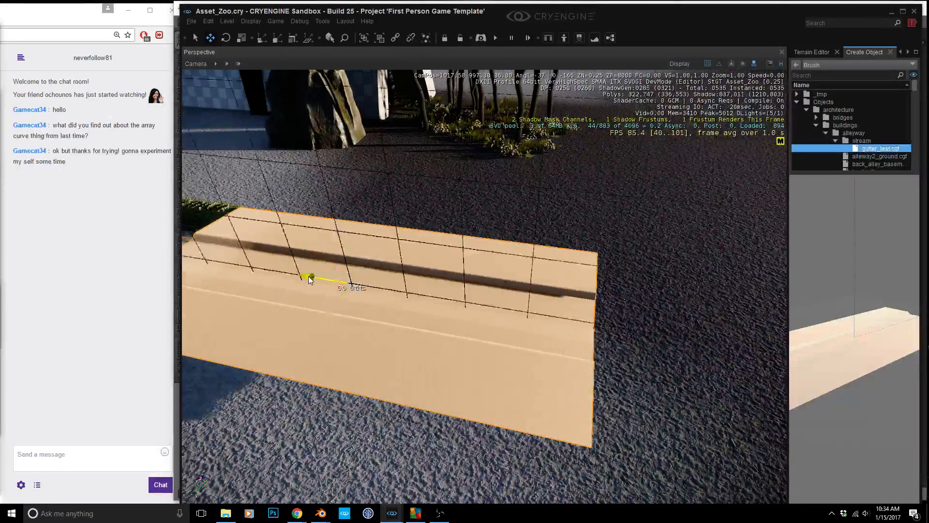
{"action": "key", "text": "ctrl+d"}
{"action": "right_click_drag", "start_coordinate": [634, 322], "coordinate": [612, 412]}
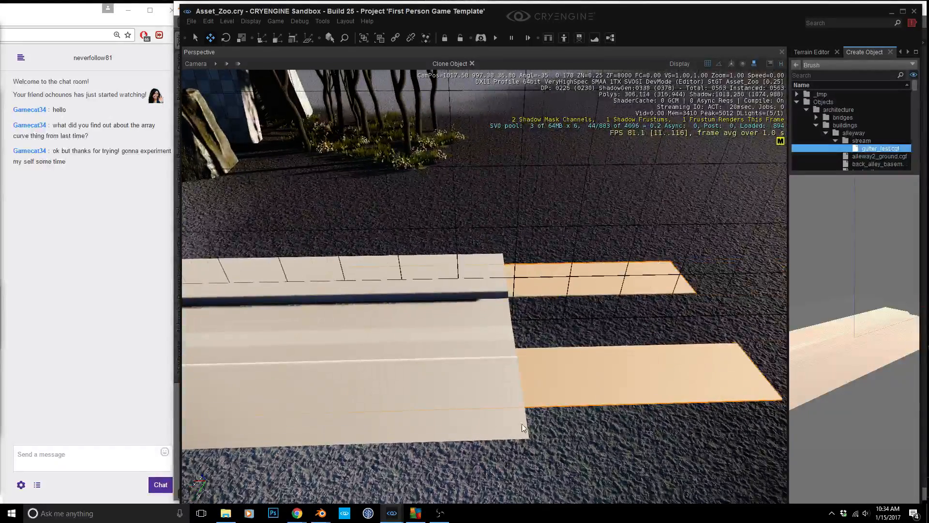
{"action": "left_click", "coordinate": [752, 65]}
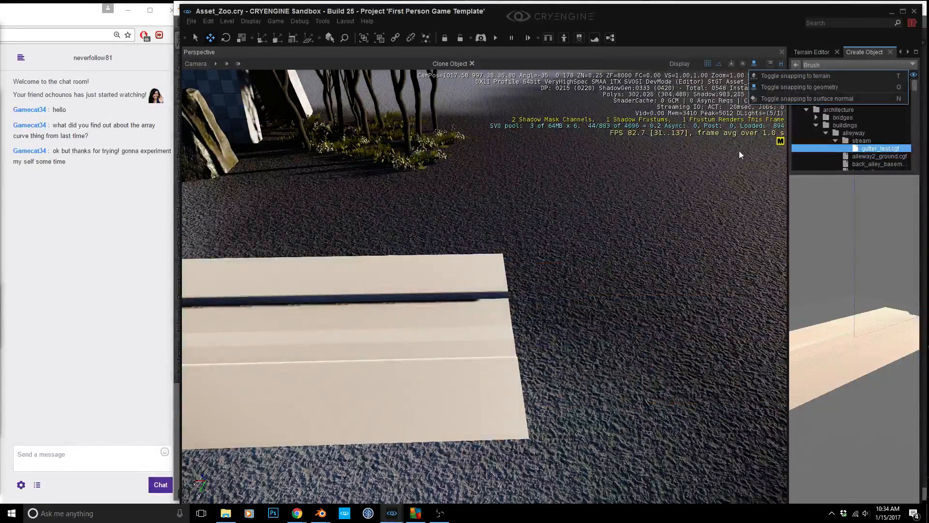
{"action": "left_click", "coordinate": [794, 87]}
{"action": "right_click_drag", "start_coordinate": [646, 256], "coordinate": [666, 274]}
{"action": "left_click", "coordinate": [731, 264]}
- Select one of the two gutter pieces and assign the parent material back_alleyway_ground7 to it, cancelling the submaterial assignment
{"action": "key", "text": "w"}
{"action": "mouse_move", "coordinate": [524, 267]}
{"action": "right_mouse_down"}
{"action": "mouse_move", "coordinate": [532, 302]}
{"action": "mouse_move", "coordinate": [513, 310]}
{"action": "mouse_move", "coordinate": [547, 314]}
{"action": "mouse_move", "coordinate": [443, 300]}
{"action": "right_mouse_up"}
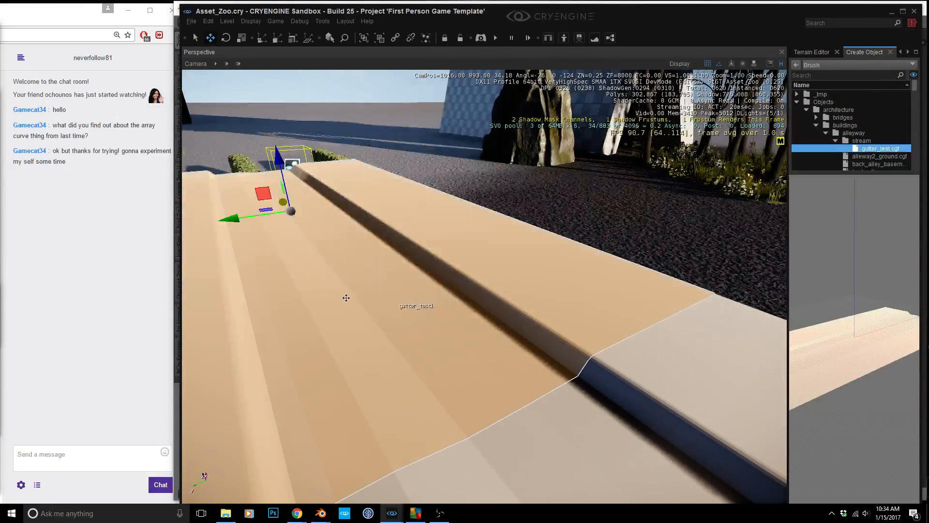
{"action": "left_click", "coordinate": [334, 286]}
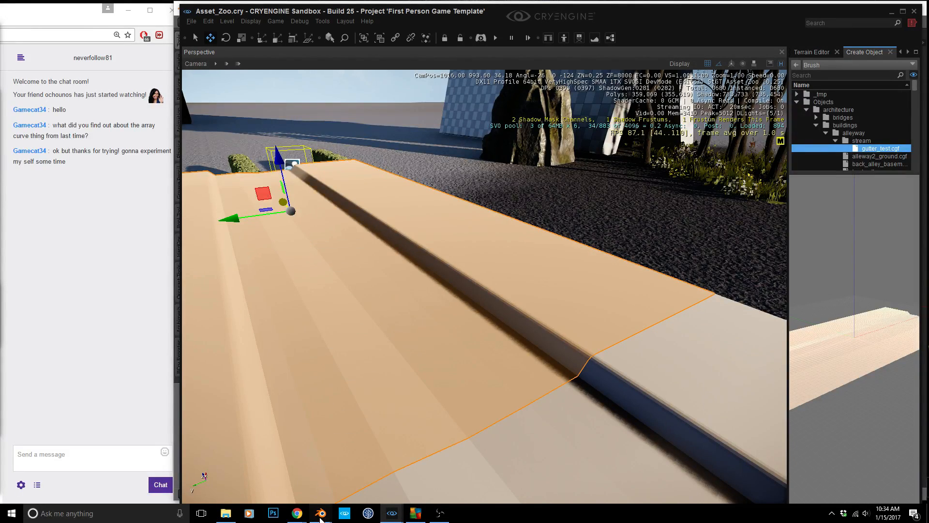
{"action": "mouse_move", "coordinate": [392, 512]}
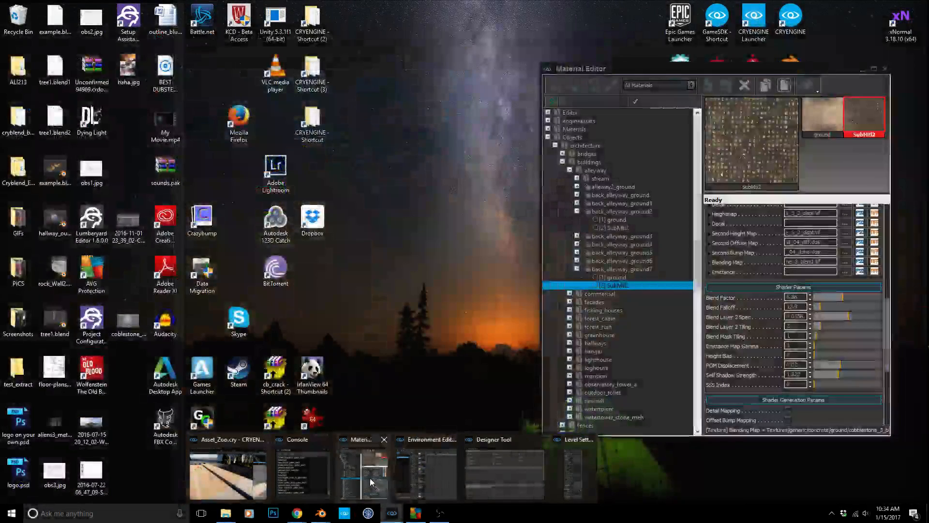
{"action": "left_click", "coordinate": [371, 466]}
{"action": "left_click", "coordinate": [555, 86]}
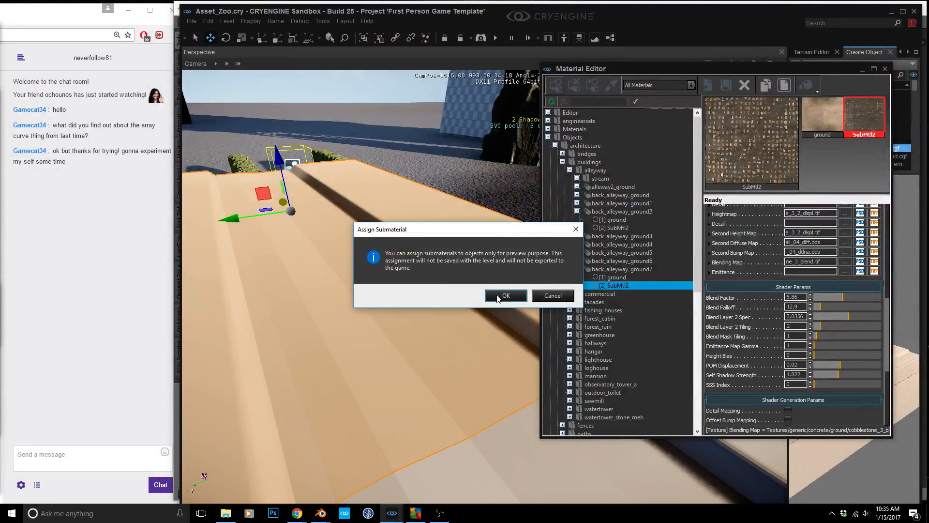
{"action": "left_click", "coordinate": [553, 295]}
{"action": "left_click", "coordinate": [622, 269]}
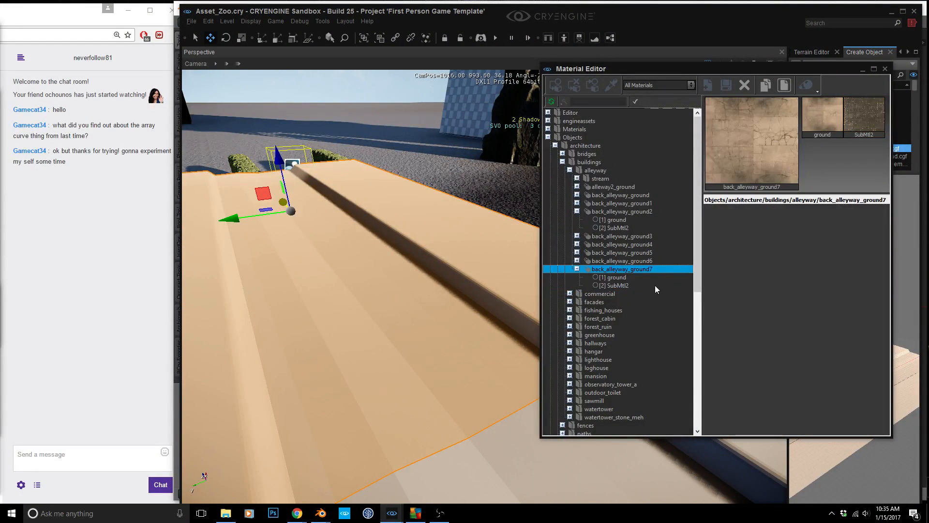
{"action": "left_click", "coordinate": [556, 86]}
- Assign back_alleyway_ground7 to the adjoining untextured gutter piece and view the cobblestone seam up close
{"action": "right_click_drag", "start_coordinate": [436, 309], "coordinate": [468, 346]}
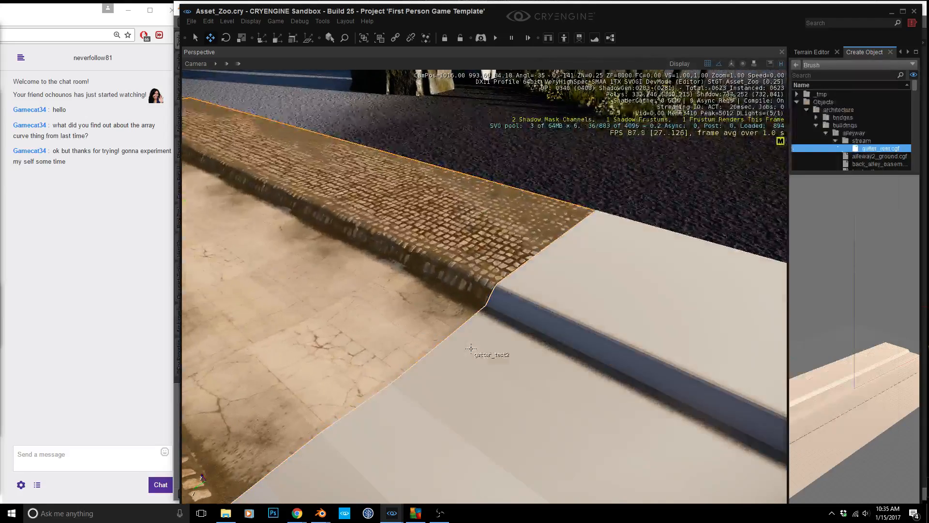
{"action": "left_click", "coordinate": [501, 350]}
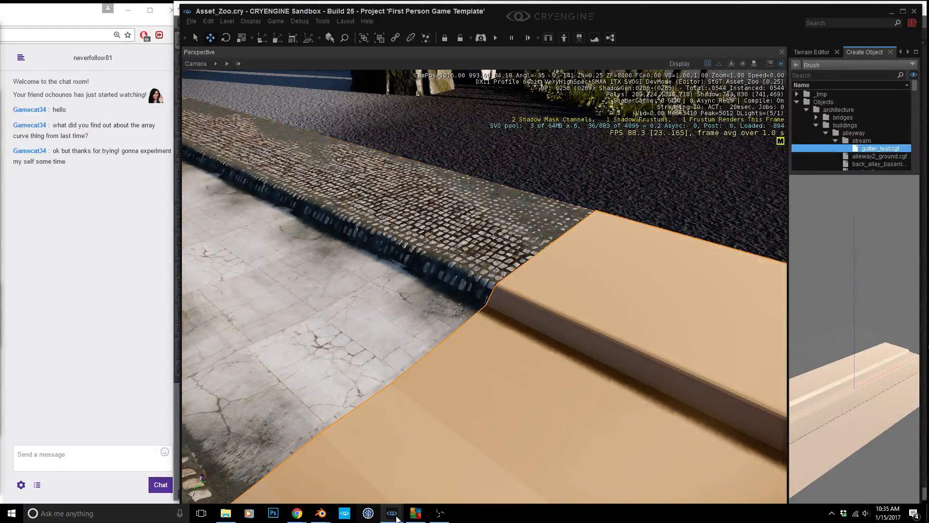
{"action": "mouse_move", "coordinate": [392, 512]}
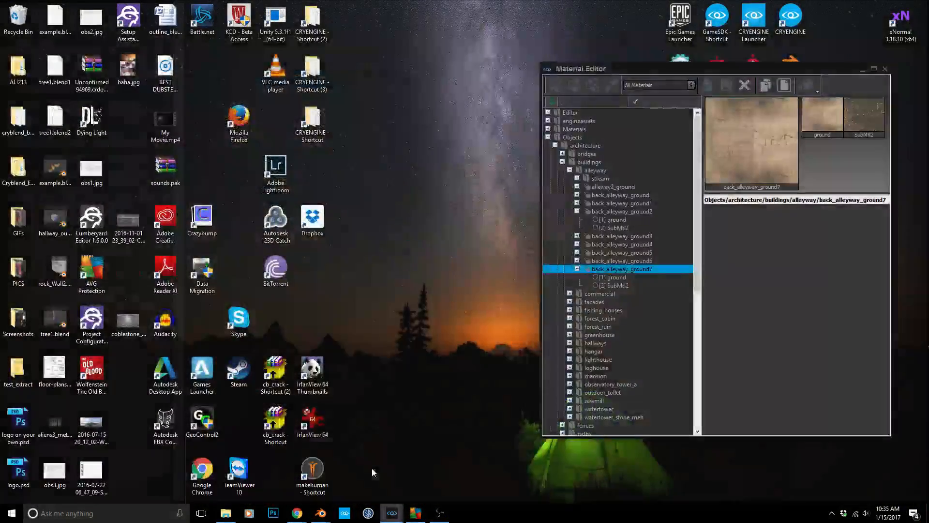
{"action": "left_click", "coordinate": [371, 468]}
{"action": "left_click", "coordinate": [560, 91]}
{"action": "right_click_drag", "start_coordinate": [387, 256], "coordinate": [190, 277]}
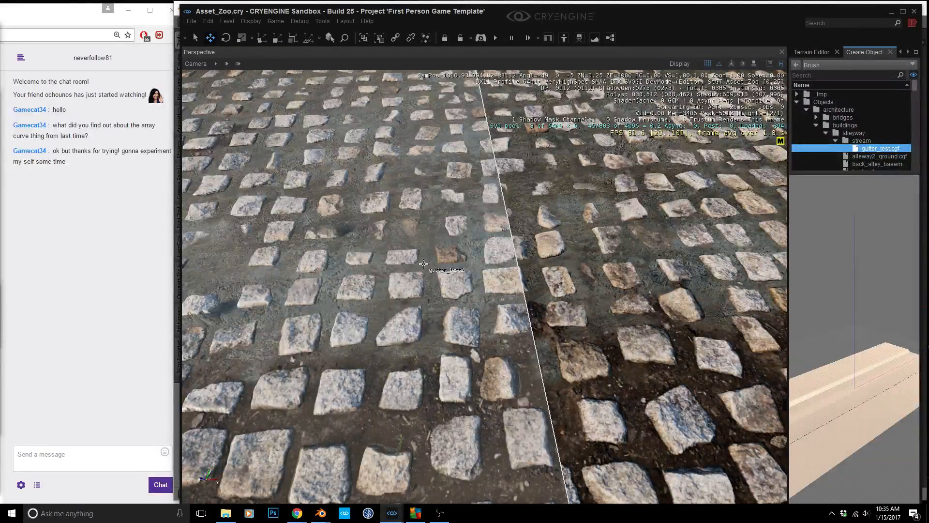
- Create a decal from the Misc objects and place it in the middle of the gutter channel between the cobblestone slopes
{"action": "right_click_drag", "start_coordinate": [424, 264], "coordinate": [456, 269]}
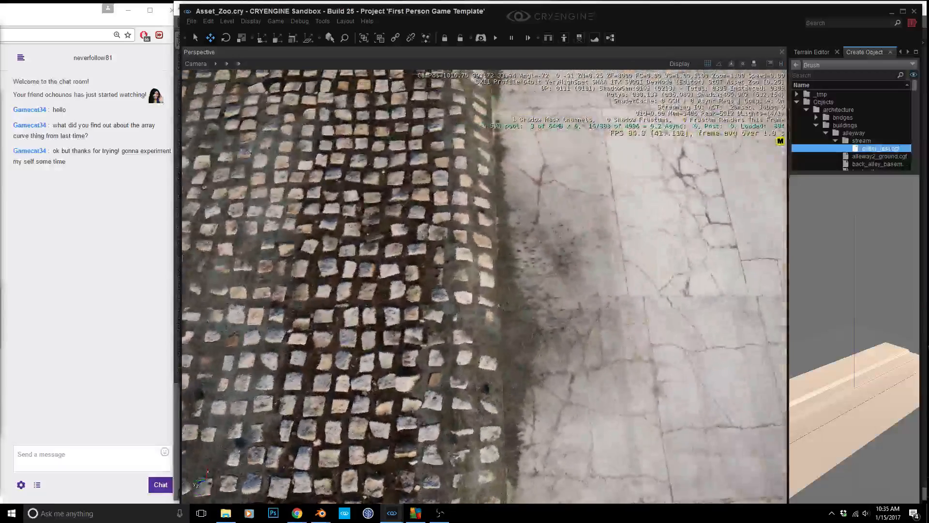
{"action": "mouse_move", "coordinate": [484, 285]}
{"action": "right_mouse_down"}
{"action": "mouse_move", "coordinate": [629, 266]}
{"action": "mouse_move", "coordinate": [503, 257]}
{"action": "mouse_move", "coordinate": [549, 213]}
{"action": "mouse_move", "coordinate": [573, 225]}
{"action": "mouse_move", "coordinate": [563, 234]}
{"action": "mouse_move", "coordinate": [471, 216]}
{"action": "mouse_move", "coordinate": [490, 218]}
{"action": "right_mouse_up"}
{"action": "key", "text": "w"}
{"action": "left_click", "coordinate": [821, 64]}
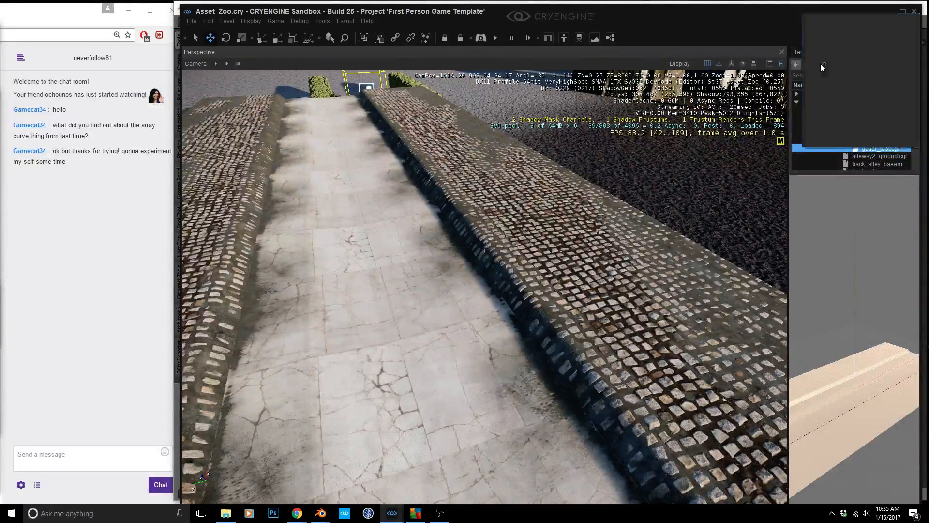
{"action": "left_click", "coordinate": [821, 121]}
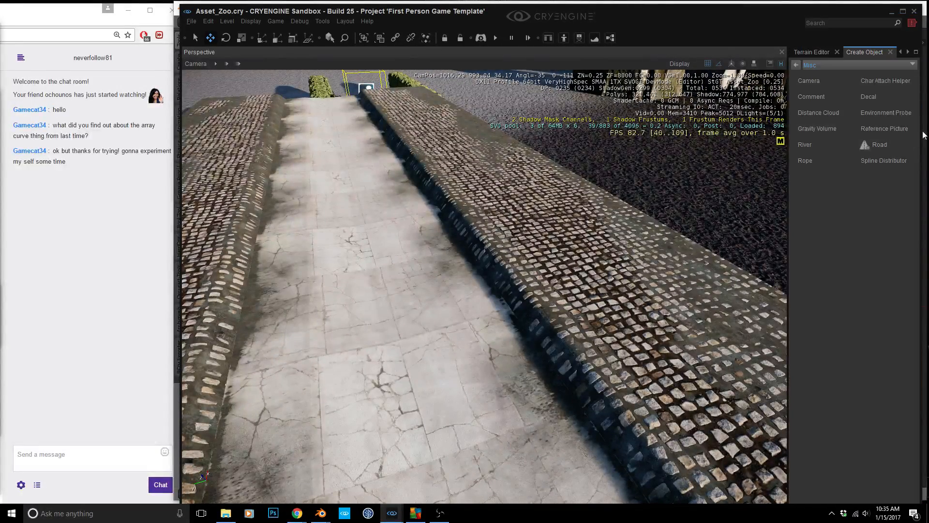
{"action": "left_click", "coordinate": [868, 96]}
{"action": "right_click_drag", "start_coordinate": [595, 299], "coordinate": [494, 355]}
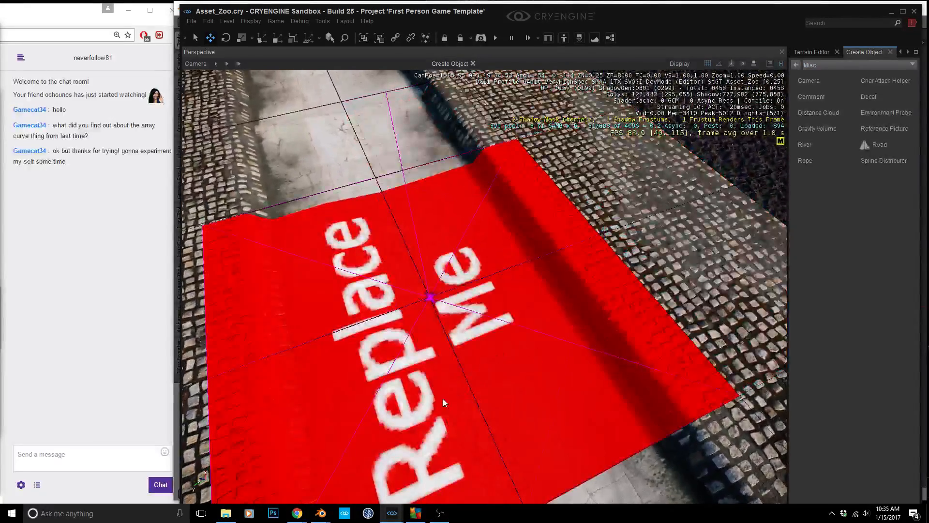
{"action": "left_click", "coordinate": [520, 407]}
{"action": "key", "text": "a"}
{"action": "right_click_drag", "start_coordinate": [519, 402], "coordinate": [468, 345]}
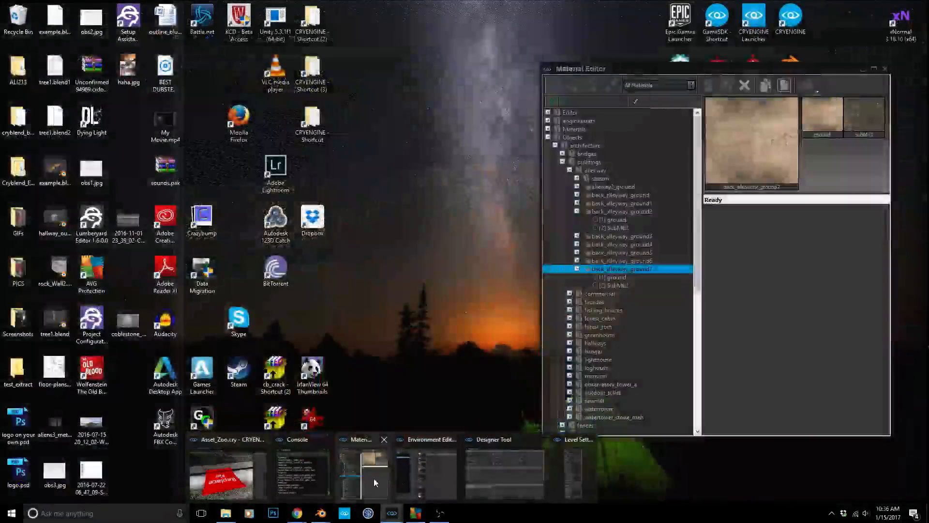
- Find the dirt decal materials by searching for dirt and assign dirt16 to the new decal
{"action": "left_click", "coordinate": [374, 478]}
{"action": "left_click", "coordinate": [590, 103]}
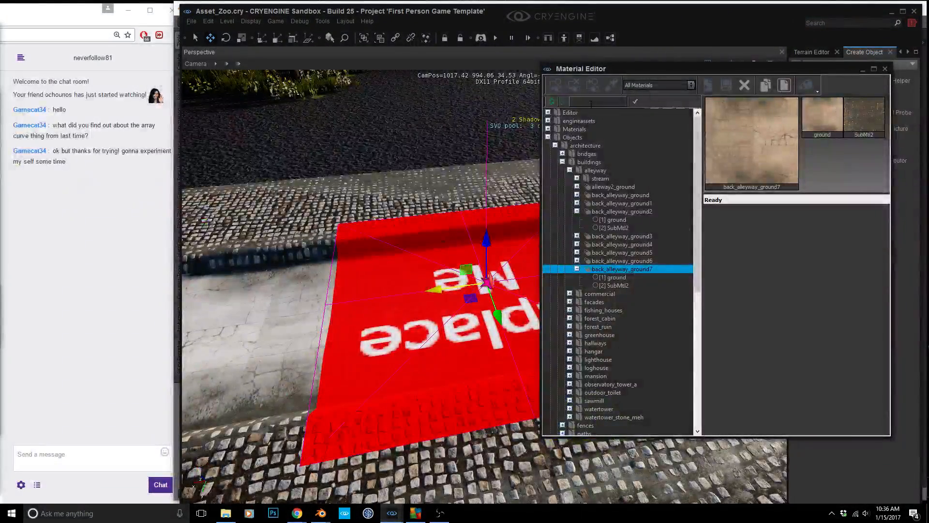
{"action": "type", "text": "dirt"}
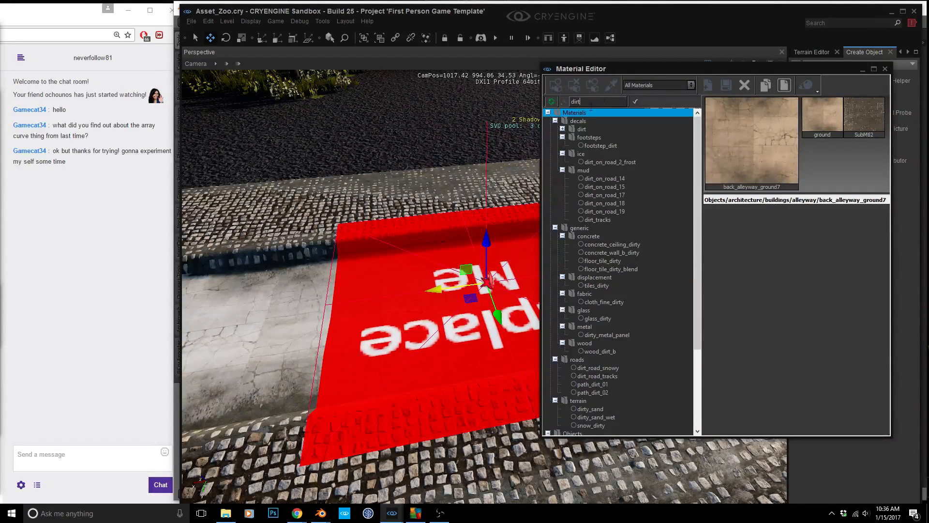
{"action": "left_click", "coordinate": [568, 130]}
{"action": "left_click", "coordinate": [563, 129]}
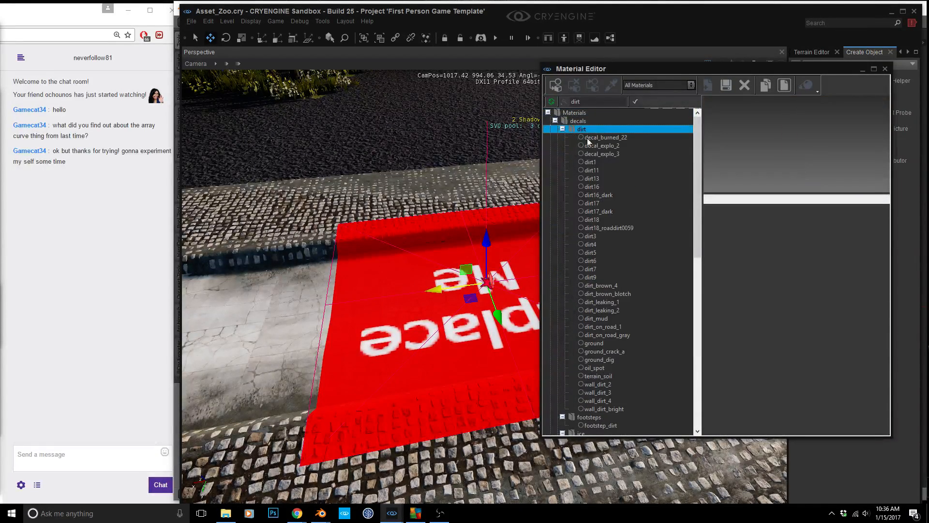
{"action": "left_click", "coordinate": [593, 187]}
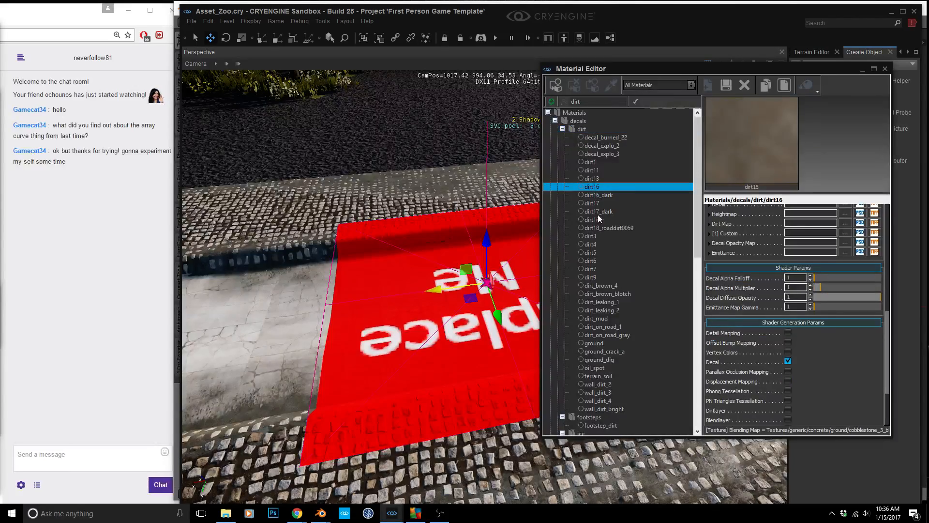
{"action": "left_click", "coordinate": [554, 87]}
- Shift the dirt decal along its horizontal axis over the concrete channel near the seam between the two gutter pieces
{"action": "right_click_drag", "start_coordinate": [436, 266], "coordinate": [450, 225]}
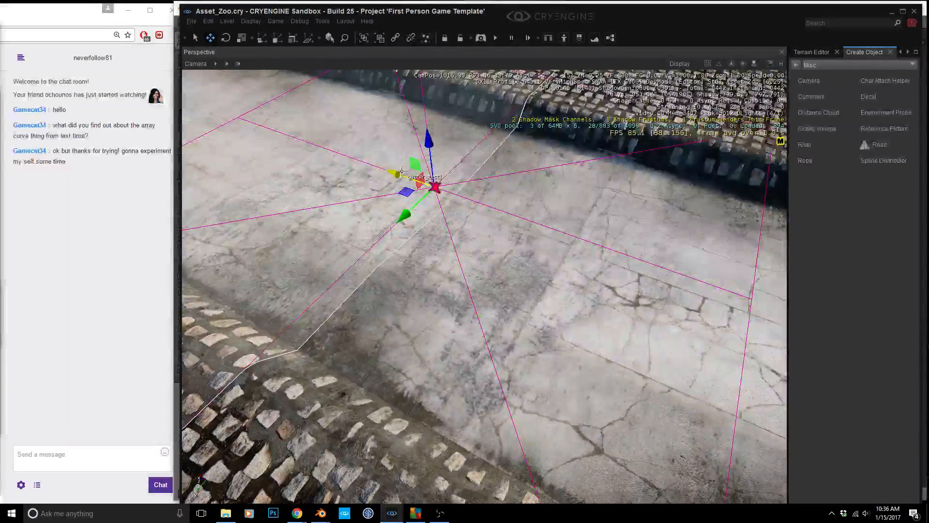
{"action": "left_click_drag", "start_coordinate": [395, 174], "coordinate": [306, 152]}
{"action": "key", "text": "s"}
{"action": "right_click_drag", "start_coordinate": [306, 152], "coordinate": [188, 160]}
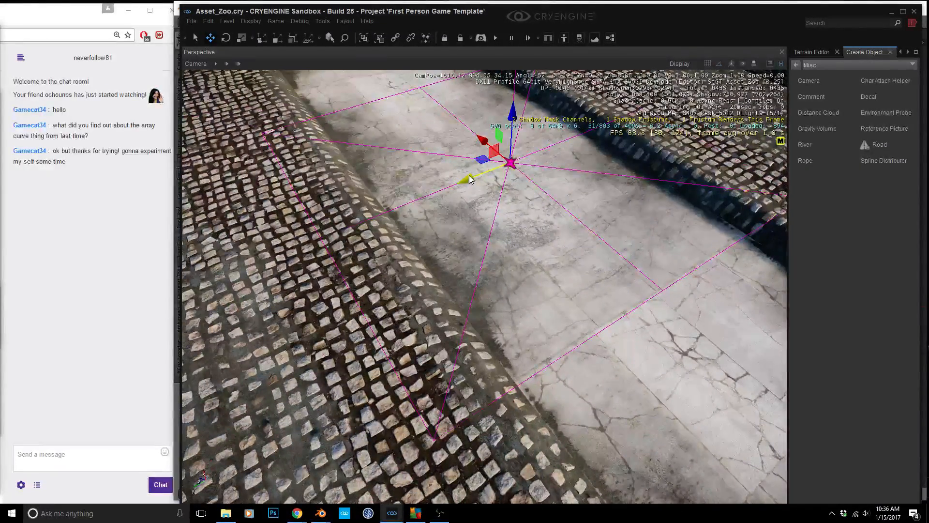
- Clone the dirt decal twice, placing one copy on the cobblestones at each side of the gutter channel
{"action": "key", "text": "ctrl+d"}
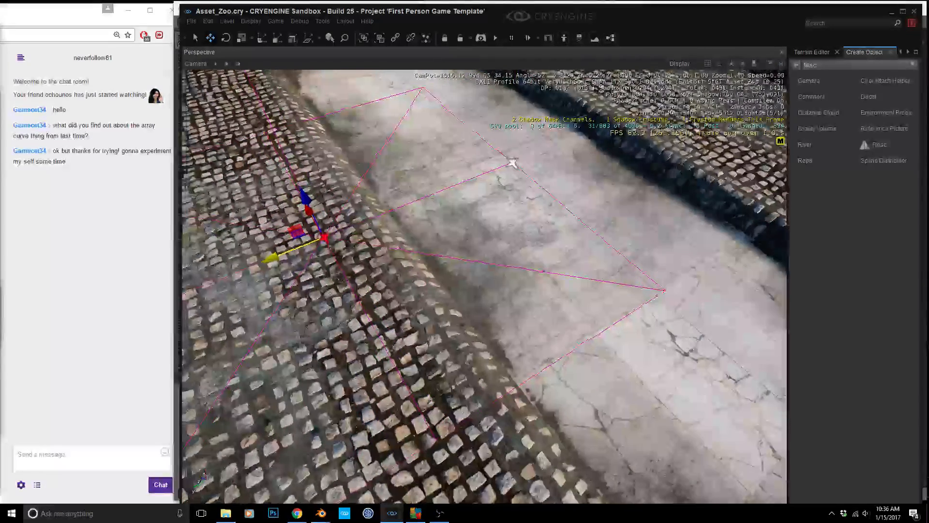
{"action": "right_click_drag", "start_coordinate": [325, 250], "coordinate": [301, 249]}
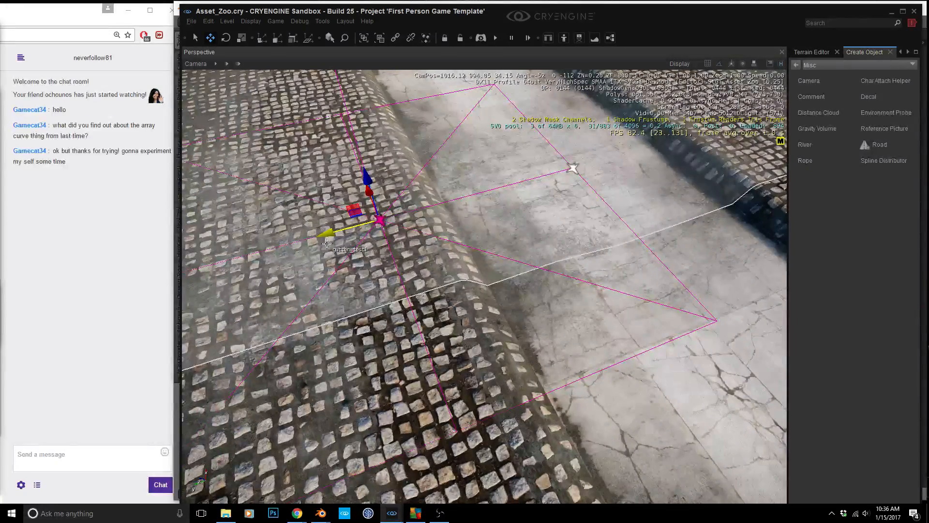
{"action": "key", "text": "ctrl+c"}
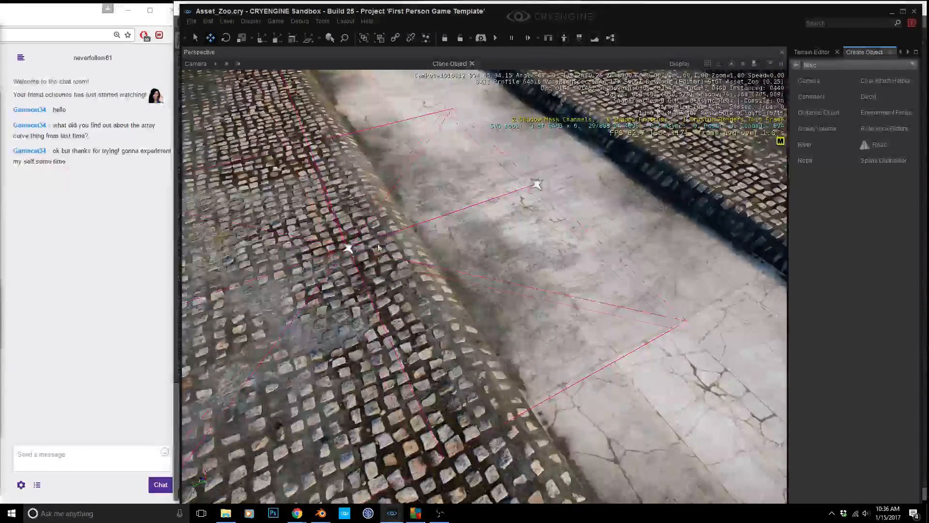
{"action": "left_click", "coordinate": [713, 127]}
- Examine up close how the dirt decals disguise the seam on the cobblestone slopes and in the concrete channel
{"action": "mouse_move", "coordinate": [713, 128]}
{"action": "right_mouse_down"}
{"action": "mouse_move", "coordinate": [648, 112]}
{"action": "mouse_move", "coordinate": [647, 89]}
{"action": "mouse_move", "coordinate": [711, 107]}
{"action": "right_mouse_up"}
{"action": "key", "text": "d"}
{"action": "key", "text": "w"}
{"action": "right_click_drag", "start_coordinate": [571, 291], "coordinate": [550, 283]}
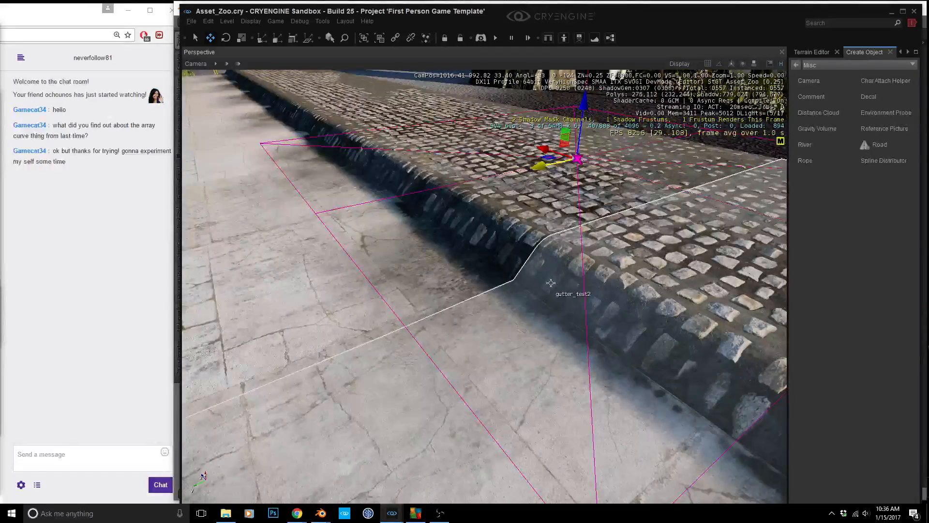
{"action": "right_click_drag", "start_coordinate": [599, 266], "coordinate": [643, 291]}
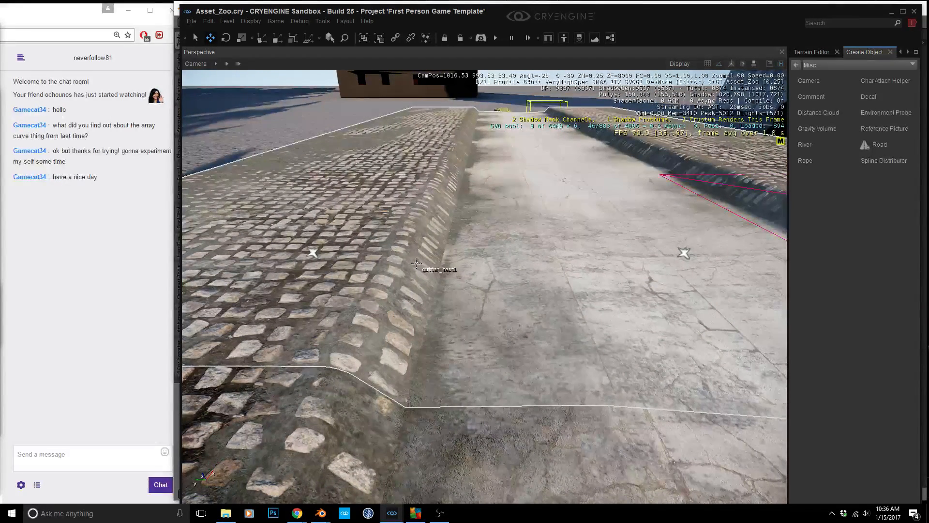
{"action": "right_click_drag", "start_coordinate": [419, 274], "coordinate": [458, 271]}
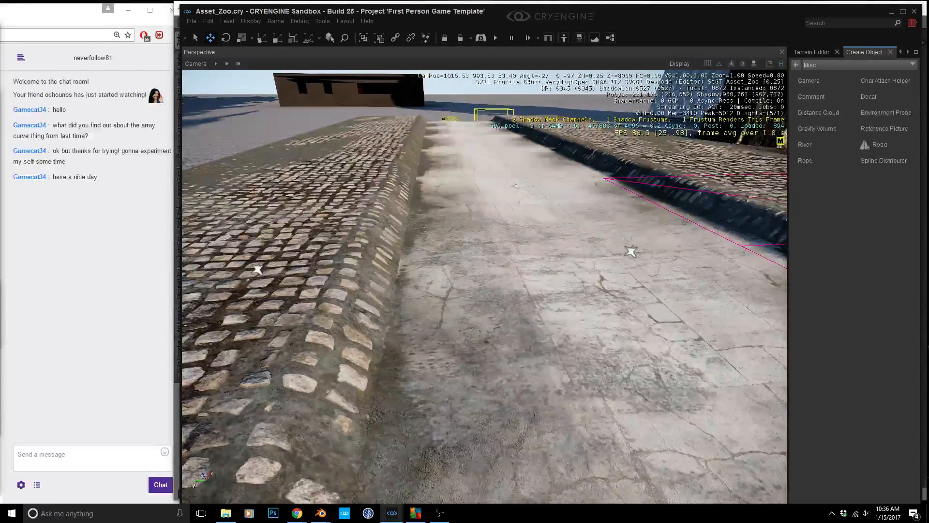
{"action": "key", "text": "a"}
{"action": "mouse_move", "coordinate": [439, 276]}
{"action": "middle_mouse_down"}
{"action": "mouse_move", "coordinate": [496, 291]}
{"action": "mouse_move", "coordinate": [439, 277]}
{"action": "middle_mouse_up"}
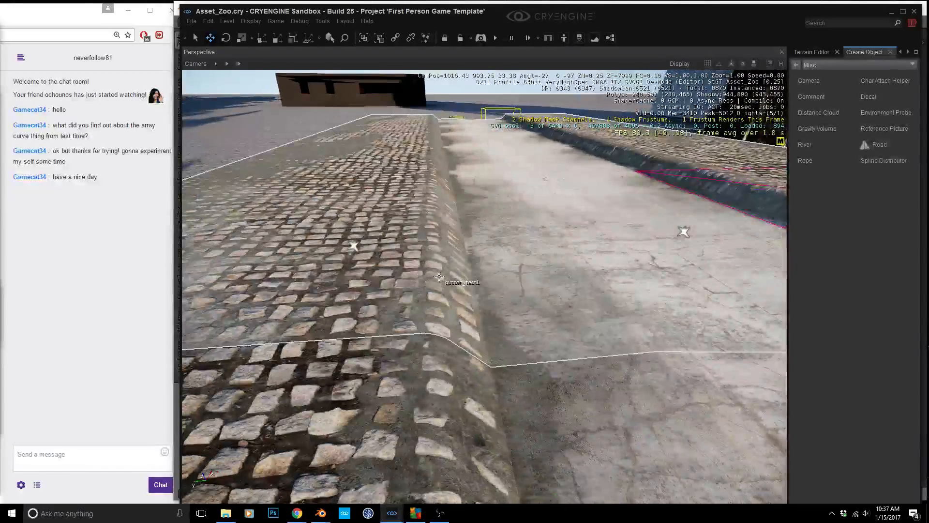
- Select the far gutter piece, clear the material search filter, and try back_alleyway_ground6 on it
{"action": "left_click", "coordinate": [439, 276]}
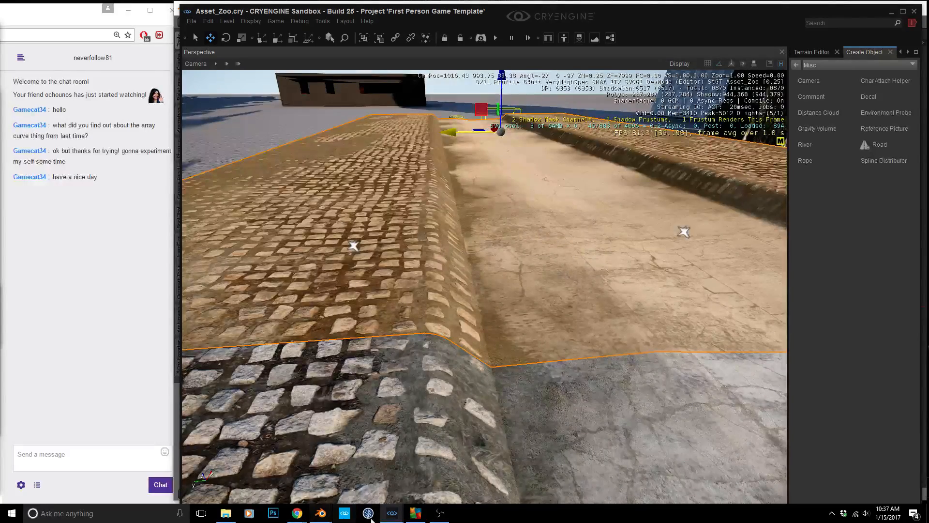
{"action": "mouse_move", "coordinate": [390, 519]}
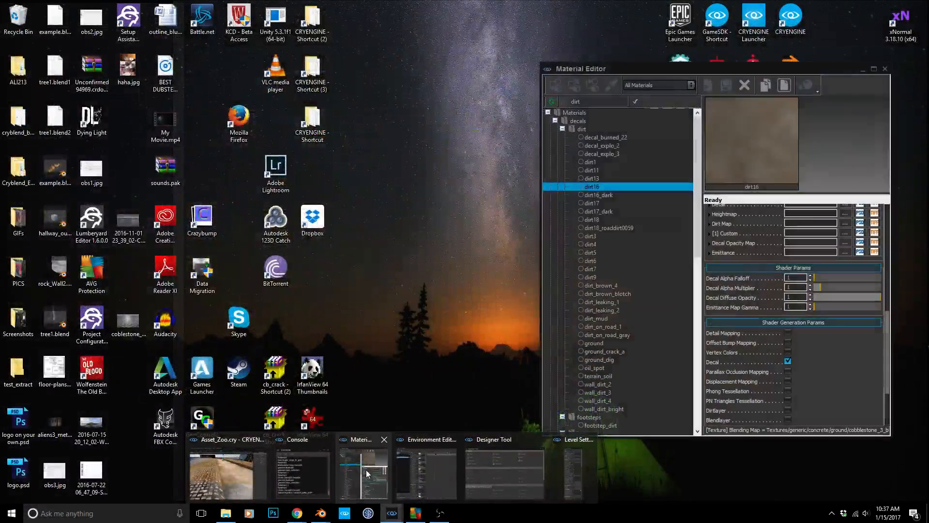
{"action": "left_click", "coordinate": [365, 473]}
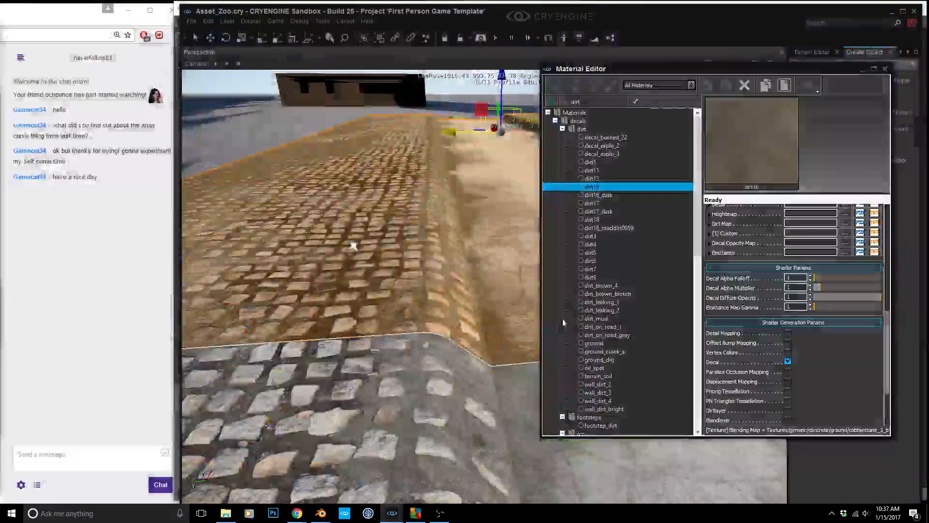
{"action": "left_click", "coordinate": [592, 92]}
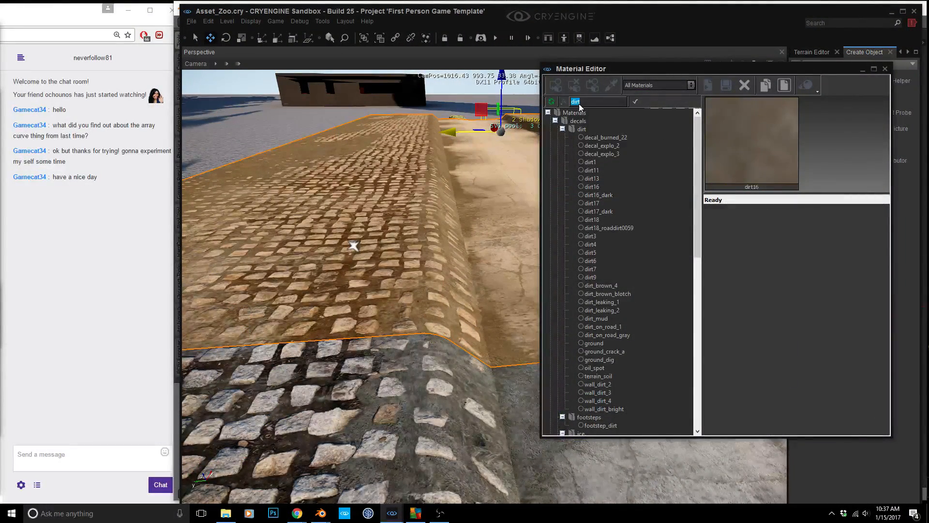
{"action": "left_click", "coordinate": [593, 86]}
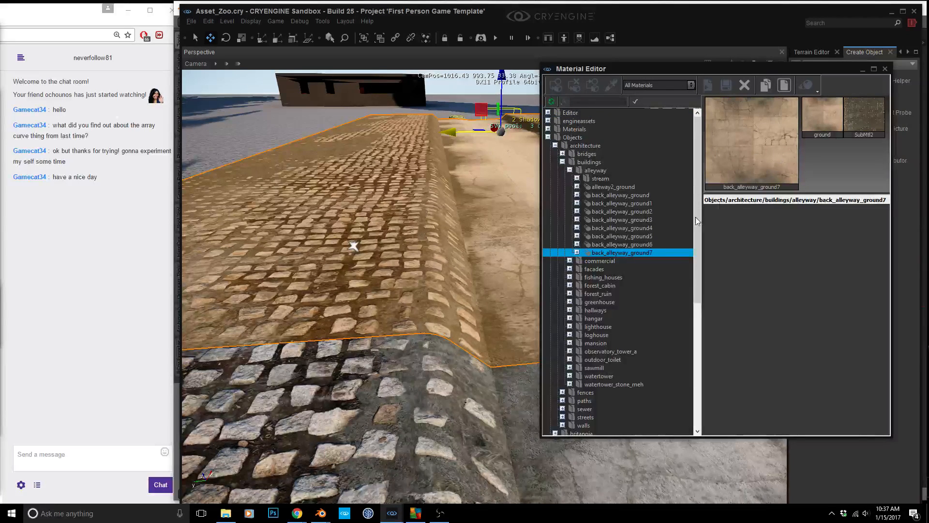
{"action": "left_click", "coordinate": [634, 245]}
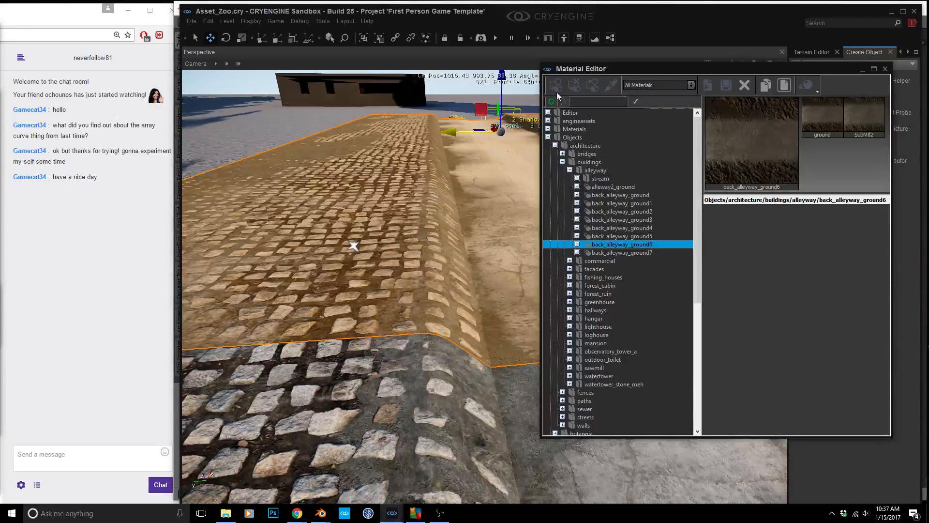
{"action": "left_click", "coordinate": [548, 86]}
{"action": "right_click_drag", "start_coordinate": [484, 202], "coordinate": [506, 186]}
{"action": "key", "text": "w"}
{"action": "key", "text": "s"}
{"action": "key", "text": "a"}
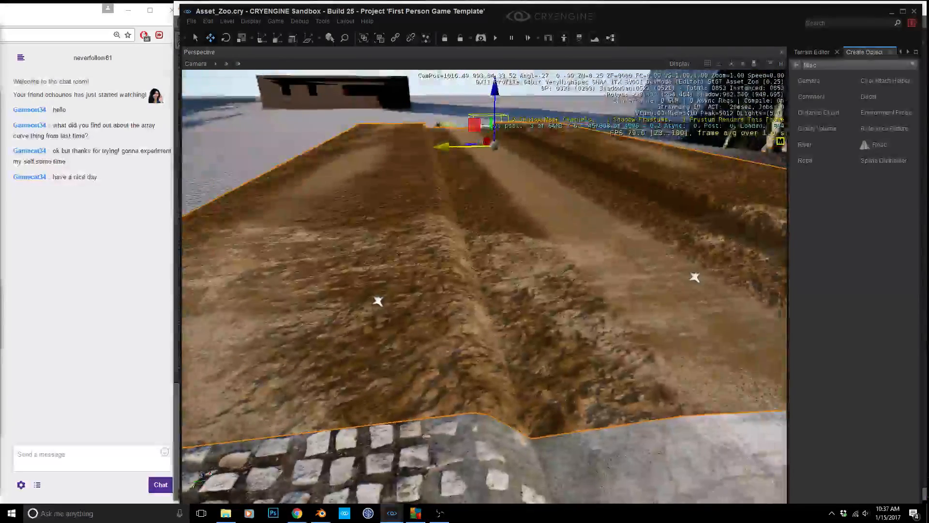
- Try the material back_alleyway_ground5 on the selected gutter piece
{"action": "left_click", "coordinate": [458, 196]}
{"action": "key", "text": "m"}
{"action": "left_click", "coordinate": [646, 237]}
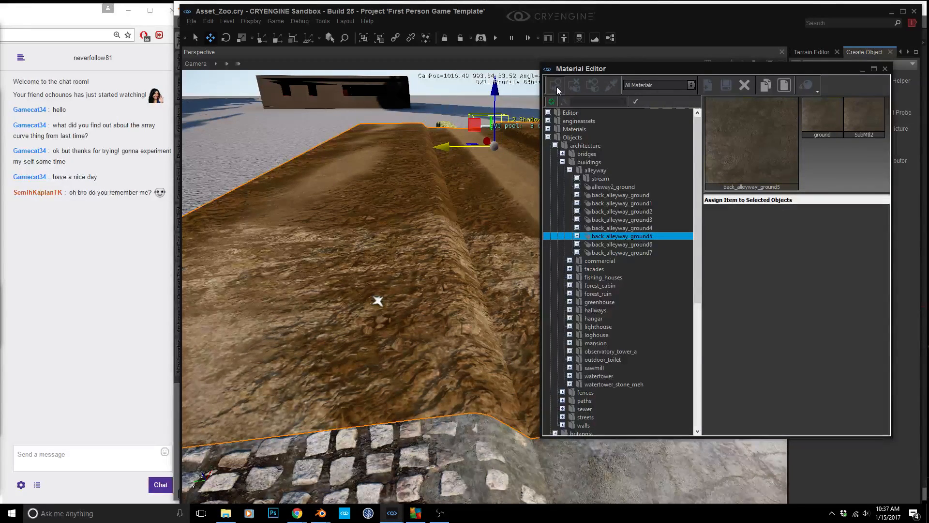
{"action": "left_click", "coordinate": [556, 86]}
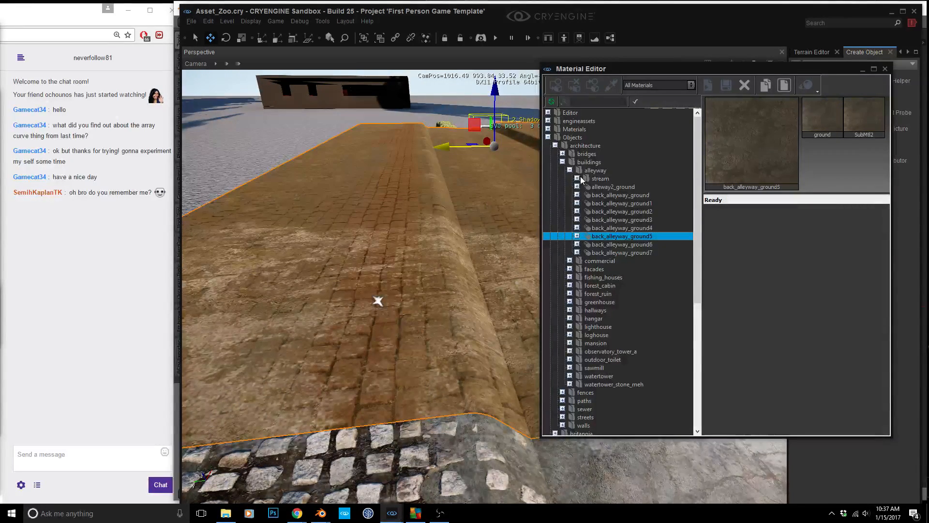
- Try back_alleyway_ground4 on the selected gutter piece and view the blend along the channel
{"action": "left_click", "coordinate": [617, 228]}
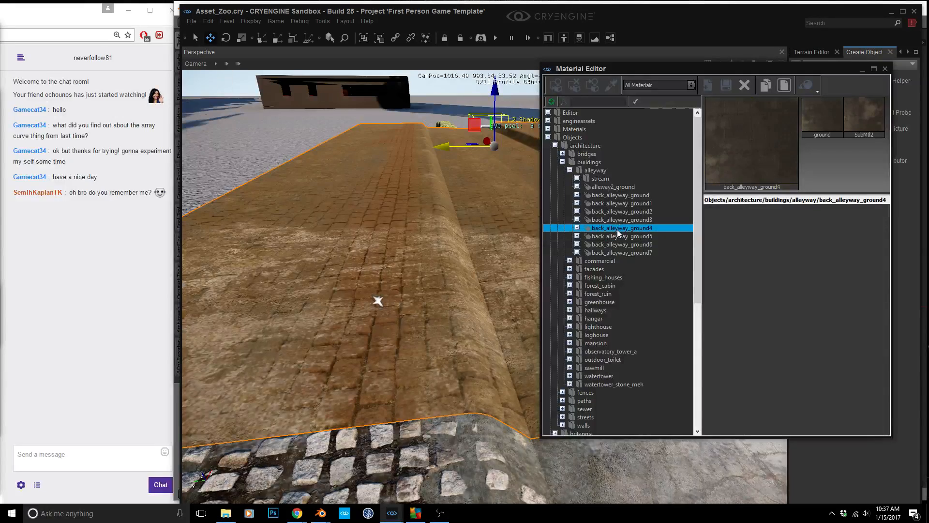
{"action": "left_click", "coordinate": [555, 86]}
{"action": "right_click_drag", "start_coordinate": [494, 259], "coordinate": [466, 241]}
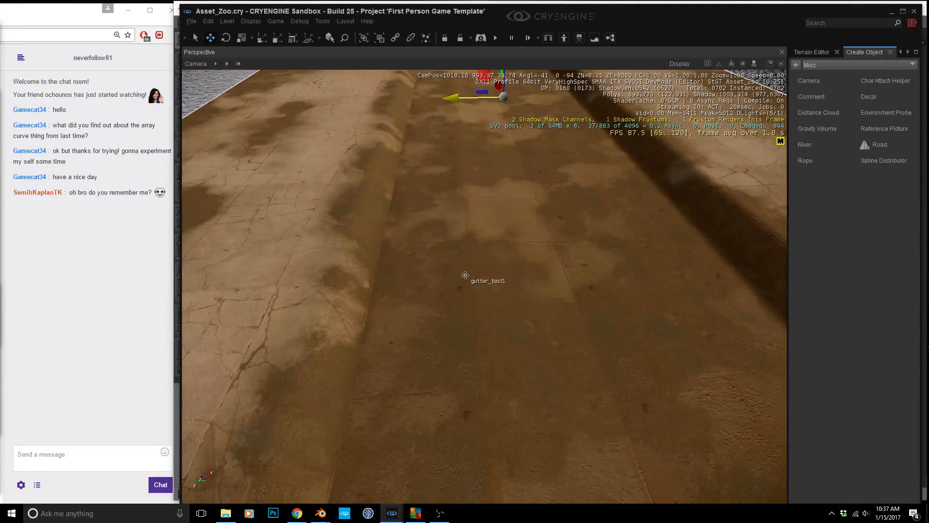
{"action": "right_click_drag", "start_coordinate": [458, 281], "coordinate": [467, 253]}
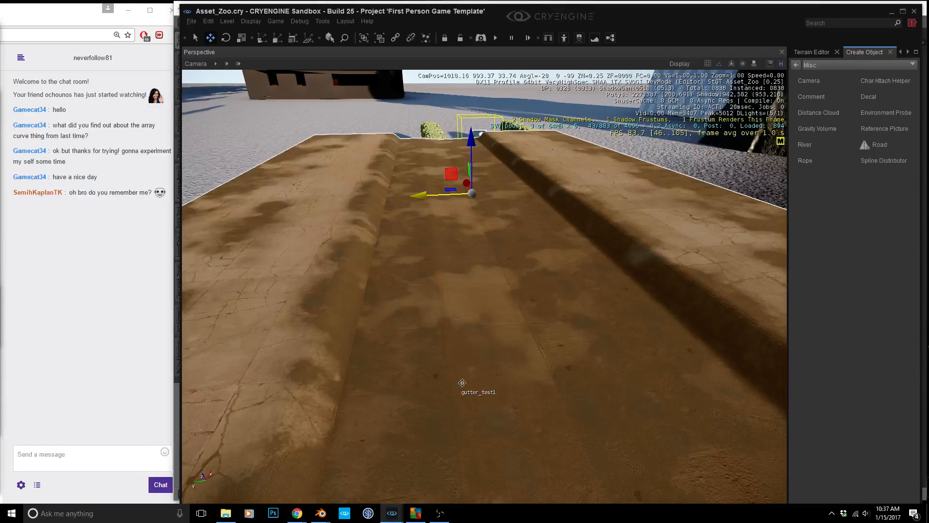
- Assign back_alleyway_ground3 to the selected gutter piece and view the gravel surface along the channel
{"action": "mouse_move", "coordinate": [392, 512]}
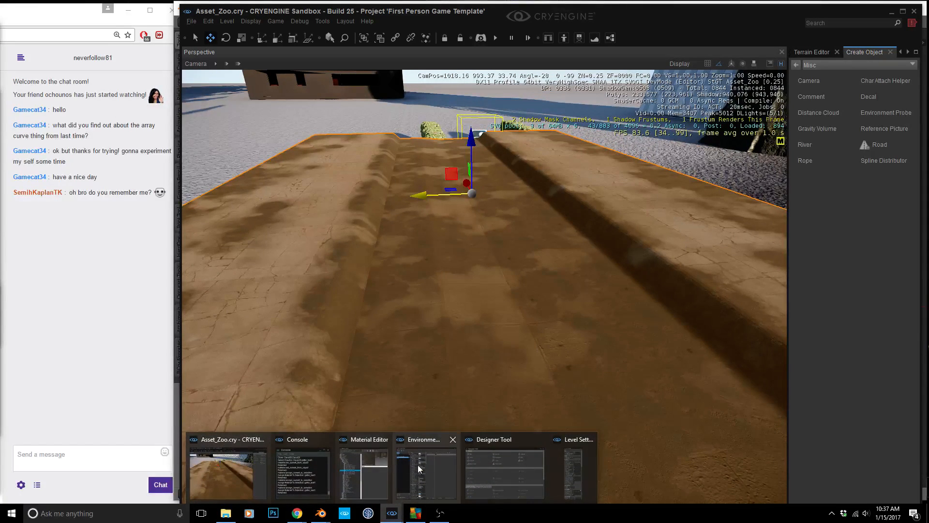
{"action": "left_click", "coordinate": [376, 466]}
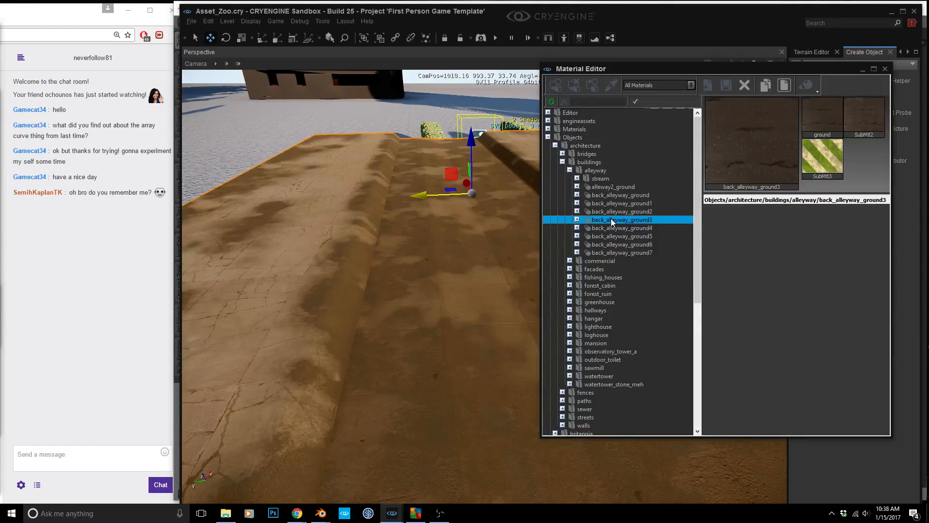
{"action": "left_click", "coordinate": [552, 86]}
{"action": "right_click_drag", "start_coordinate": [465, 213], "coordinate": [450, 339]}
{"action": "key", "text": "d"}
{"action": "key", "text": "w"}
{"action": "right_click_drag", "start_coordinate": [419, 308], "coordinate": [410, 284]}
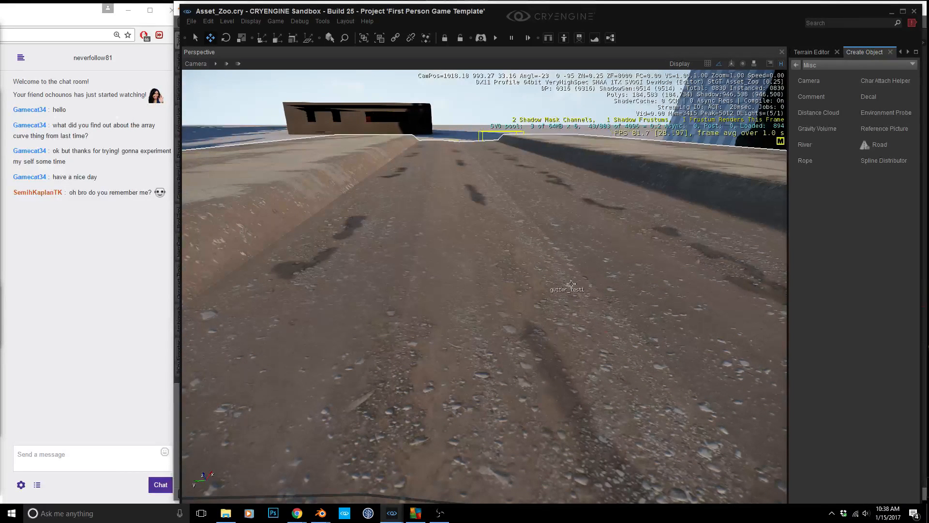
{"action": "right_click_drag", "start_coordinate": [417, 311], "coordinate": [419, 311]}
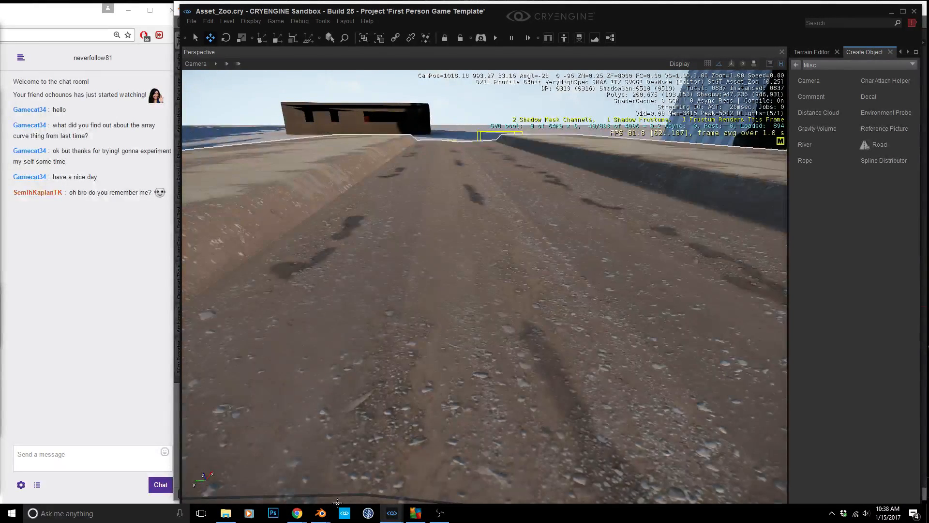
{"action": "mouse_move", "coordinate": [320, 513]}
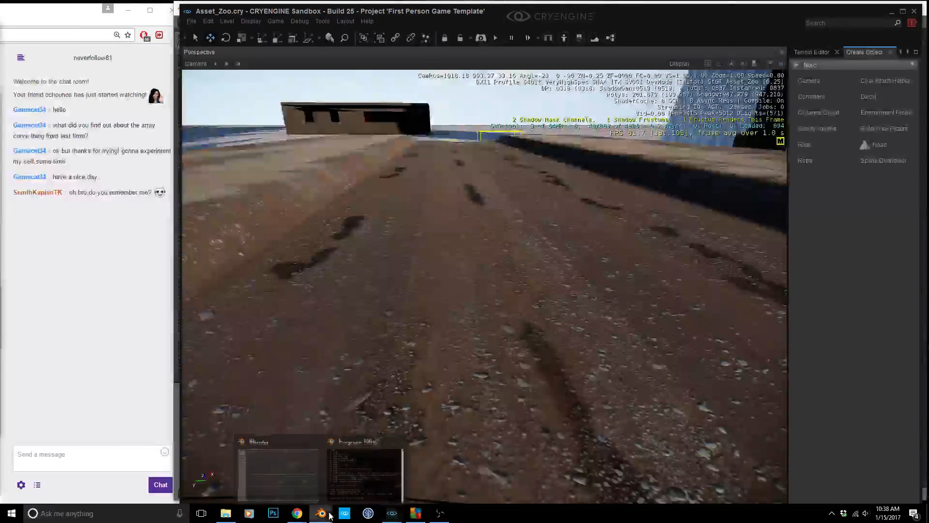
- Switch to Blender, display the gutter plane in solid shading, and apply the Hard Ops soft Sharpen with 30° sharpness before returning to CRYENGINE
{"action": "left_click", "coordinate": [313, 471]}
{"action": "middle_click_drag", "start_coordinate": [390, 437], "coordinate": [567, 299]}
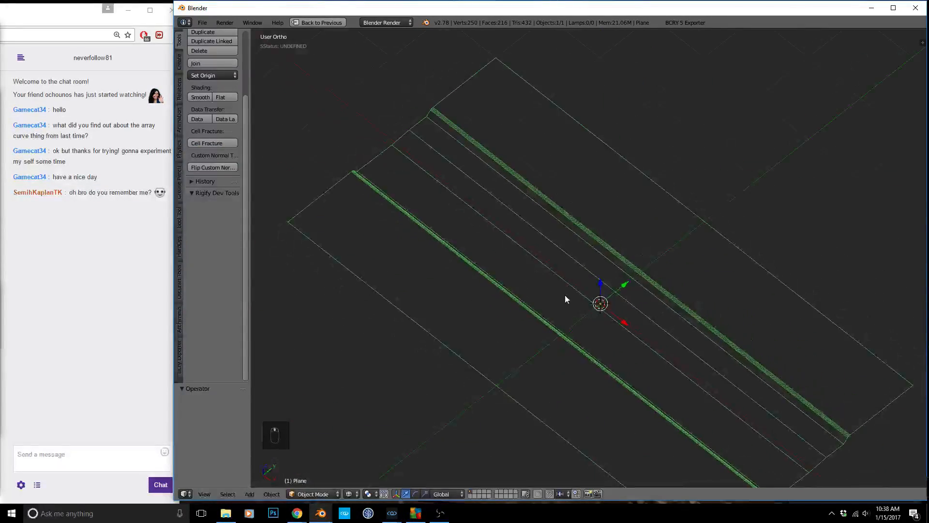
{"action": "middle_click_drag", "start_coordinate": [651, 351], "coordinate": [620, 326]}
{"action": "key", "text": "z"}
{"action": "mouse_move", "coordinate": [643, 358]}
{"action": "middle_mouse_down"}
{"action": "mouse_move", "coordinate": [625, 327]}
{"action": "mouse_move", "coordinate": [637, 356]}
{"action": "middle_mouse_up"}
{"action": "scroll", "coordinate": [637, 356], "scroll_direction": "up", "scroll_amount": 2}
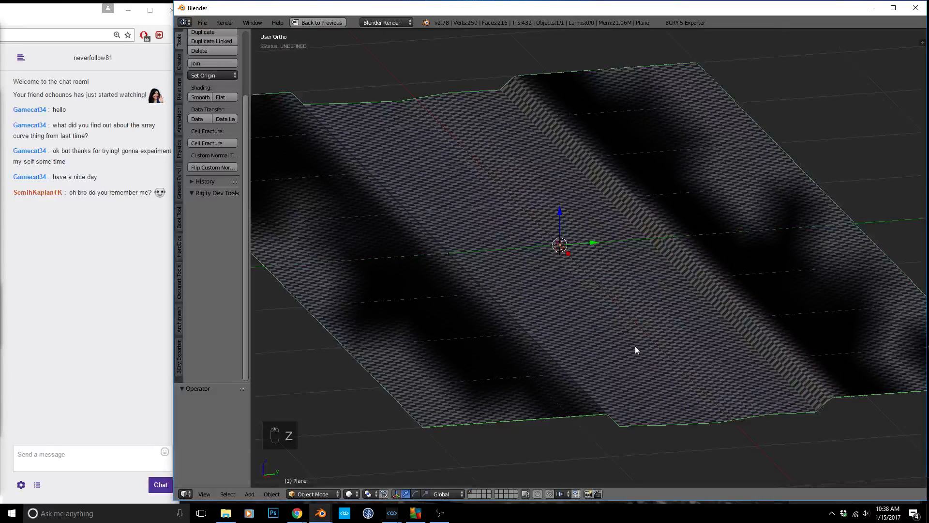
{"action": "key", "text": "q"}
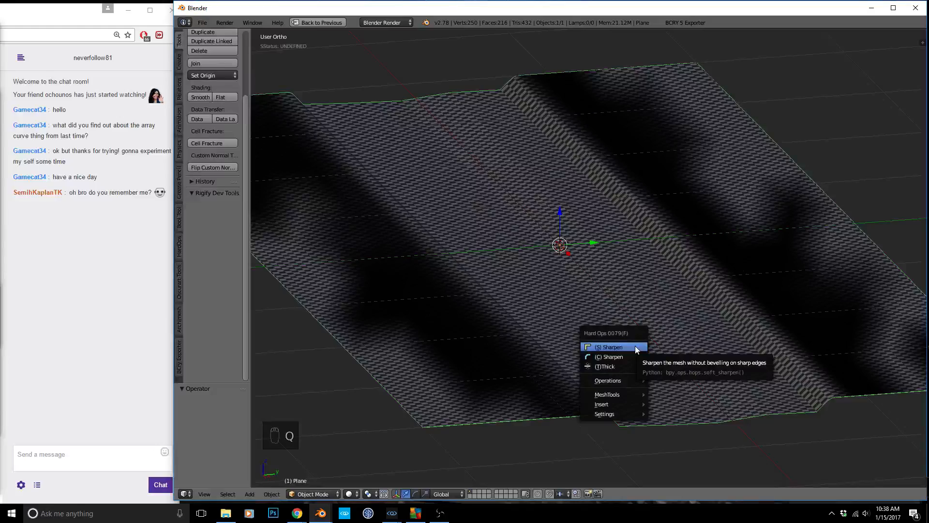
{"action": "left_click", "coordinate": [636, 347]}
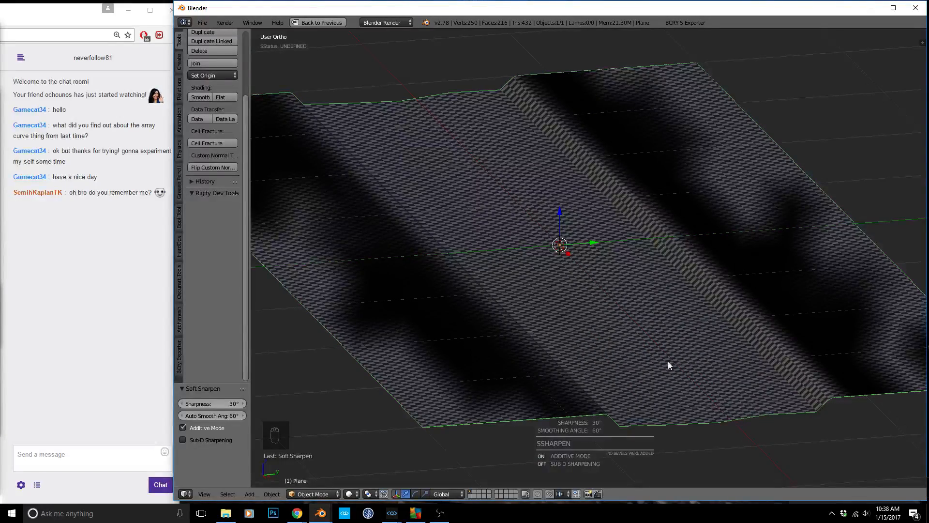
{"action": "mouse_move", "coordinate": [640, 358]}
{"action": "middle_mouse_down"}
{"action": "mouse_move", "coordinate": [619, 346]}
{"action": "mouse_move", "coordinate": [645, 362]}
{"action": "middle_mouse_up"}
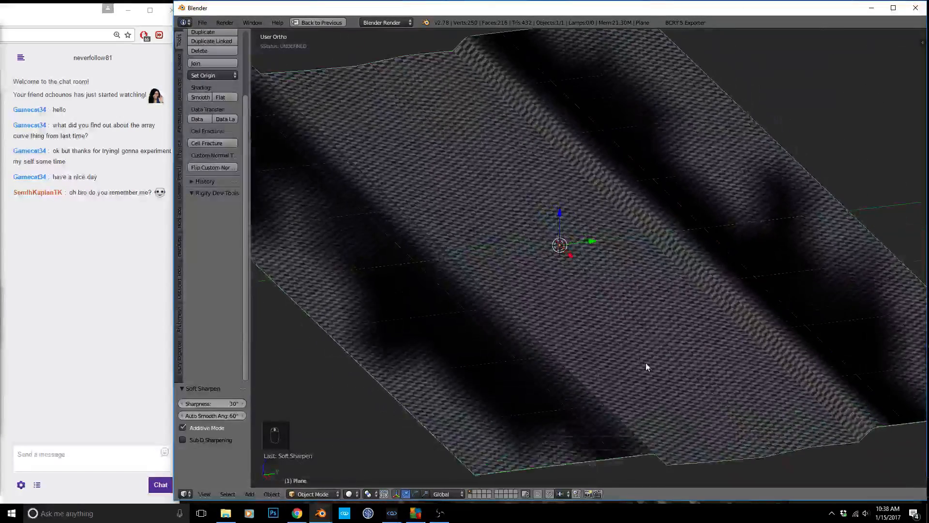
{"action": "left_click_drag", "start_coordinate": [654, 10], "coordinate": [928, 126]}
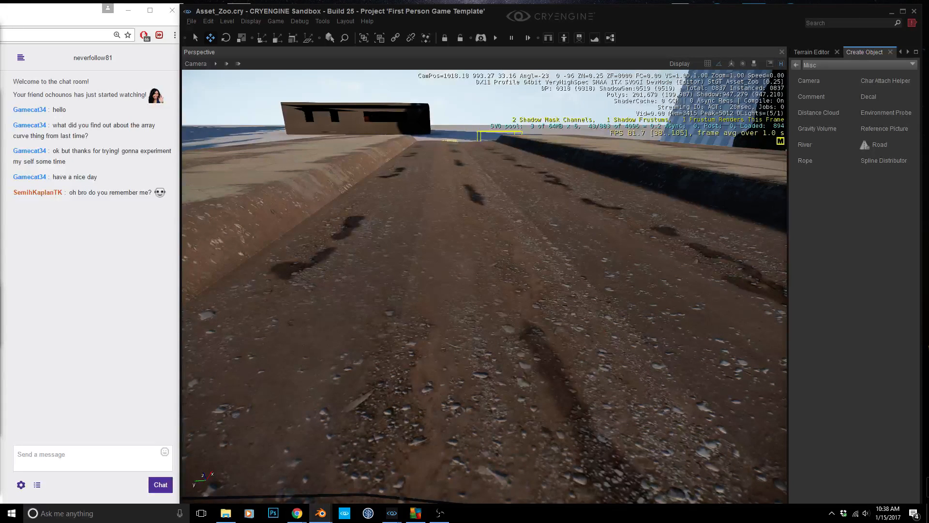
- Examine the gravel channel and sidewalk blend of the gutter along its length from both directions
{"action": "mouse_move", "coordinate": [484, 286]}
{"action": "right_mouse_down"}
{"action": "mouse_move", "coordinate": [502, 295]}
{"action": "mouse_move", "coordinate": [495, 278]}
{"action": "right_mouse_up"}
{"action": "key", "text": "s"}
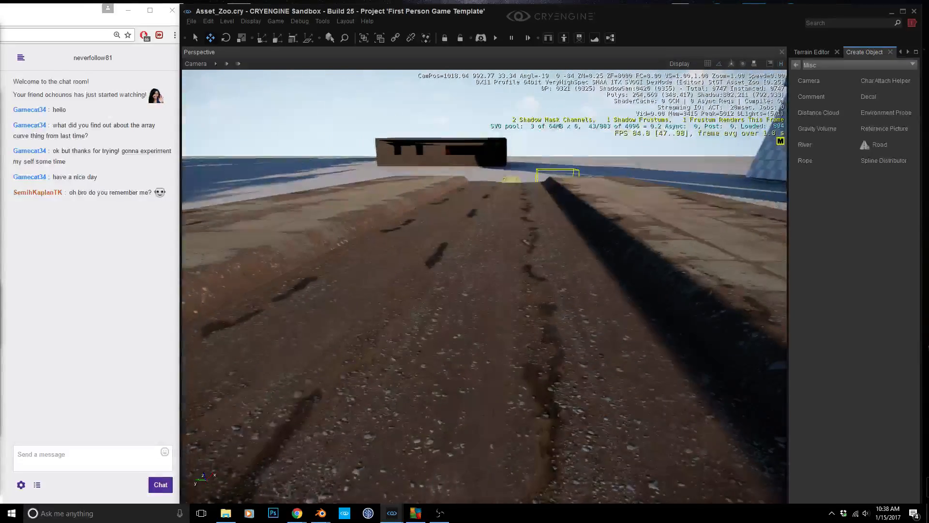
{"action": "right_click_drag", "start_coordinate": [489, 281], "coordinate": [769, 290]}
{"action": "key", "text": "w"}
{"action": "key", "text": "s"}
{"action": "right_click_drag", "start_coordinate": [471, 323], "coordinate": [473, 326]}
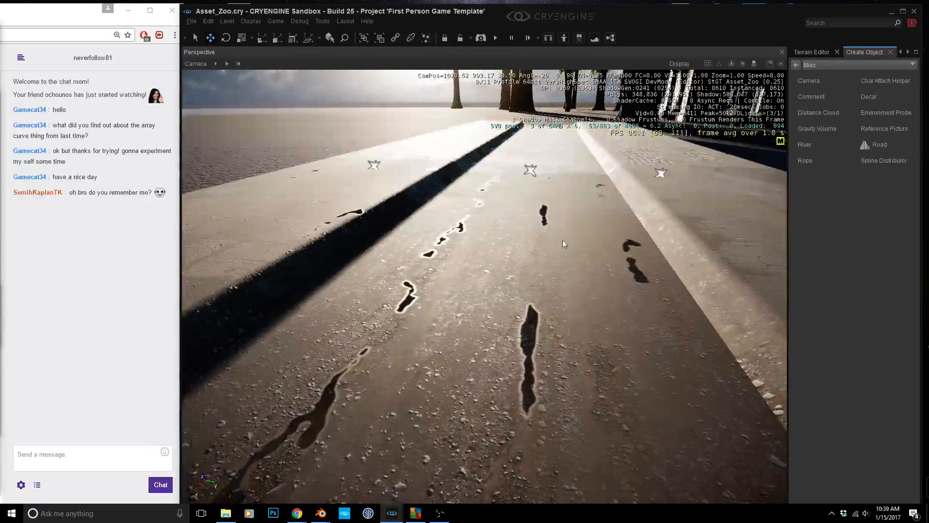
{"action": "mouse_move", "coordinate": [531, 300]}
{"action": "right_mouse_down"}
{"action": "mouse_move", "coordinate": [542, 277]}
{"action": "mouse_move", "coordinate": [538, 292]}
{"action": "mouse_move", "coordinate": [475, 297]}
{"action": "mouse_move", "coordinate": [540, 292]}
{"action": "right_mouse_up"}
{"action": "key", "text": "w"}
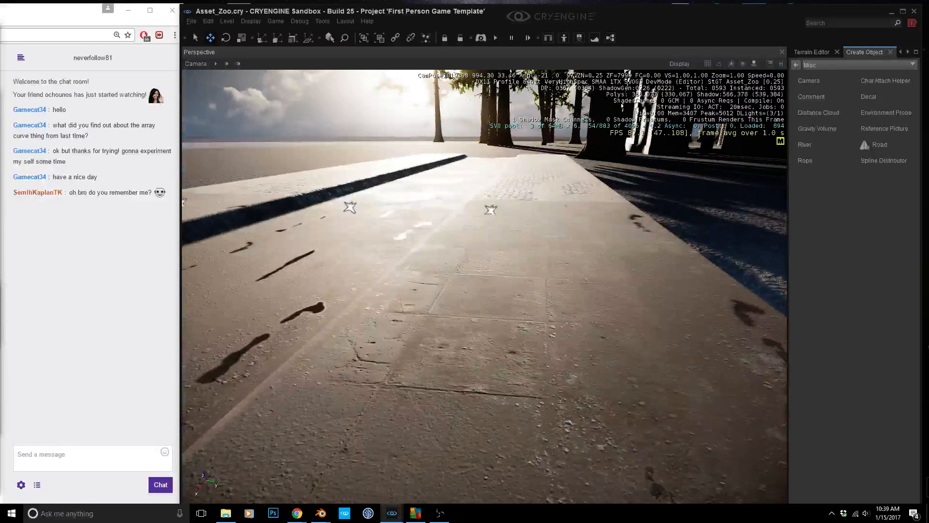
- Browse the Brush objects, filter them by "ele", and choose the electric_pole_a model for placement
{"action": "left_click", "coordinate": [819, 63]}
{"action": "left_click", "coordinate": [829, 54]}
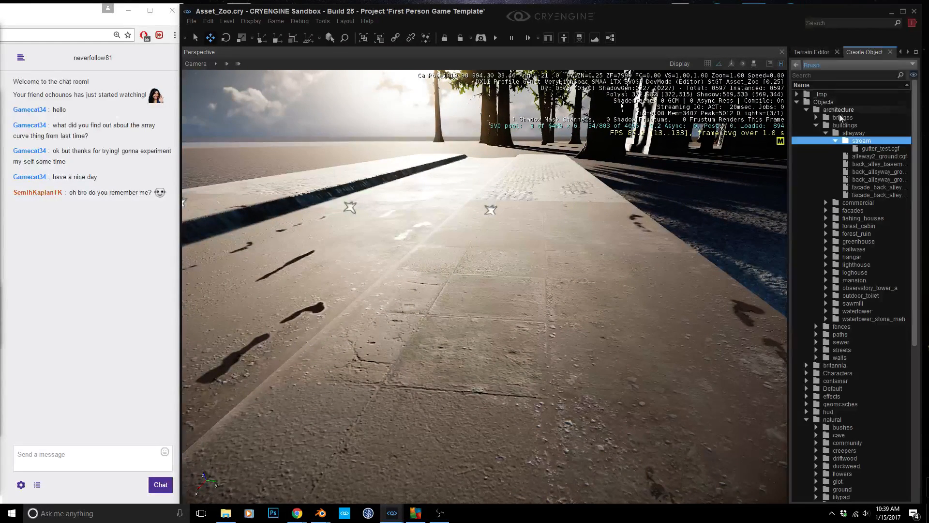
{"action": "left_click_drag", "start_coordinate": [880, 148], "coordinate": [476, 231]}
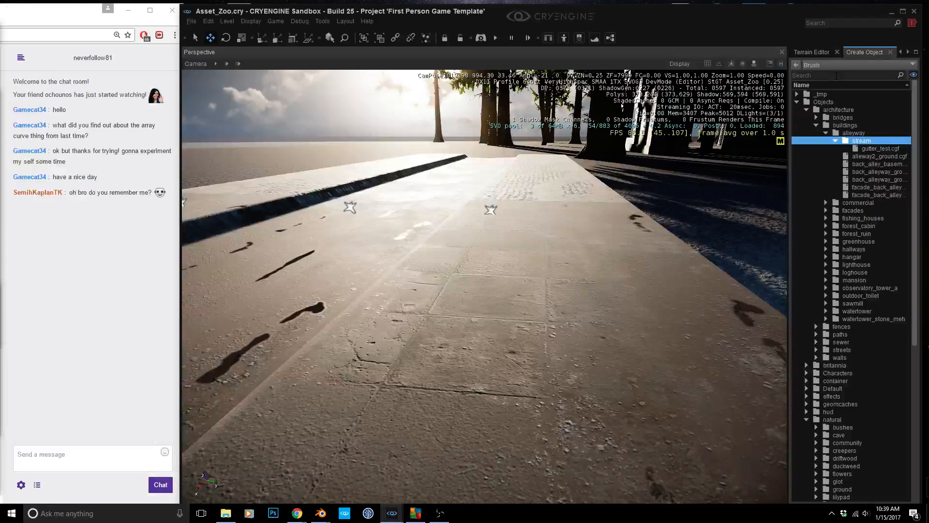
{"action": "type", "text": "ele"}
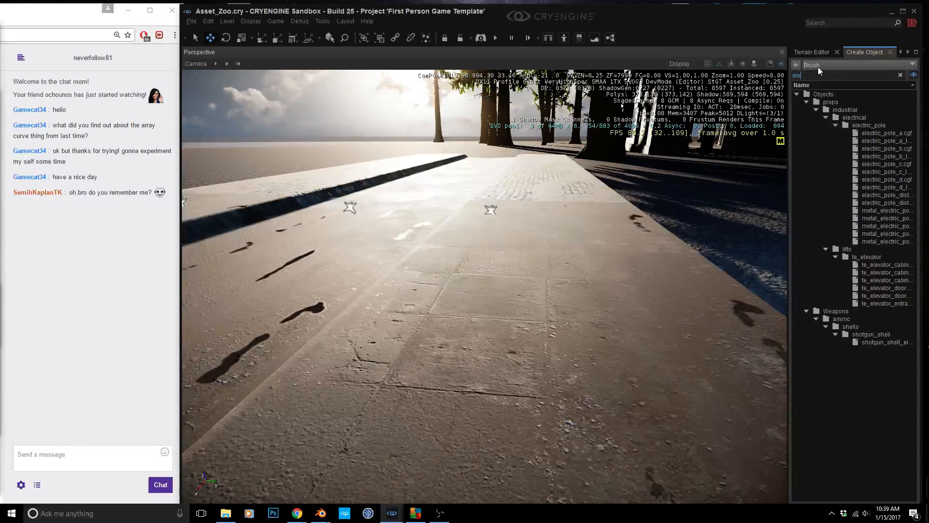
{"action": "left_click", "coordinate": [876, 135]}
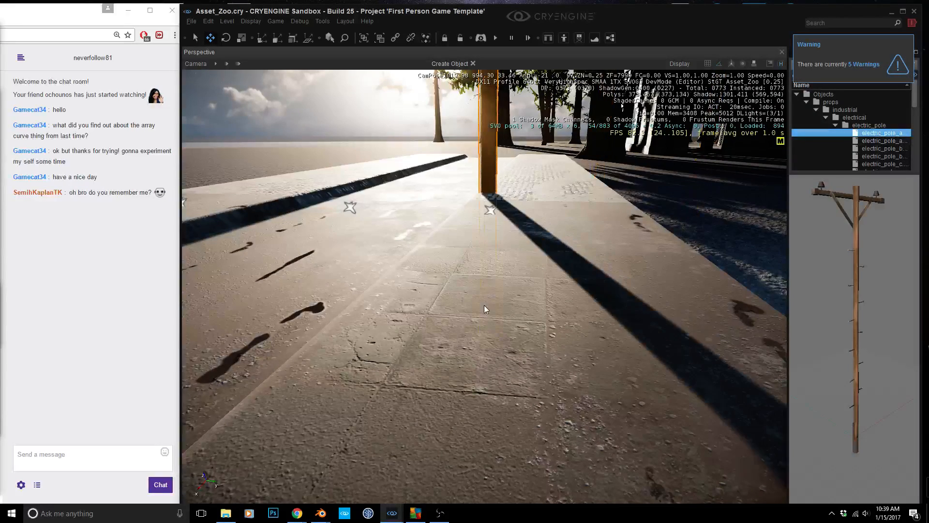
- Place the electric pole and move it onto the sidewalk beside the gutter's curb
{"action": "left_click", "coordinate": [489, 433]}
{"action": "right_click_drag", "start_coordinate": [490, 433], "coordinate": [491, 422]}
{"action": "left_click_drag", "start_coordinate": [491, 408], "coordinate": [529, 132]}
{"action": "right_click_drag", "start_coordinate": [529, 132], "coordinate": [590, 254]}
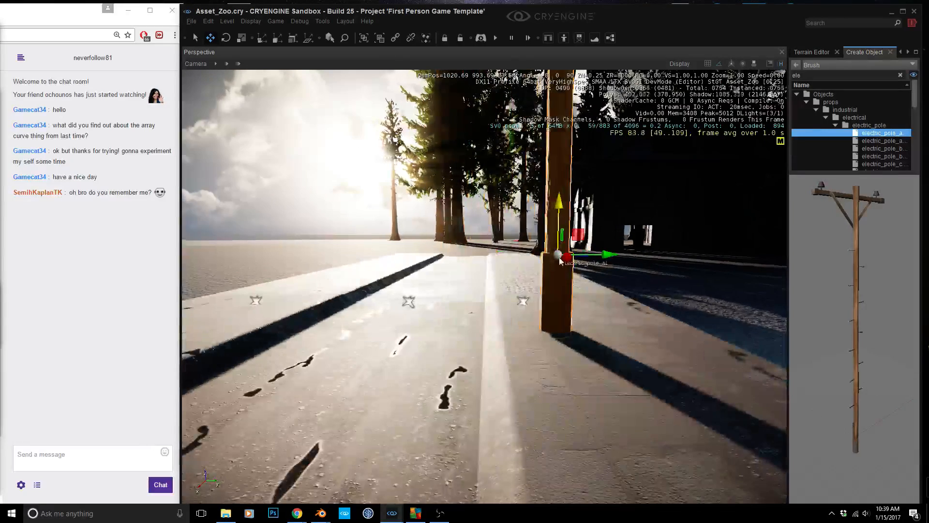
{"action": "left_click_drag", "start_coordinate": [593, 256], "coordinate": [582, 261]}
{"action": "right_click_drag", "start_coordinate": [582, 261], "coordinate": [627, 284]}
{"action": "key", "text": "a"}
{"action": "key", "text": "w"}
{"action": "key", "text": "s"}
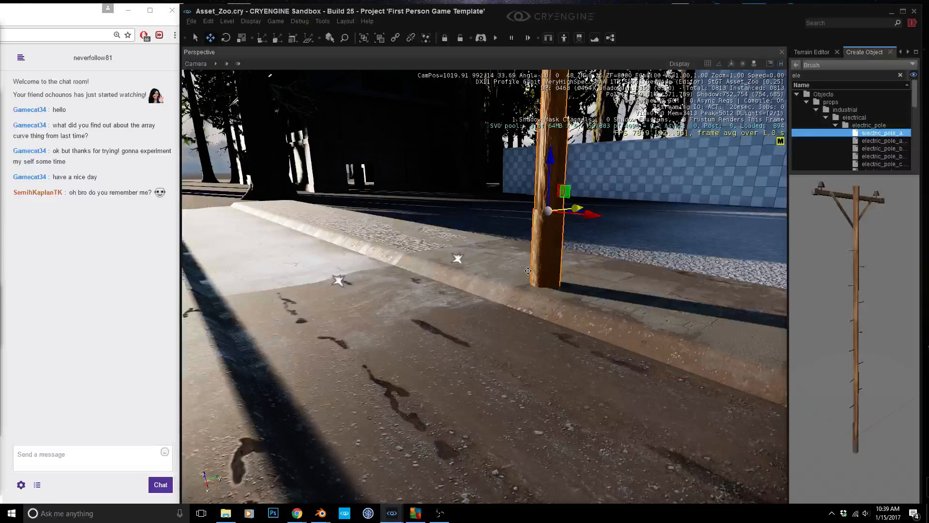
- Select the far gutter piece and assign the back_alleyway_ground3 material to it
{"action": "left_click", "coordinate": [464, 244]}
{"action": "mouse_move", "coordinate": [392, 516]}
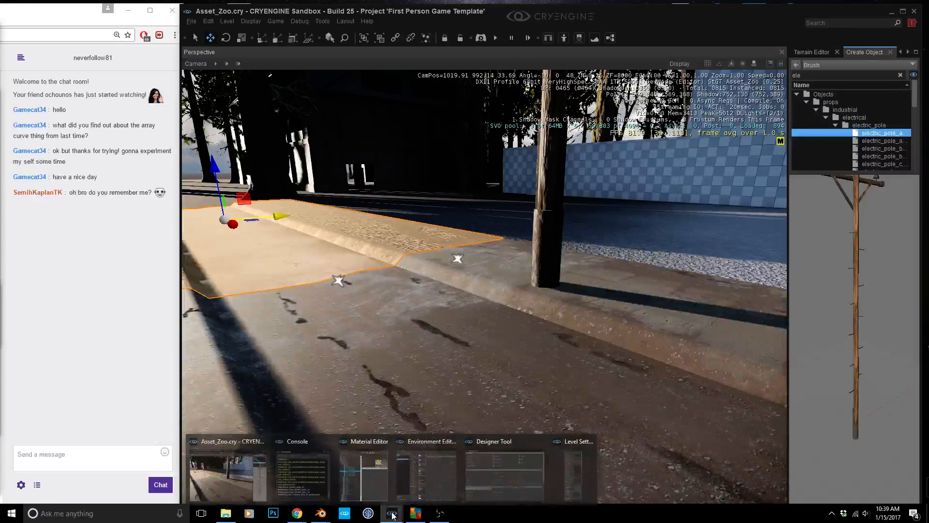
{"action": "left_click", "coordinate": [370, 480]}
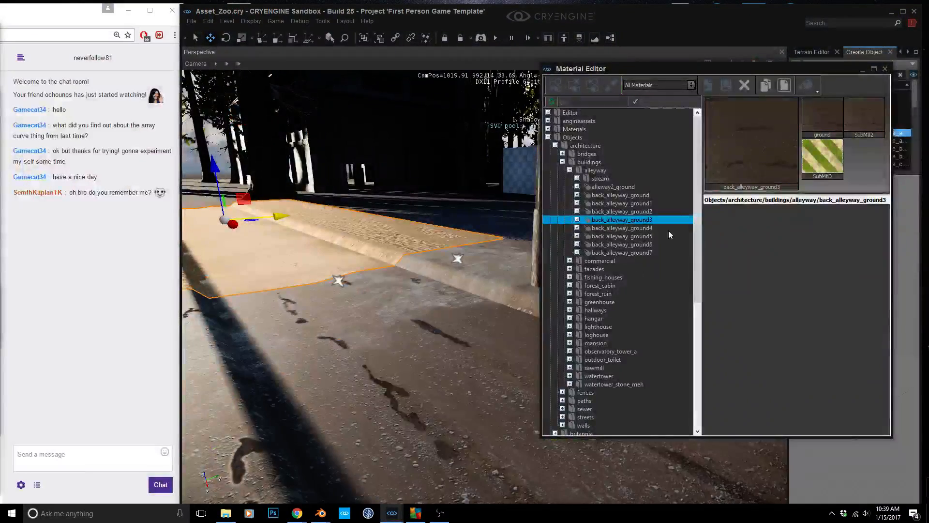
{"action": "left_click", "coordinate": [555, 86]}
- Inspect the paving and gravel blend across the joined gutter pieces, and view the electric pole beside the channel
{"action": "right_click_drag", "start_coordinate": [484, 203], "coordinate": [367, 227]}
{"action": "key", "text": "w"}
{"action": "right_click_drag", "start_coordinate": [368, 290], "coordinate": [457, 336]}
{"action": "key", "text": "shift+space"}
{"action": "key", "text": "d"}
{"action": "key", "text": "a"}
{"action": "right_click_drag", "start_coordinate": [651, 264], "coordinate": [663, 259]}
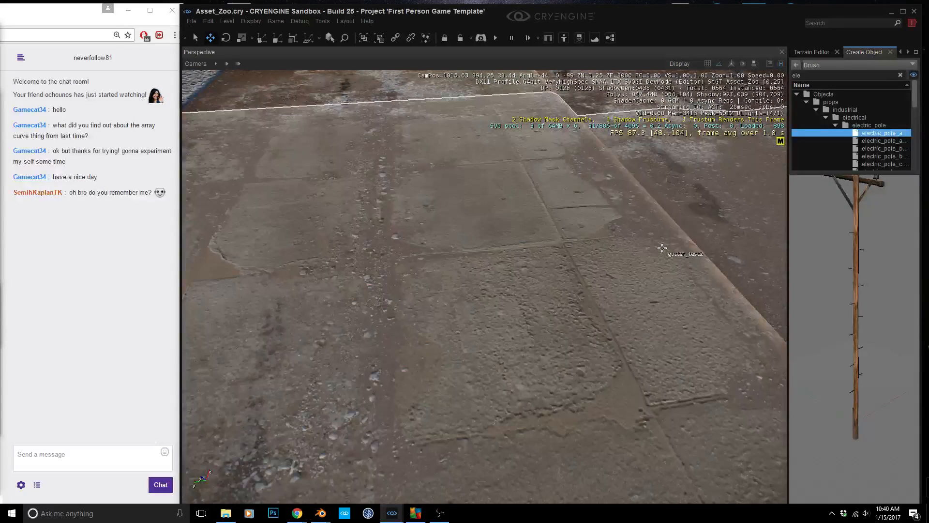
{"action": "right_click_drag", "start_coordinate": [597, 261], "coordinate": [542, 139]}
{"action": "key", "text": "d"}
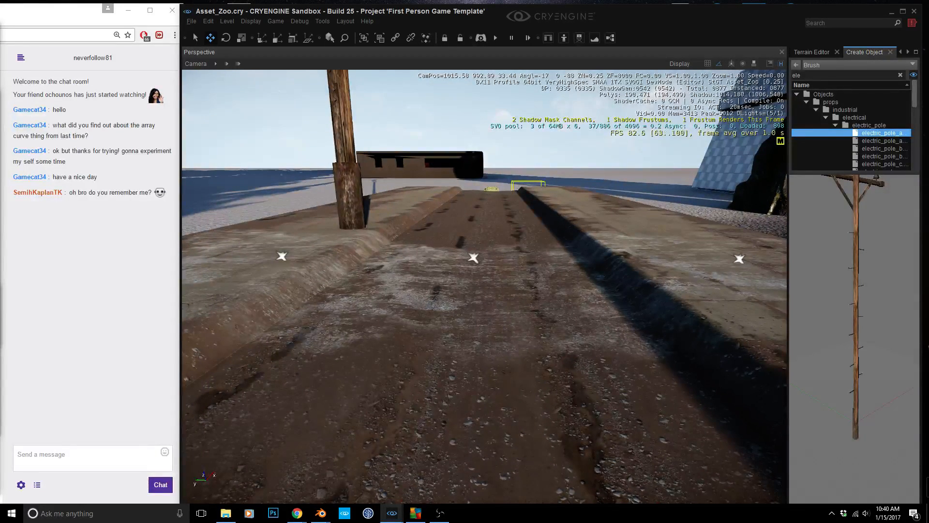
{"action": "right_click_drag", "start_coordinate": [541, 138], "coordinate": [580, 106]}
{"action": "key", "text": "w"}
{"action": "key", "text": "d"}
{"action": "right_click_drag", "start_coordinate": [573, 387], "coordinate": [592, 392]}
{"action": "key", "text": "s"}
{"action": "key", "text": "a"}
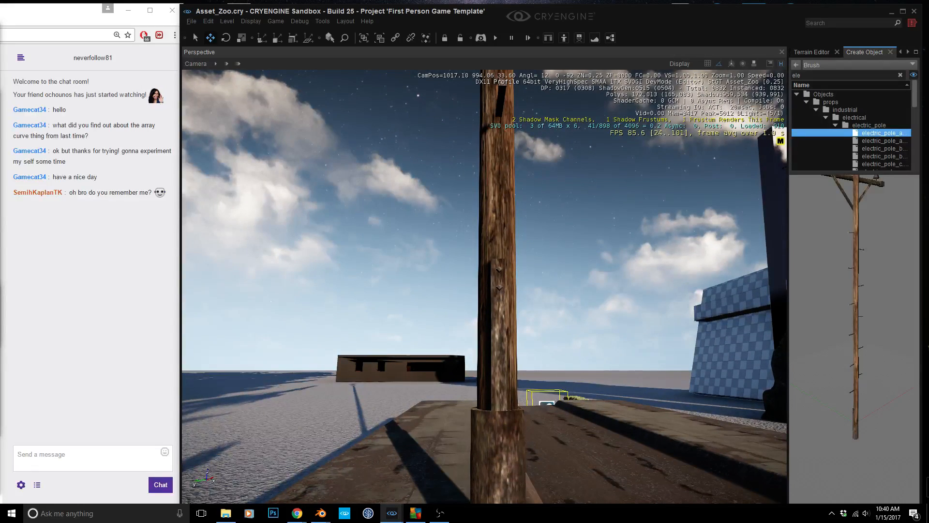
- Examine the paved sidewalk, shaded curb and puddles of the gutter against the sunlight from the opposite end
{"action": "right_click_drag", "start_coordinate": [592, 392], "coordinate": [853, 468]}
{"action": "key", "text": "w"}
{"action": "key", "text": "a"}
{"action": "key", "text": "s"}
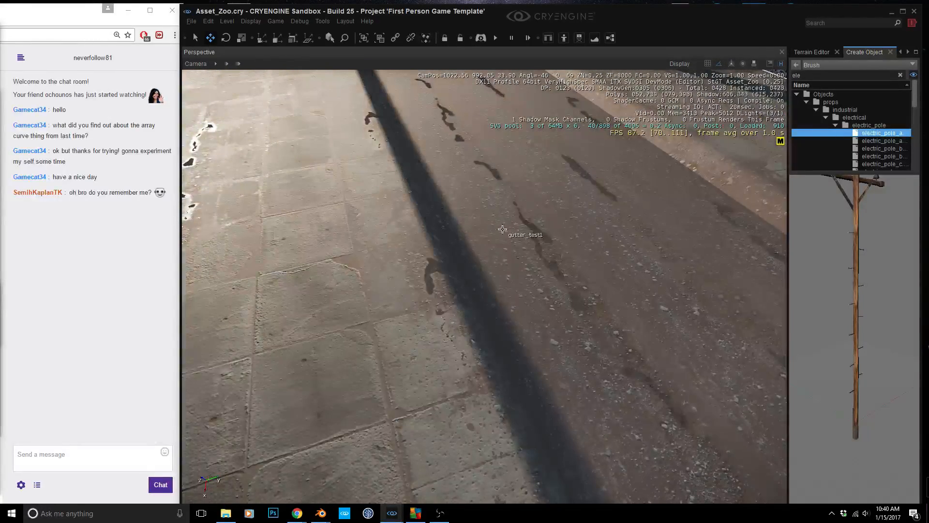
{"action": "right_click_drag", "start_coordinate": [513, 258], "coordinate": [510, 249]}
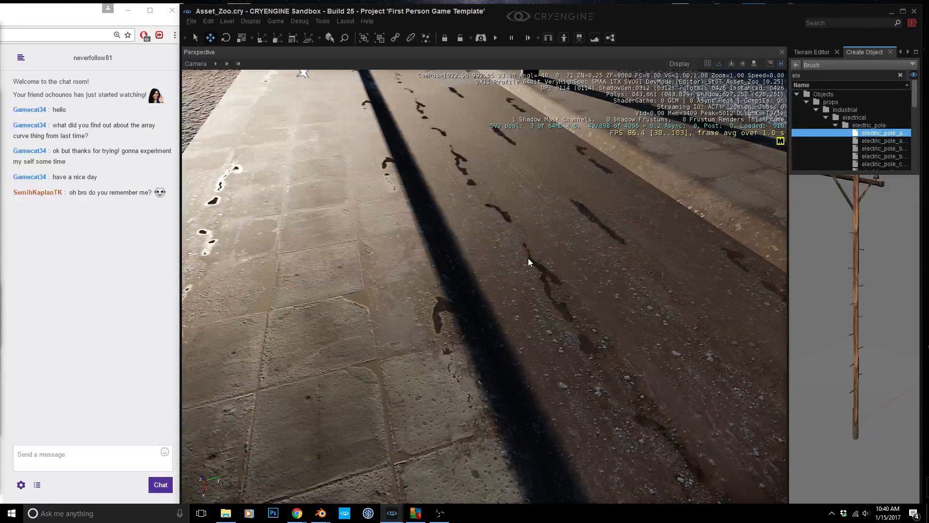
{"action": "right_click_drag", "start_coordinate": [529, 262], "coordinate": [534, 274]}
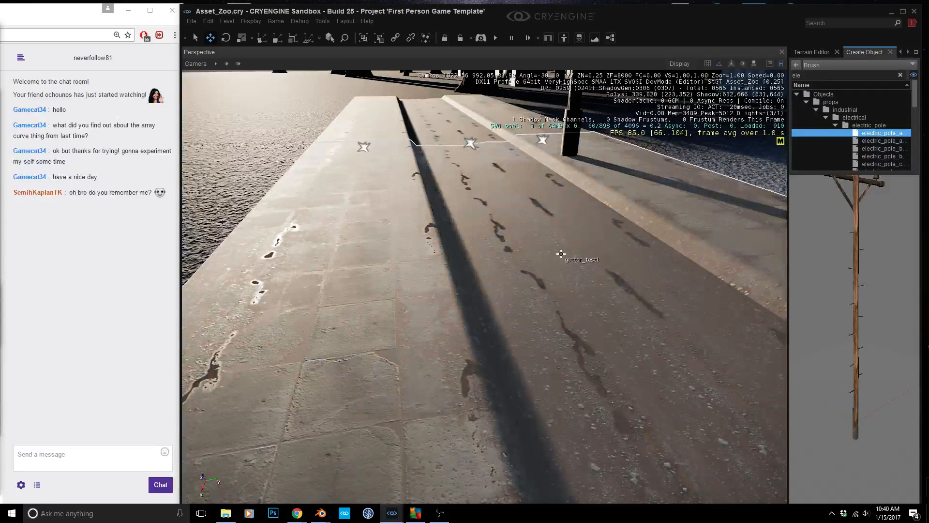
{"action": "right_click_drag", "start_coordinate": [580, 298], "coordinate": [589, 298]}
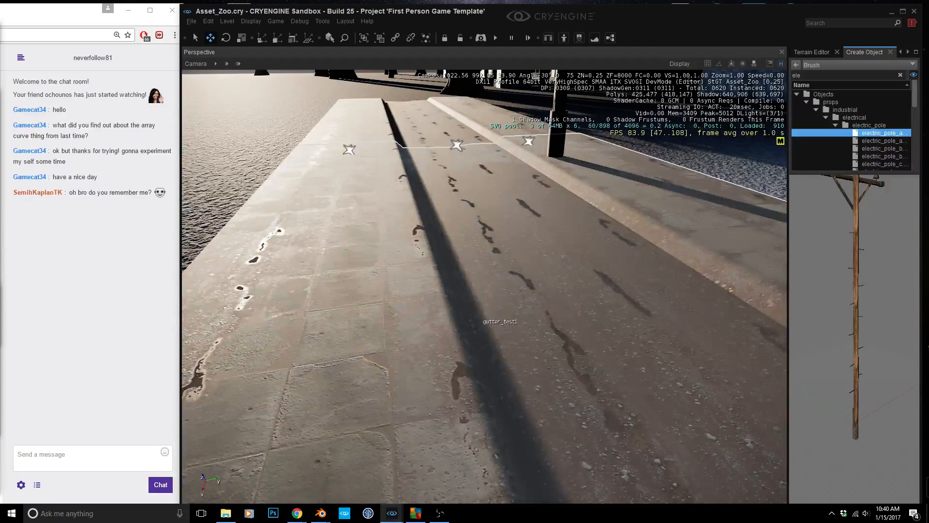
{"action": "right_click_drag", "start_coordinate": [498, 321], "coordinate": [499, 325]}
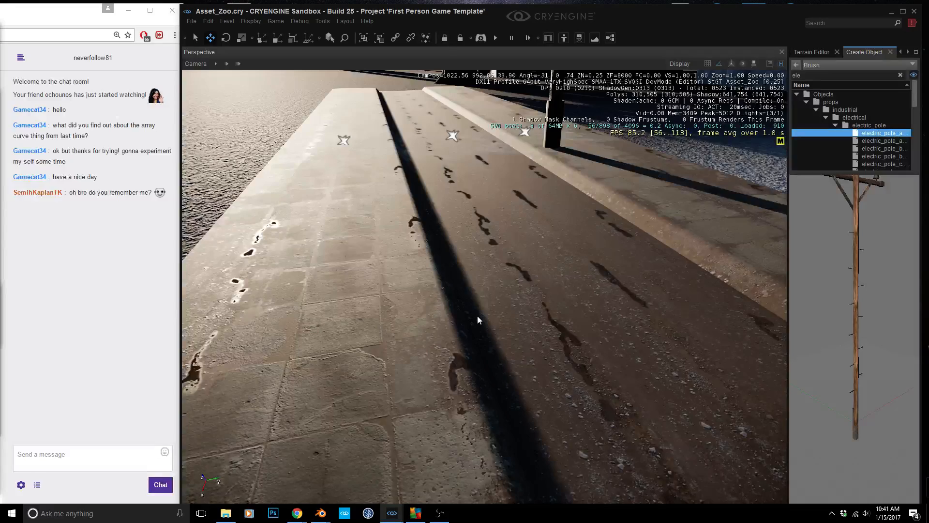
{"action": "mouse_move", "coordinate": [478, 315]}
{"action": "middle_mouse_down"}
{"action": "mouse_move", "coordinate": [392, 294]}
{"action": "mouse_move", "coordinate": [462, 308]}
{"action": "middle_mouse_up"}
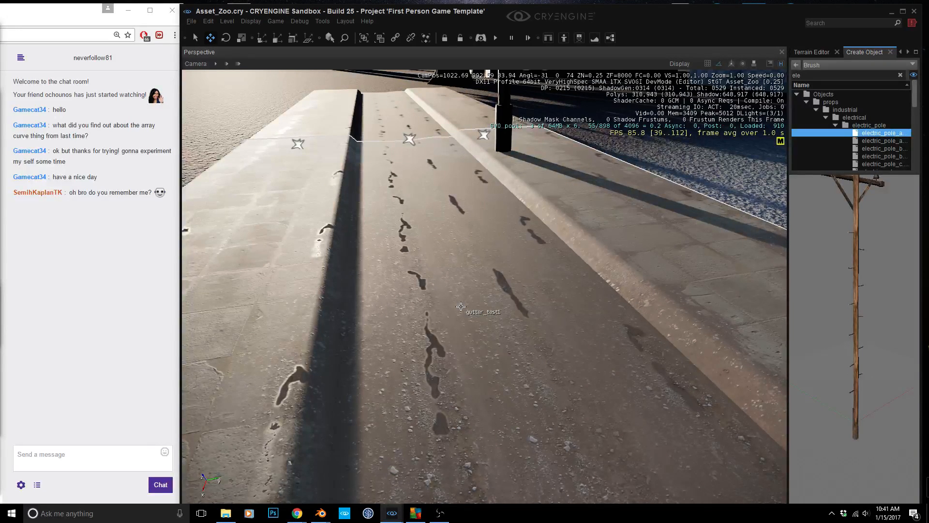
- Fly to the cave scene and examine its rock walls, rubble and barrels towards the forest opening
{"action": "right_click_drag", "start_coordinate": [455, 305], "coordinate": [422, 287]}
{"action": "key", "text": "w"}
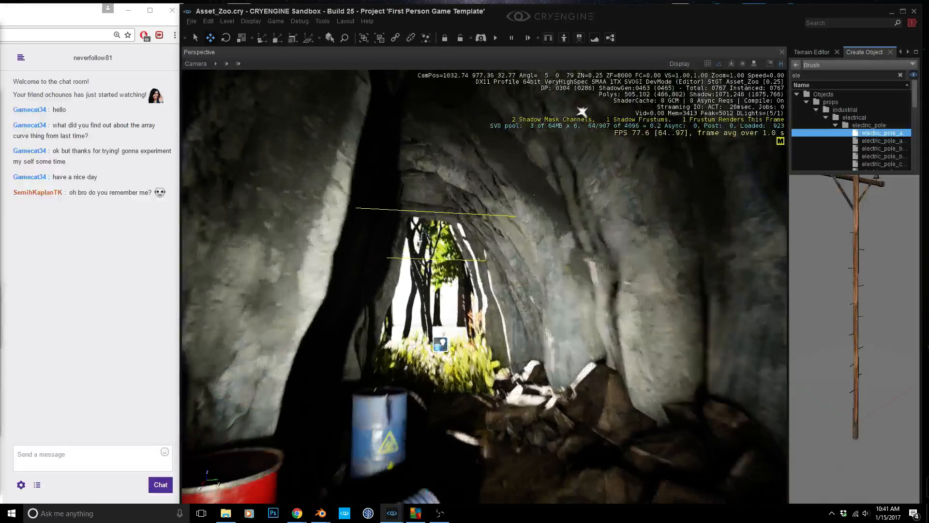
{"action": "mouse_move", "coordinate": [422, 286]}
{"action": "right_mouse_down"}
{"action": "mouse_move", "coordinate": [399, 247]}
{"action": "mouse_move", "coordinate": [424, 230]}
{"action": "mouse_move", "coordinate": [426, 271]}
{"action": "right_mouse_up"}
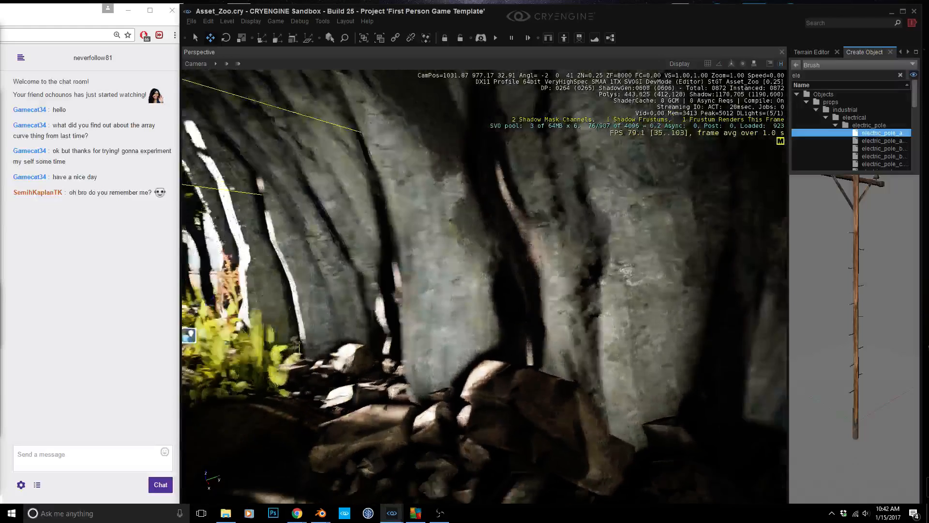
{"action": "right_click_drag", "start_coordinate": [465, 286], "coordinate": [392, 283]}
{"action": "key", "text": "d"}
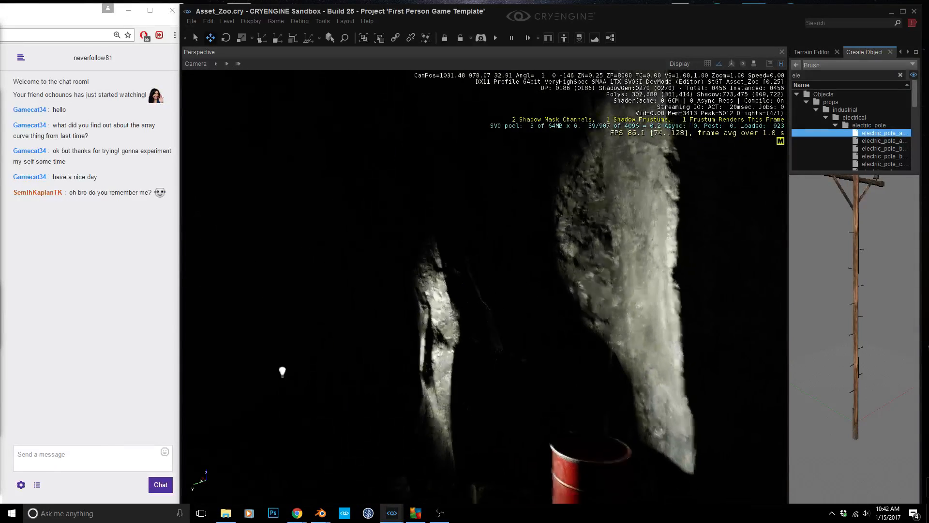
{"action": "right_click_drag", "start_coordinate": [484, 285], "coordinate": [608, 256]}
{"action": "key", "text": "w"}
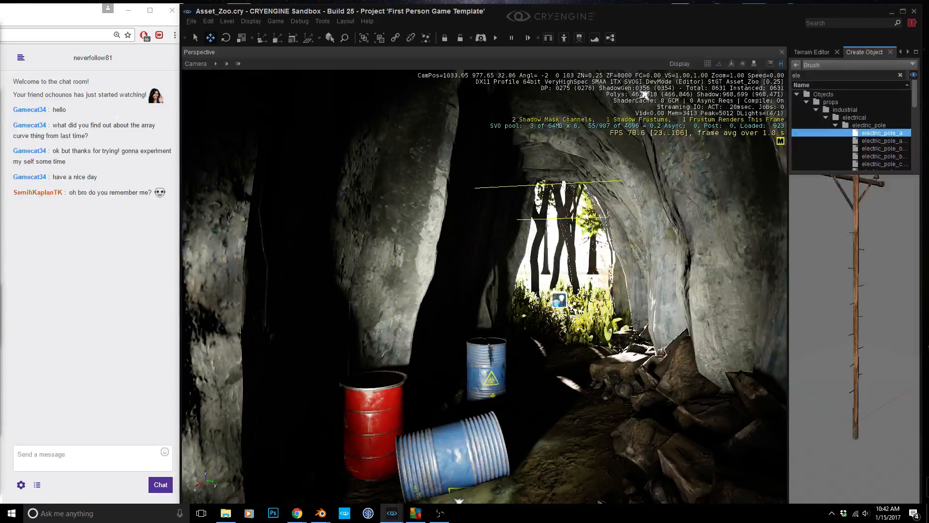
{"action": "right_click_drag", "start_coordinate": [609, 257], "coordinate": [608, 223]}
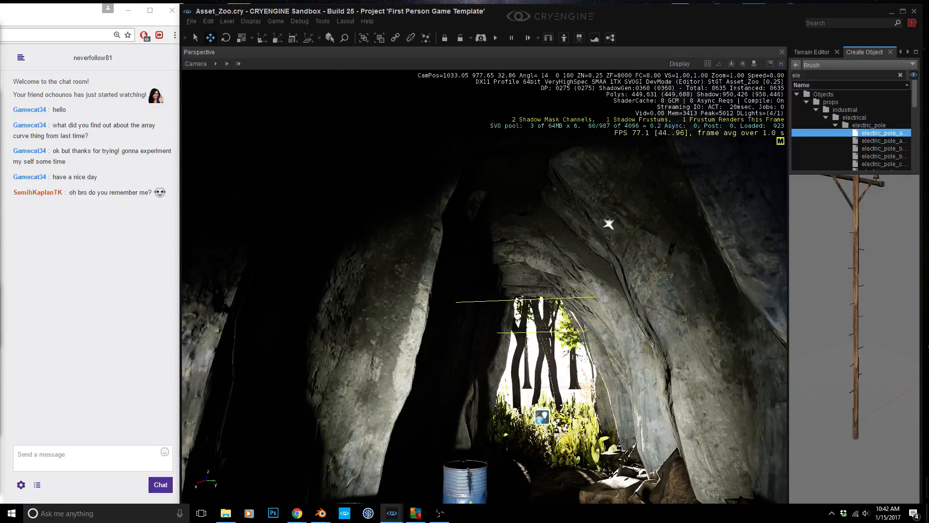
{"action": "right_click_drag", "start_coordinate": [608, 224], "coordinate": [622, 122]}
{"action": "right_click_drag", "start_coordinate": [400, 288], "coordinate": [402, 286]}
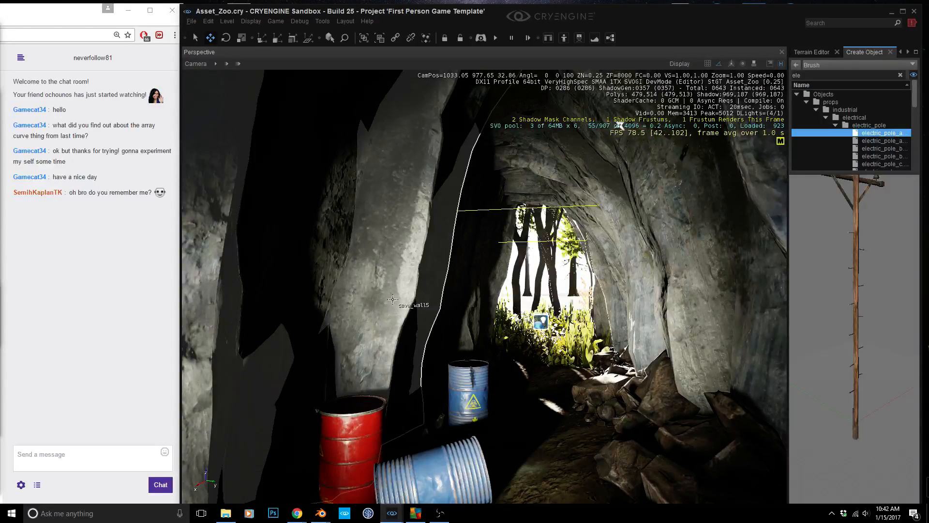
{"action": "right_click_drag", "start_coordinate": [424, 282], "coordinate": [438, 287]}
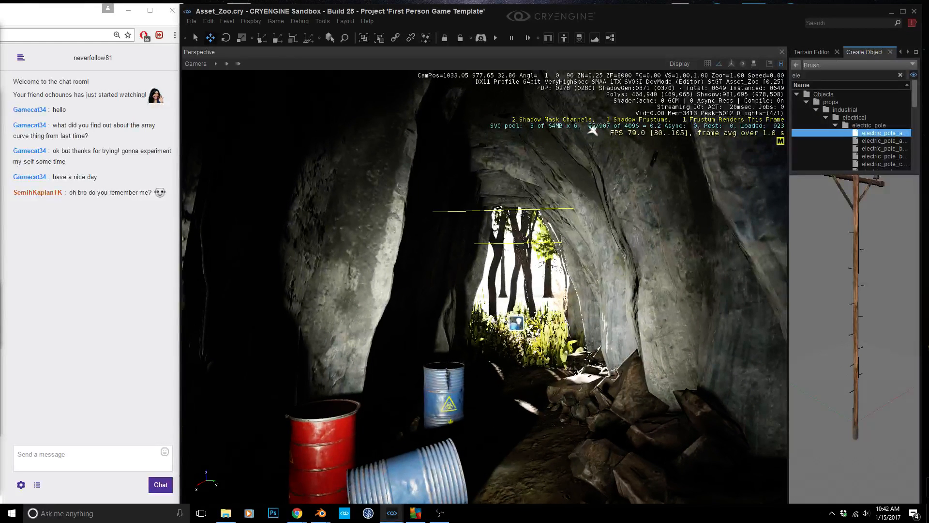
{"action": "right_click_drag", "start_coordinate": [518, 267], "coordinate": [519, 268]}
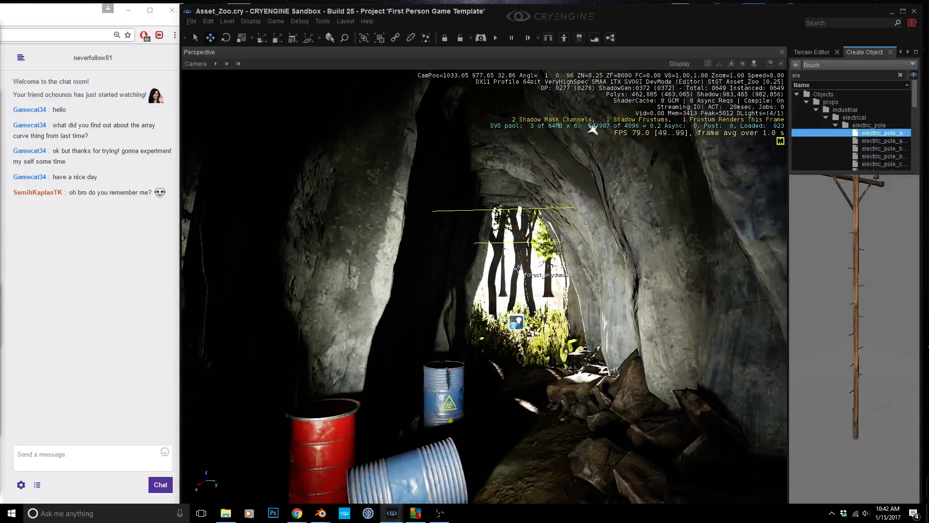